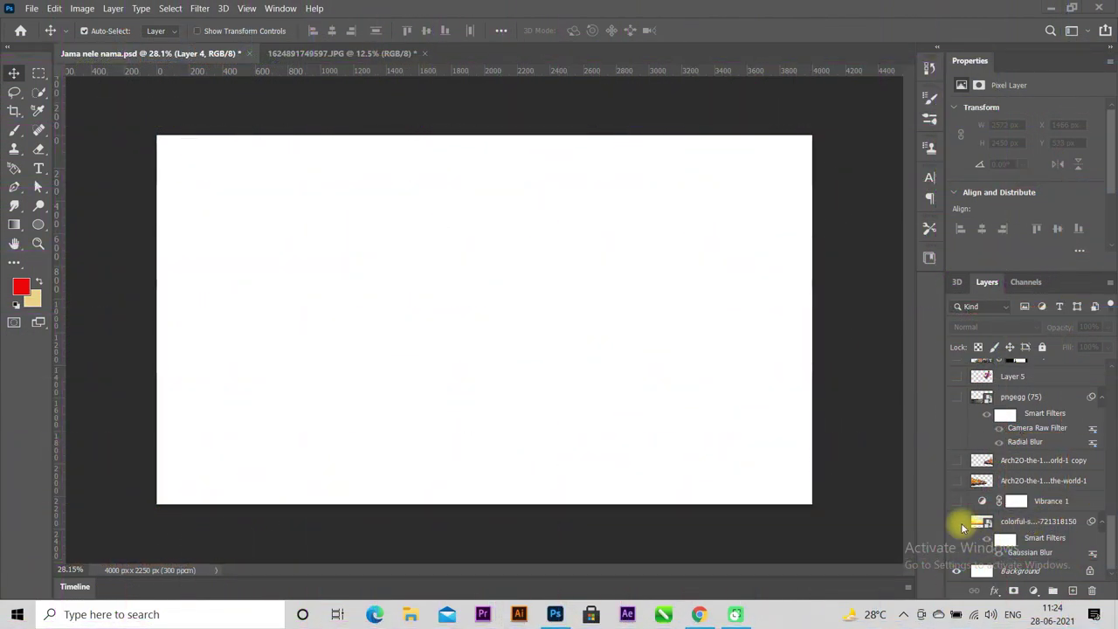
Show the blurred road, colourful buildings, mirrored buildings copy, sky and Vibrance 1 layers
scroll(956, 497, "up", 2)
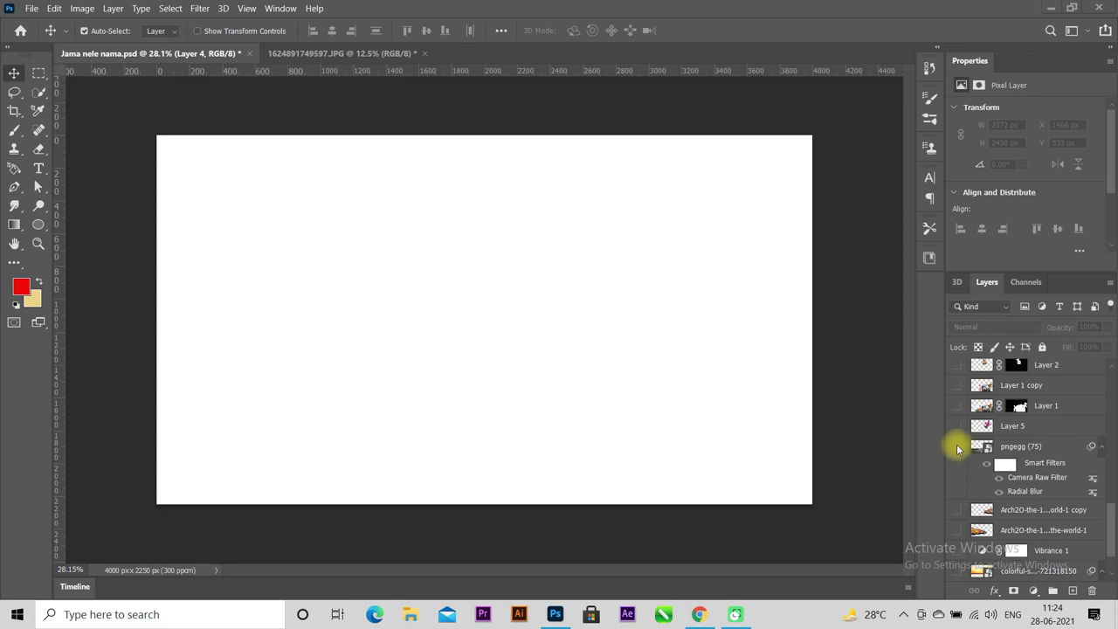
left_click(958, 449)
left_click(958, 448)
scroll(961, 479, "down", 2)
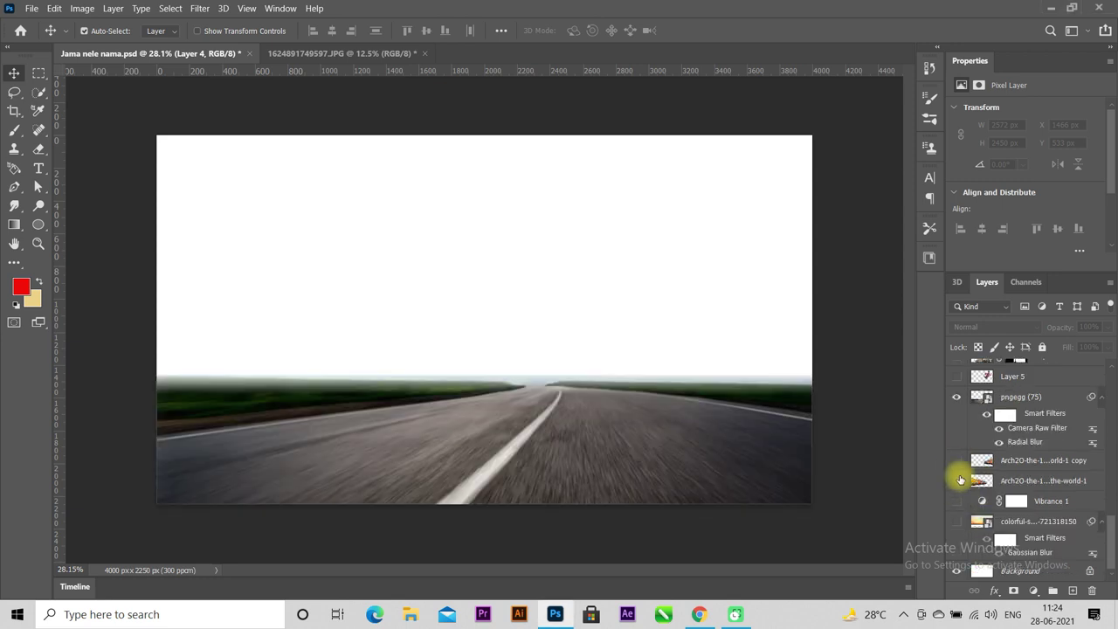
left_click(957, 480)
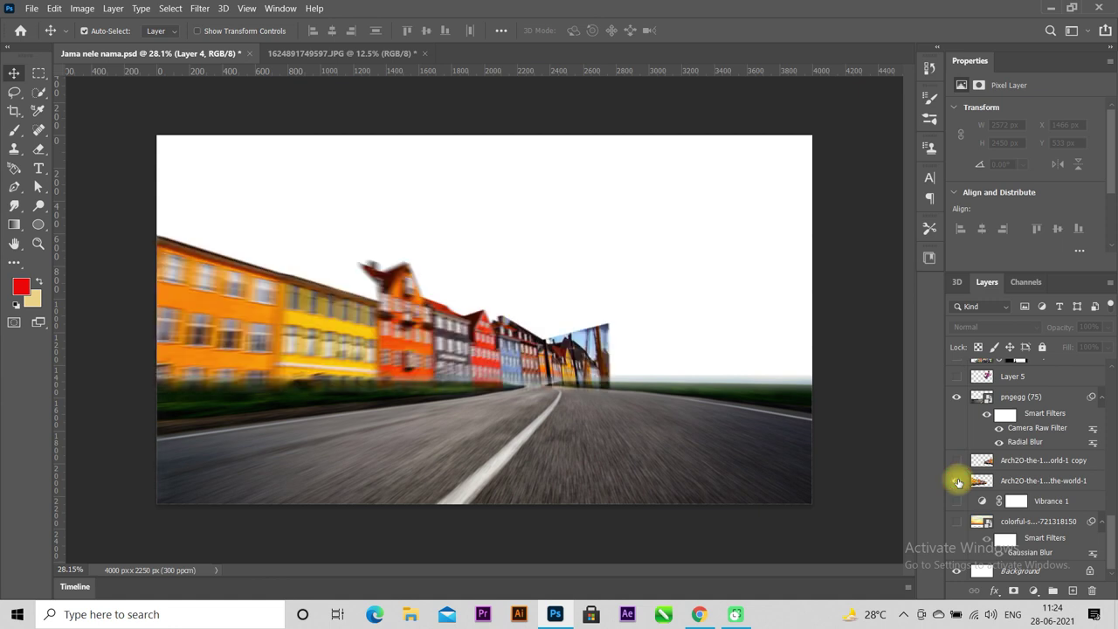
left_click(958, 462)
left_click(958, 463)
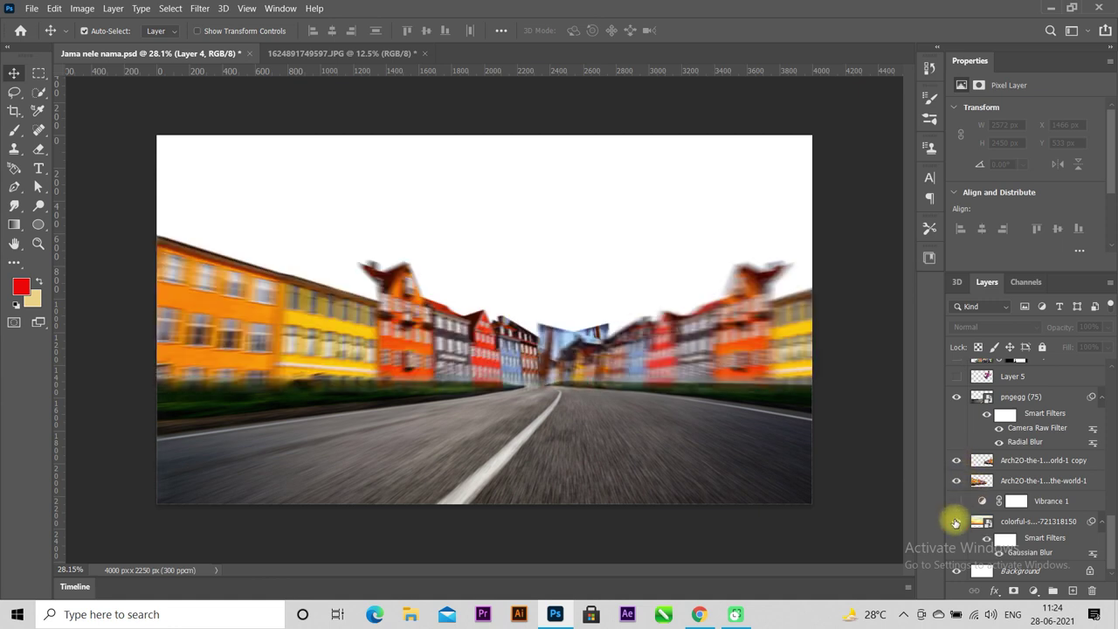
left_click(955, 522)
left_click(956, 522)
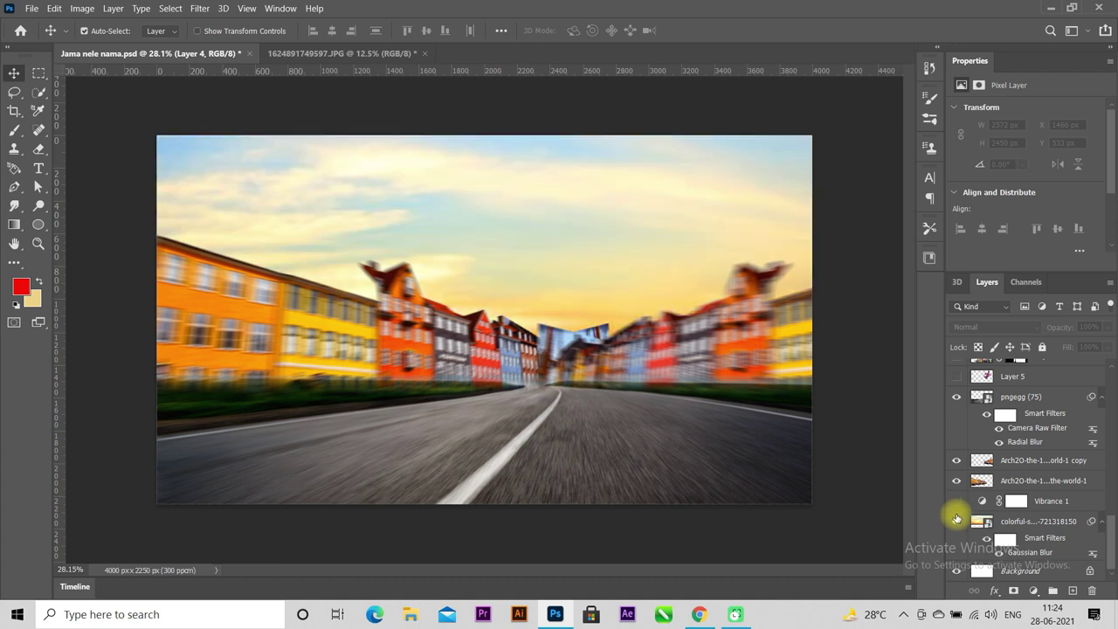
left_click(956, 503)
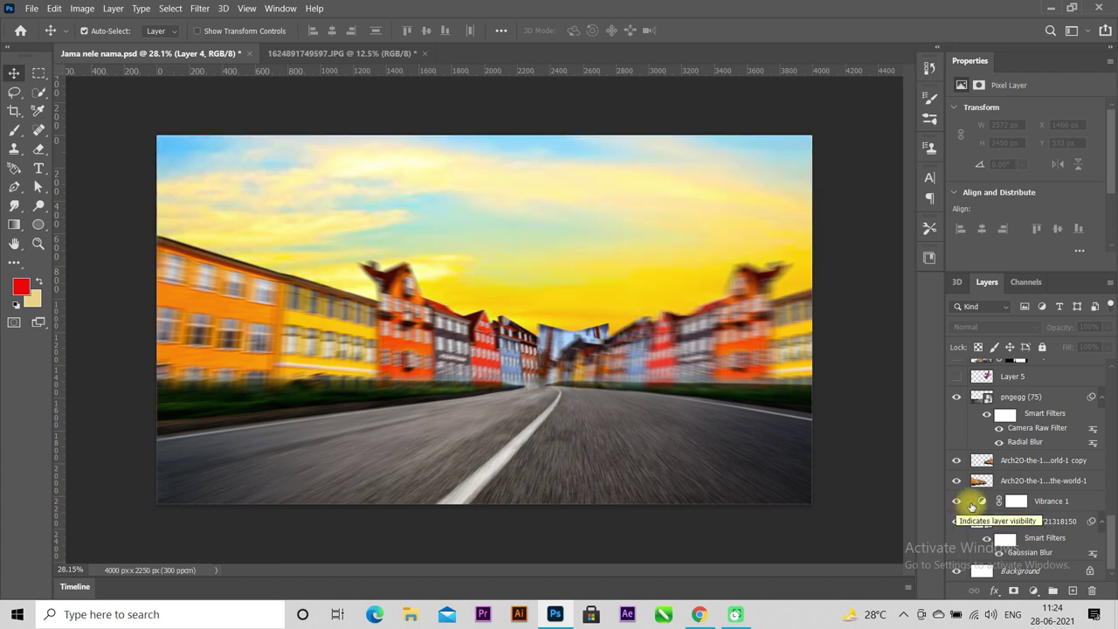
Show Layer 1's rickshaw with costumed figures and Layer 2's rooftop figure
scroll(970, 502, "up", 3)
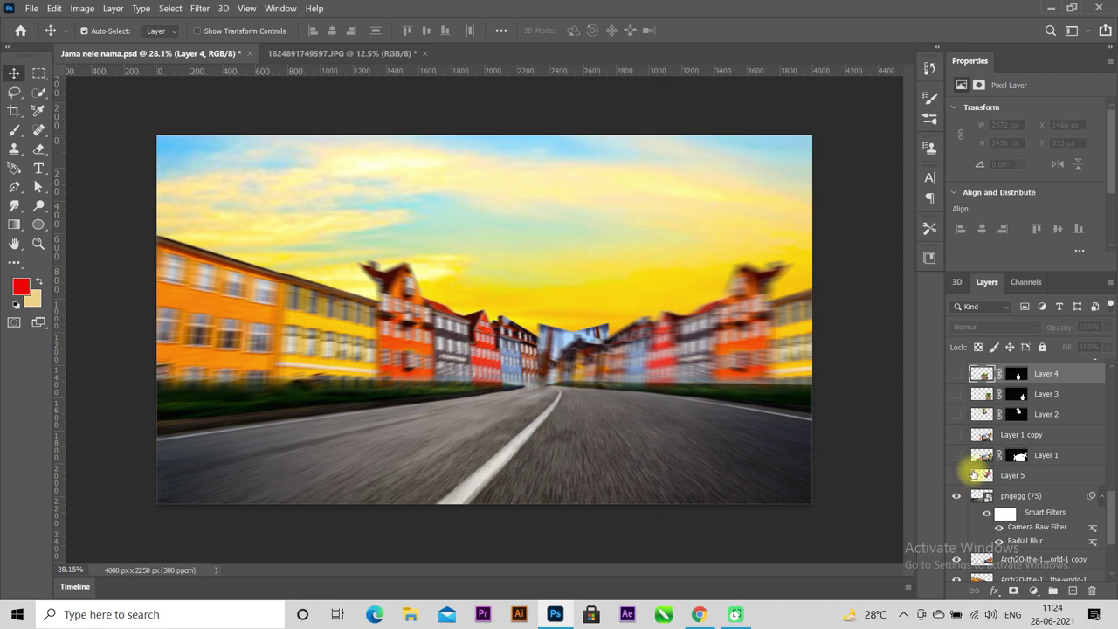
left_click(956, 456)
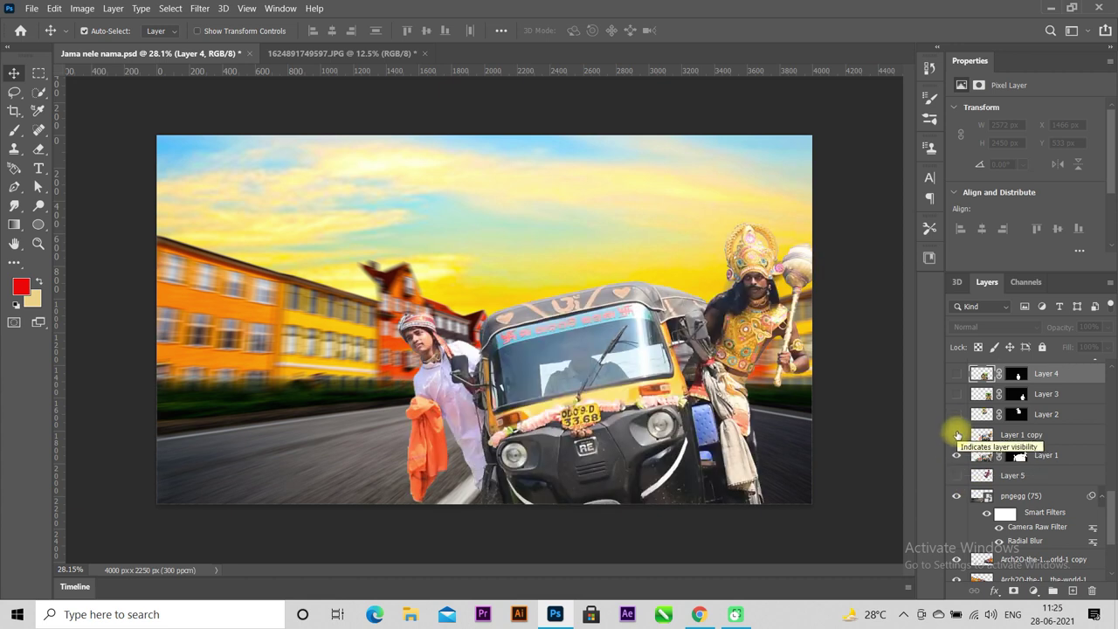
left_click(957, 415)
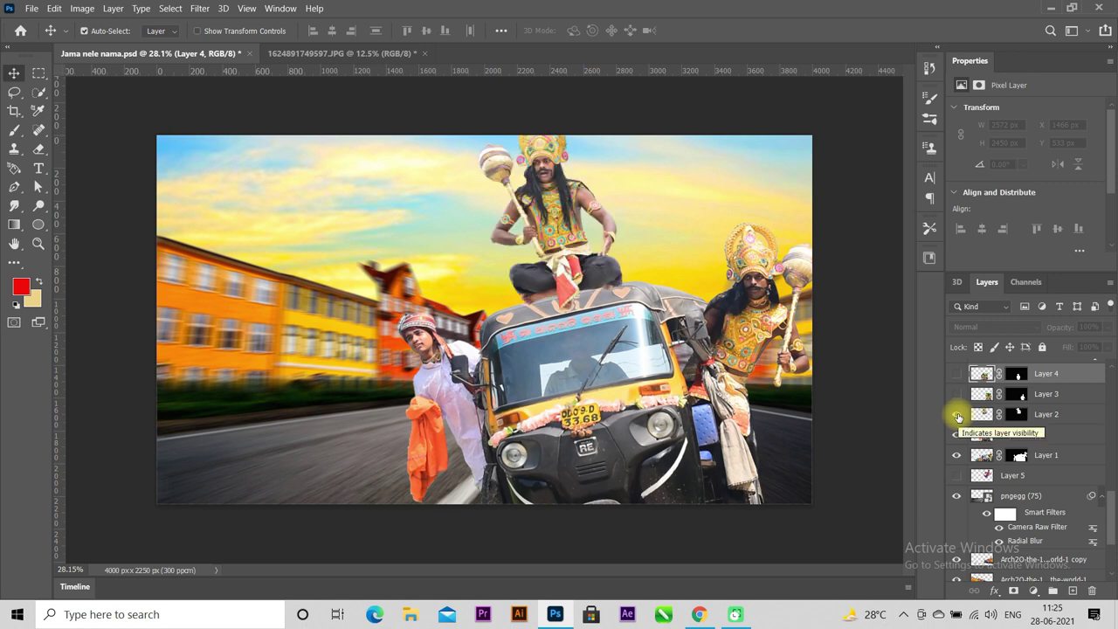
left_click(958, 415)
left_click(958, 417)
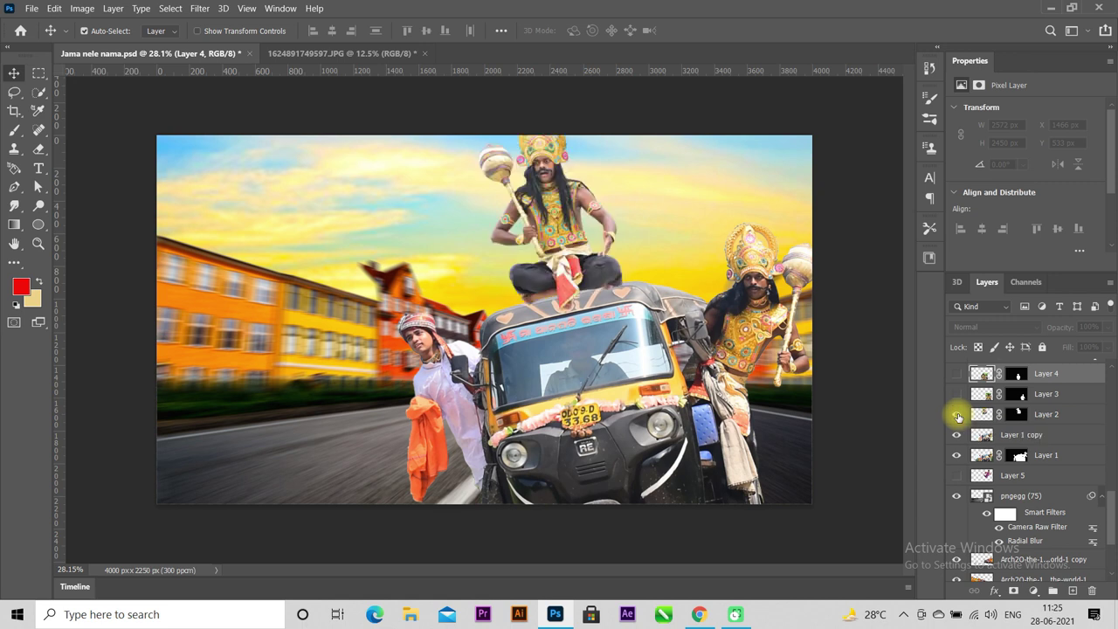
scroll(961, 424, "up", 2)
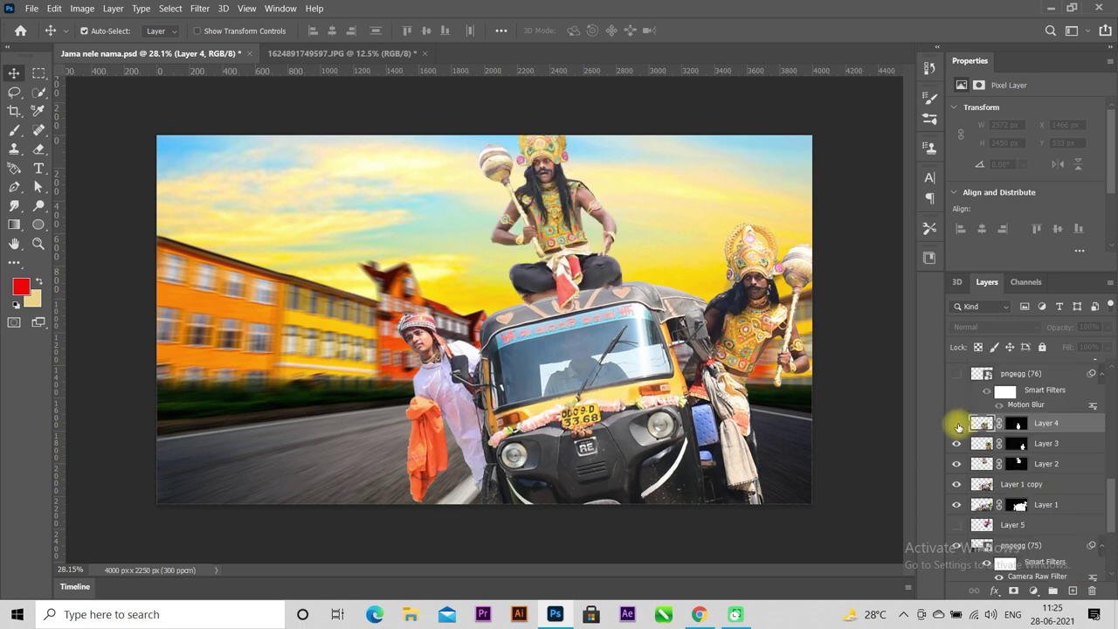
Show Layer 4's two uniformed men and Layer 5's girl in pink
left_click(958, 424)
scroll(990, 485, "down", 2)
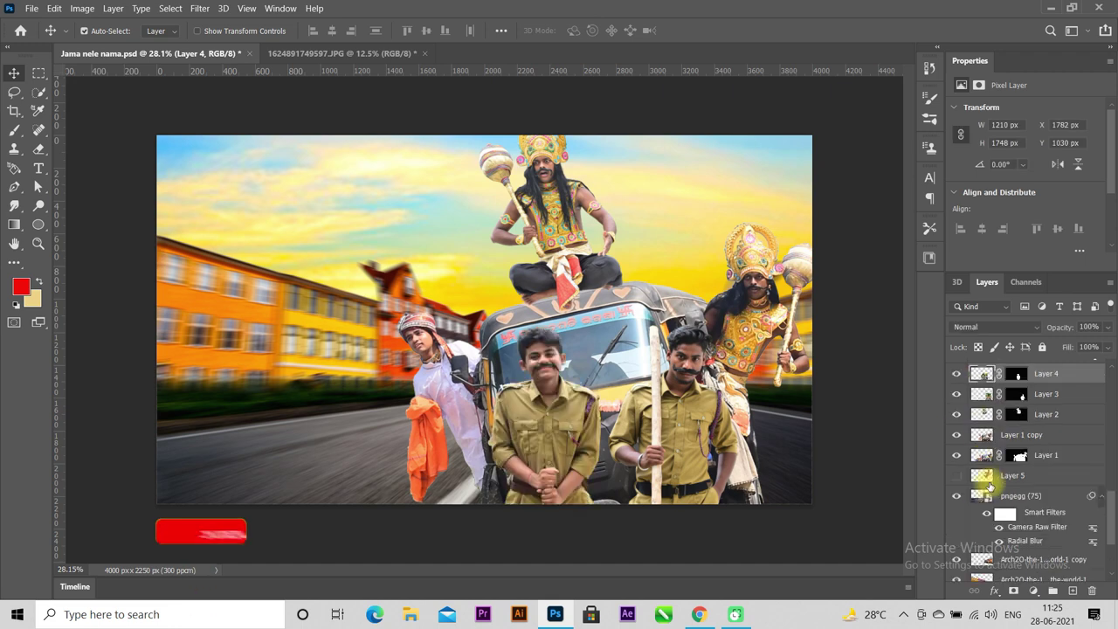
left_click(956, 475)
scroll(991, 478, "up", 2)
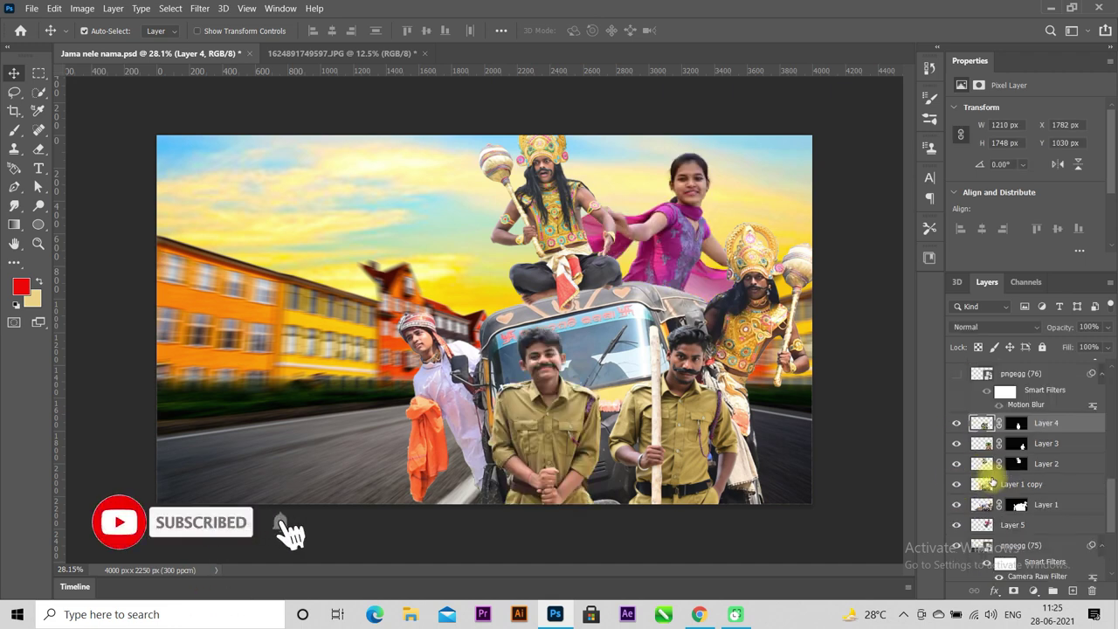
scroll(992, 482, "up", 4)
Turn on all the pngegg (76) copy layers of scattered orange blurred dots
left_click(956, 423)
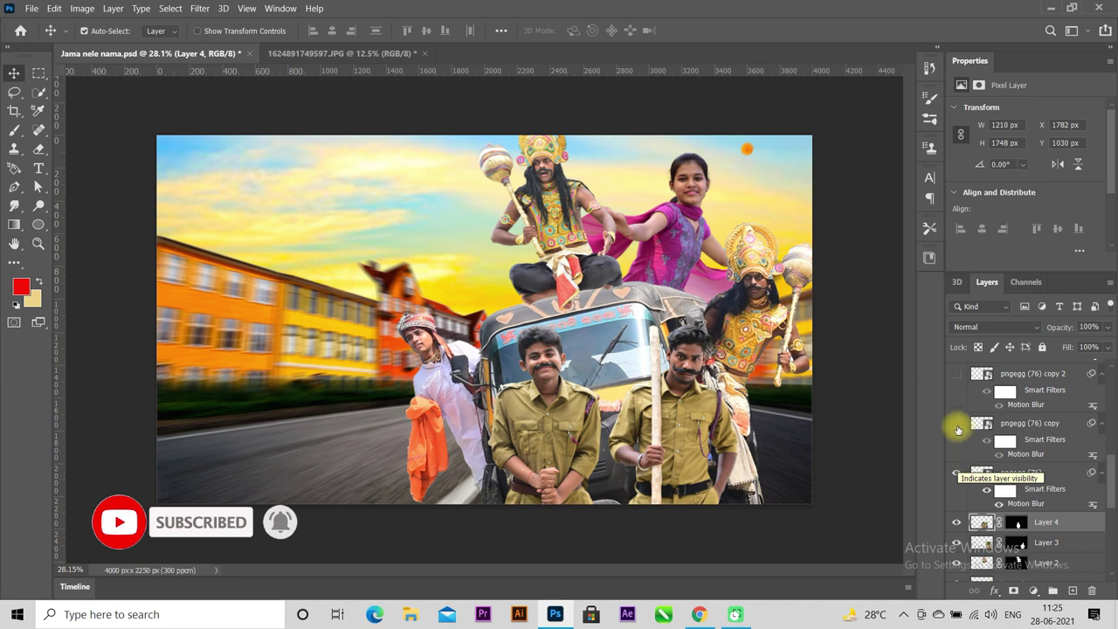
scroll(974, 455, "up", 2)
left_click(956, 472)
left_click(956, 423)
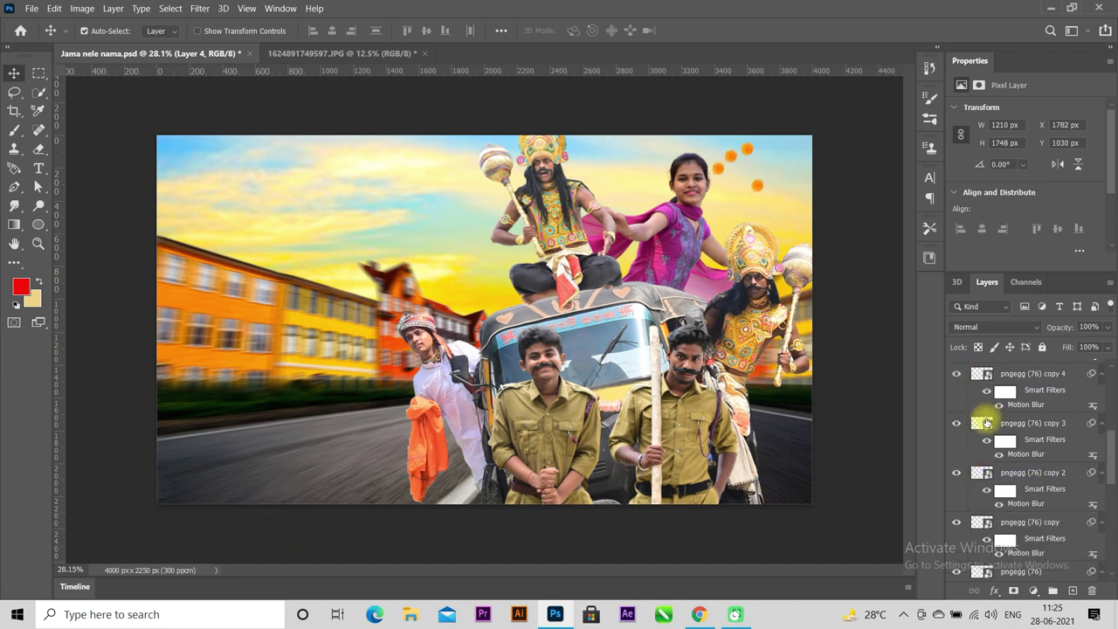
scroll(985, 426, "up", 3)
left_click(957, 472)
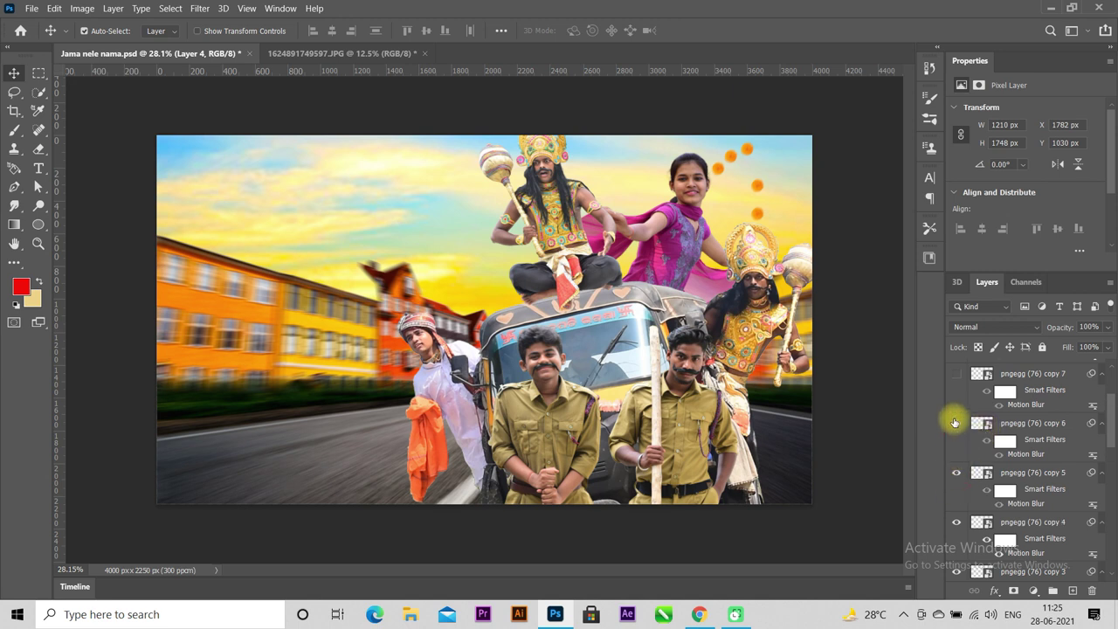
scroll(955, 366, "up", 2)
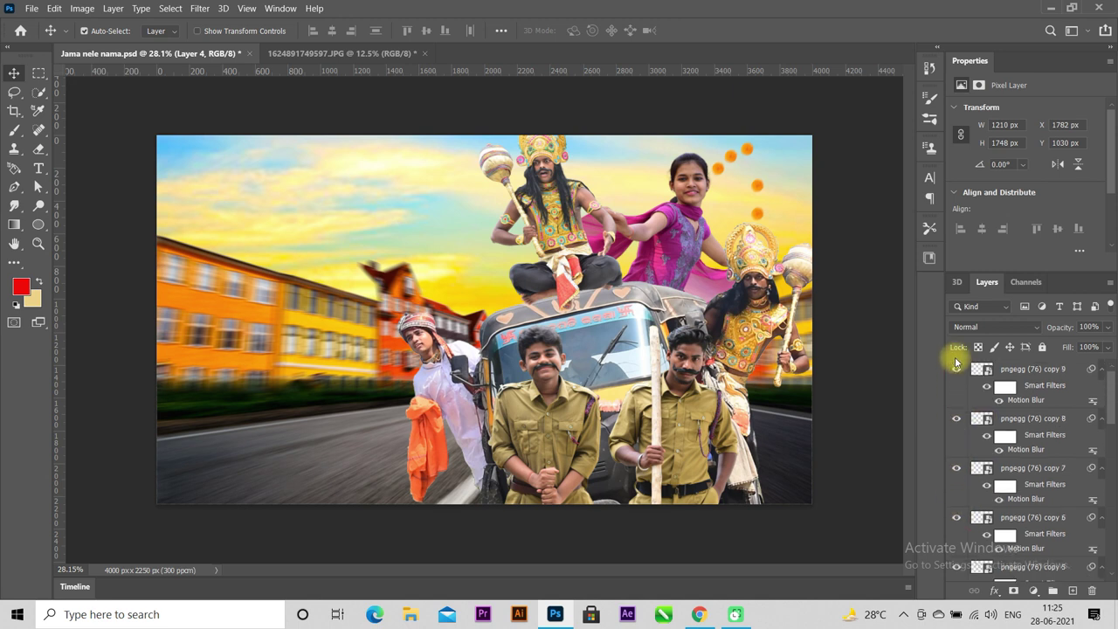
left_click(955, 367)
scroll(987, 467, "down", 3)
scroll(987, 467, "up", 3)
scroll(987, 472, "down", 3)
Select the Layer 1 copy rickshaw layer and bring up the Filter menu
left_click(1017, 499)
scroll(1017, 500, "down", 1)
scroll(1004, 485, "up", 1)
left_click(200, 8)
key("Escape")
scroll(479, 224, "up", 2)
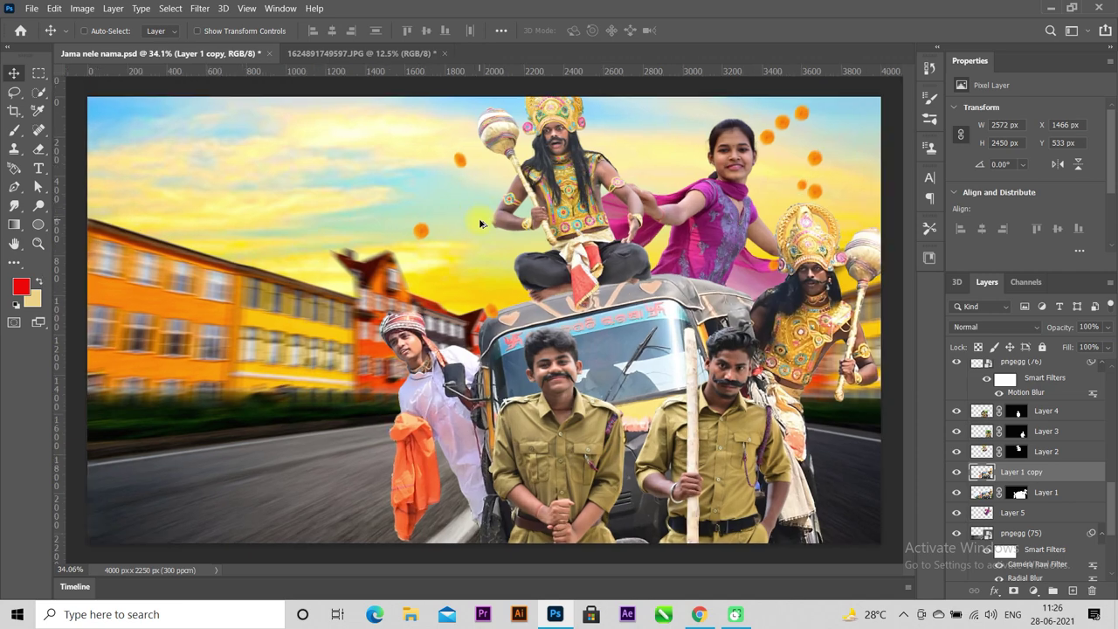
left_click(199, 8)
Give the rickshaw Camera Raw Blacks -21, Shadows +50, Whites -59, Contrast +17, Dehaze +36
left_click(242, 108)
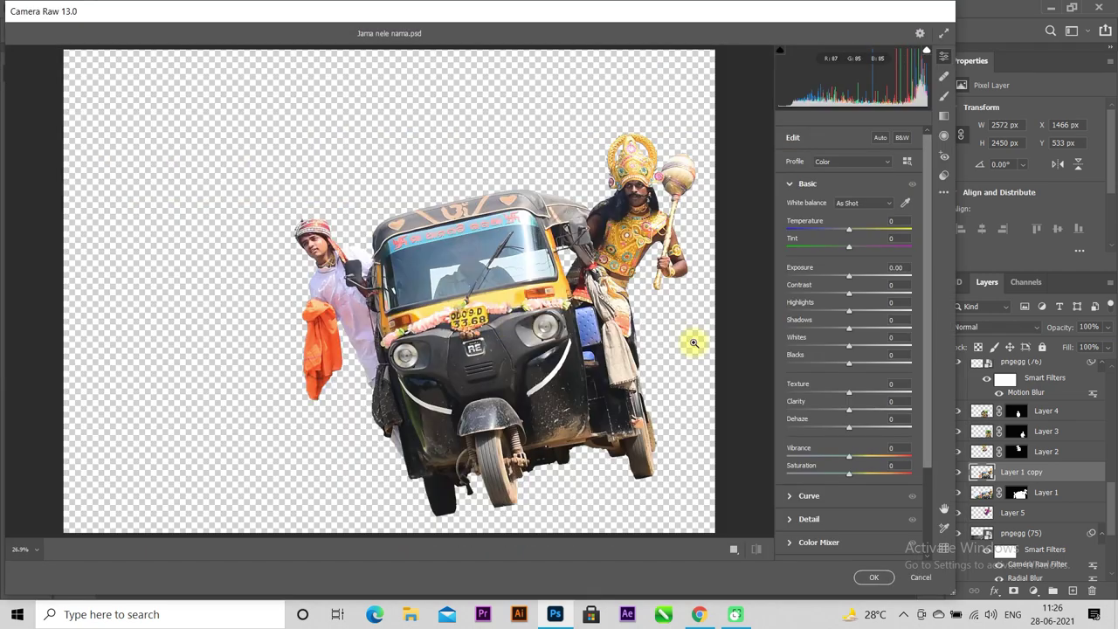
mouse_move(848, 366)
left_mouse_down()
mouse_move(837, 378)
mouse_move(853, 358)
mouse_move(813, 347)
left_mouse_up()
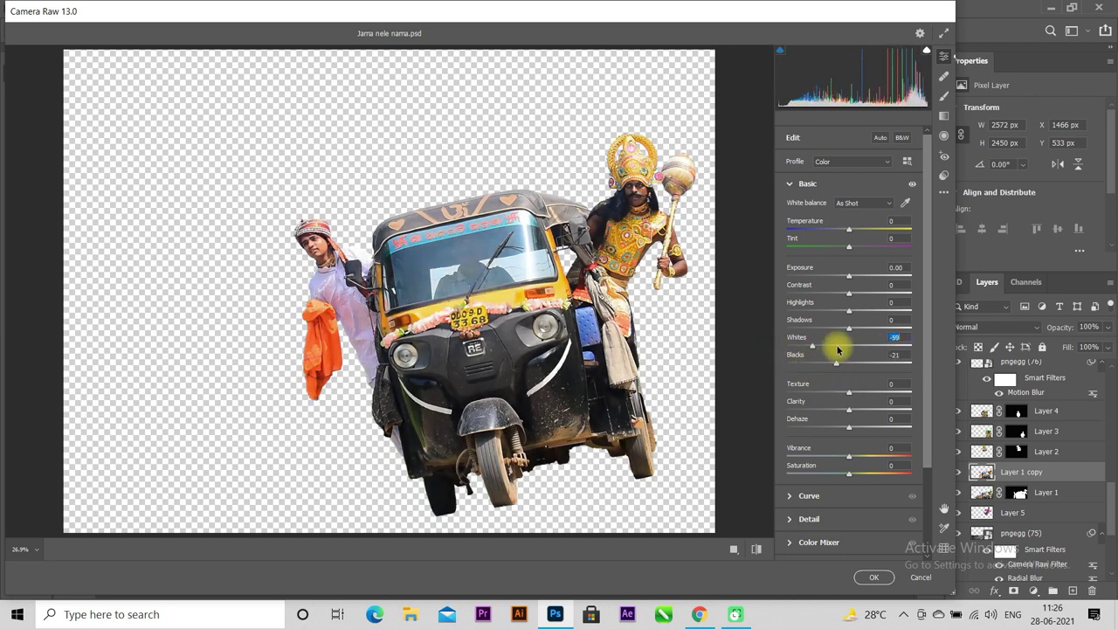
mouse_move(848, 327)
left_mouse_down()
mouse_move(882, 337)
mouse_move(823, 321)
mouse_move(861, 297)
left_mouse_up()
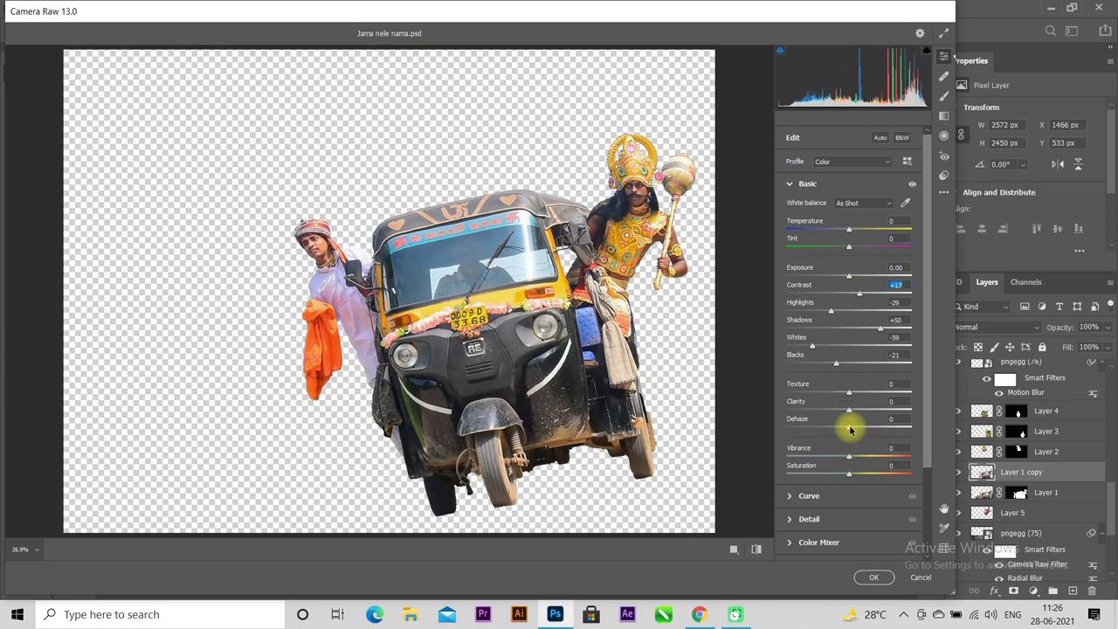
mouse_move(855, 429)
left_mouse_down()
mouse_move(871, 429)
mouse_move(854, 413)
left_mouse_up()
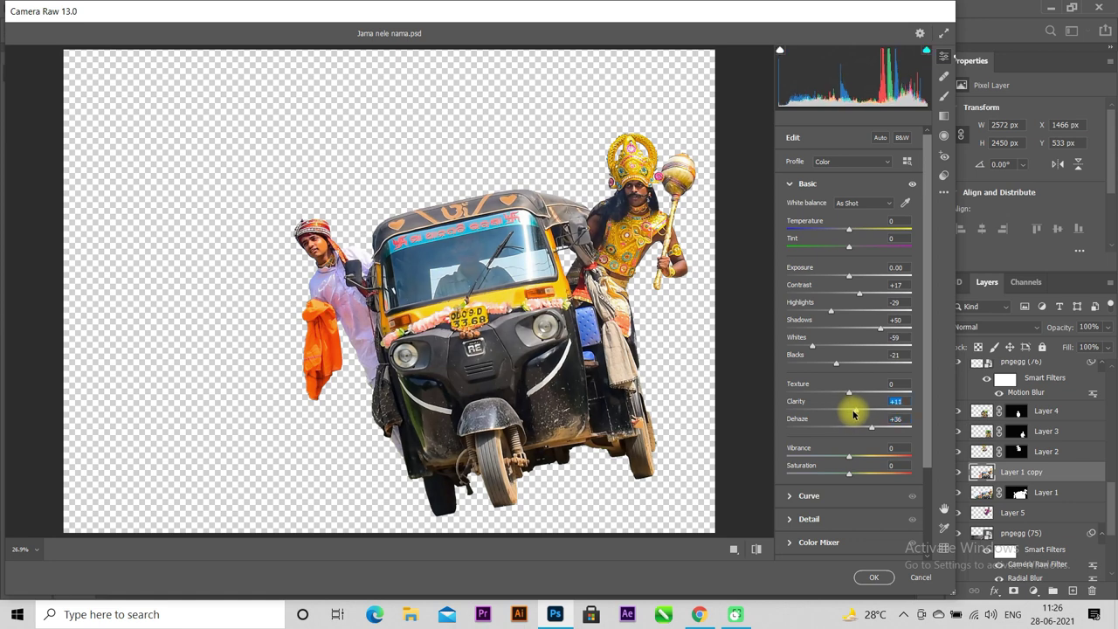
left_click(790, 183)
In Color Mixer by colour, cut orange saturation and boost yellow and aqua saturation
left_click(789, 253)
left_click(844, 274)
left_click(836, 297)
mouse_move(848, 335)
left_mouse_down()
mouse_move(831, 335)
mouse_move(841, 334)
left_mouse_up()
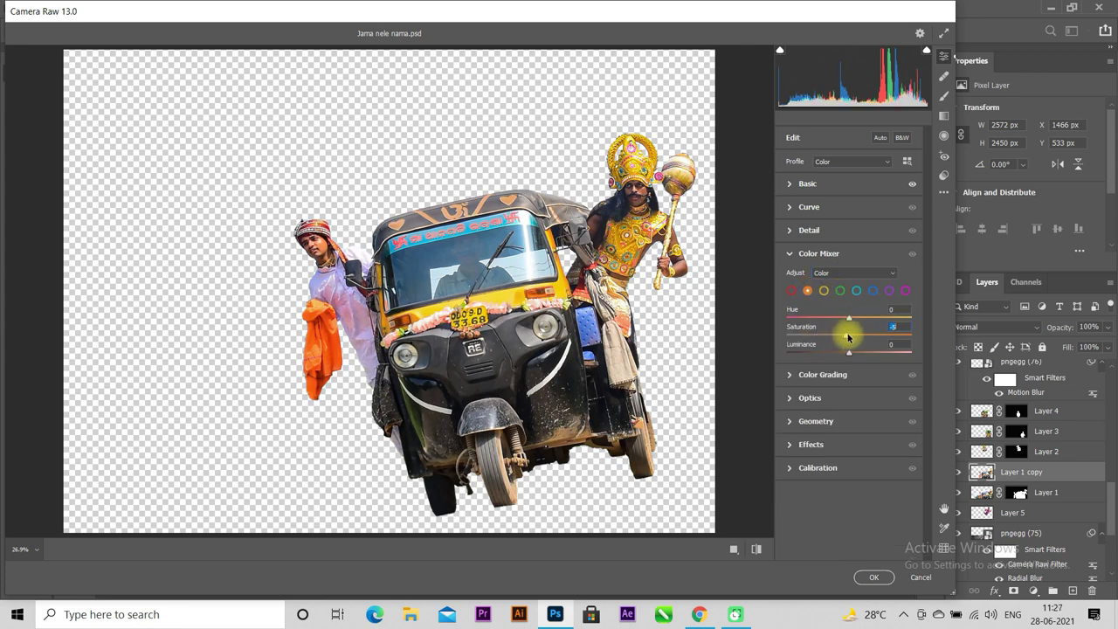
left_click_drag(855, 346, 824, 339)
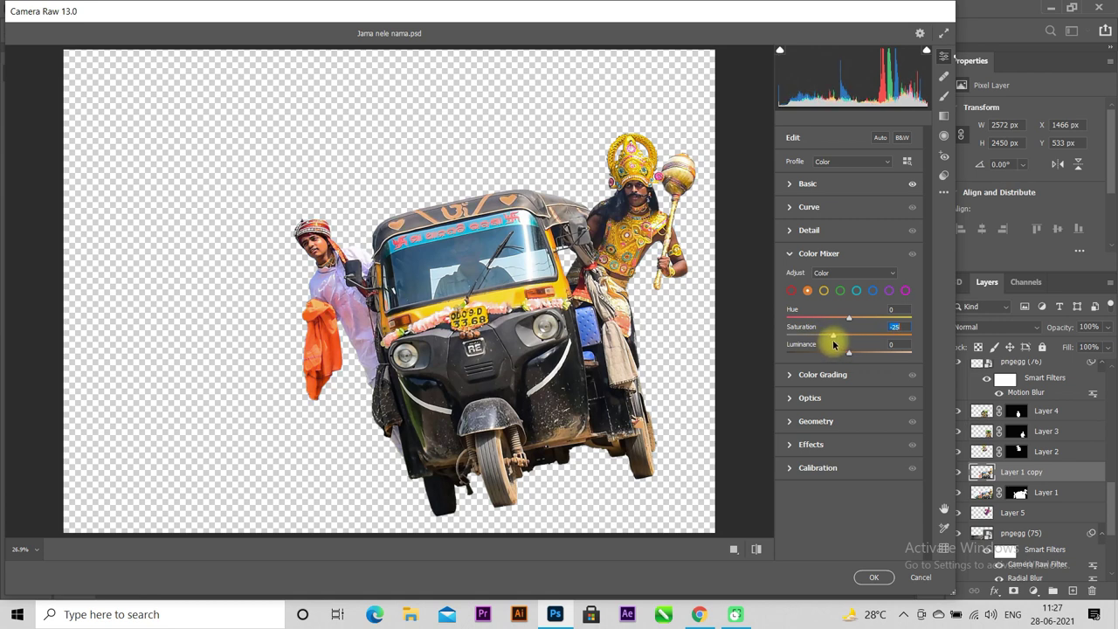
left_click(823, 292)
left_click_drag(849, 336, 880, 341)
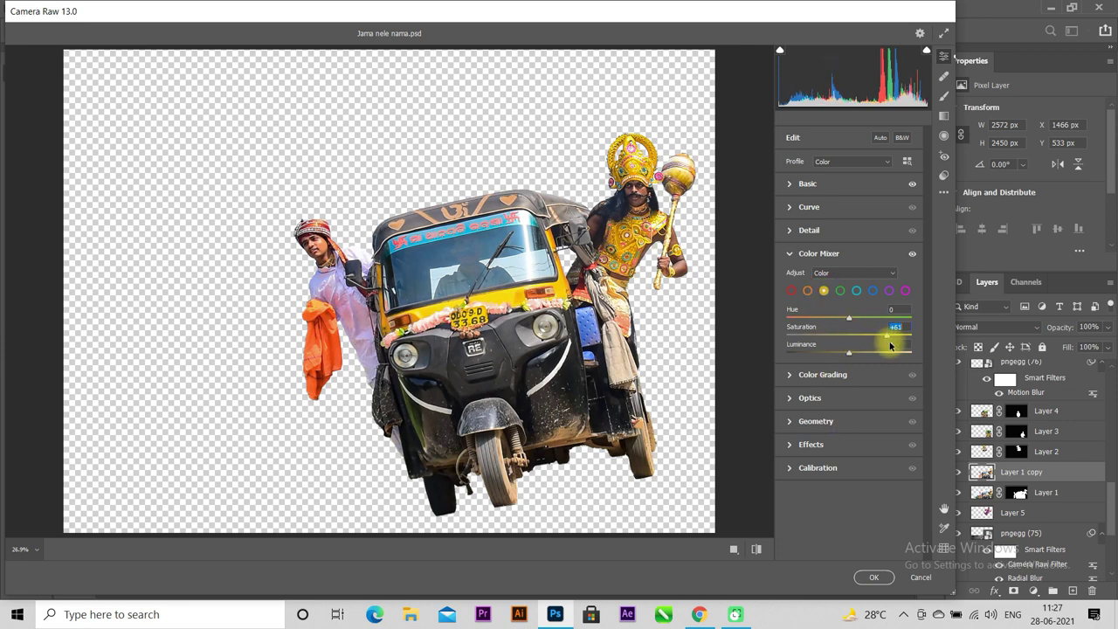
left_click(855, 291)
left_click_drag(849, 335, 887, 335)
Deepen blues, desaturate purples and magentas, set orange to -25, and apply Camera Raw
left_click(873, 291)
left_click(889, 291)
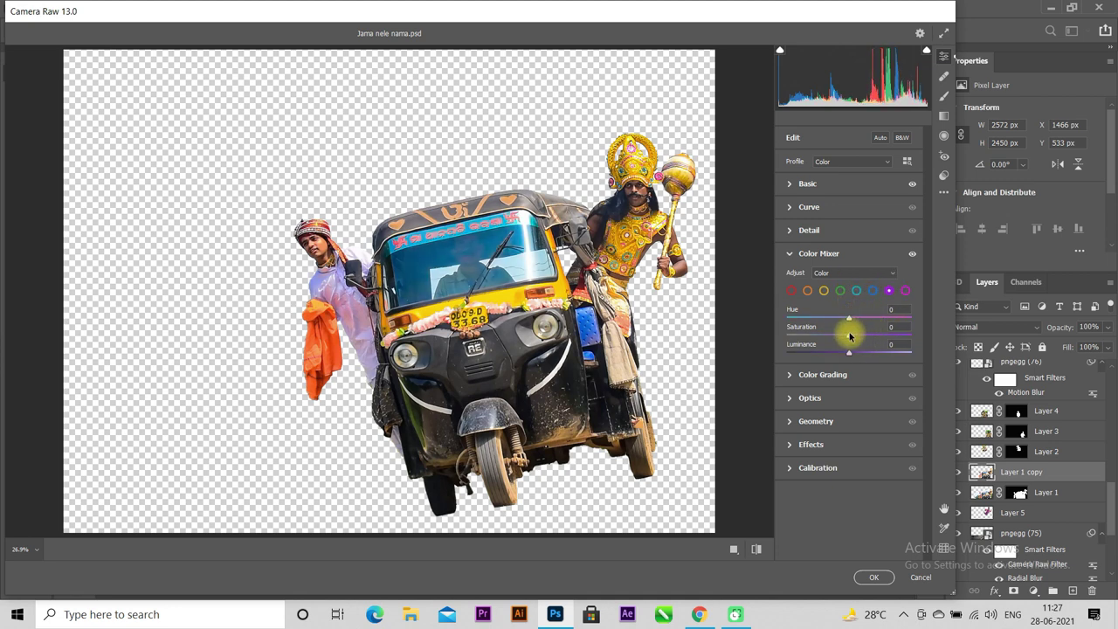
left_click_drag(849, 336, 805, 336)
left_click(905, 291)
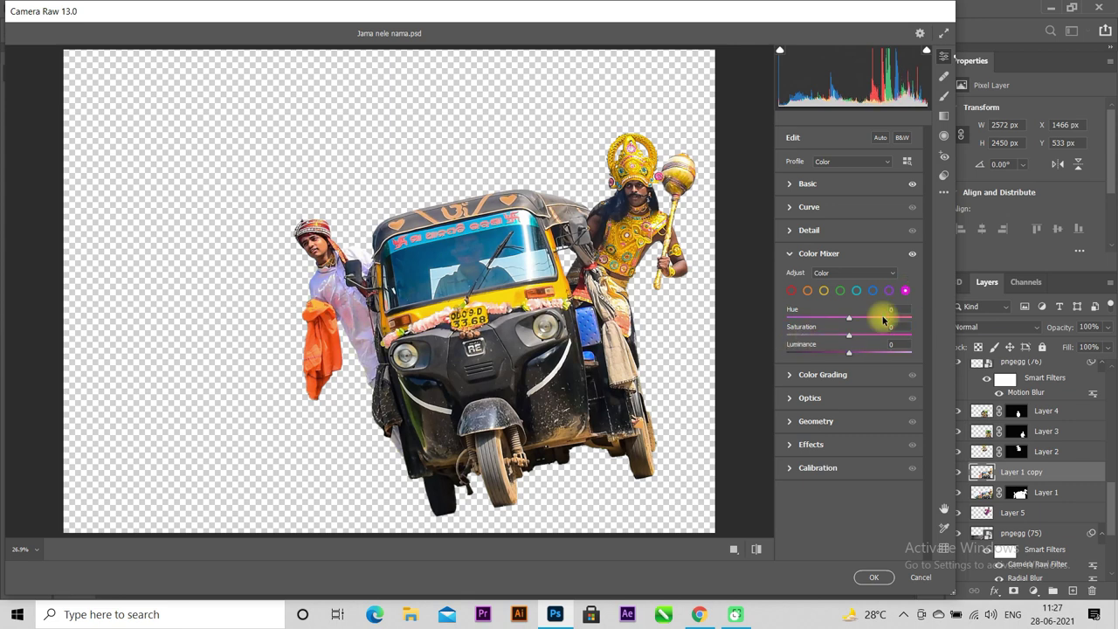
left_click_drag(846, 336, 804, 341)
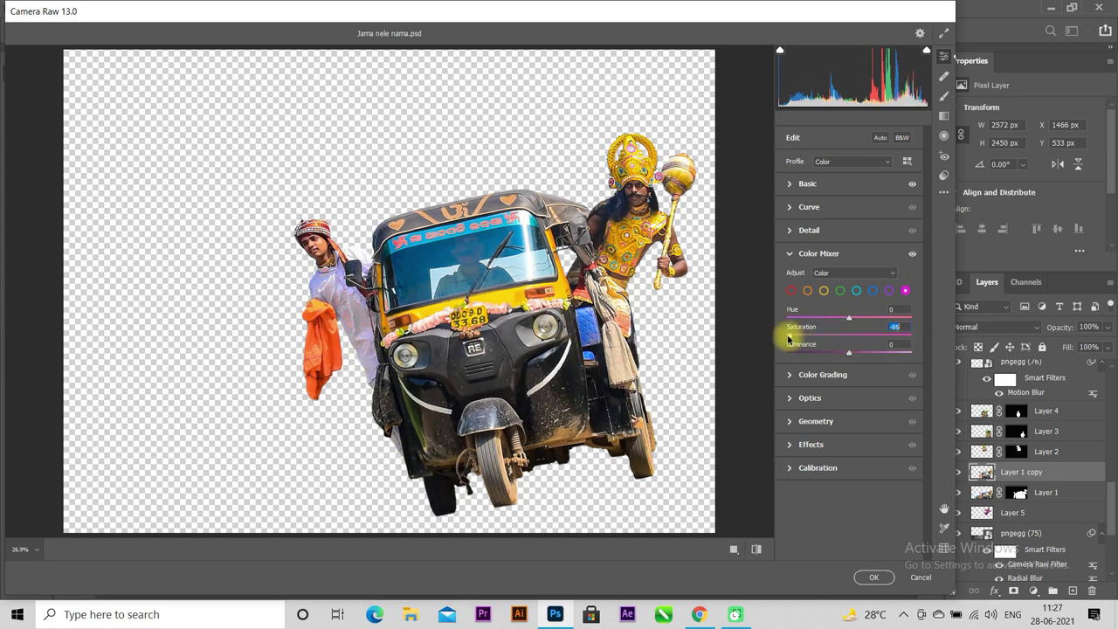
left_click(807, 291)
left_click_drag(849, 333, 839, 333)
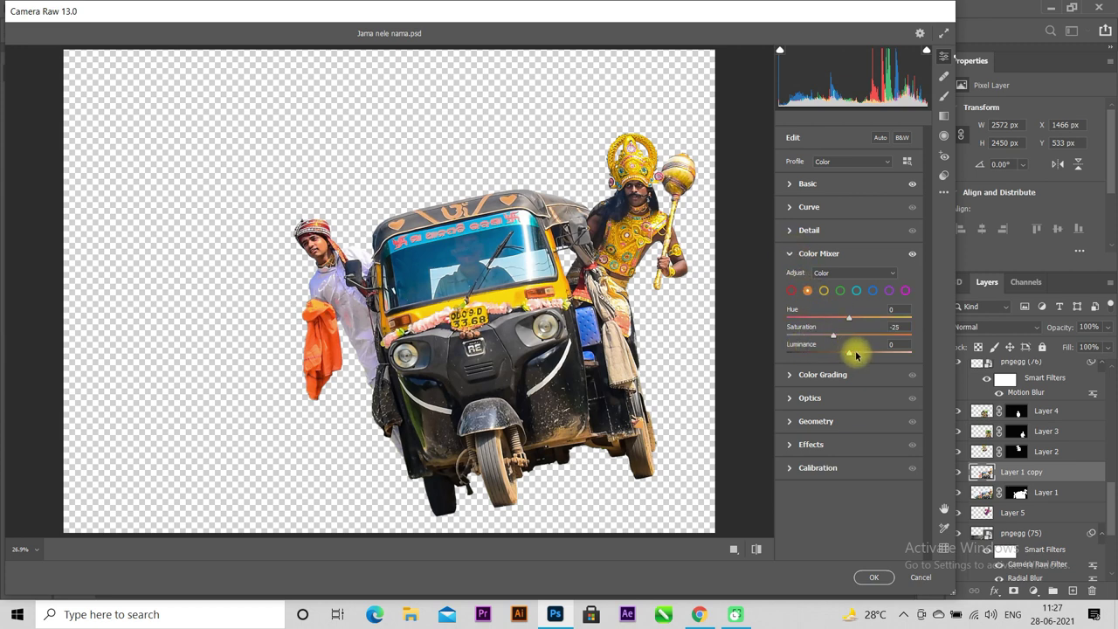
left_click(790, 253)
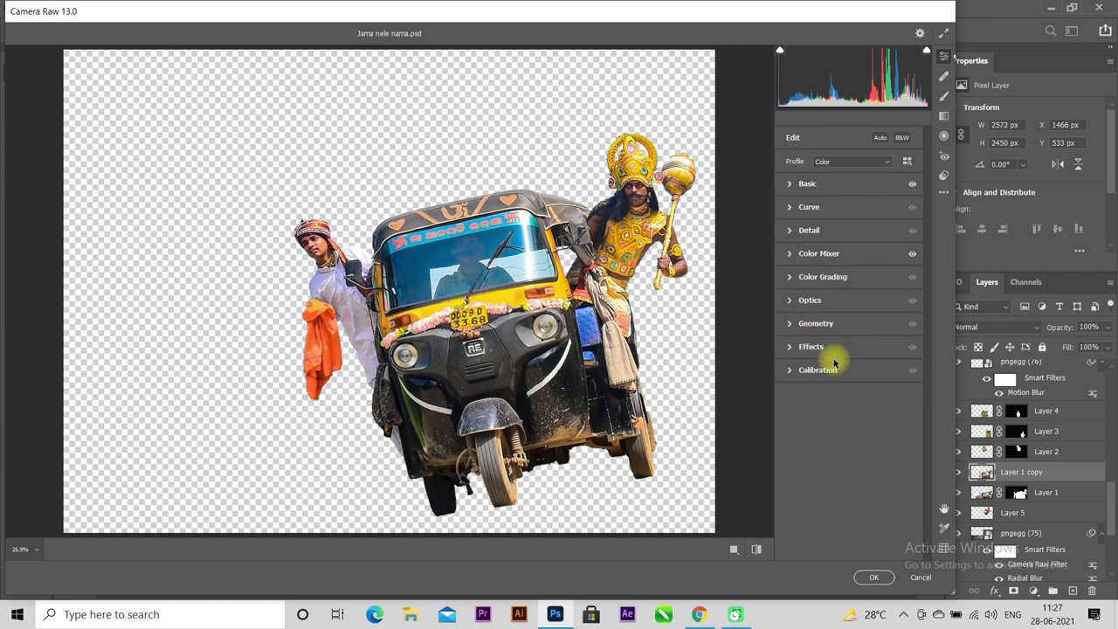
left_click(874, 577)
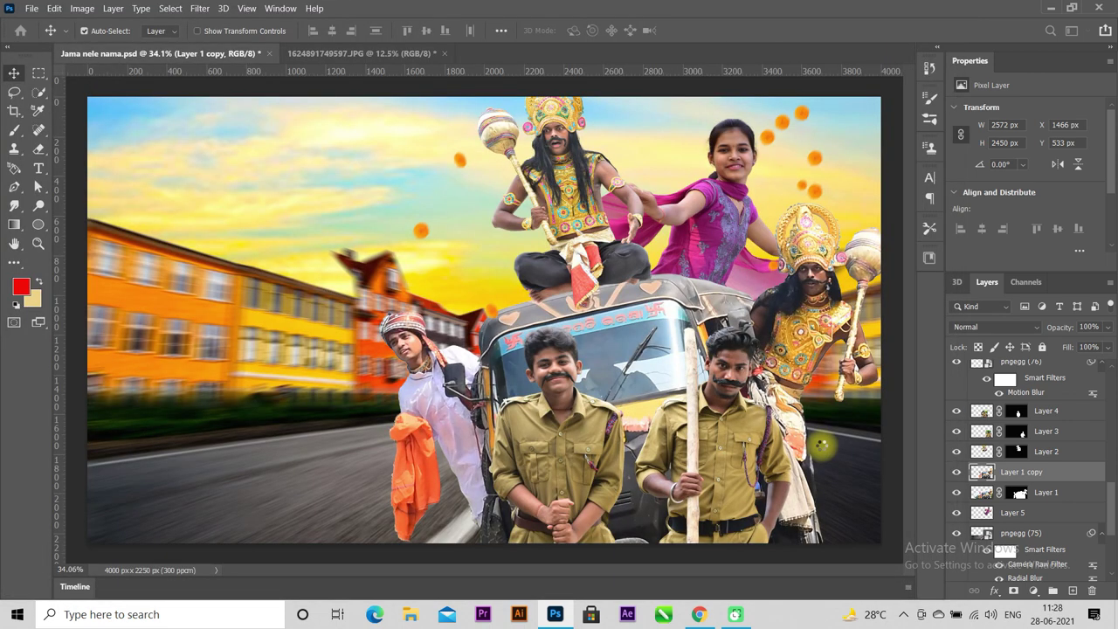
Duplicate the seated deity's Layer 2 and apply the copy's layer mask
key("ctrl+minus")
key("ctrl+minus")
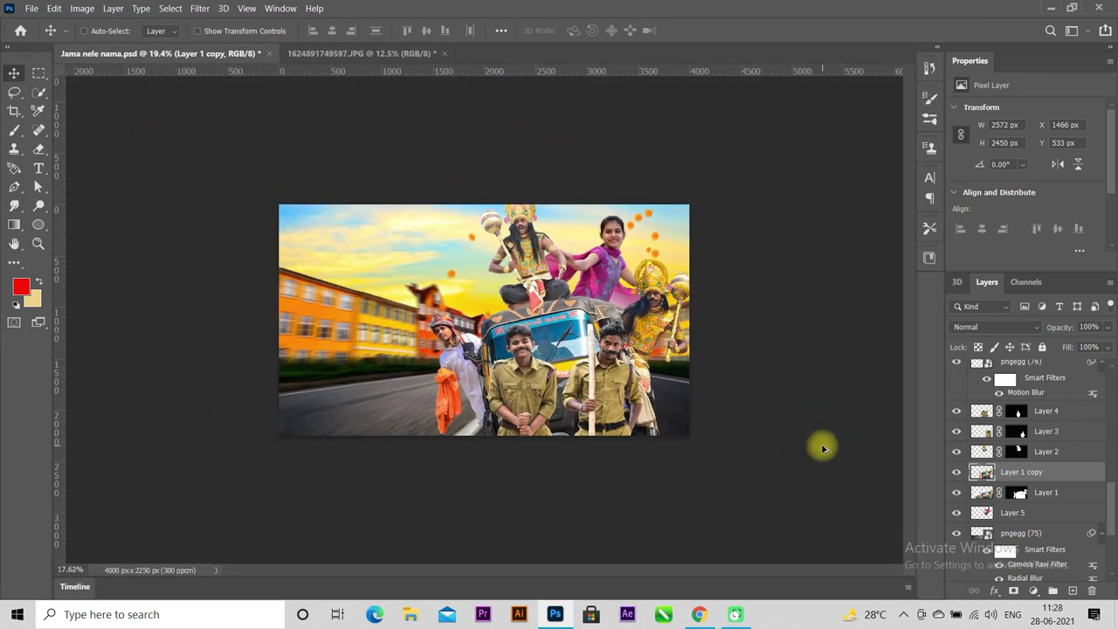
key("ctrl+0")
left_click(563, 226)
key("ctrl+j")
right_click(1018, 451)
left_click(982, 472)
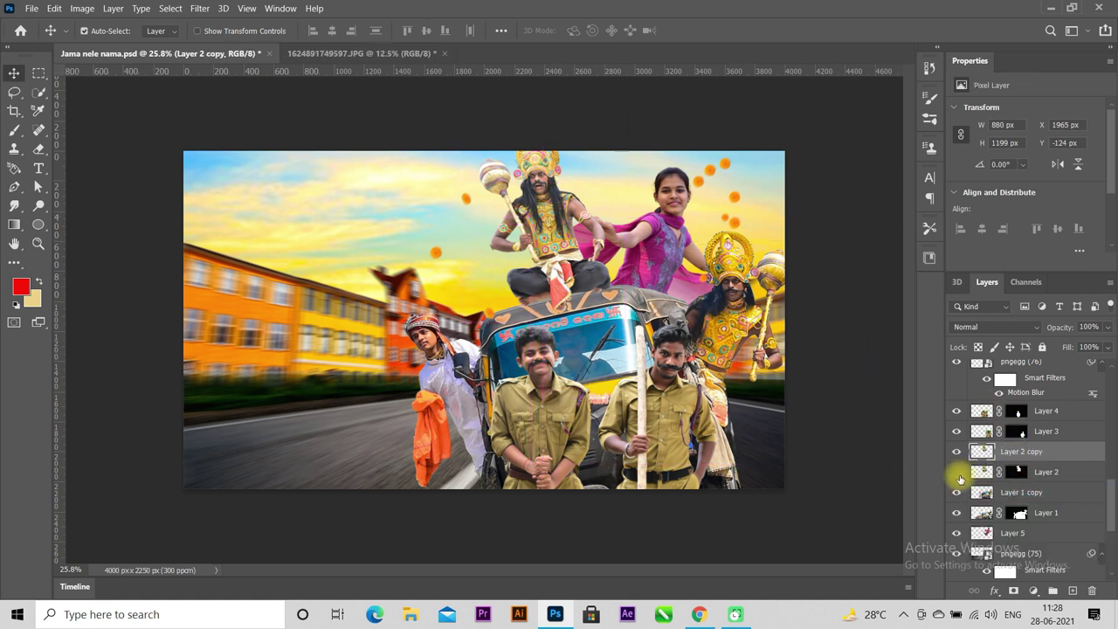
Hide Layer 2 and Layer 1, then open Camera Raw on Layer 2 copy
left_click(958, 473)
left_click(958, 514)
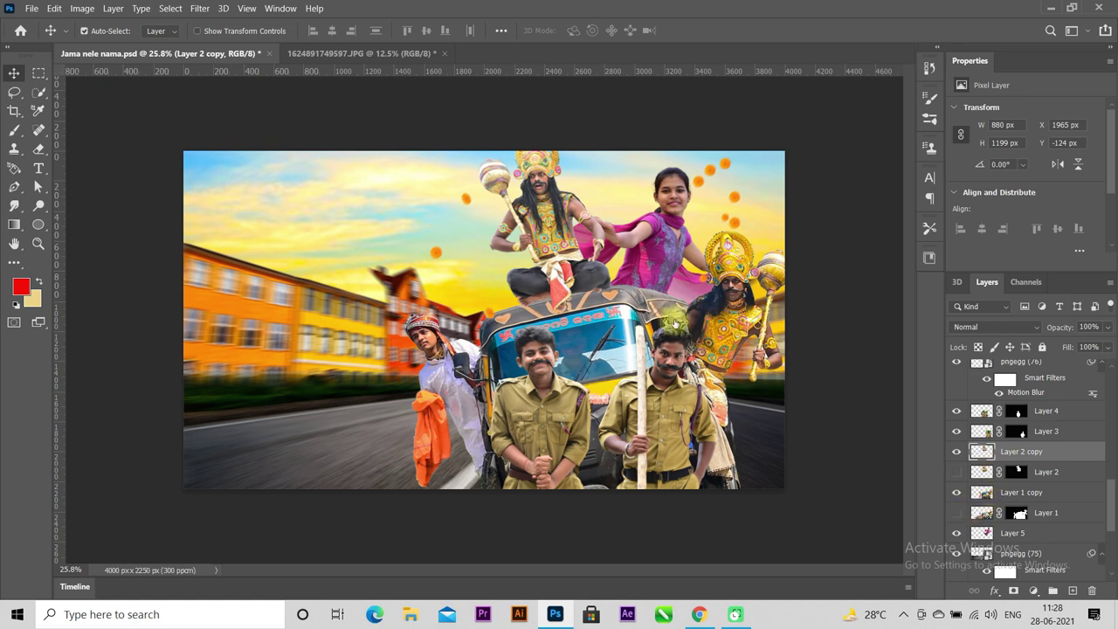
left_click(199, 8)
left_click(234, 110)
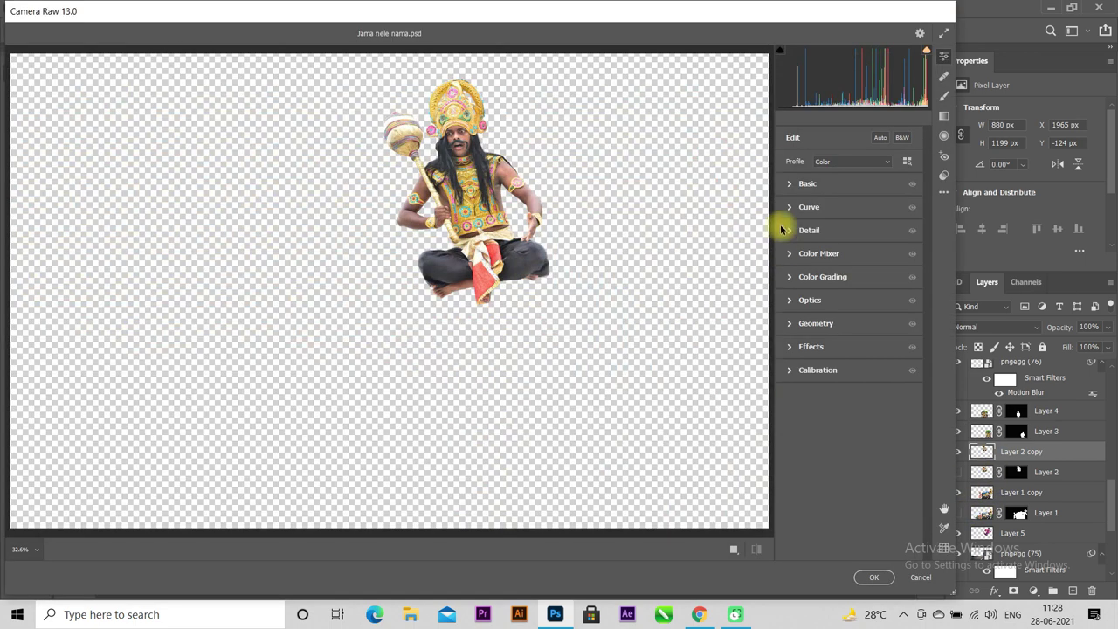
Brighten the deity with Blacks +79, lifted Shadows, Whites +15 and Clarity +9
left_click(786, 184)
left_click_drag(849, 362, 898, 362)
mouse_move(848, 327)
left_mouse_down()
mouse_move(865, 328)
mouse_move(852, 330)
mouse_move(863, 317)
mouse_move(820, 320)
mouse_move(871, 294)
left_mouse_up()
mouse_move(855, 347)
left_mouse_down()
mouse_move(868, 344)
mouse_move(844, 344)
mouse_move(859, 346)
left_mouse_up()
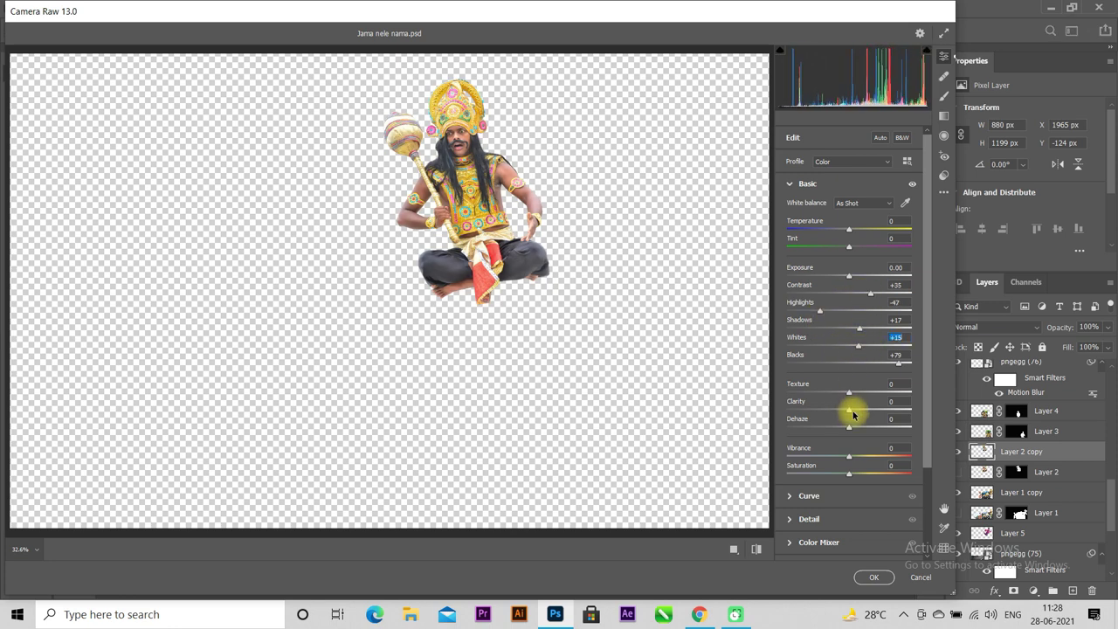
left_click_drag(852, 413, 855, 429)
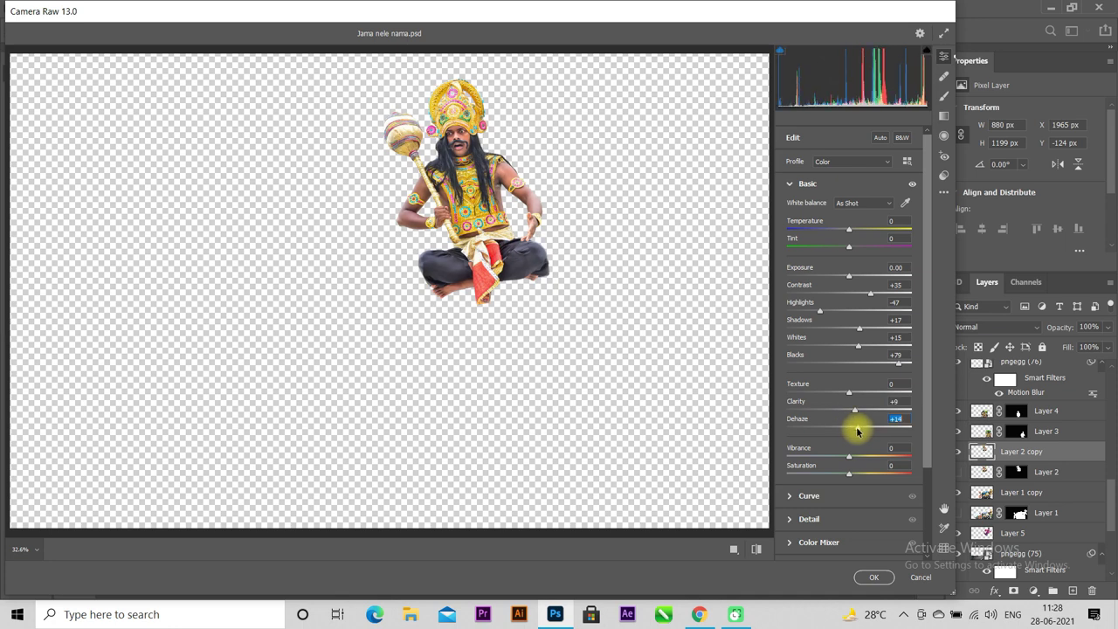
left_click(789, 183)
Boost yellow and blue saturation in Color Mixer and apply Camera Raw
left_click(791, 254)
left_click(823, 290)
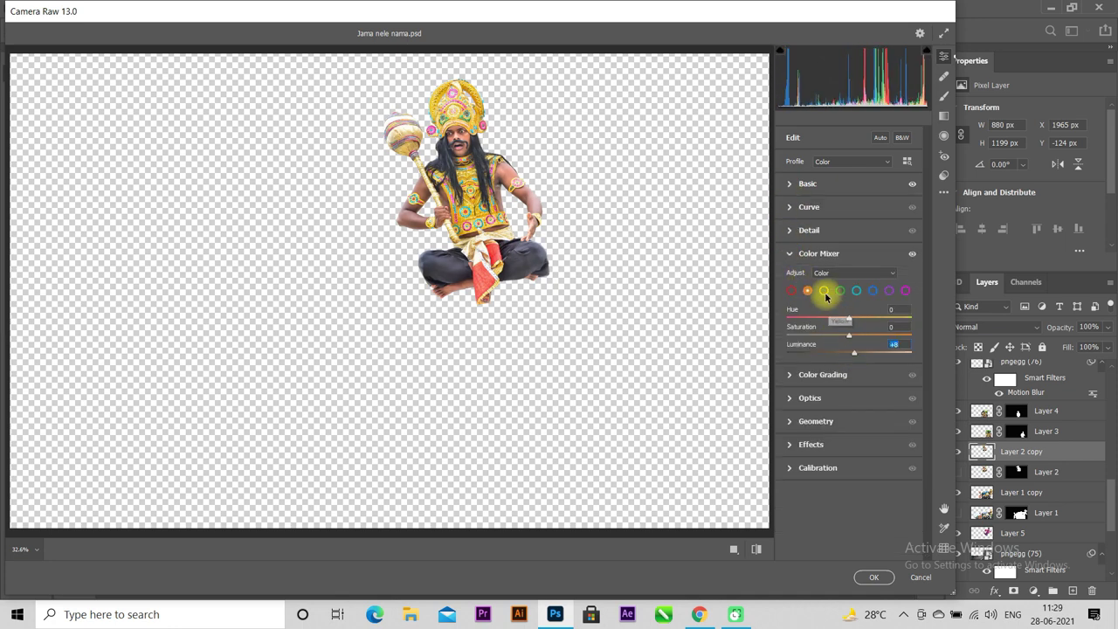
left_click_drag(848, 334, 870, 338)
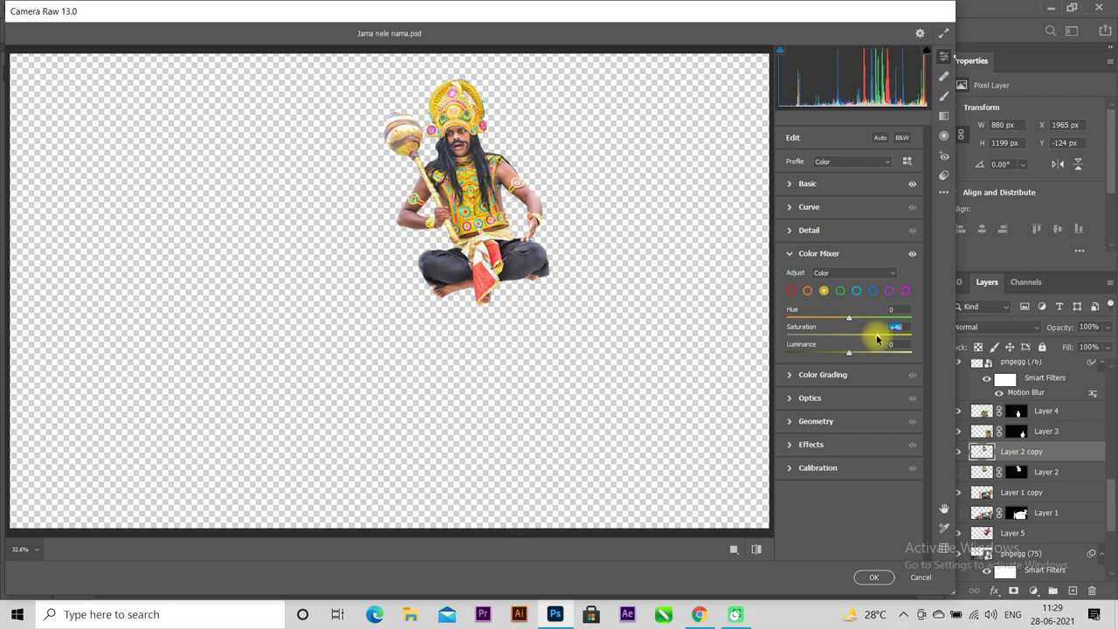
left_click(856, 290)
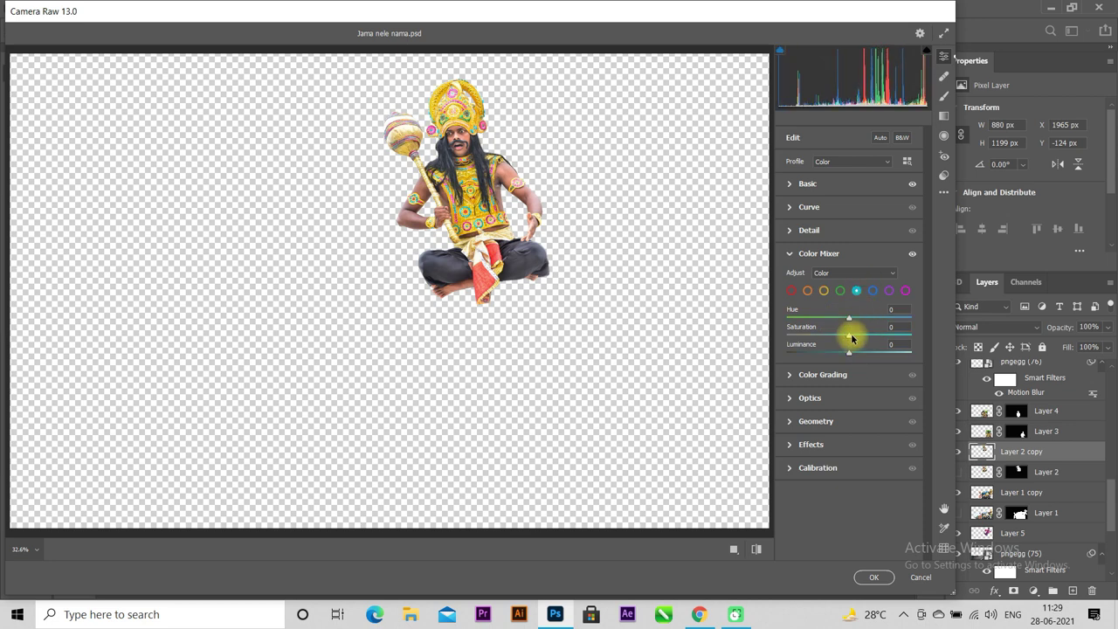
left_click(873, 290)
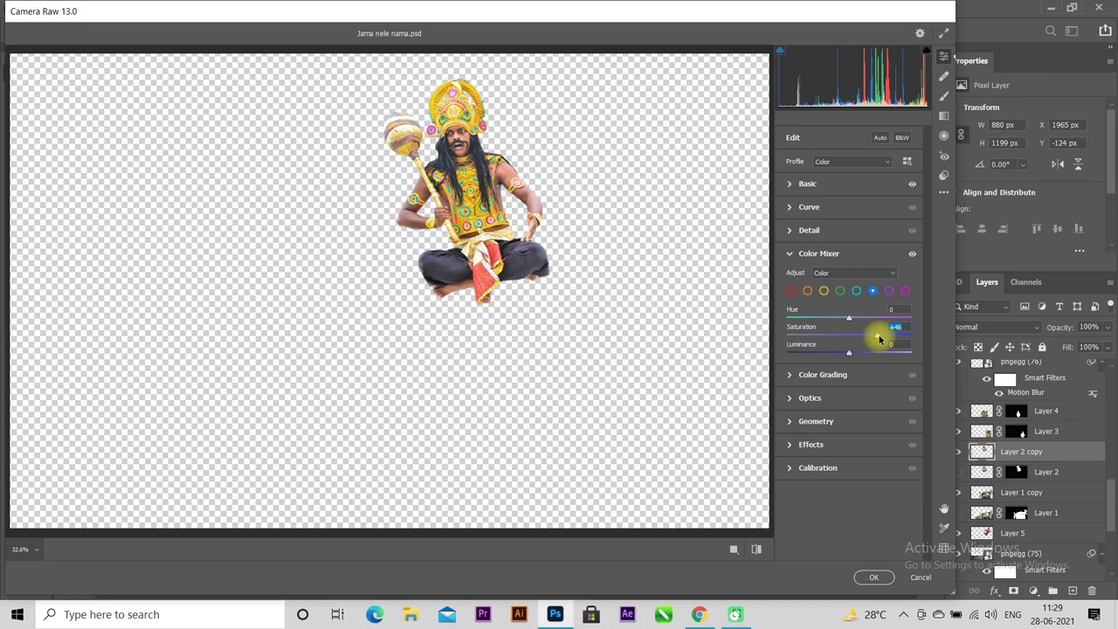
left_click(873, 576)
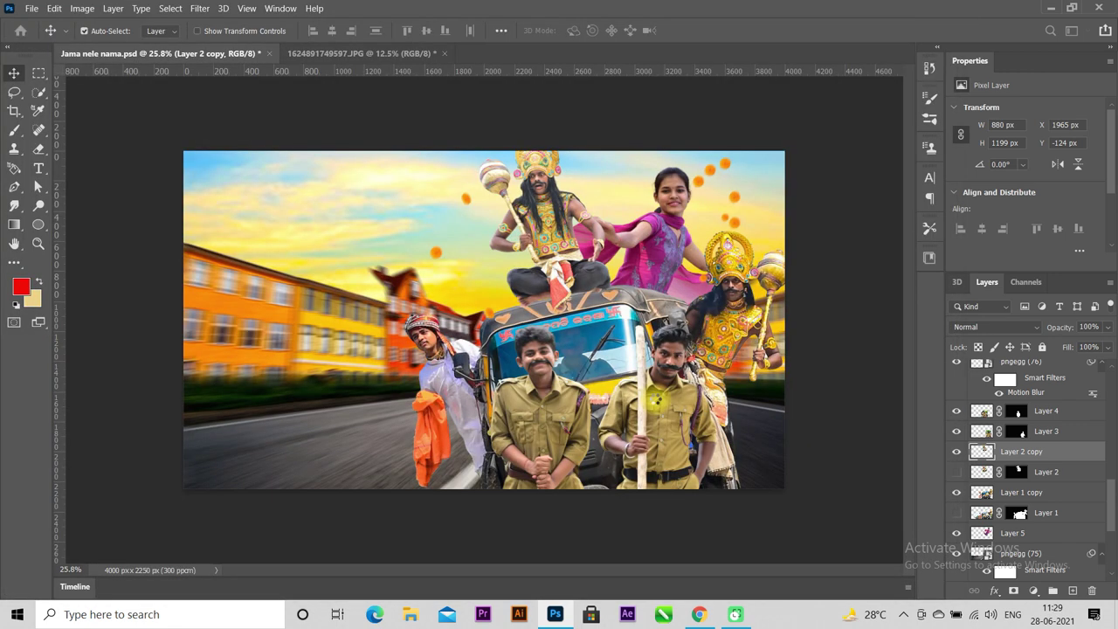
Select the woman in pink's Layer 5 and open the Camera Raw Filter
scroll(655, 406, "down", 2)
scroll(651, 367, "down", 2)
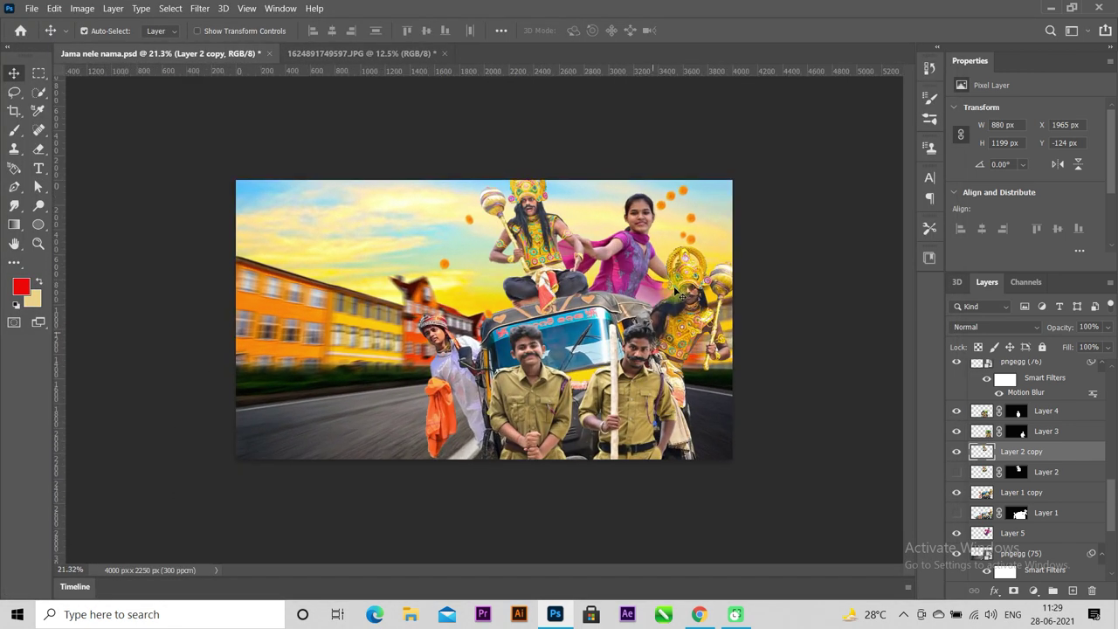
left_click(635, 252)
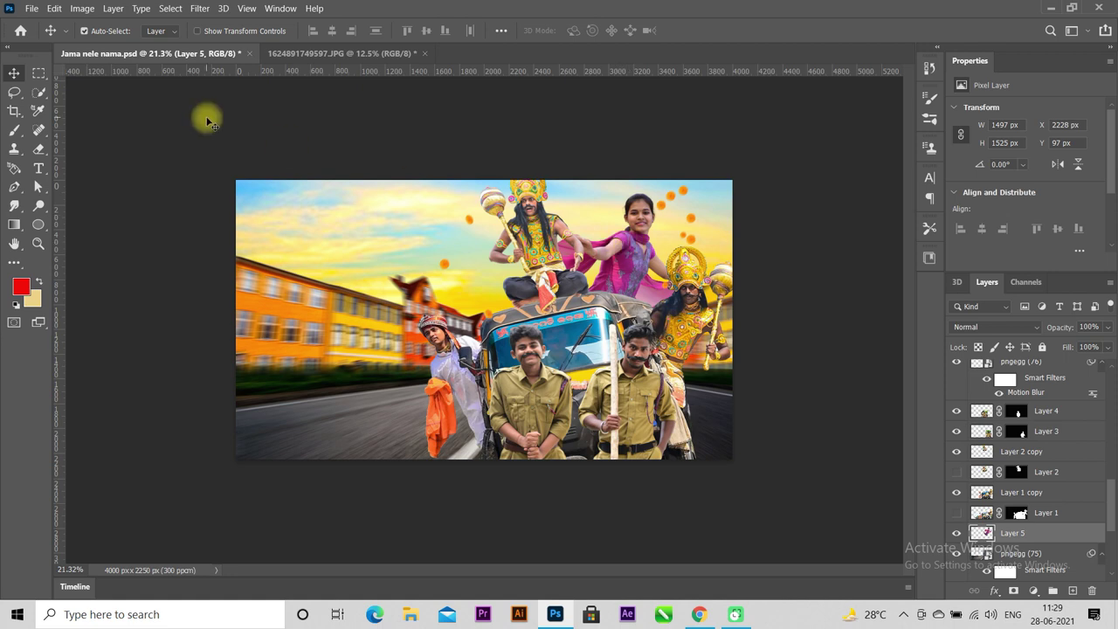
left_click(200, 8)
left_click(229, 107)
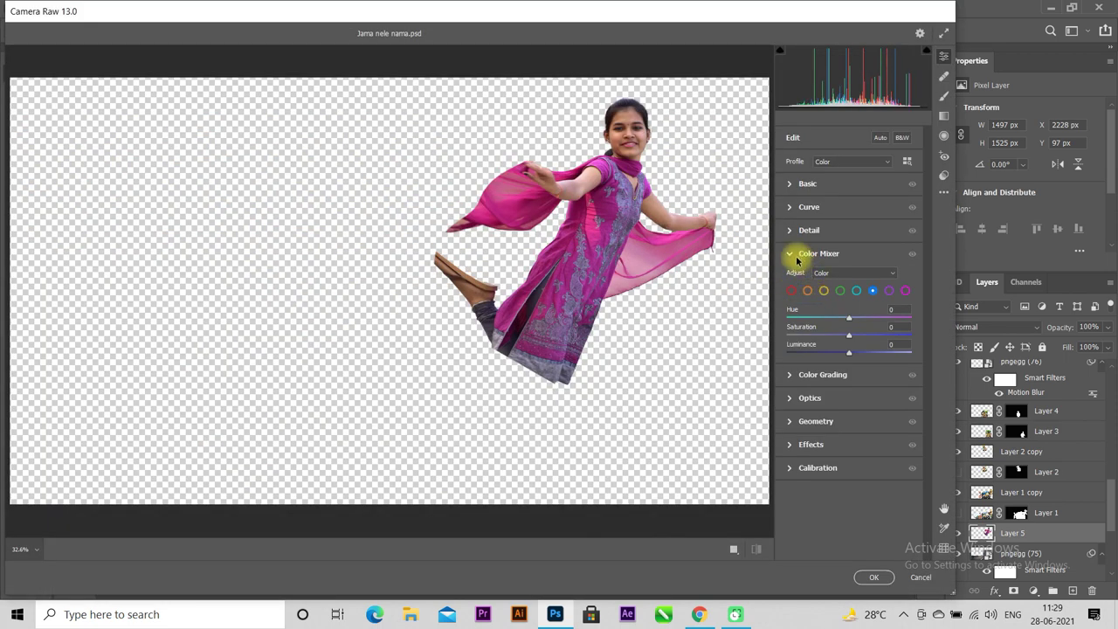
Raise Blacks, Shadows +47, Contrast +20, Highlights +10 and Clarity +10
left_click(790, 183)
left_click_drag(848, 363, 906, 367)
mouse_move(851, 328)
left_mouse_down()
mouse_move(907, 337)
mouse_move(816, 334)
mouse_move(879, 332)
left_mouse_up()
mouse_move(851, 295)
left_mouse_down()
mouse_move(872, 297)
mouse_move(860, 296)
left_mouse_up()
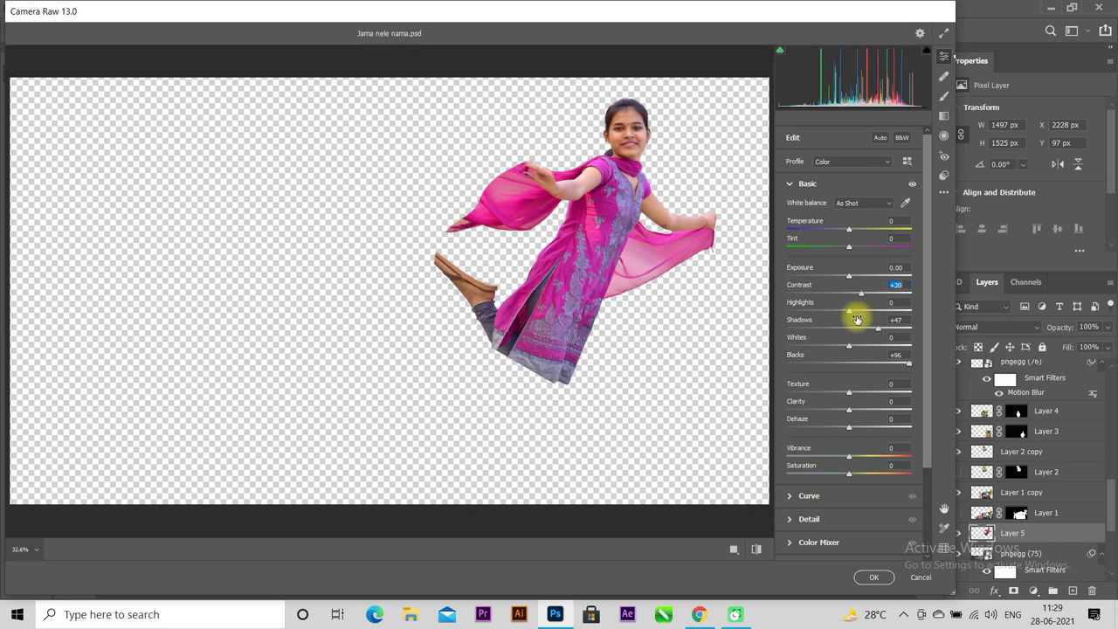
left_click_drag(848, 312, 853, 322)
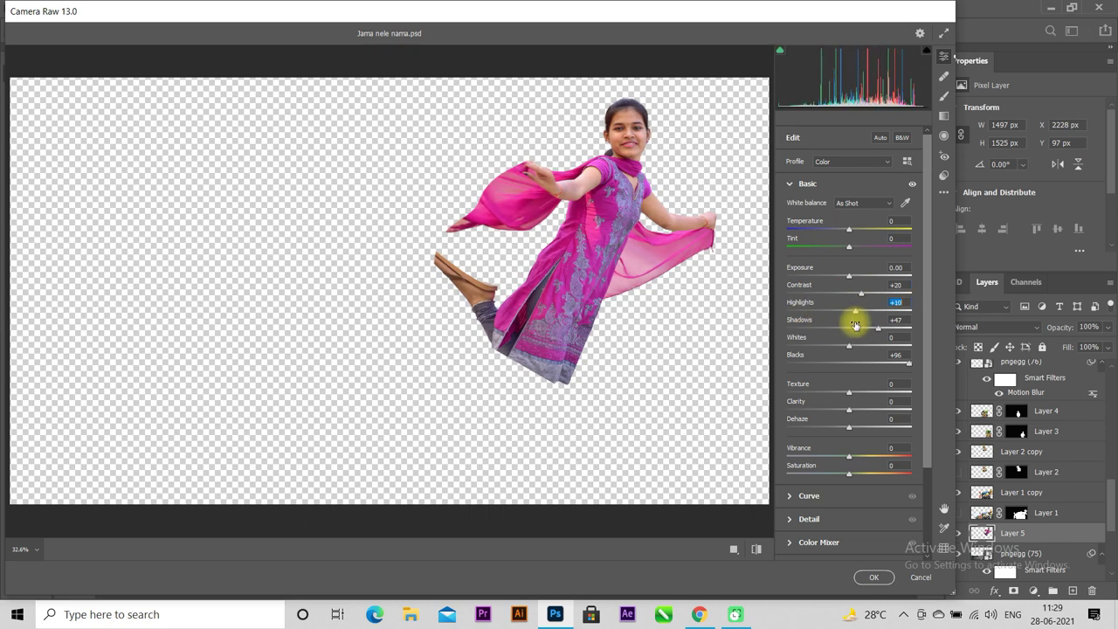
left_click_drag(849, 414, 856, 415)
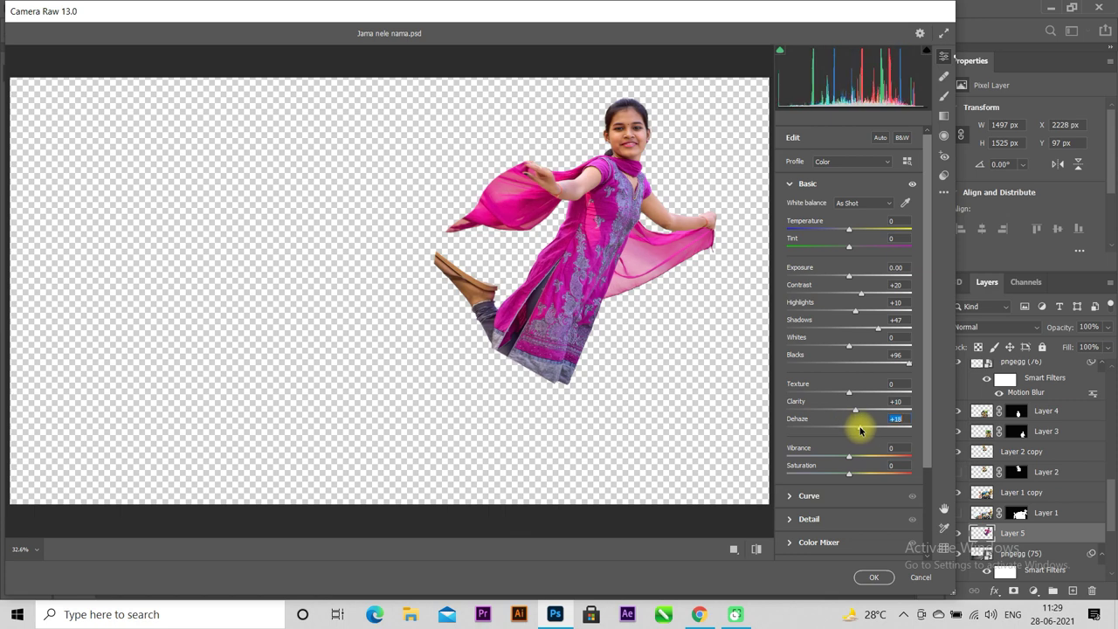
left_click(789, 185)
Set magenta saturation +43, adjust purples, orange luminance +14, then apply Camera Raw
left_click(796, 257)
left_click(905, 290)
left_click_drag(848, 335, 877, 339)
left_click(889, 290)
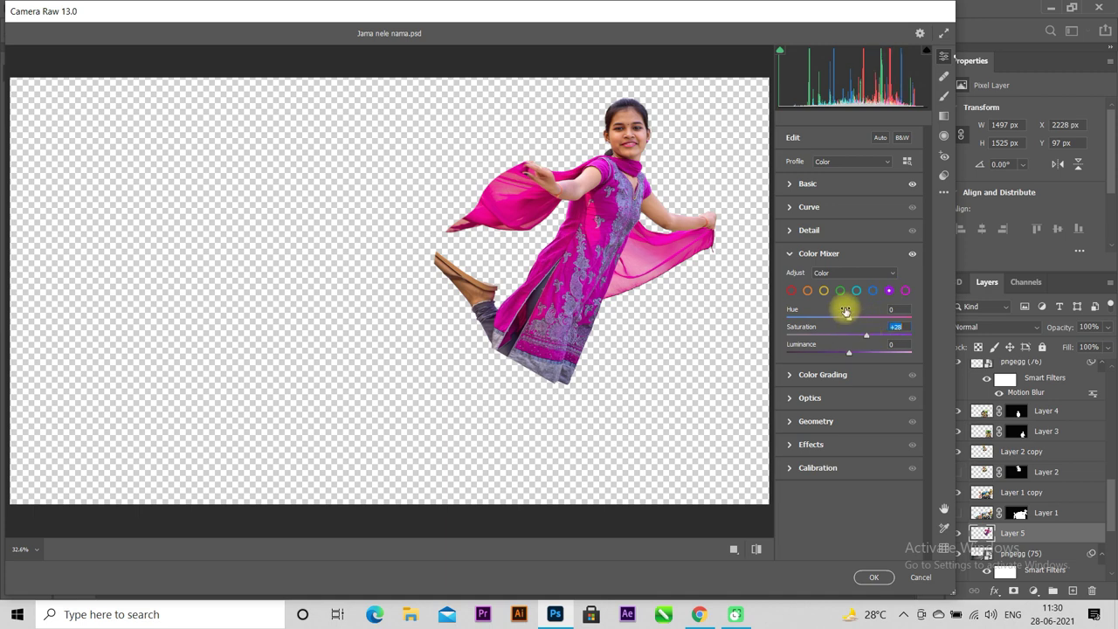
left_click(807, 290)
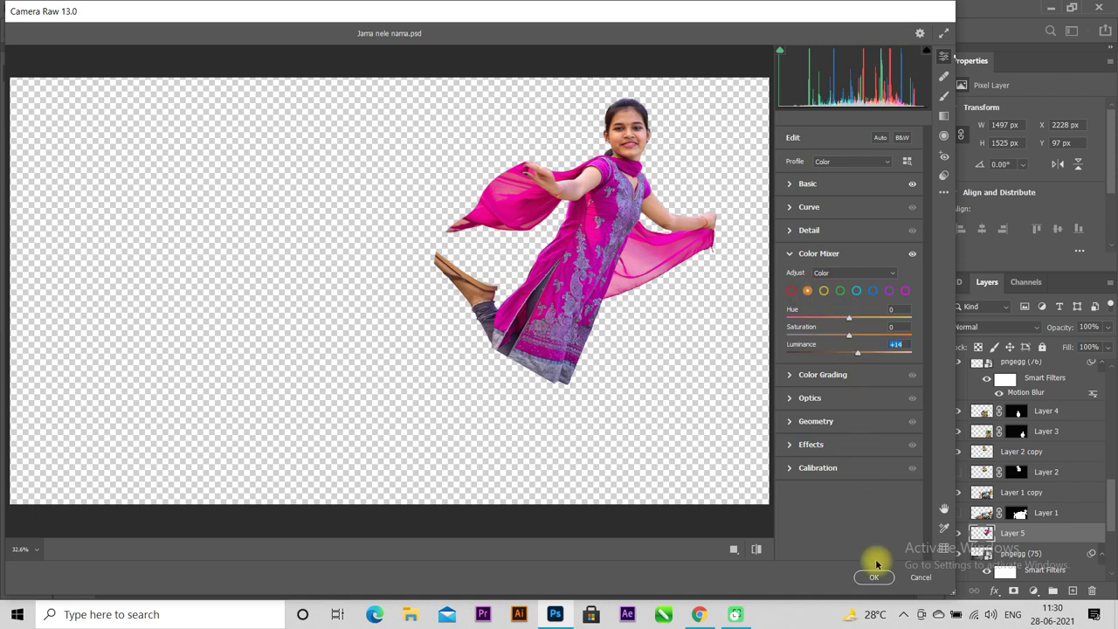
left_click(874, 577)
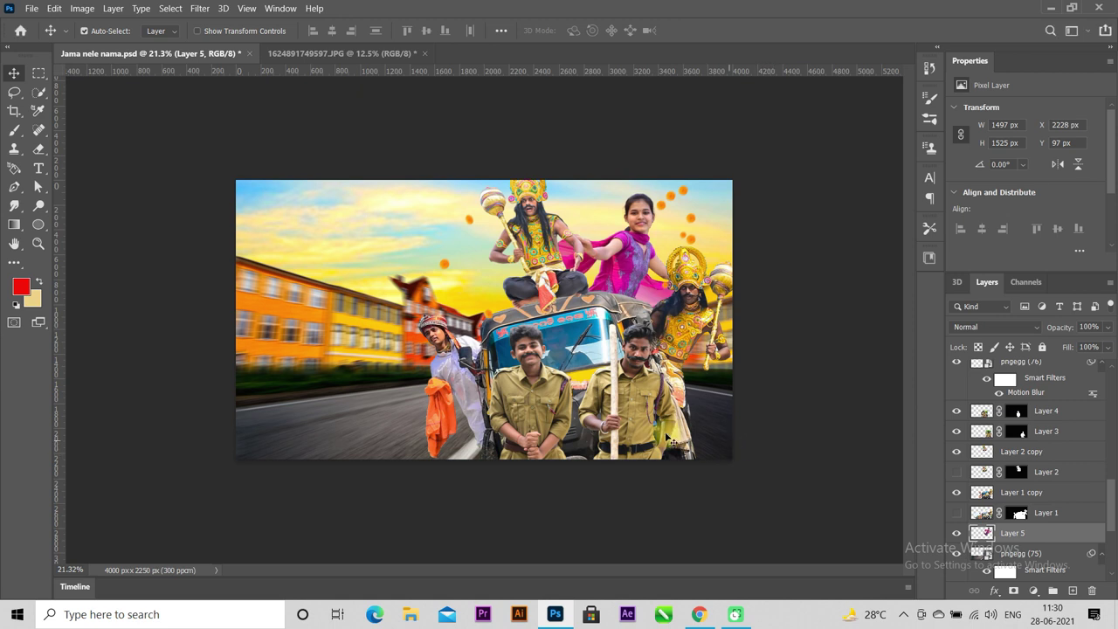
Duplicate the uniformed boy's Layer 4, apply the copy's mask, and save
left_click(546, 406)
key("ctrl+j")
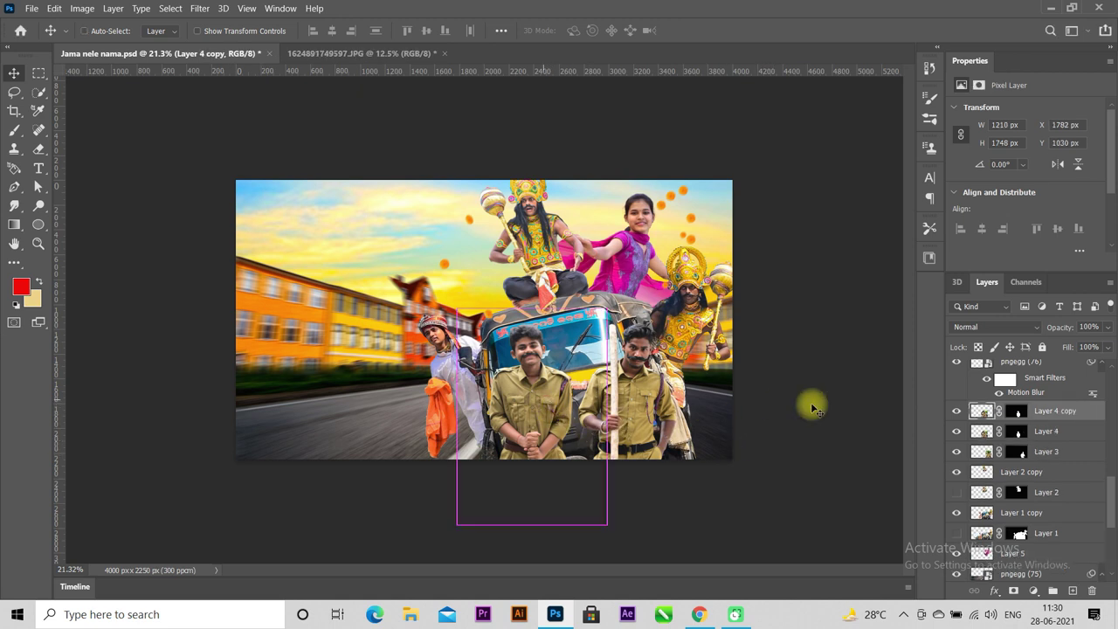
right_click(1016, 414)
left_click(958, 434)
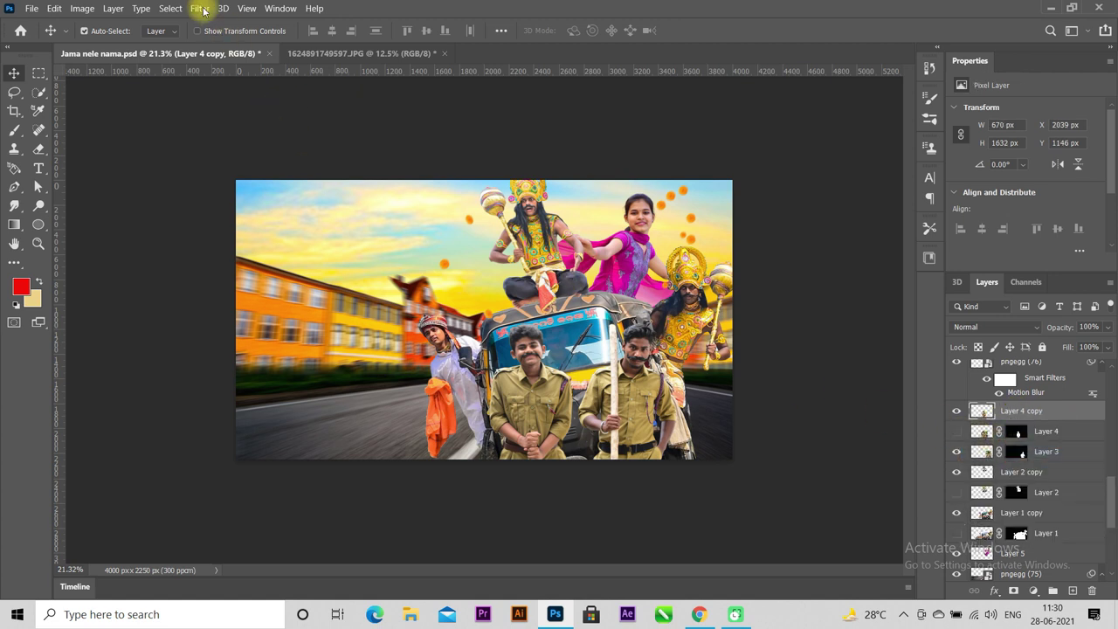
key("ctrl+s")
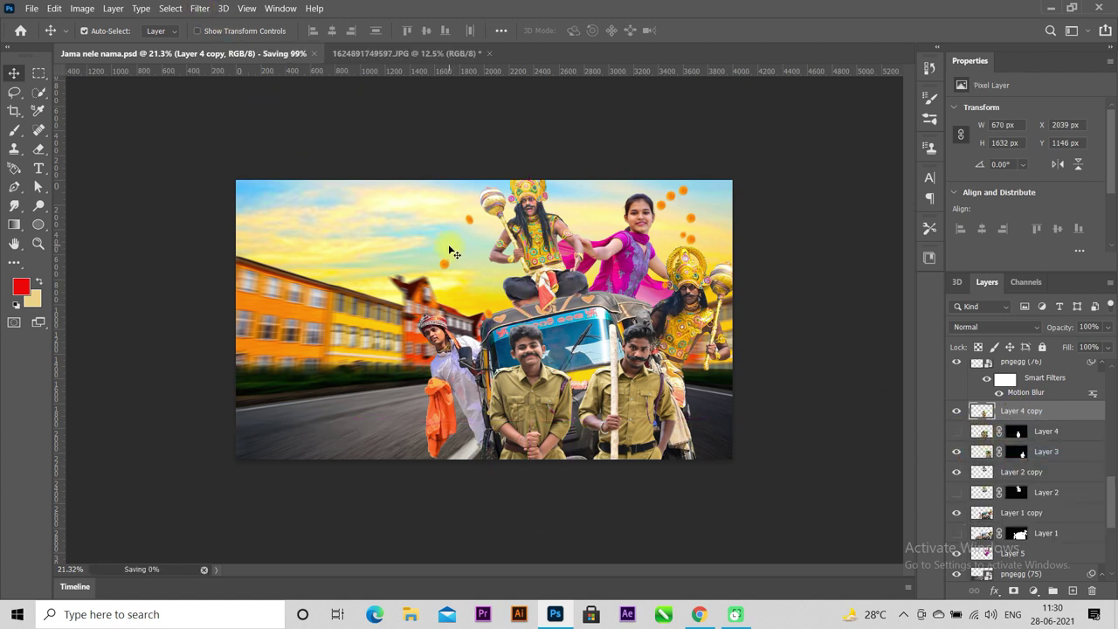
In Camera Raw, set Blacks +79, Shadows +54, Contrast +25 and add clarity
left_click(196, 10)
left_click(237, 108)
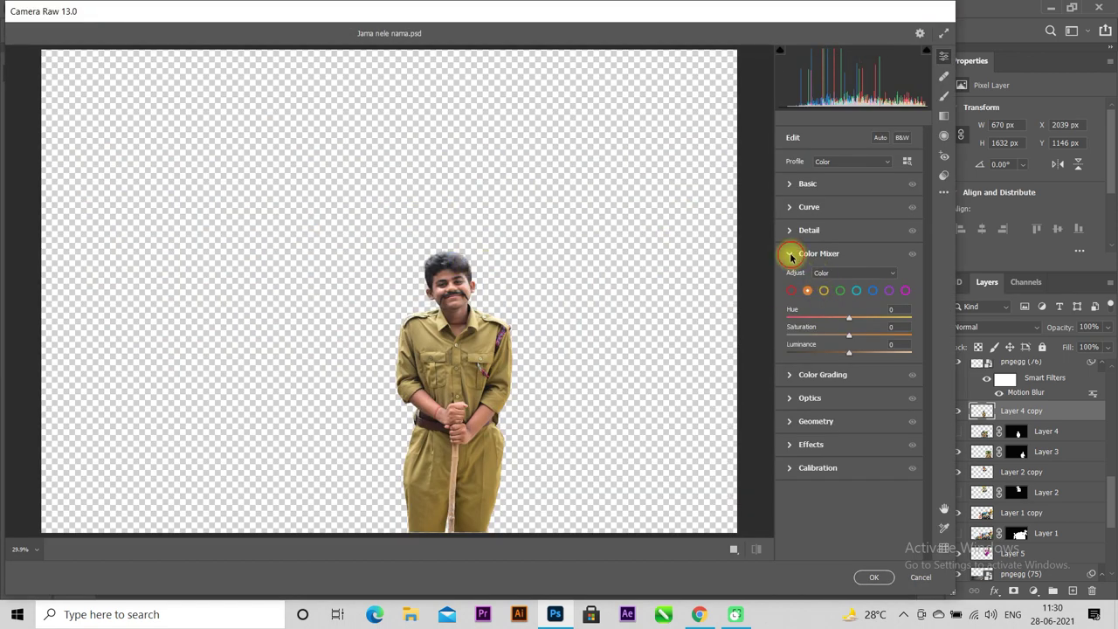
left_click(790, 253)
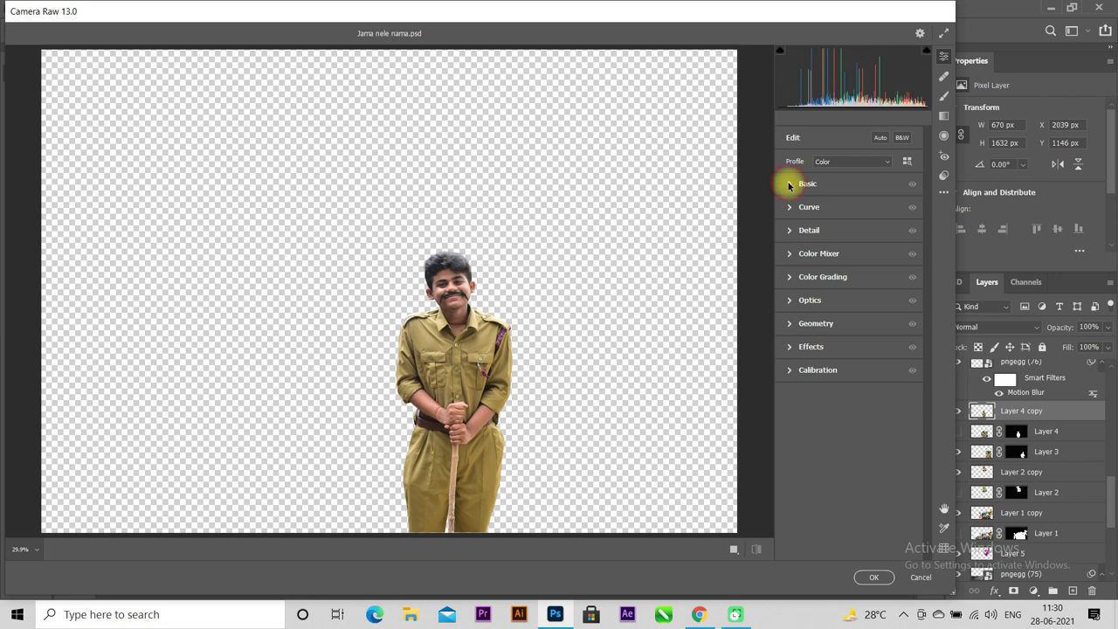
left_click(789, 185)
left_click_drag(848, 362, 898, 363)
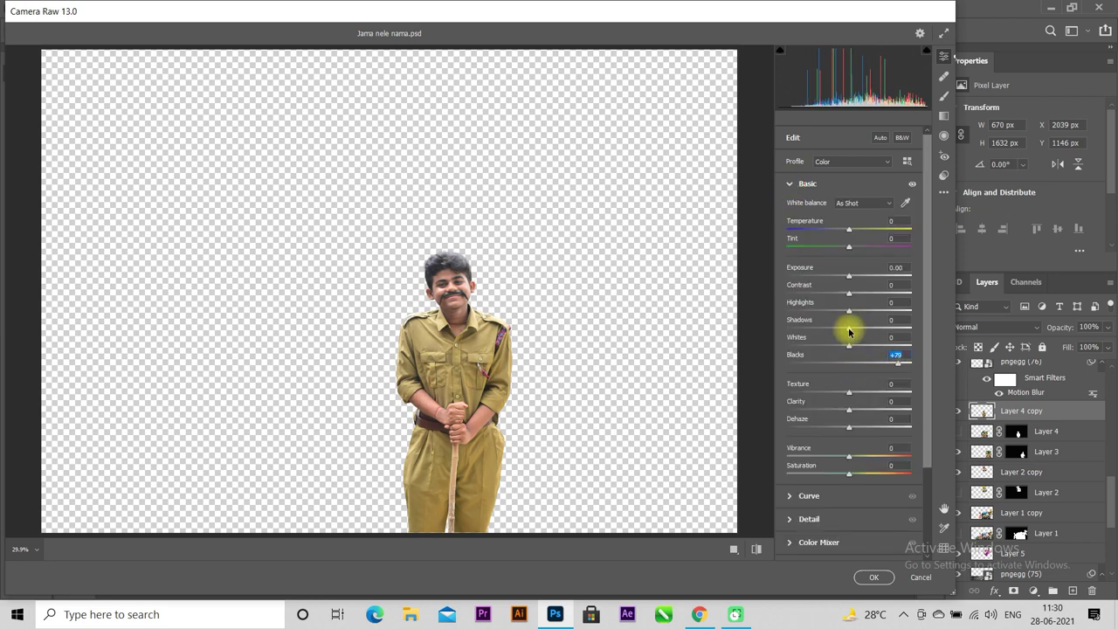
left_click_drag(849, 332, 880, 332)
mouse_move(846, 295)
left_mouse_down()
mouse_move(863, 294)
mouse_move(824, 306)
mouse_move(866, 312)
mouse_move(852, 315)
left_mouse_up()
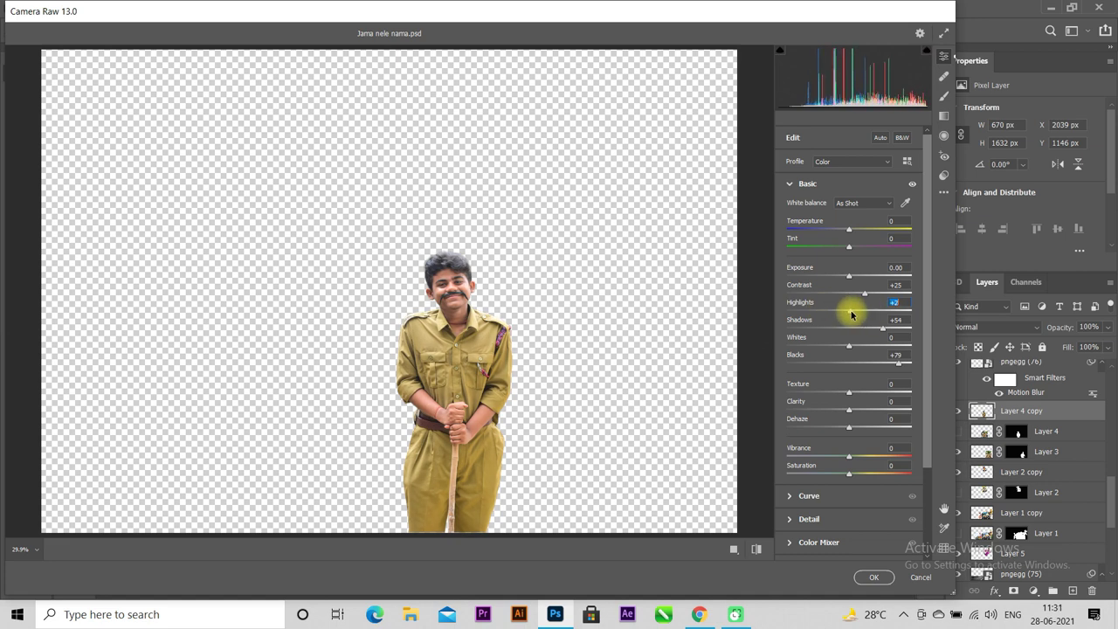
mouse_move(848, 410)
left_mouse_down()
mouse_move(864, 410)
mouse_move(857, 397)
left_mouse_up()
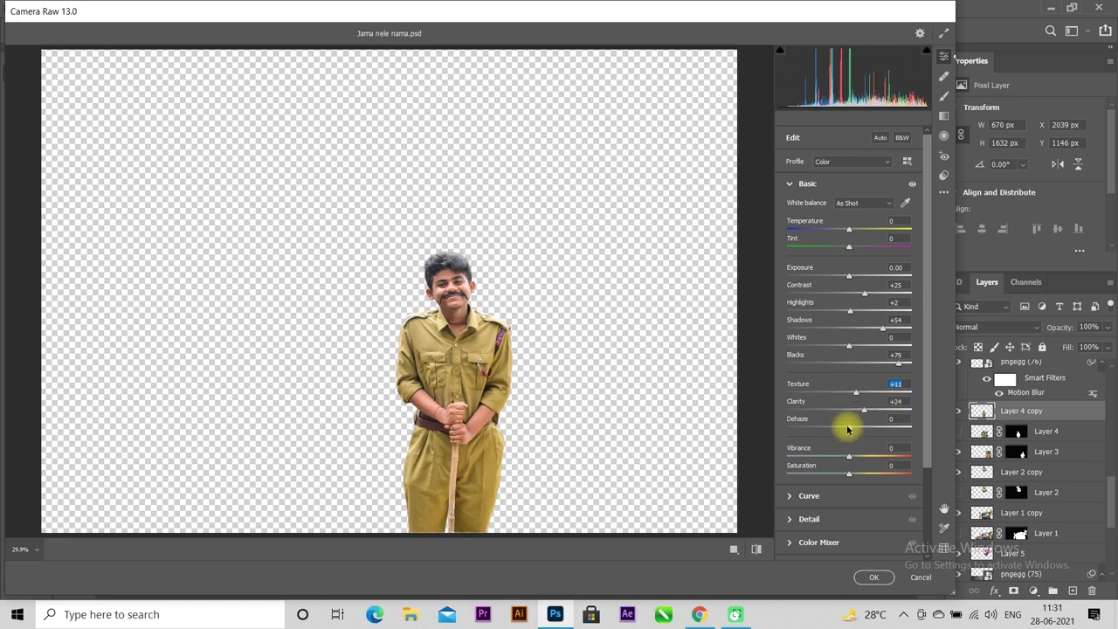
left_click(790, 184)
Set yellow Hue -34 and Saturation -32 in Color Mixer, then apply Camera Raw
left_click(797, 253)
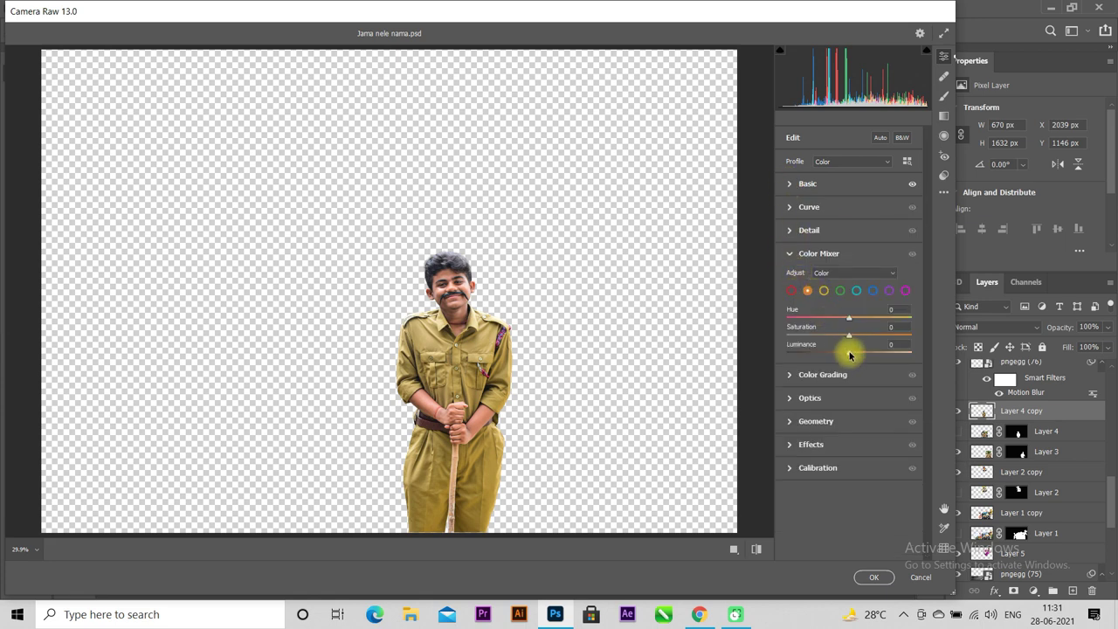
left_click(823, 290)
mouse_move(849, 334)
left_mouse_down()
mouse_move(822, 335)
mouse_move(826, 318)
left_mouse_up()
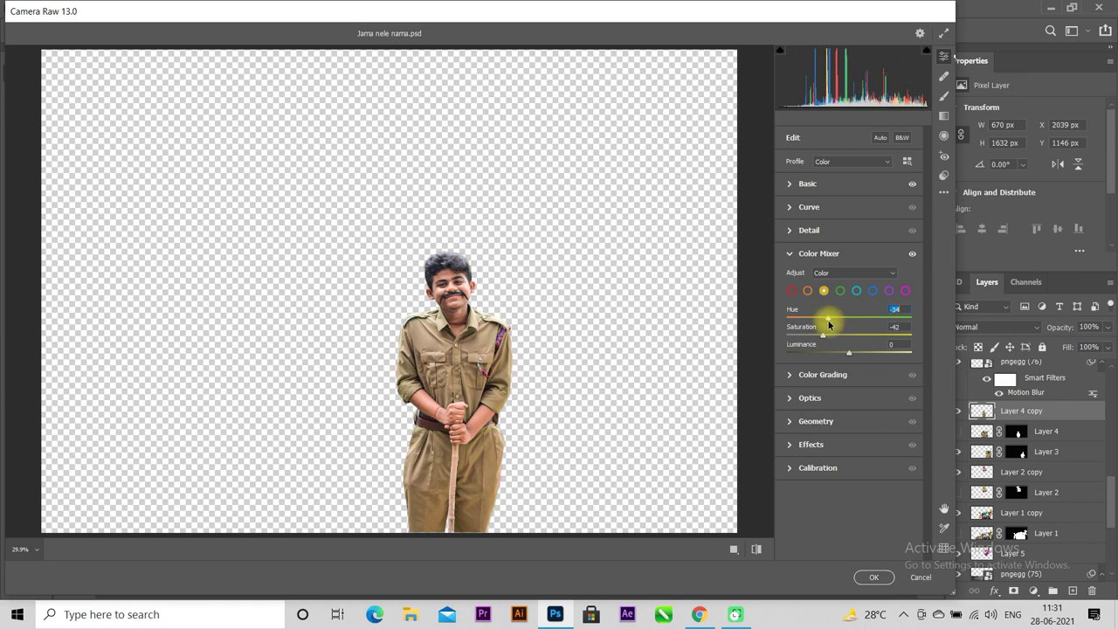
mouse_move(826, 339)
left_mouse_down()
mouse_move(839, 341)
mouse_move(826, 340)
left_mouse_up()
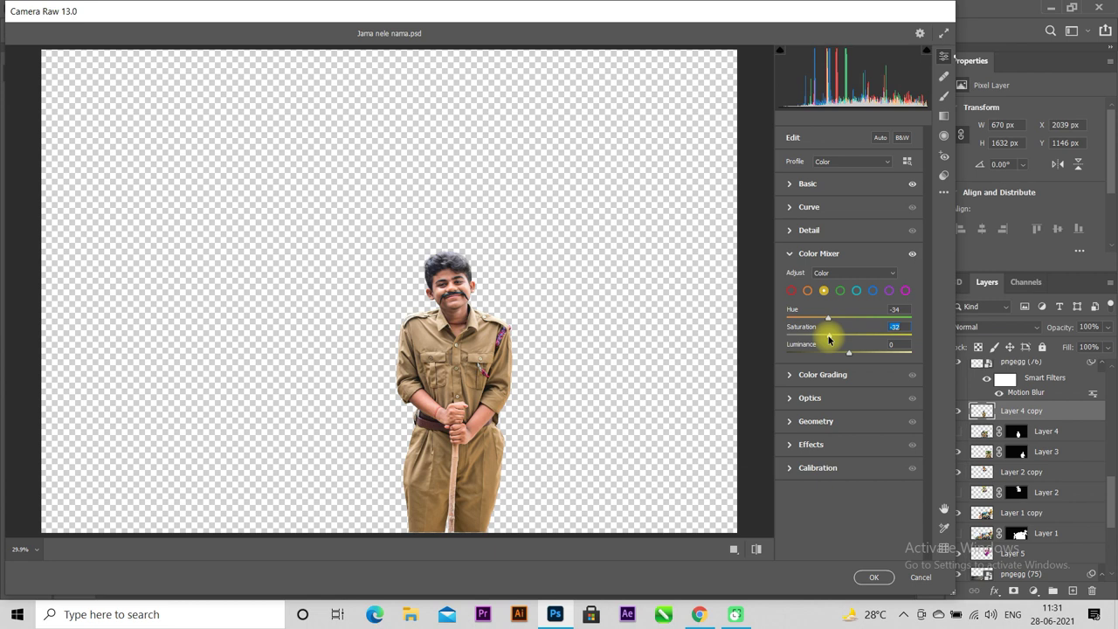
left_click(791, 254)
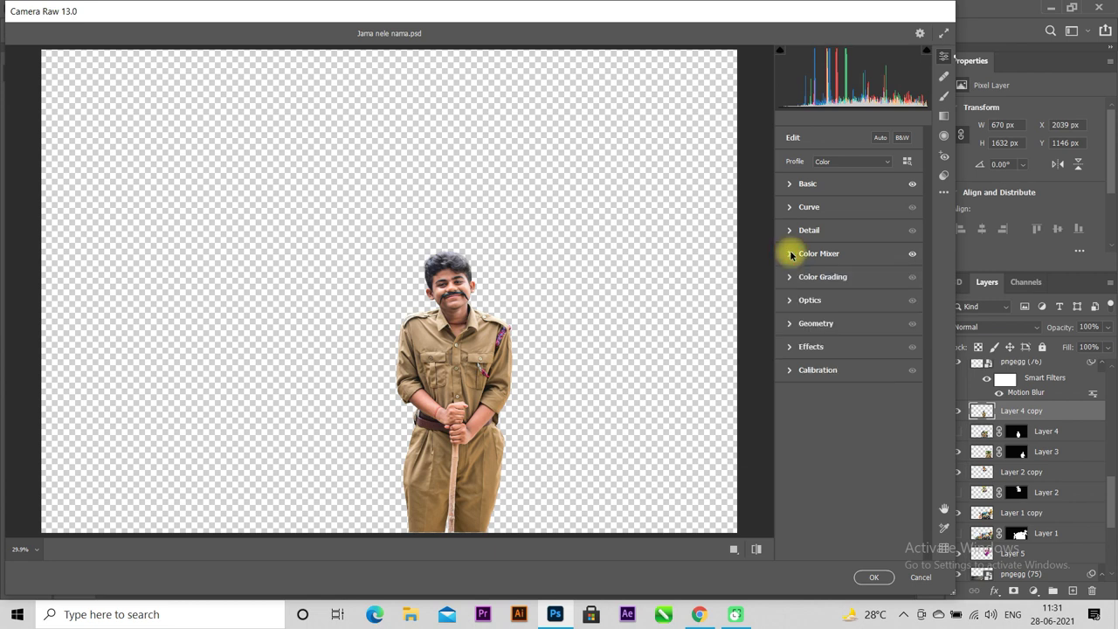
left_click(873, 577)
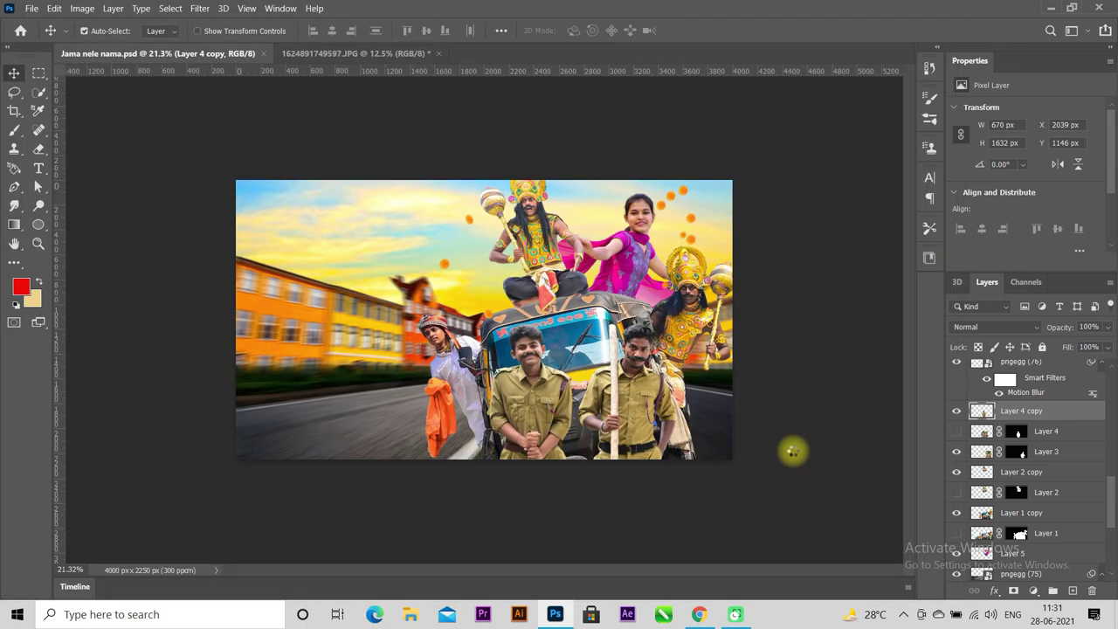
Duplicate Layer 3, apply the copy's layer mask, and hide the original Layer 3
left_click(642, 403)
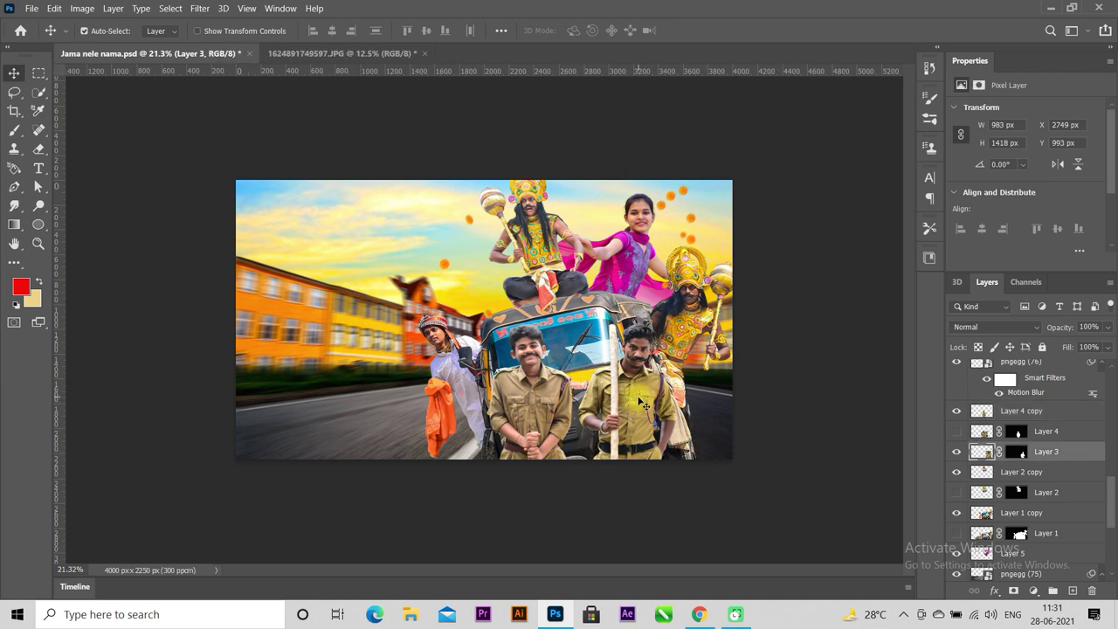
key("ctrl+j")
right_click(1017, 456)
left_click(982, 490)
left_click(957, 472)
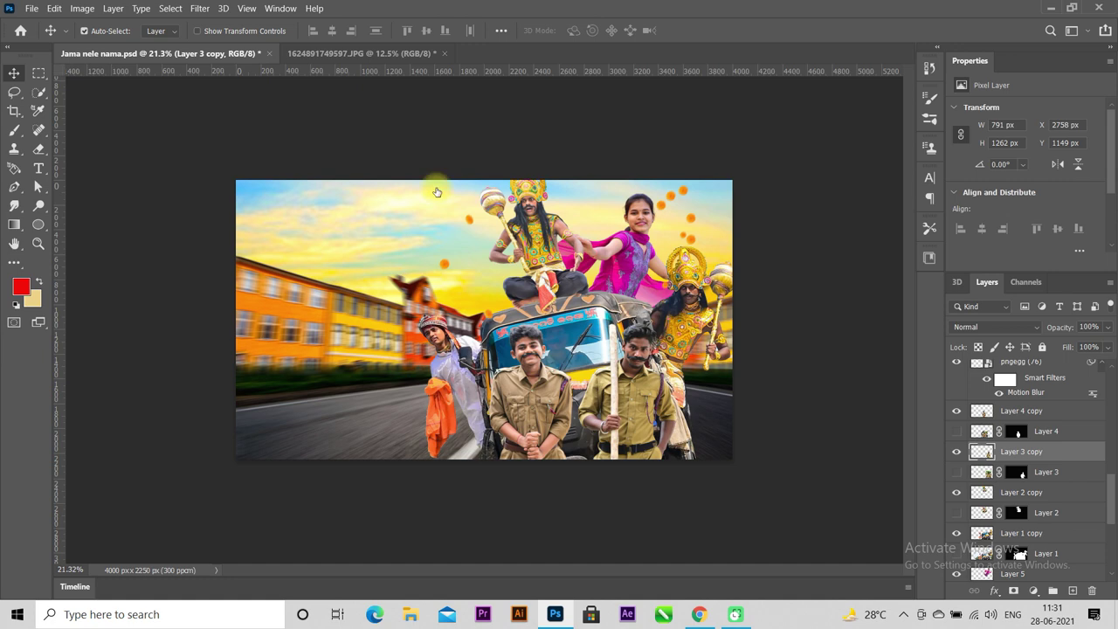
In Camera Raw, raise Blacks to +99 and Shadows to +30, and increase contrast and dehaze
left_click(199, 9)
left_click(219, 96)
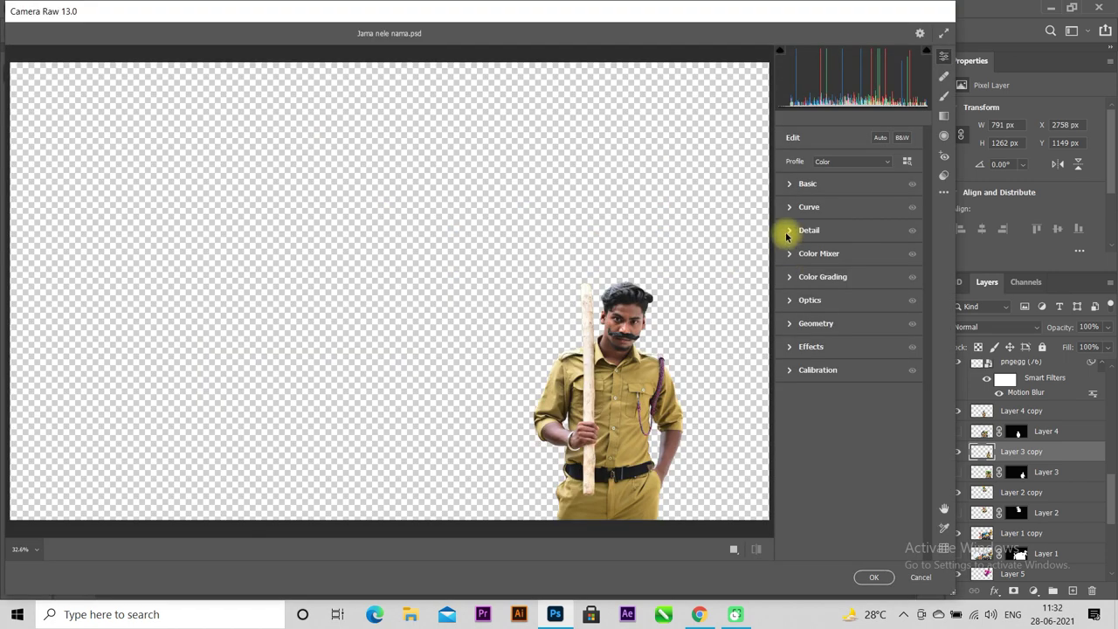
left_click(788, 186)
left_click_drag(848, 363, 911, 364)
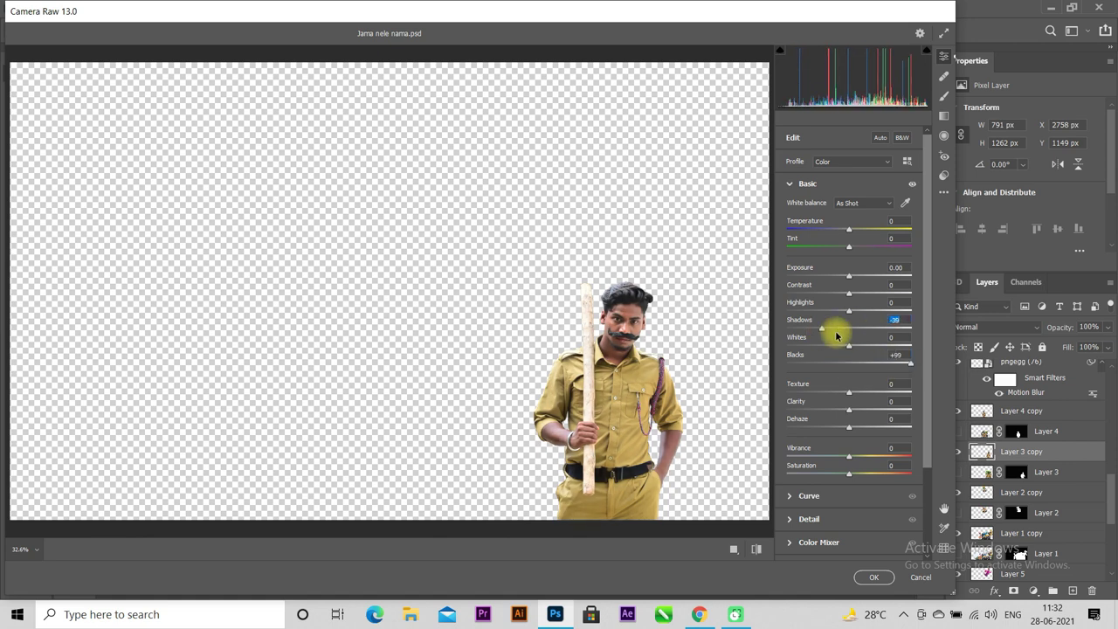
mouse_move(849, 330)
left_mouse_down()
mouse_move(868, 330)
mouse_move(854, 294)
left_mouse_up()
left_click_drag(848, 426, 856, 409)
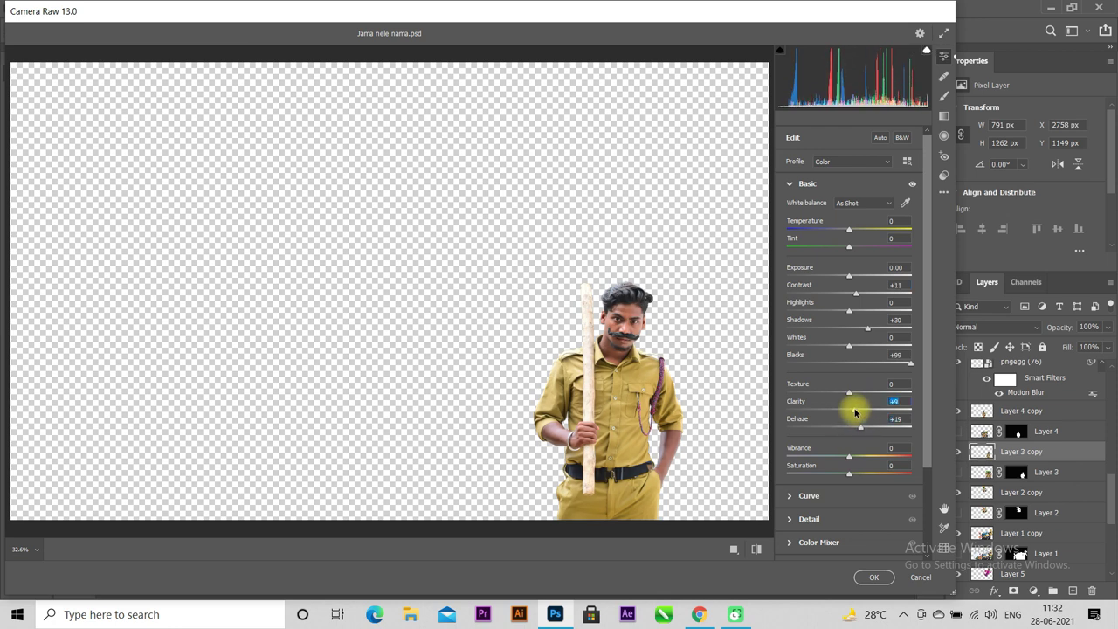
left_click(789, 183)
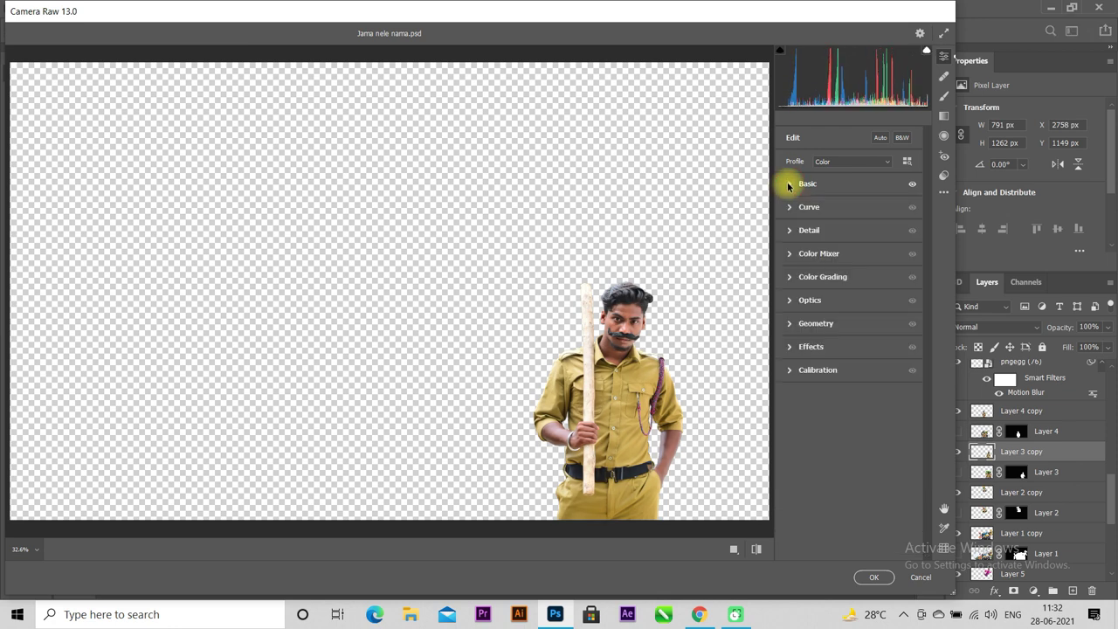
Mute the uniform's yellows in the Color Mixer (Hue -26, Saturation -44) and apply the filter
left_click(790, 253)
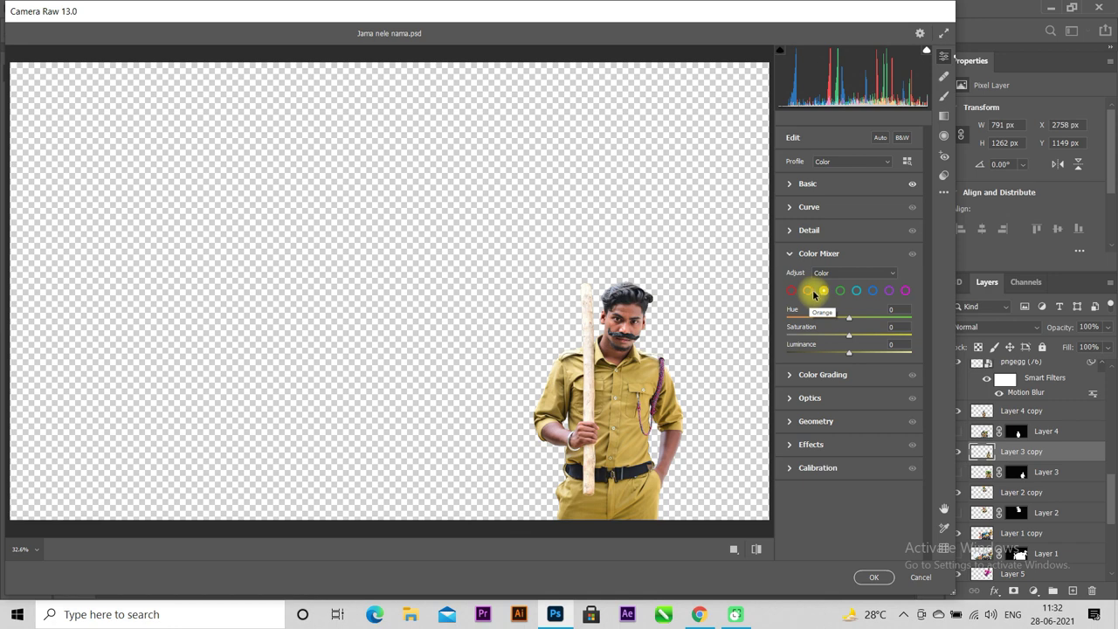
left_click(891, 326)
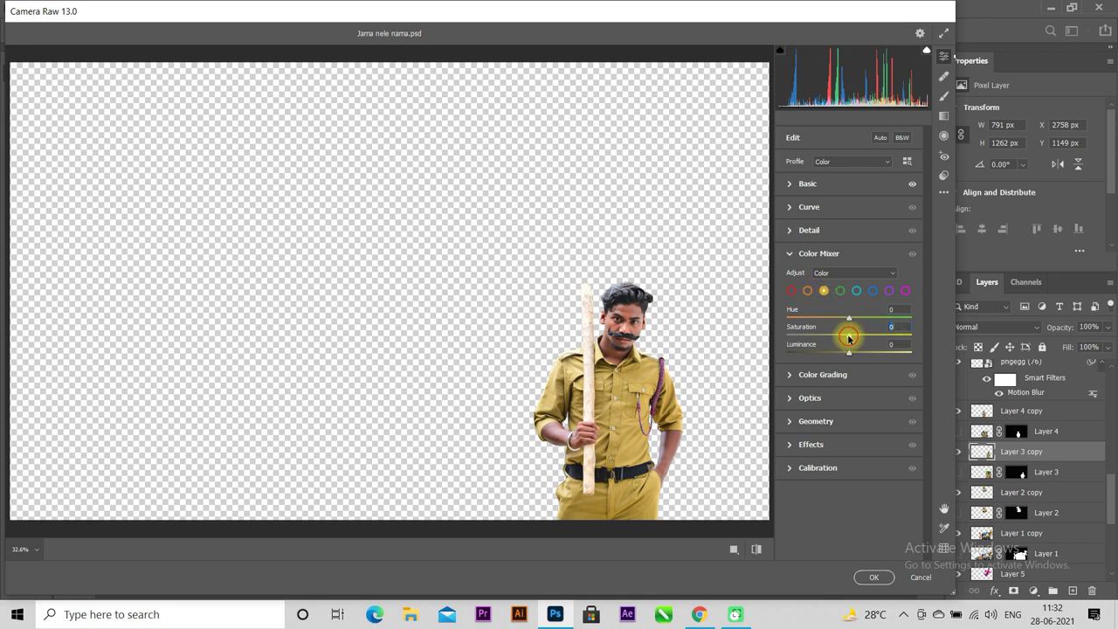
left_click_drag(848, 337, 834, 340)
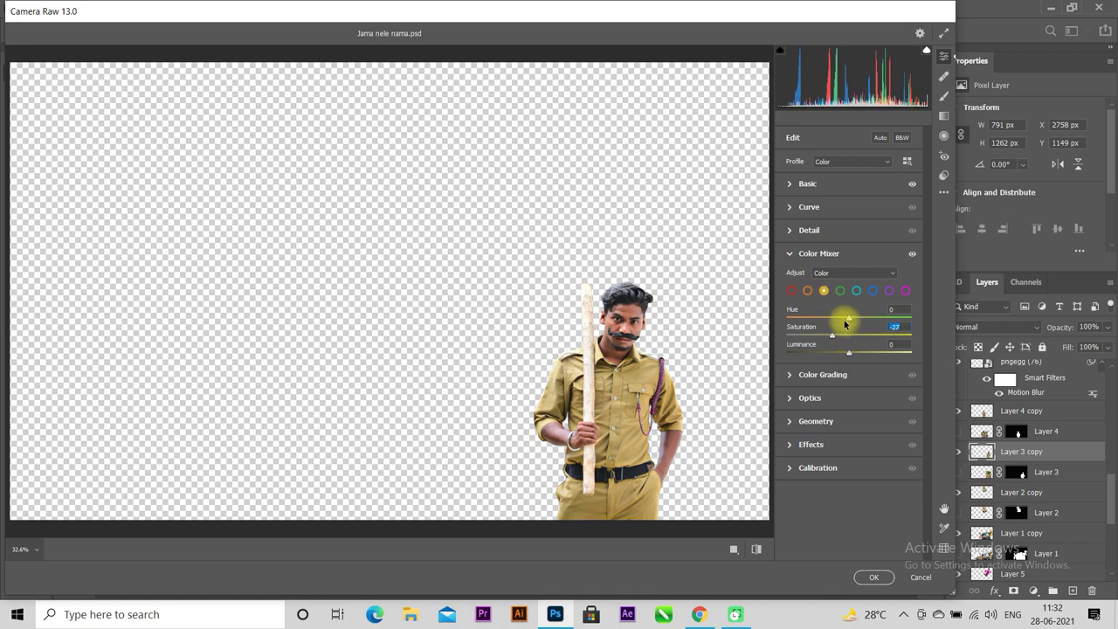
mouse_move(851, 321)
left_mouse_down()
mouse_move(830, 320)
mouse_move(822, 340)
left_mouse_up()
left_click(807, 290)
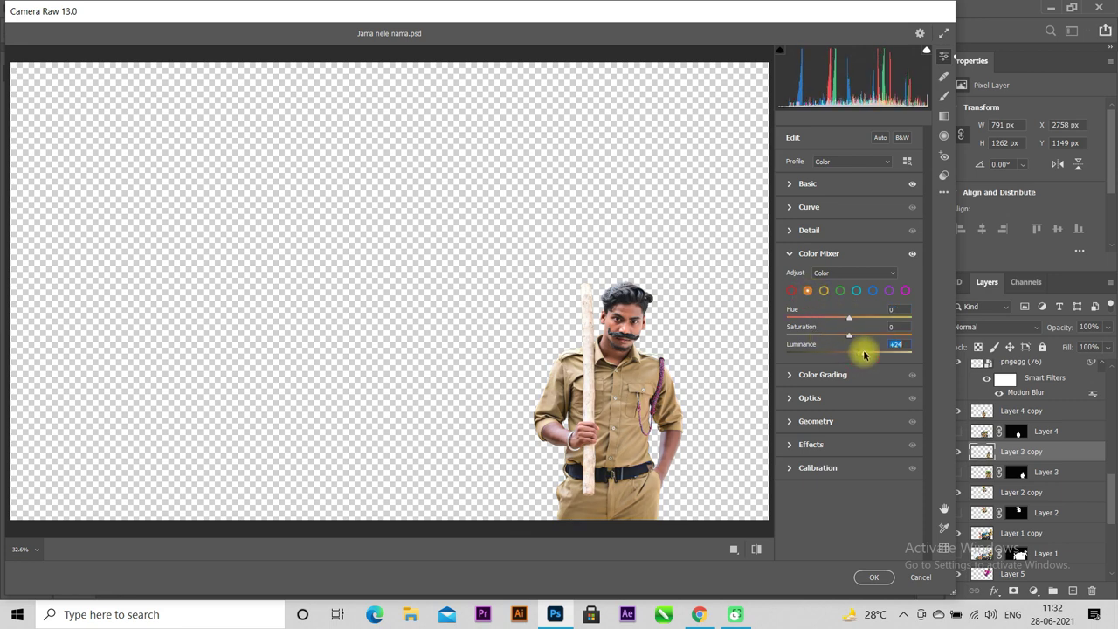
left_click(792, 254)
left_click(873, 577)
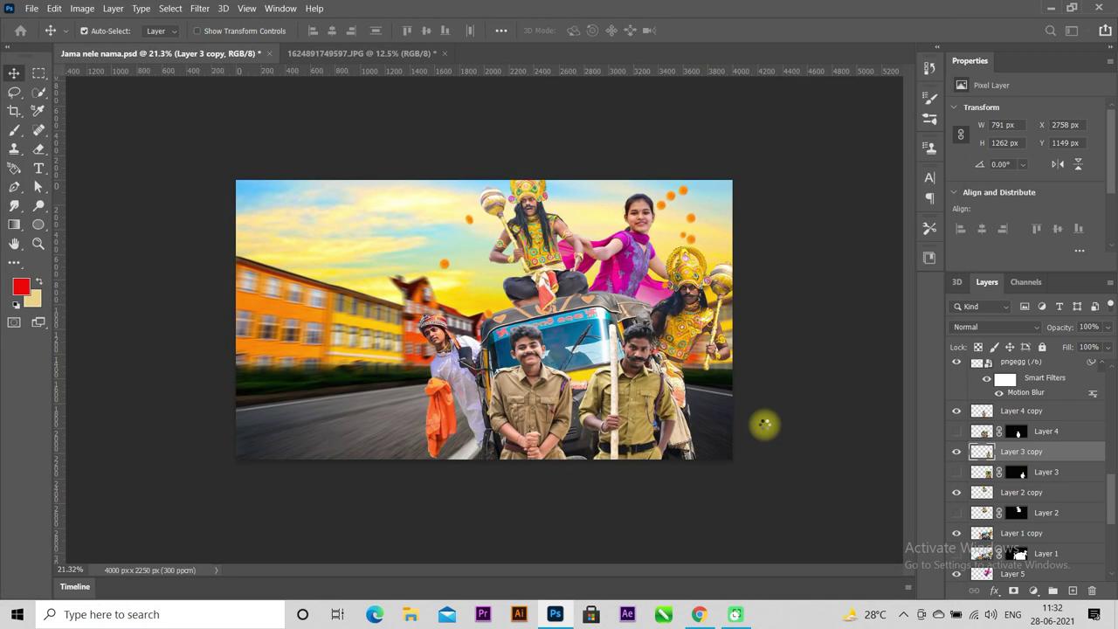
Zoom in to check the edited policeman and save the document
key("ctrl+plus")
scroll(750, 443, "down", 3)
scroll(705, 446, "up", 3)
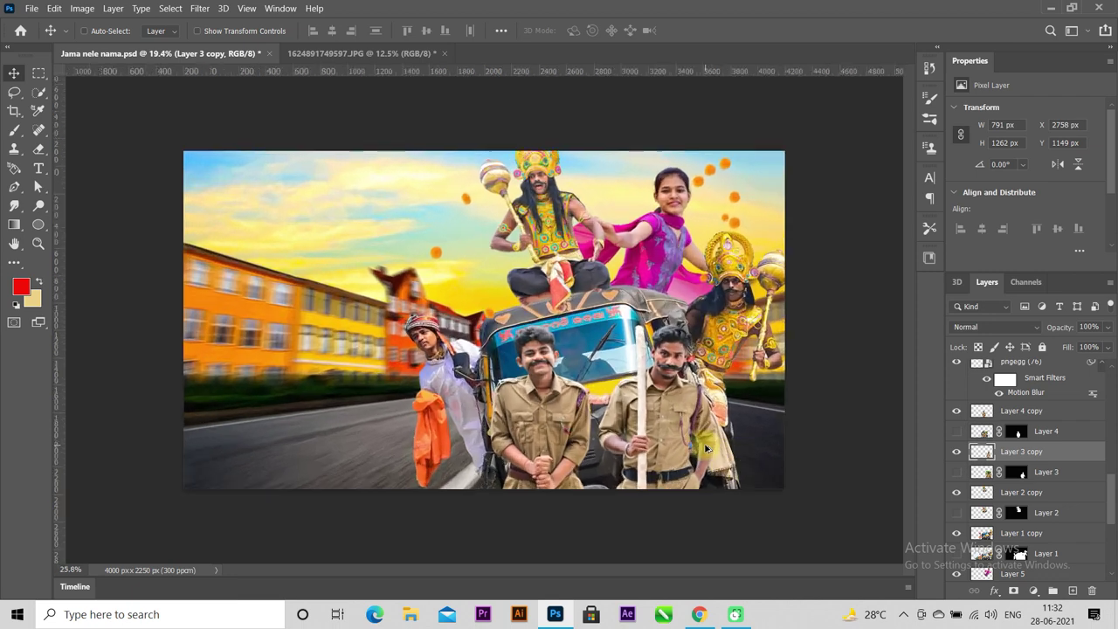
key("ctrl+s")
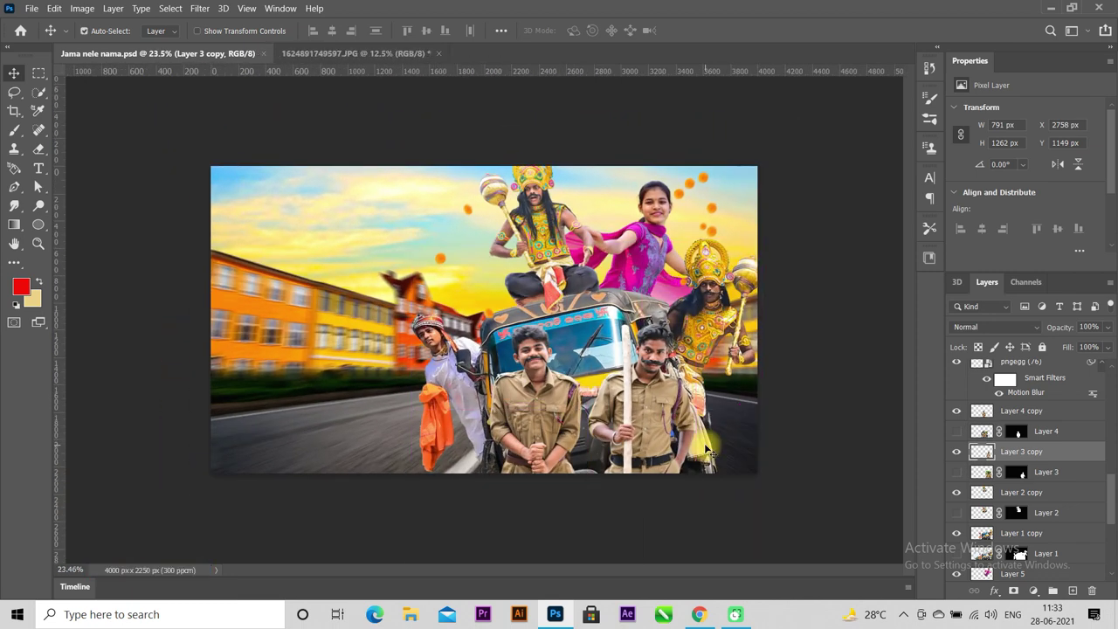
scroll(1013, 515, "down", 5)
left_click(1035, 521)
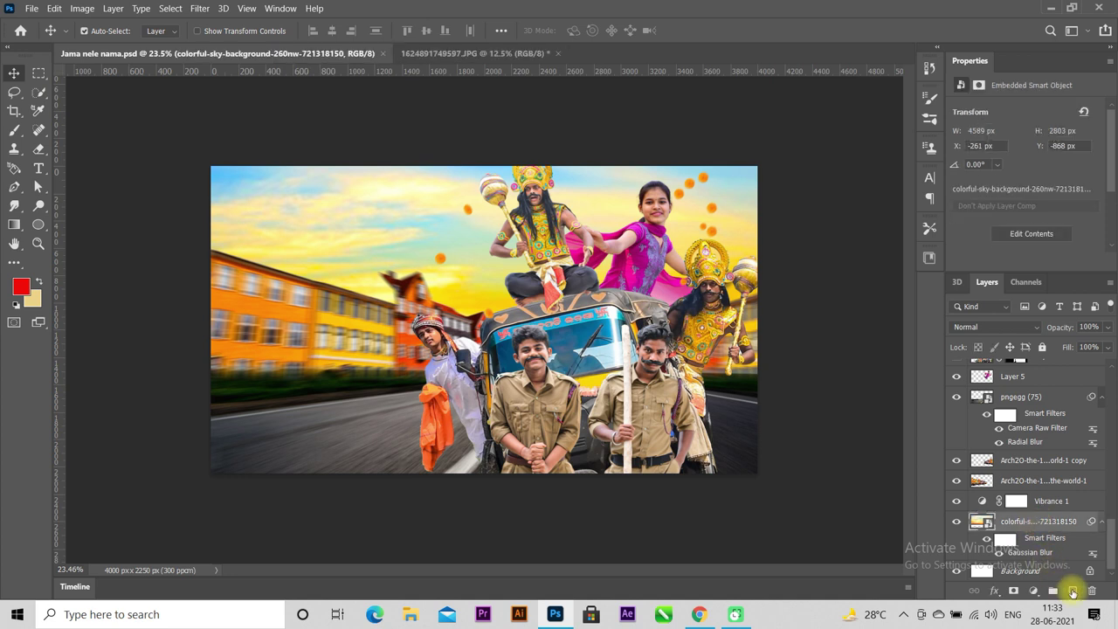
Add Layer 6 above the Vibrance adjustment and drag a strong blue gradient down the sky
left_click(1072, 591)
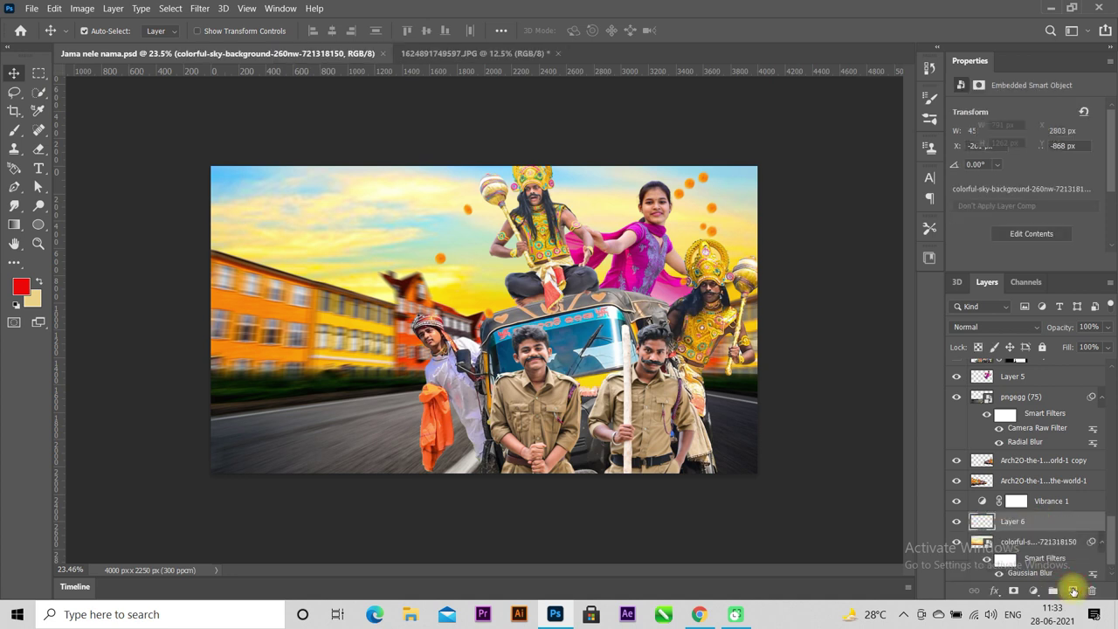
left_click_drag(1040, 523, 1042, 495)
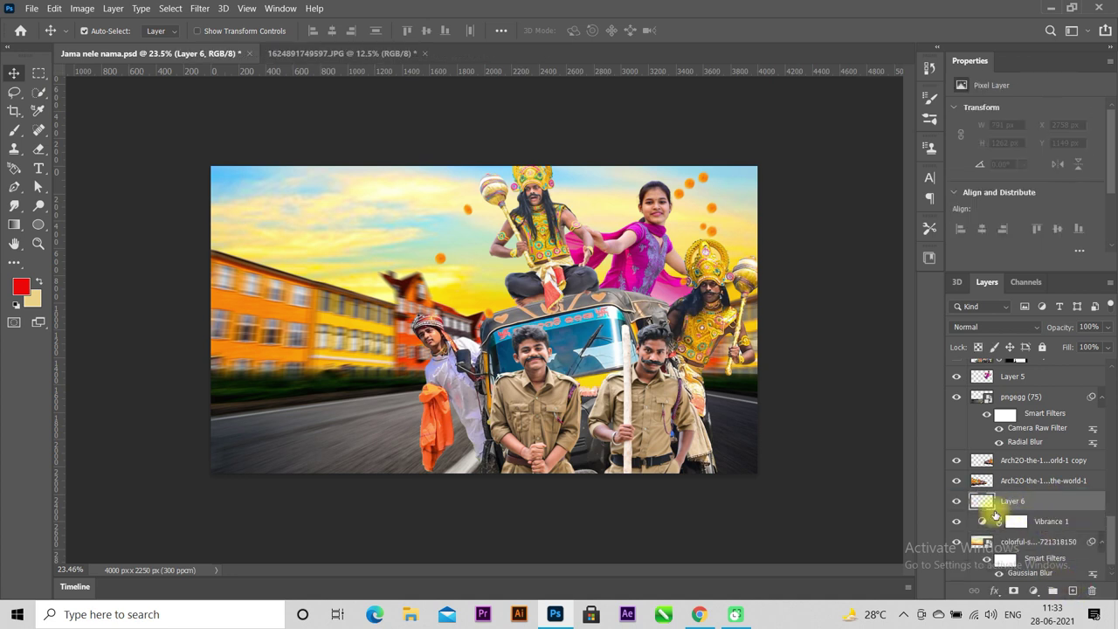
left_click(21, 286)
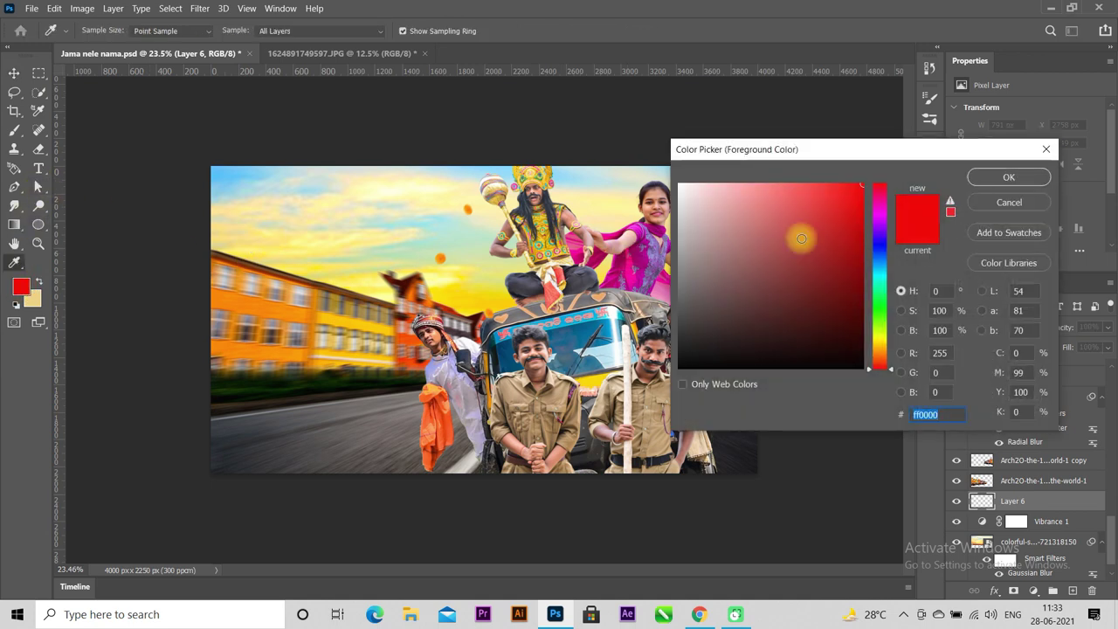
left_click(879, 249)
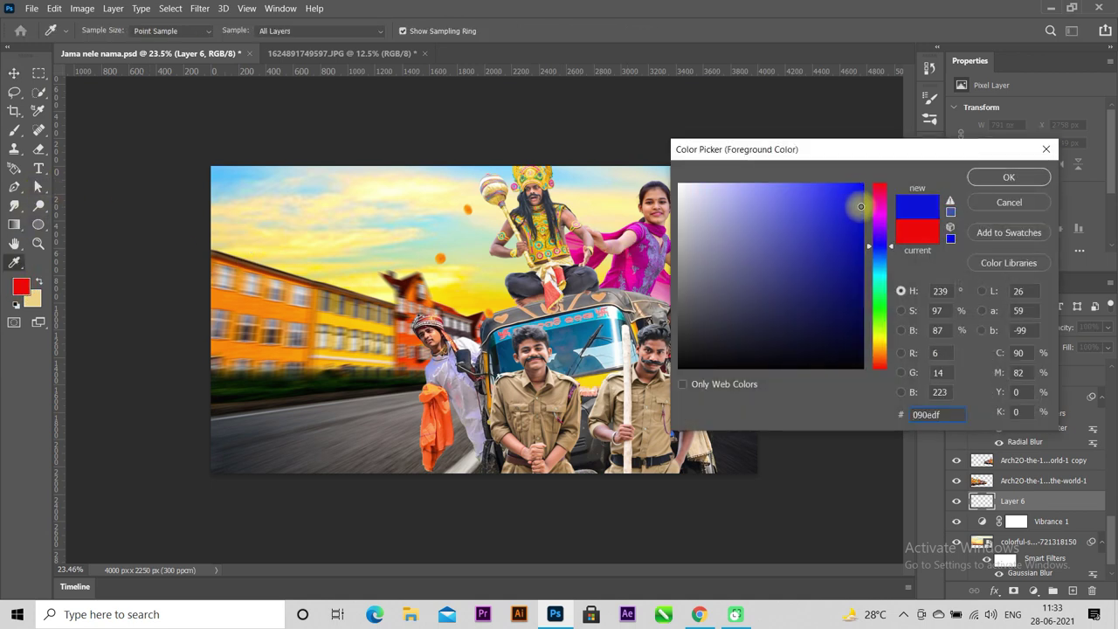
left_click(971, 177)
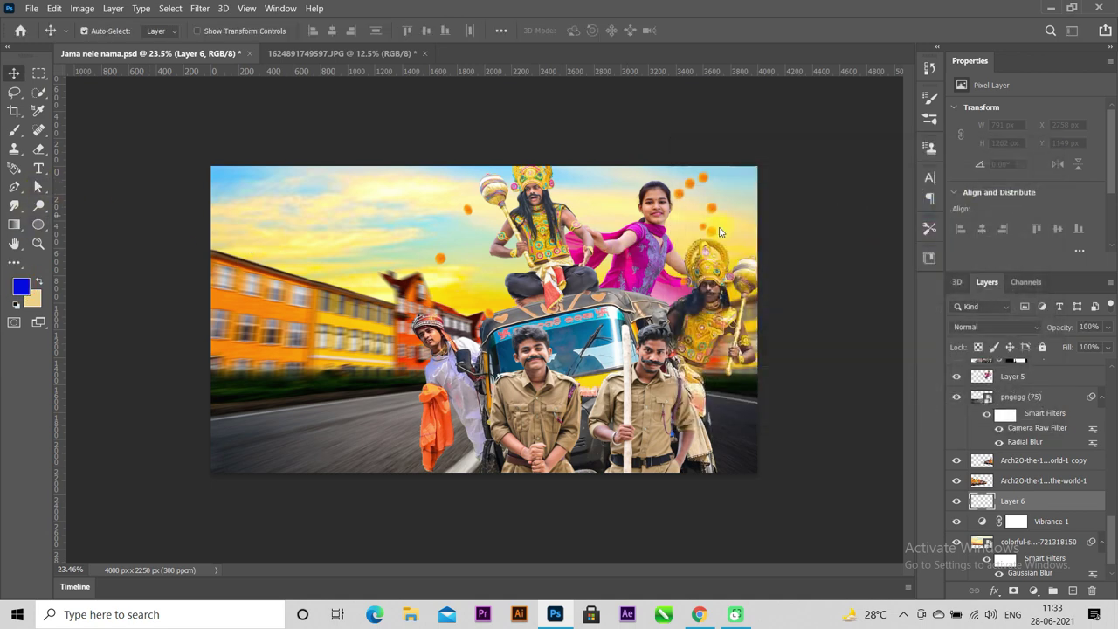
left_click(14, 224)
left_click_drag(499, 208, 501, 397)
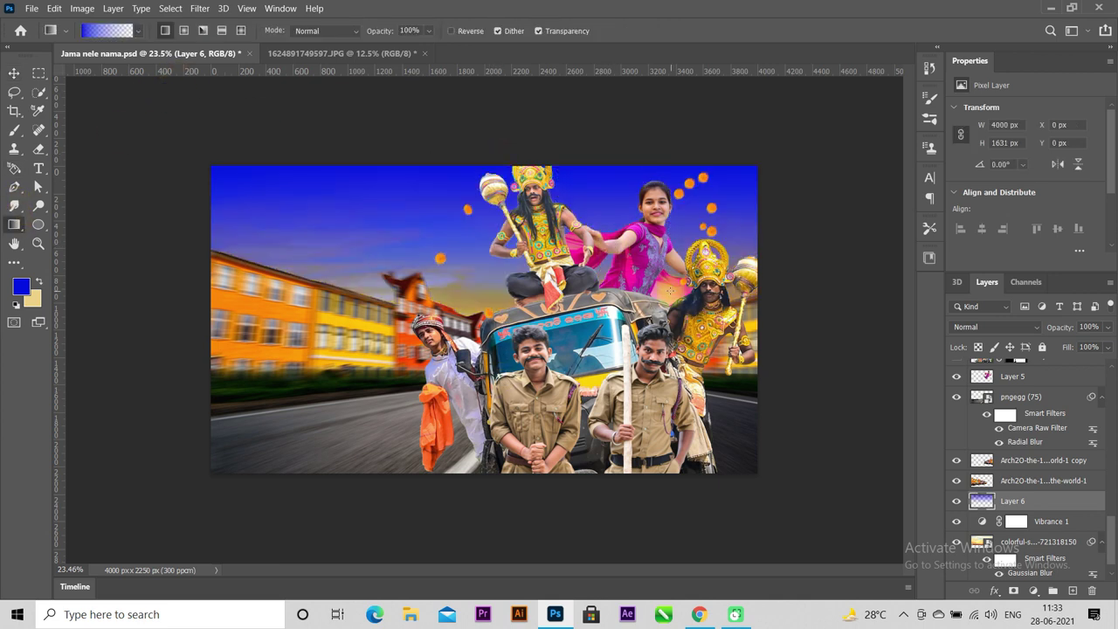
Blend Layer 6 as Overlay and toggle its visibility to compare the pink-blue sky
left_click(976, 328)
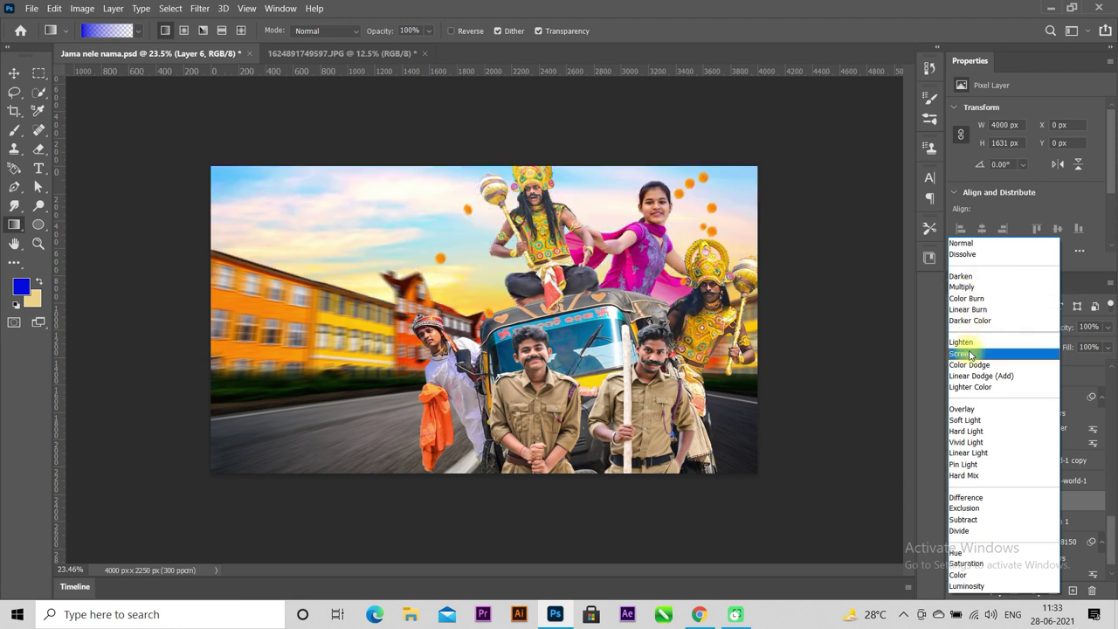
left_click(968, 410)
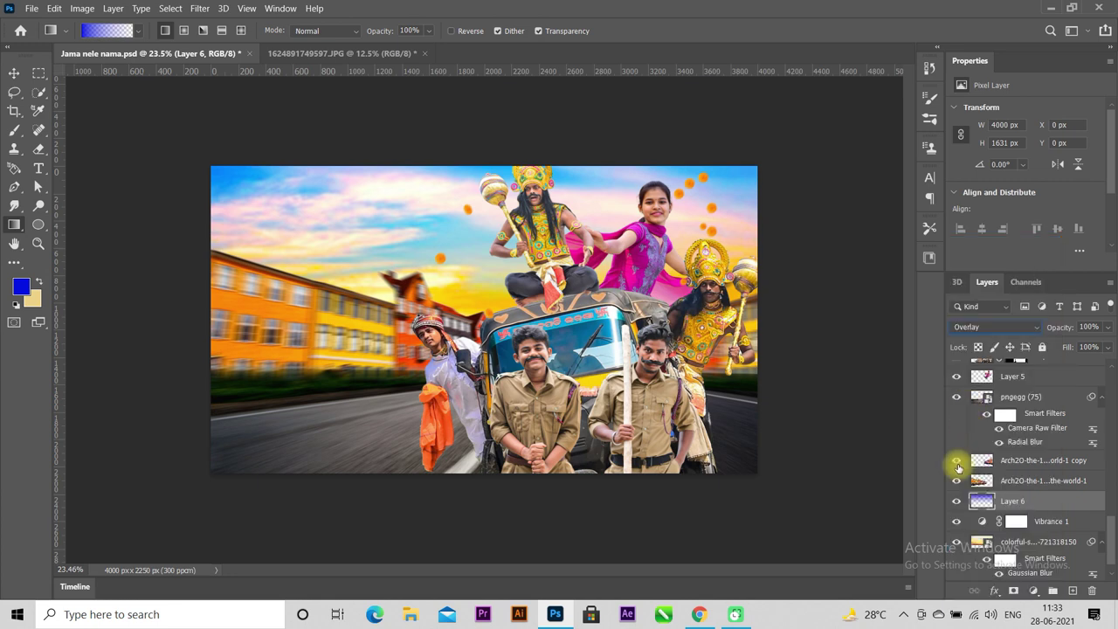
left_click(955, 502)
left_click(956, 502)
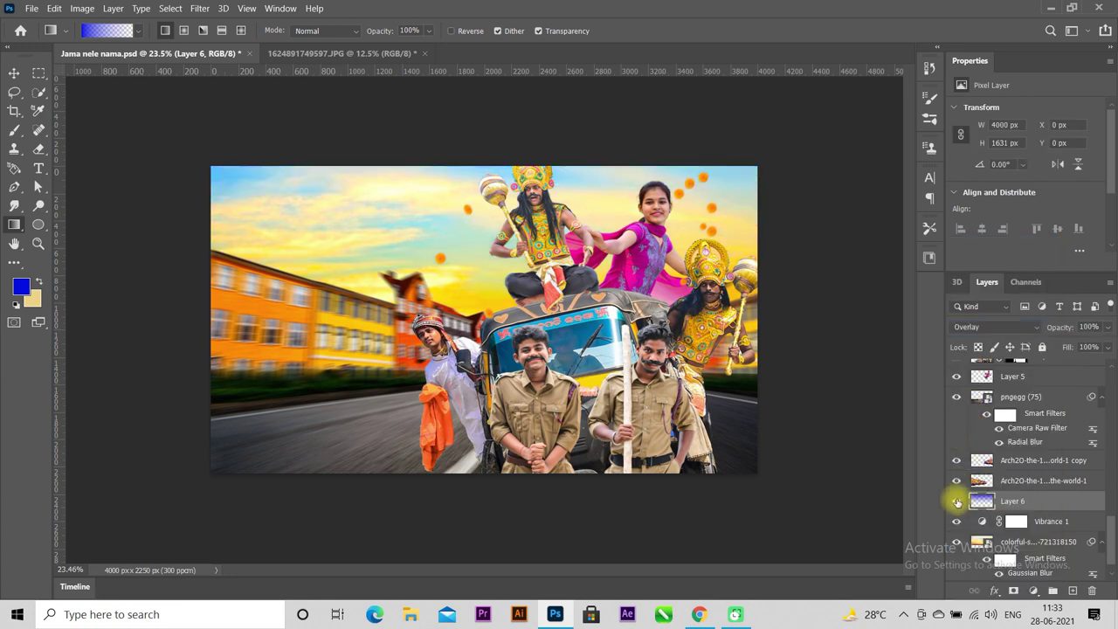
Fit the whole poster in view and save the document
key("ctrl+minus")
key("ctrl+minus")
key("ctrl+0")
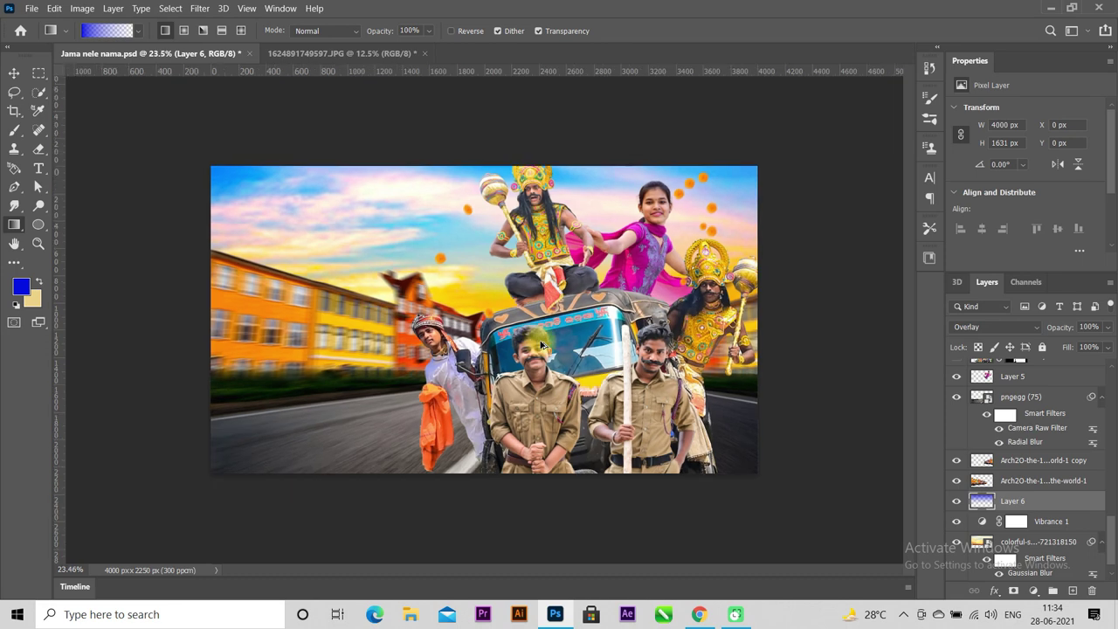
scroll(541, 346, "up", 1)
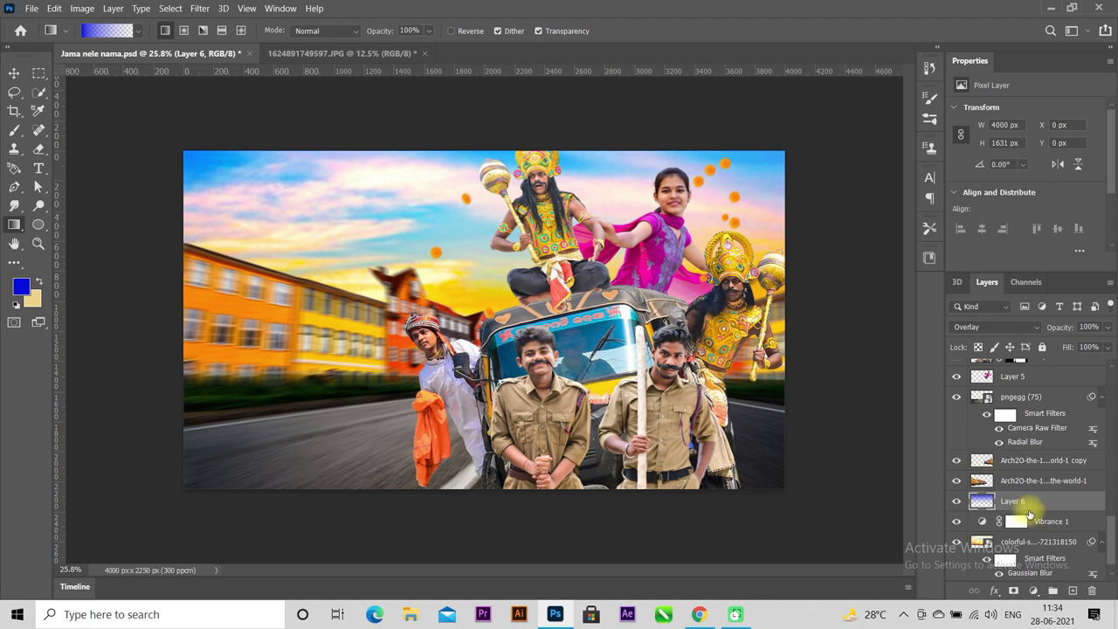
key("ctrl+s")
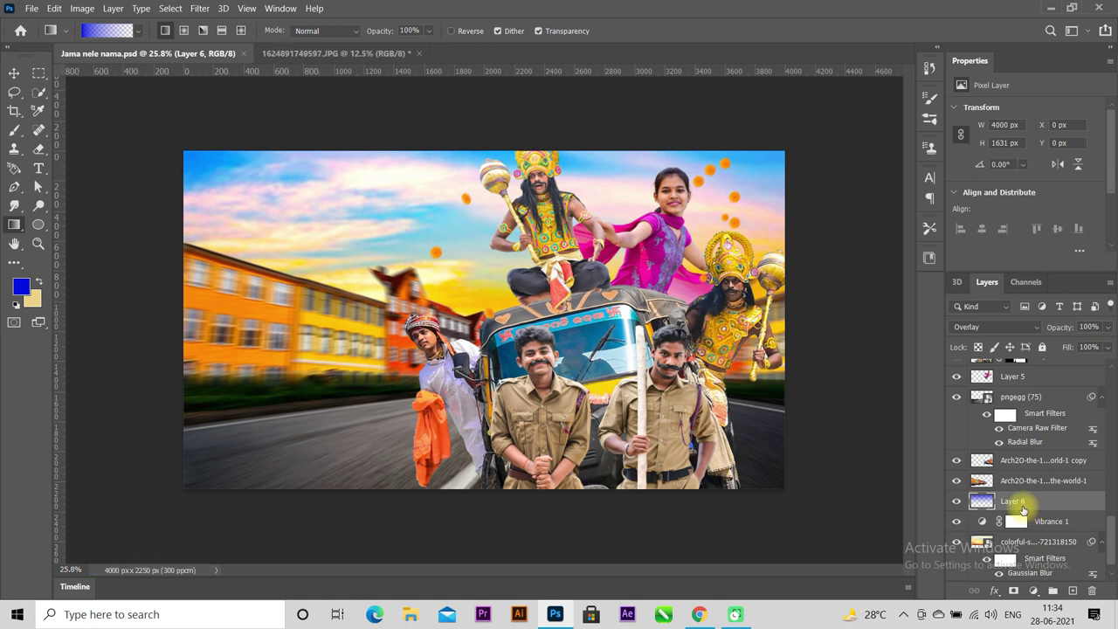
scroll(816, 442, "down", 3)
scroll(606, 405, "up", 3)
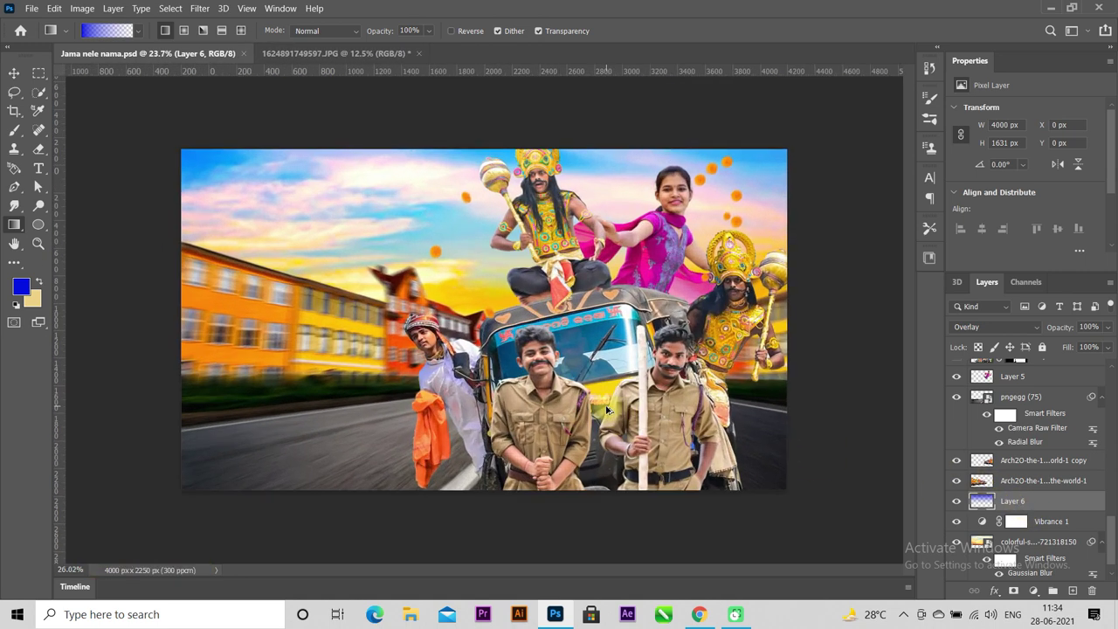
scroll(606, 407, "up", 1)
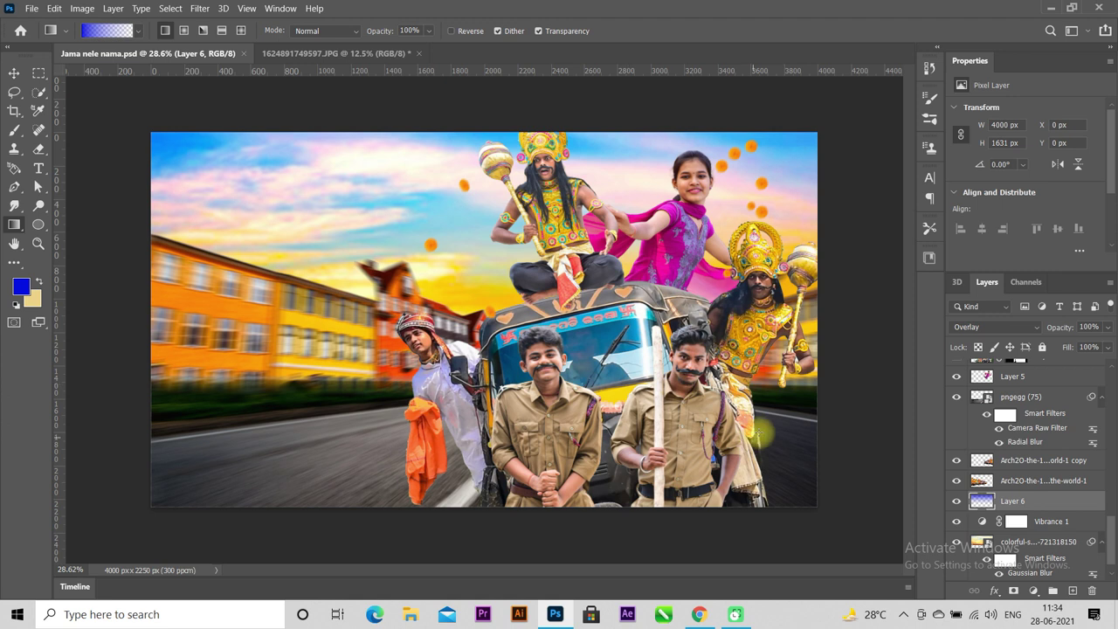
Add a new layer clipped to Layer 2 copy and fill it with 50% Gray
left_click(14, 72)
left_click(540, 199)
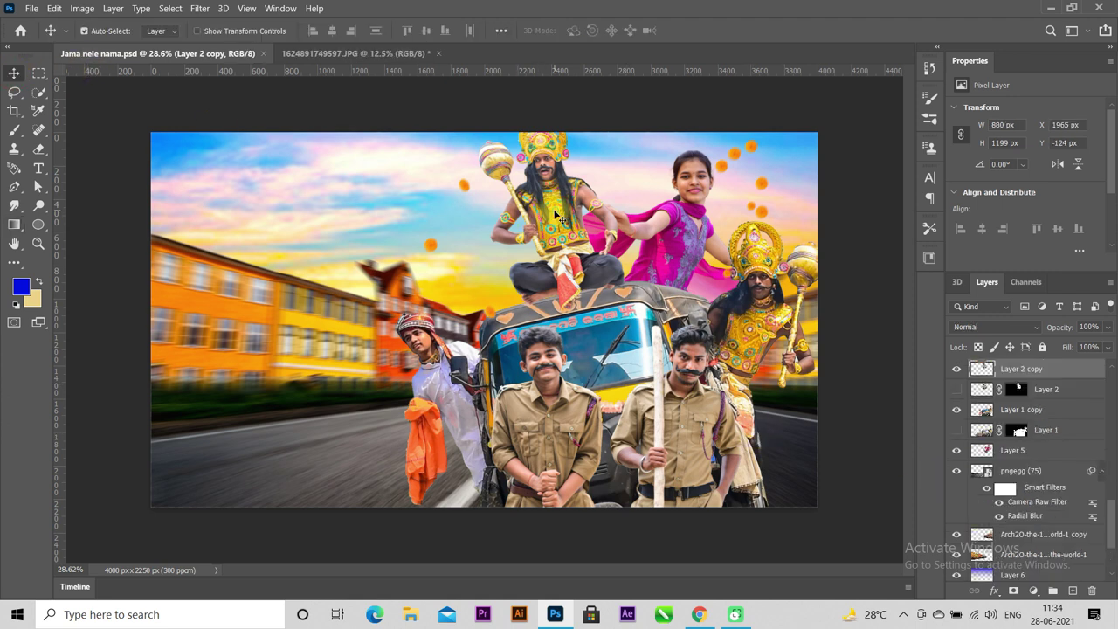
left_click(1073, 591)
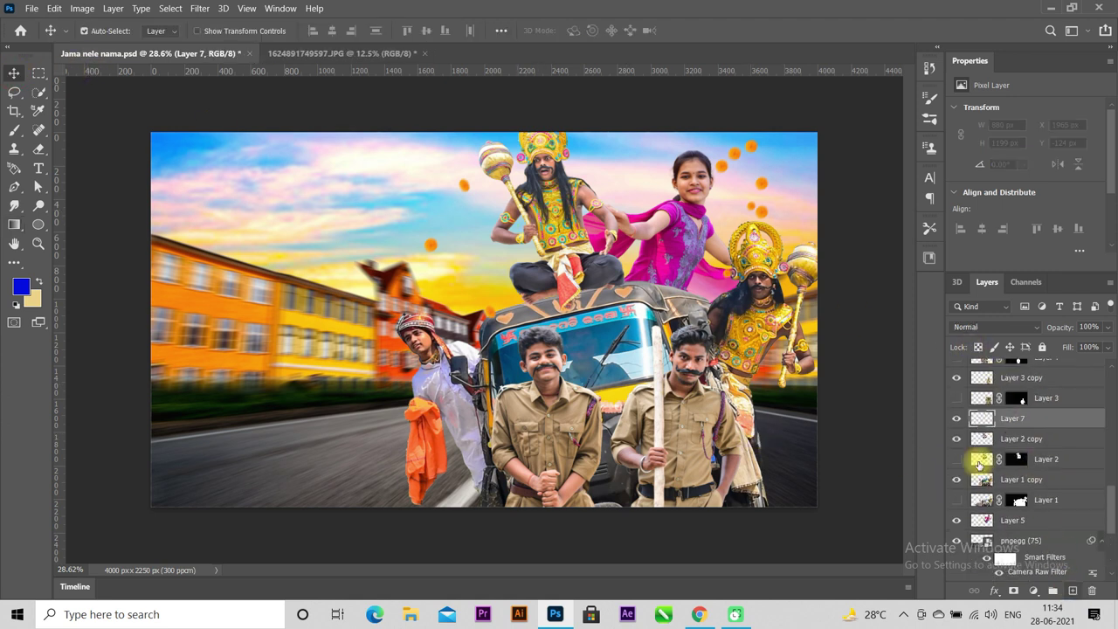
left_click(987, 423, "alt")
left_click(54, 8)
left_click(119, 224)
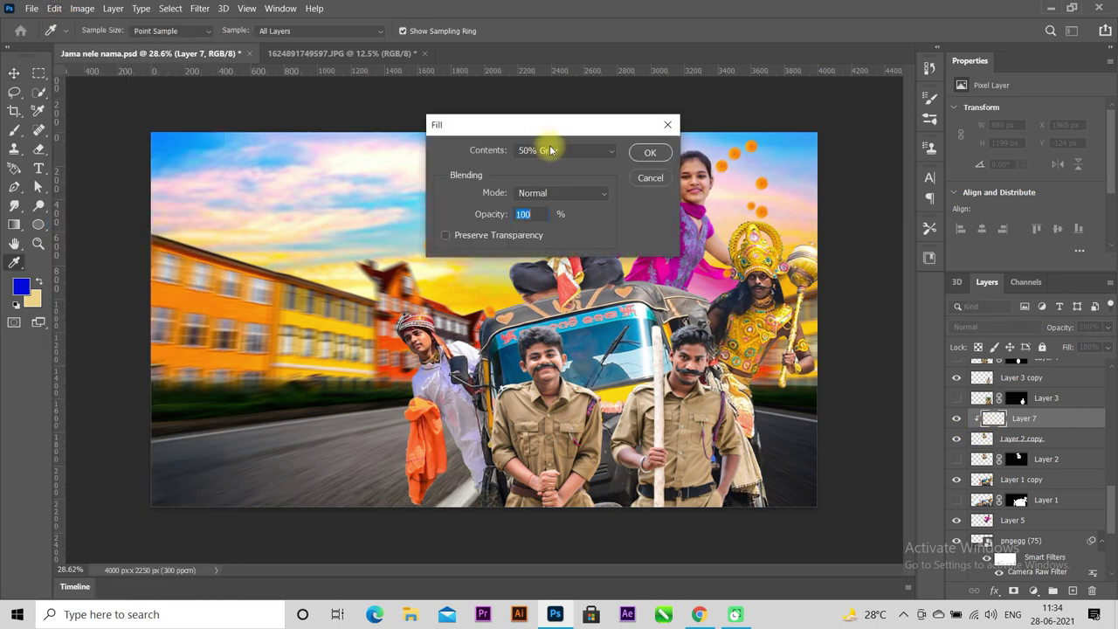
left_click(644, 153)
Set the gray Layer 7's blend mode to Overlay, ready for dodging
key("v")
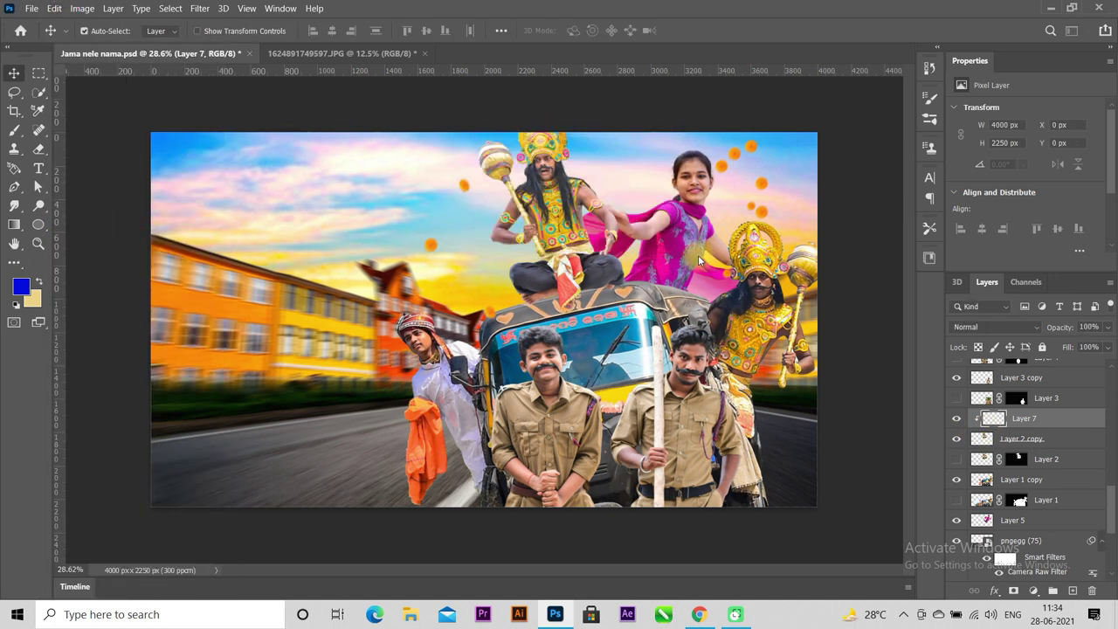
left_click(978, 326)
left_click(972, 411)
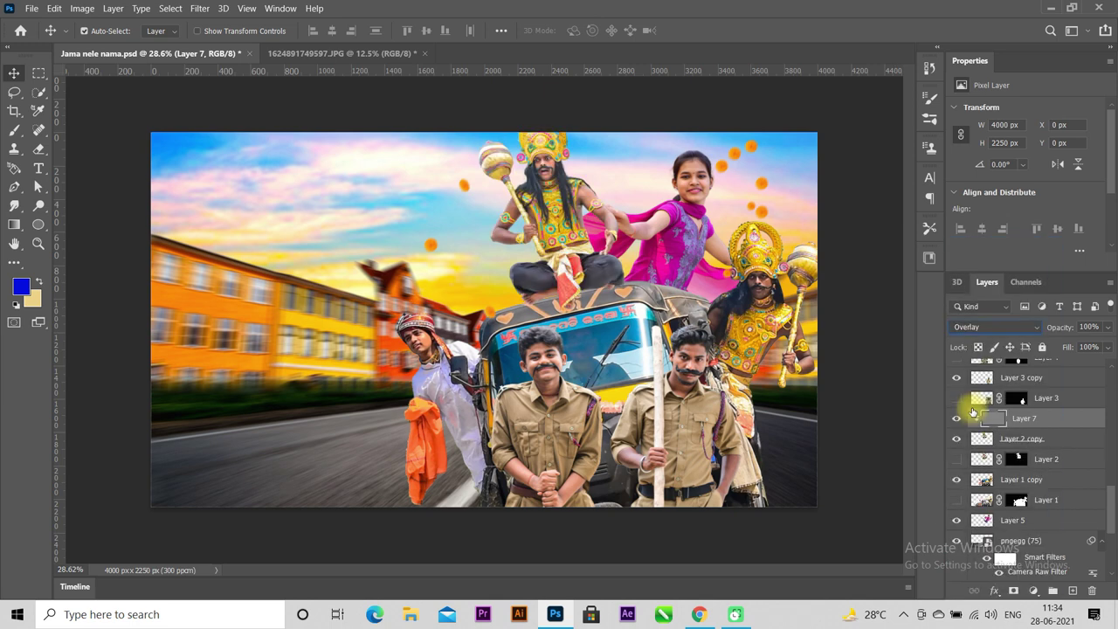
left_click(38, 205)
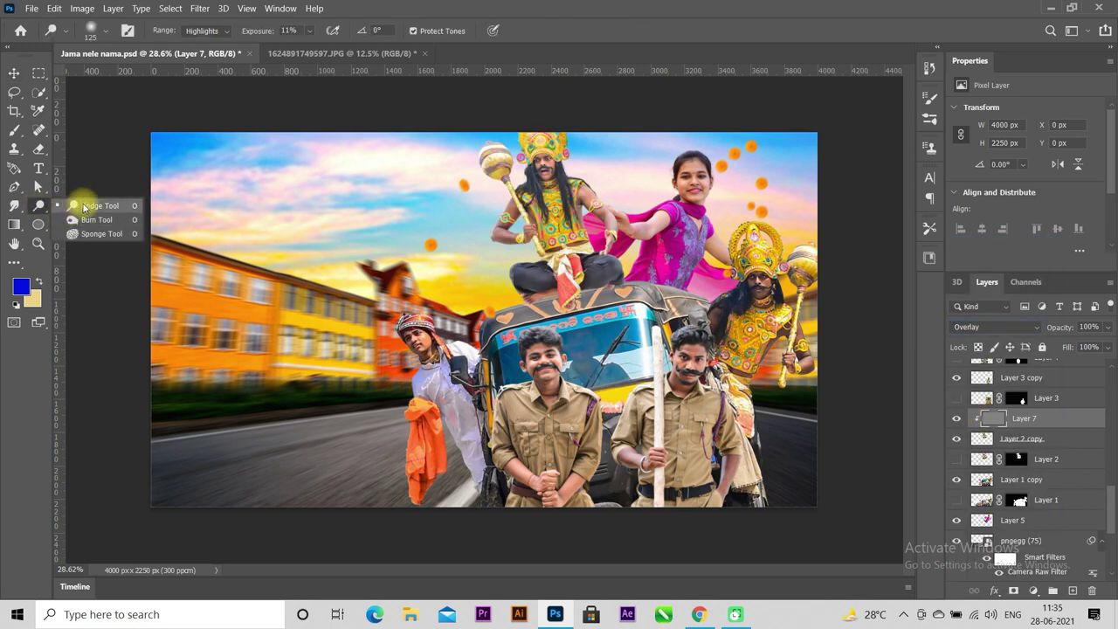
Dodge the crowned man's cheek, eye area, shoulder, upper arm and torso up to the neck
left_click(82, 208)
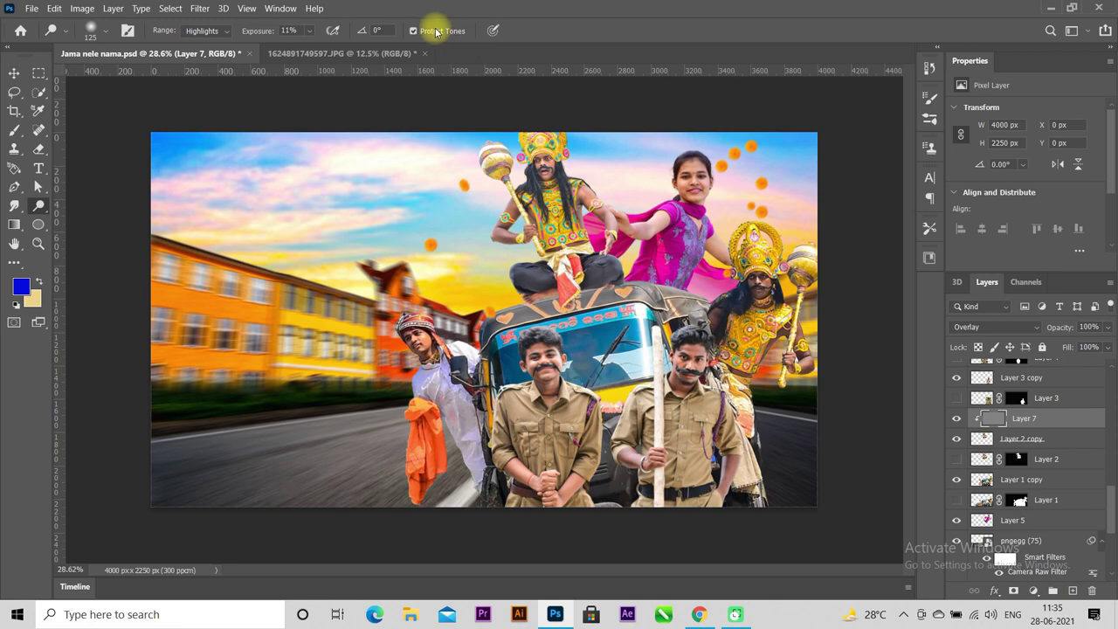
scroll(551, 197, "up", 5)
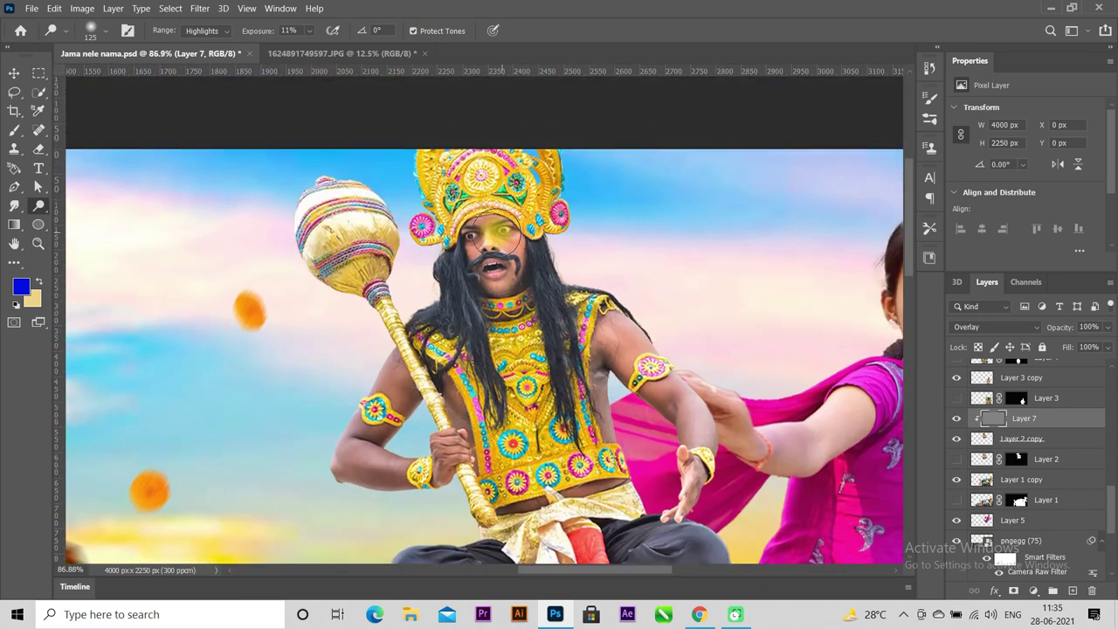
scroll(496, 232, "up", 1)
left_click_drag(457, 230, 472, 262)
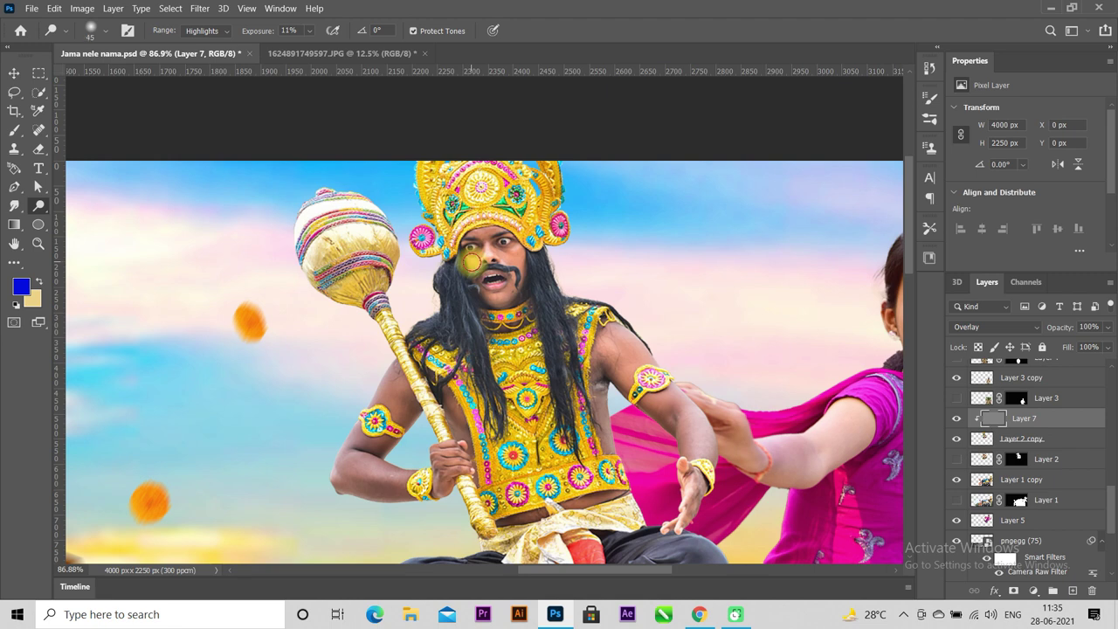
mouse_move(472, 262)
left_mouse_down()
mouse_move(513, 255)
mouse_move(498, 298)
mouse_move(456, 338)
left_mouse_up()
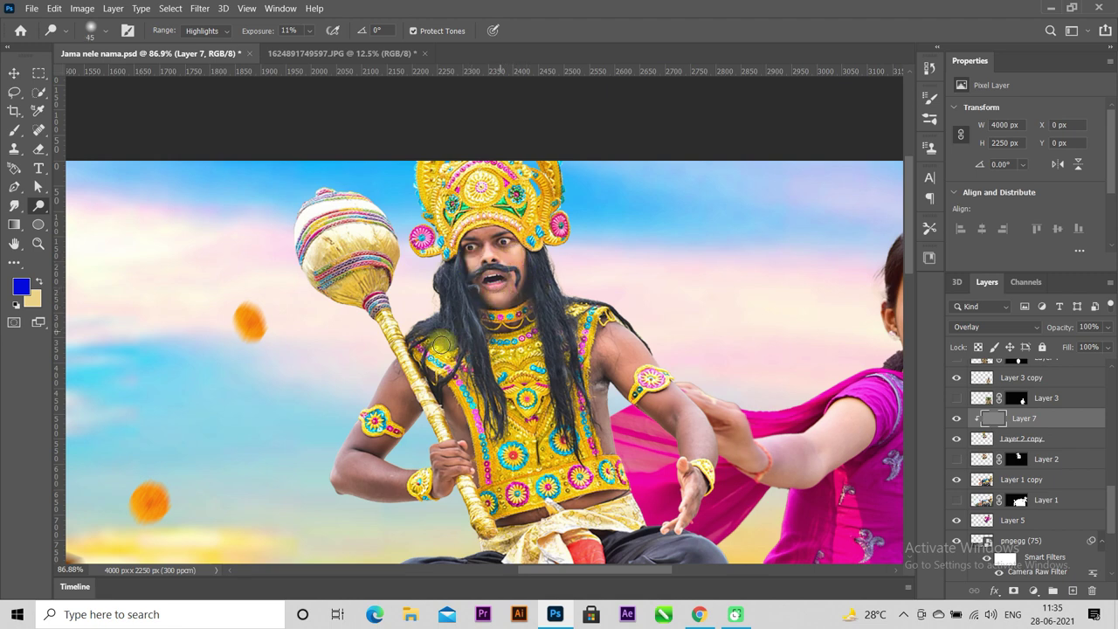
scroll(416, 308, "down", 2)
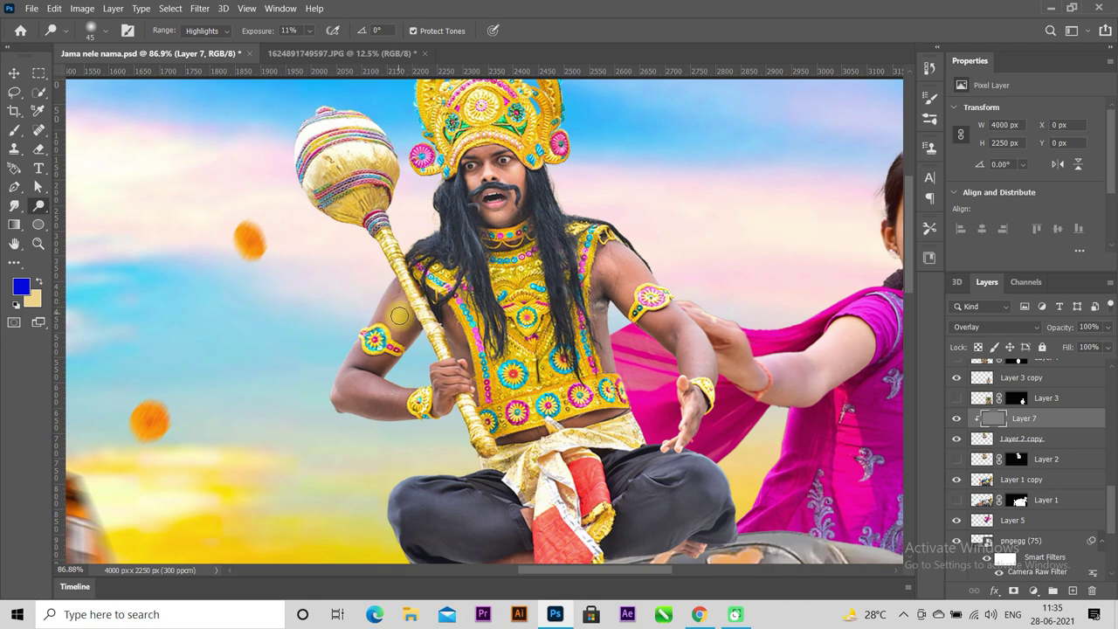
mouse_move(403, 300)
left_mouse_down()
mouse_move(360, 361)
mouse_move(384, 404)
mouse_move(358, 389)
mouse_move(407, 399)
mouse_move(388, 365)
mouse_move(367, 365)
mouse_move(350, 389)
mouse_move(388, 402)
mouse_move(456, 378)
left_mouse_up()
left_click_drag(648, 302, 623, 262)
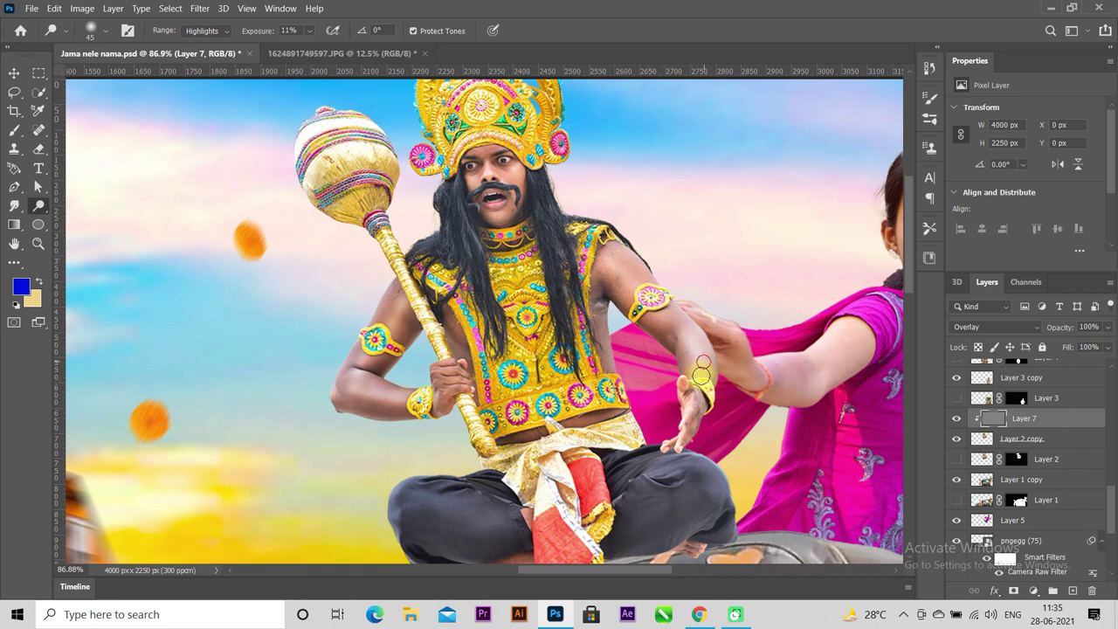
mouse_move(694, 363)
left_mouse_down()
mouse_move(463, 346)
mouse_move(596, 298)
mouse_move(502, 239)
left_mouse_up()
Dodge the trousers with a 60 brush, then the foot, crown and mace handle at 40
scroll(515, 300, "down", 3)
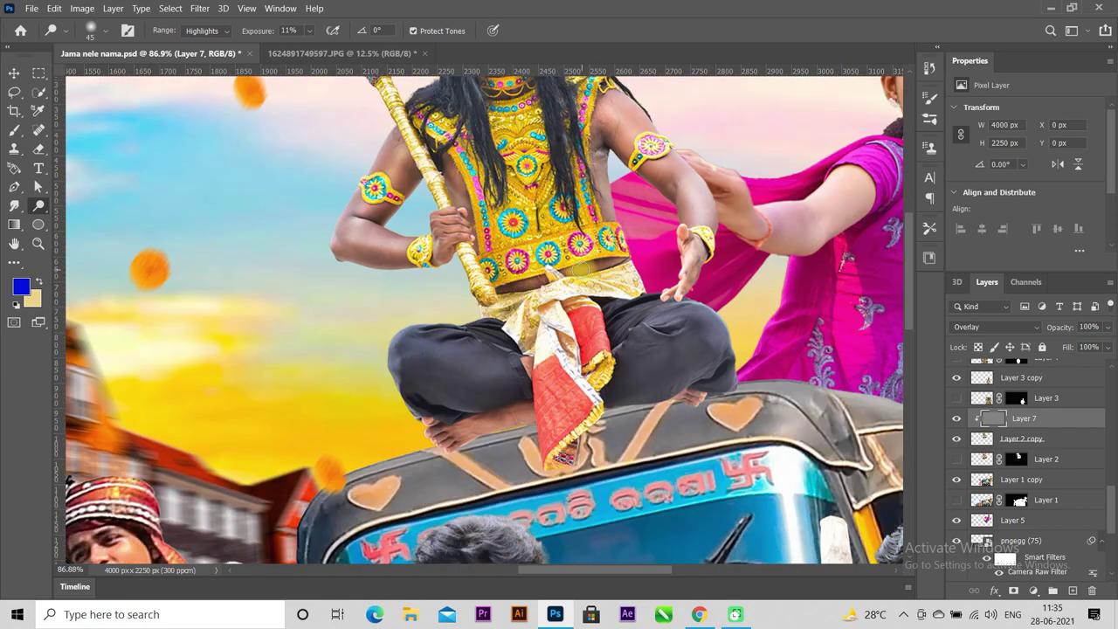
key("bracketright")
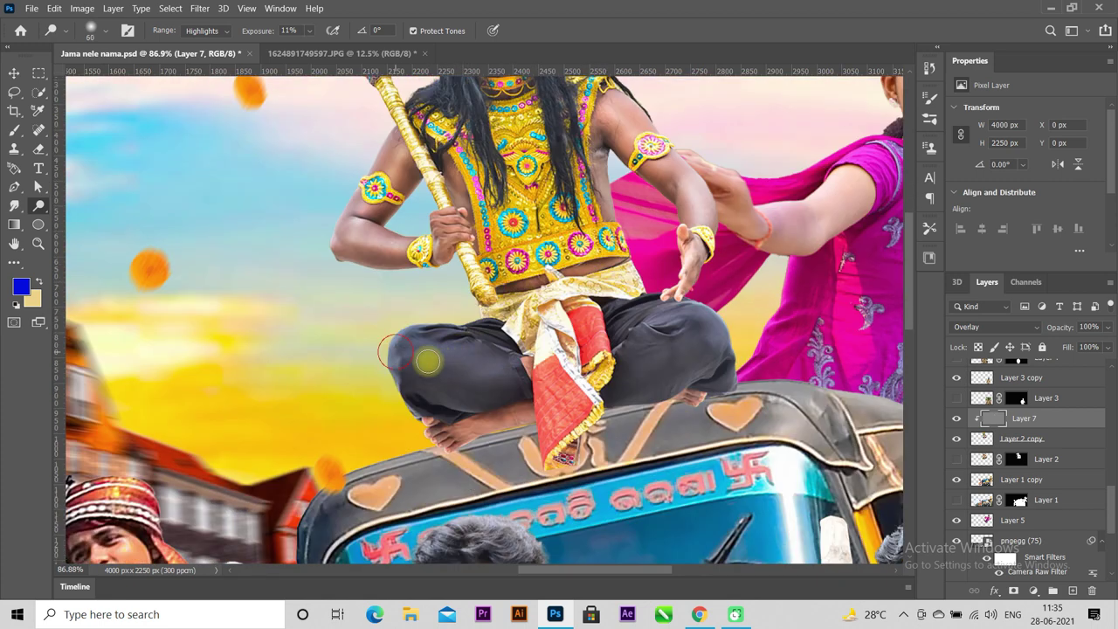
mouse_move(437, 360)
left_mouse_down()
mouse_move(686, 330)
mouse_move(644, 372)
mouse_move(699, 335)
left_mouse_up()
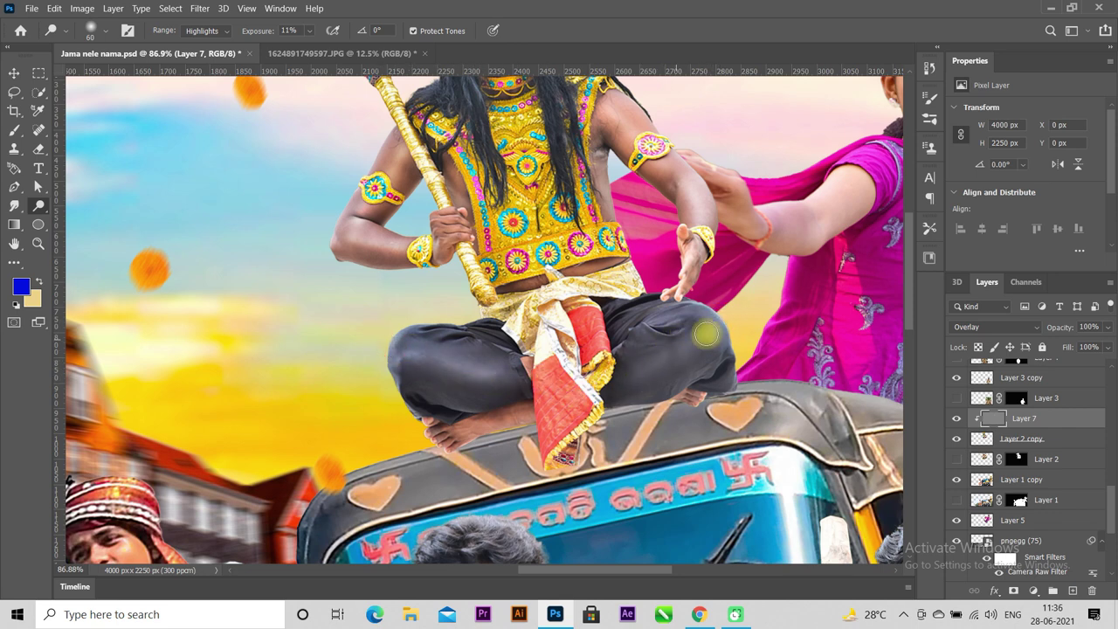
key("bracketleft")
key("bracketleft")
mouse_move(439, 436)
left_mouse_down()
mouse_move(543, 400)
mouse_move(539, 432)
mouse_move(543, 362)
left_mouse_up()
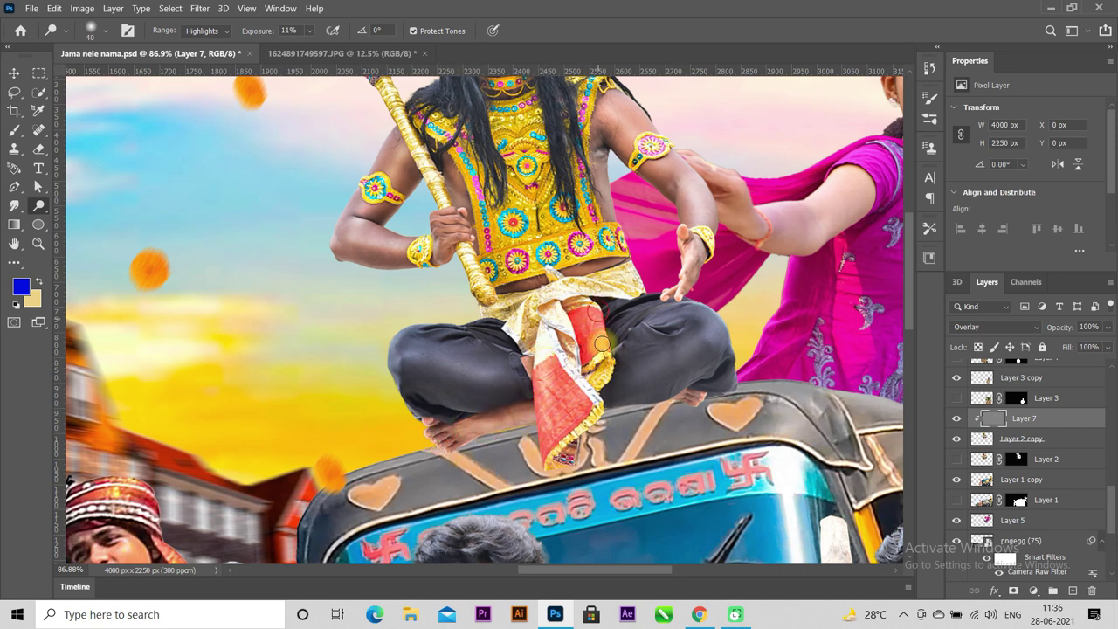
scroll(599, 321, "up", 5)
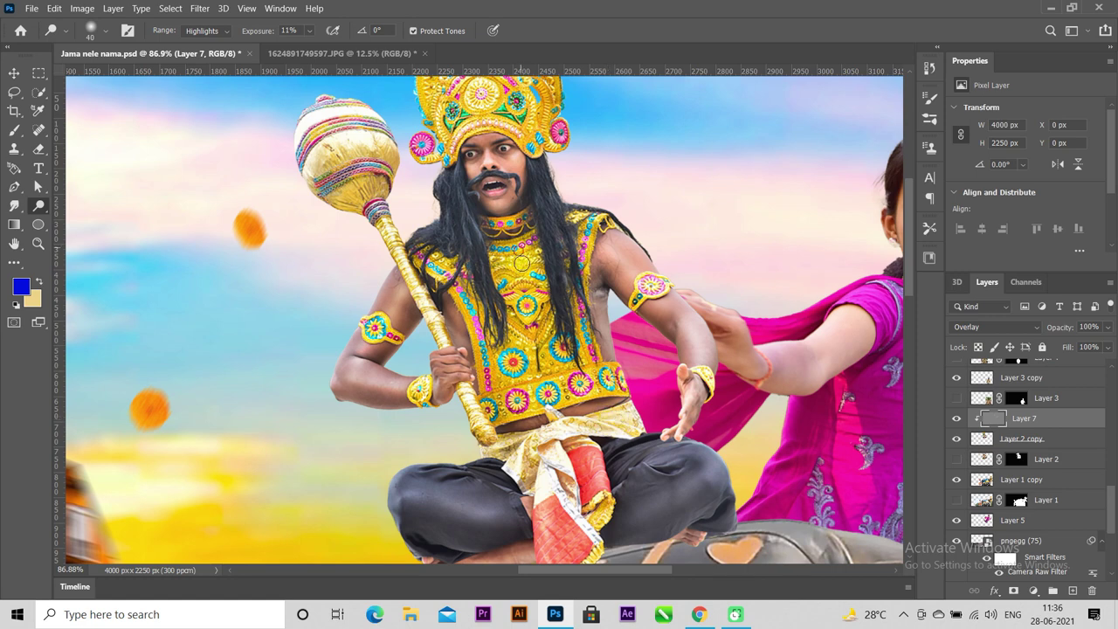
scroll(464, 280, "up", 5)
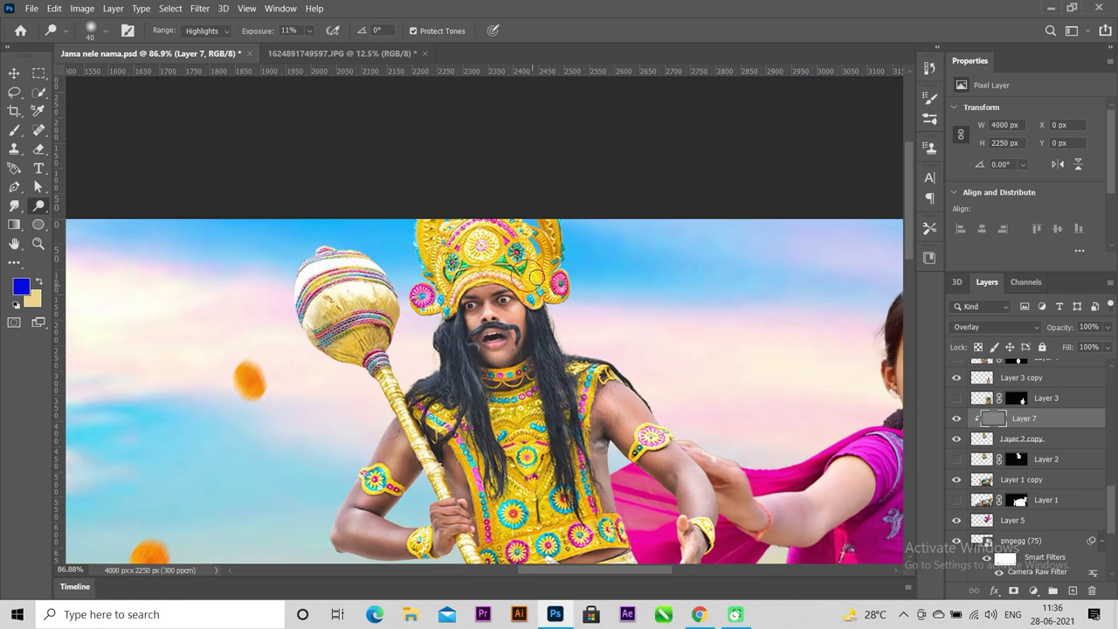
left_click_drag(539, 297, 526, 269)
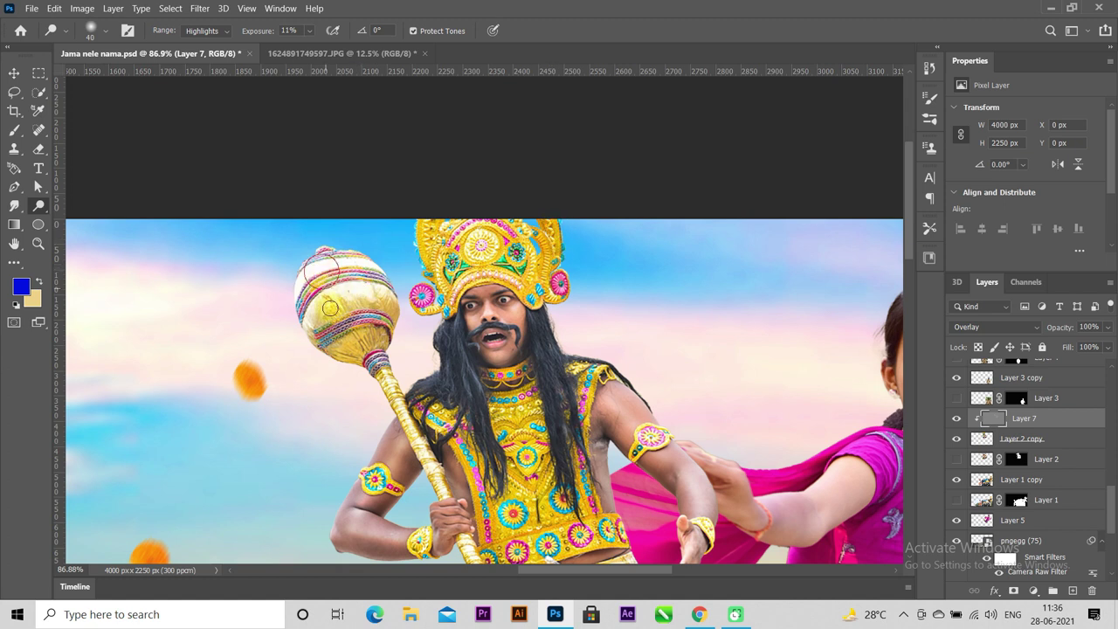
left_click_drag(414, 433, 451, 494)
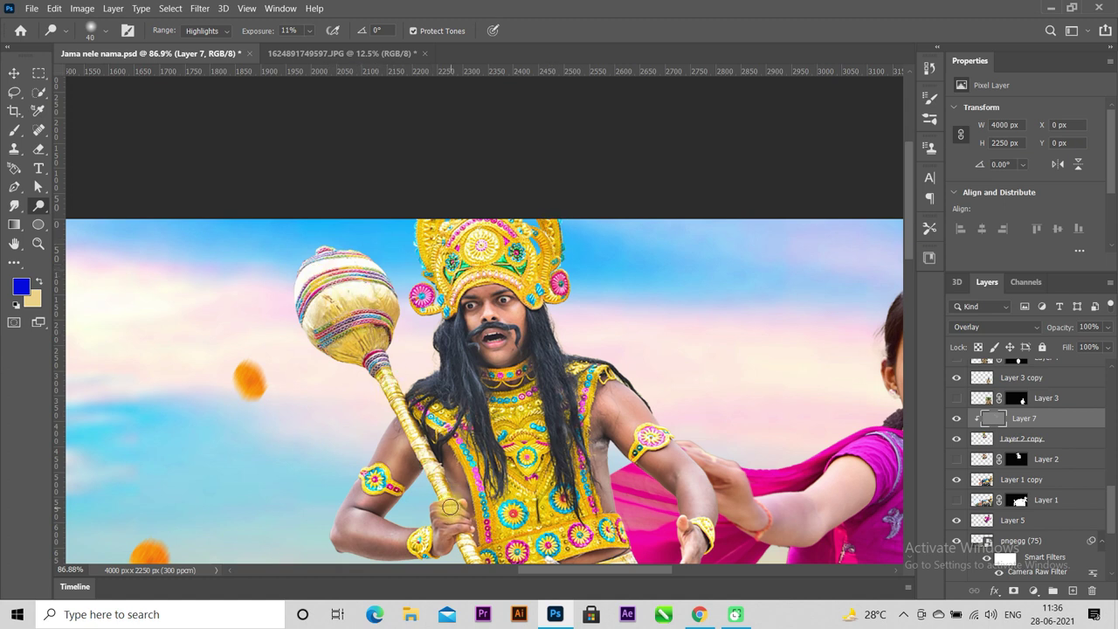
scroll(408, 386, "down", 5)
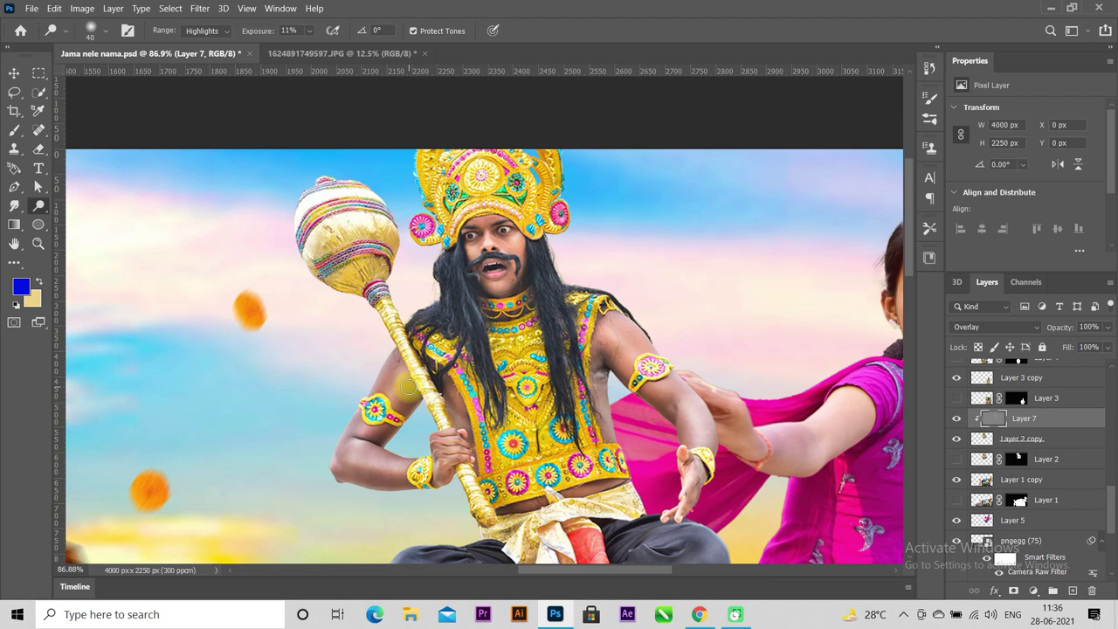
scroll(677, 315, "up", 2)
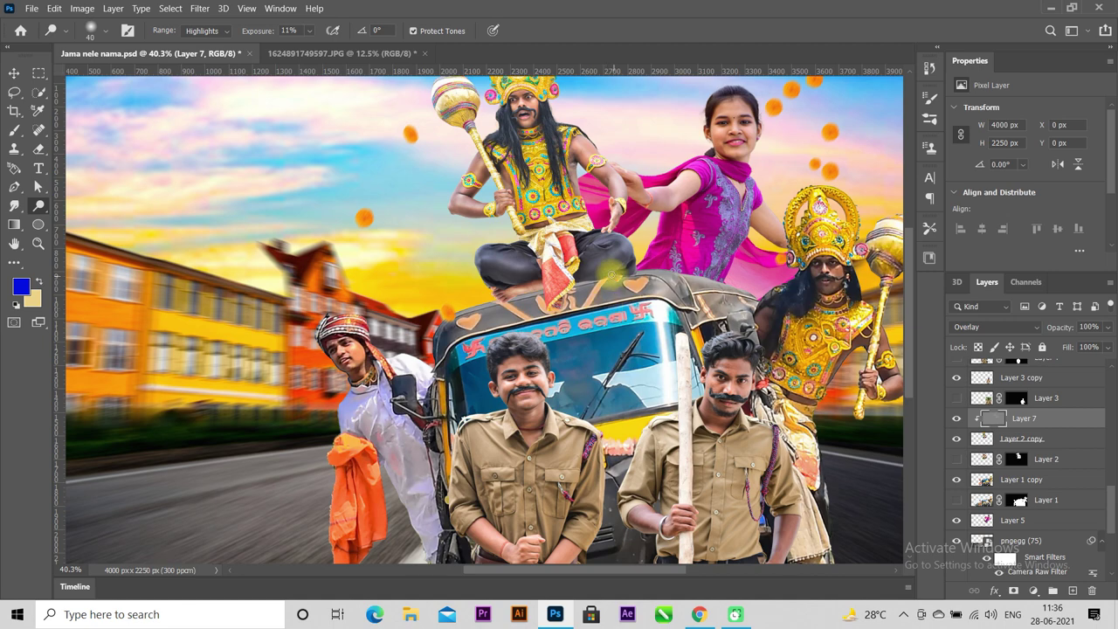
Zoom in and dodge rim highlights along the crown edge and the torso side below the armband
scroll(596, 323, "up", 3)
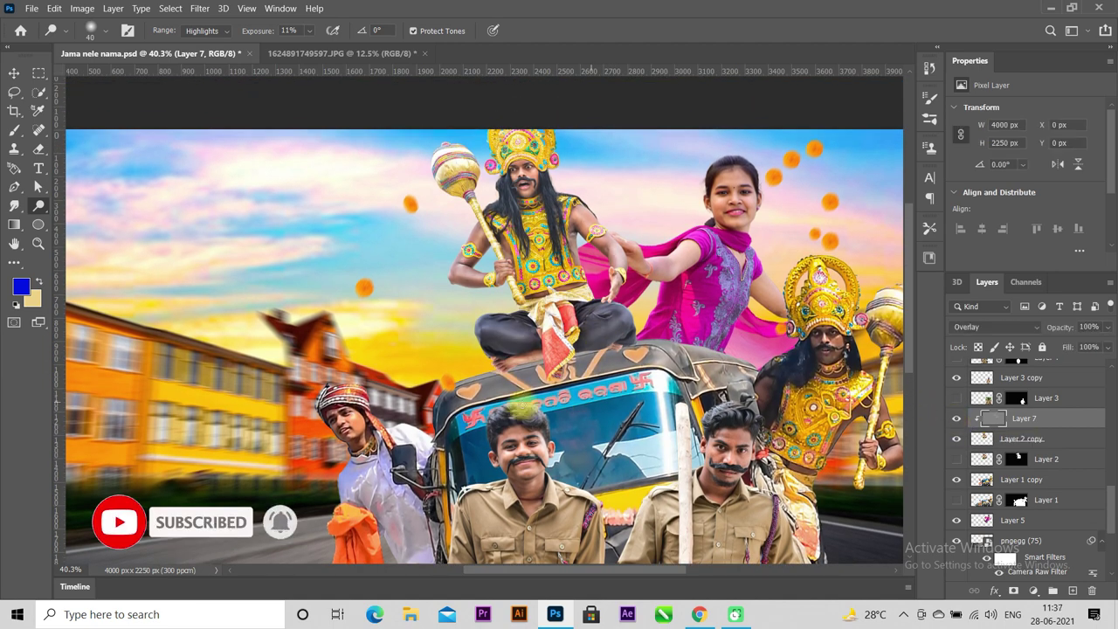
scroll(657, 259, "down", 1)
scroll(657, 258, "up", 2)
scroll(657, 258, "up", 2)
scroll(657, 258, "up", 2)
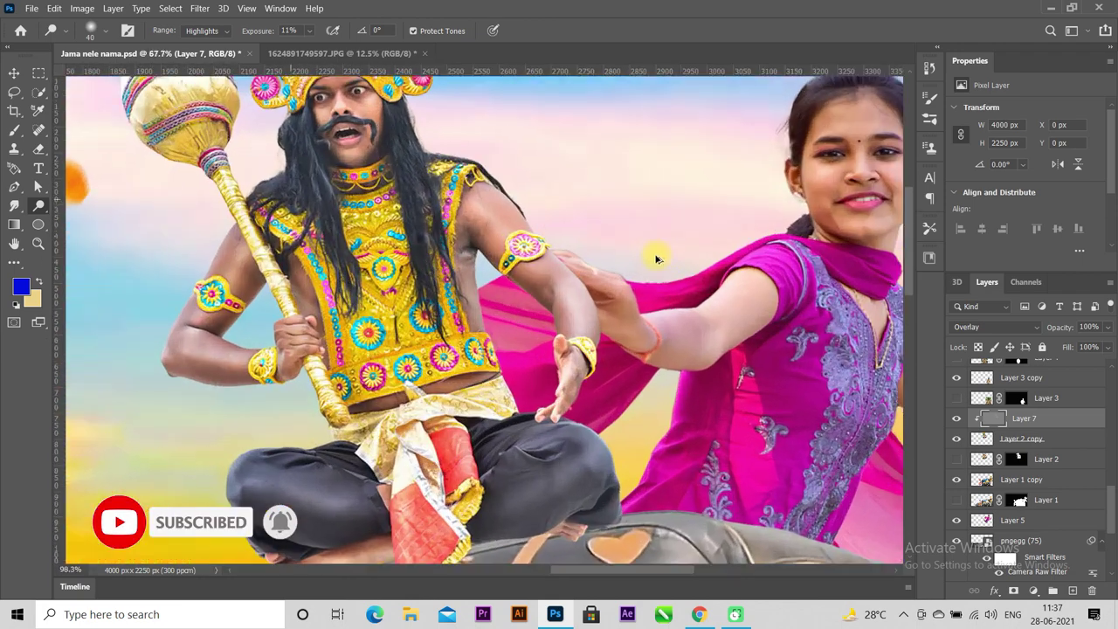
scroll(512, 320, "down", 1)
scroll(512, 320, "up", 3)
scroll(483, 275, "up", 2)
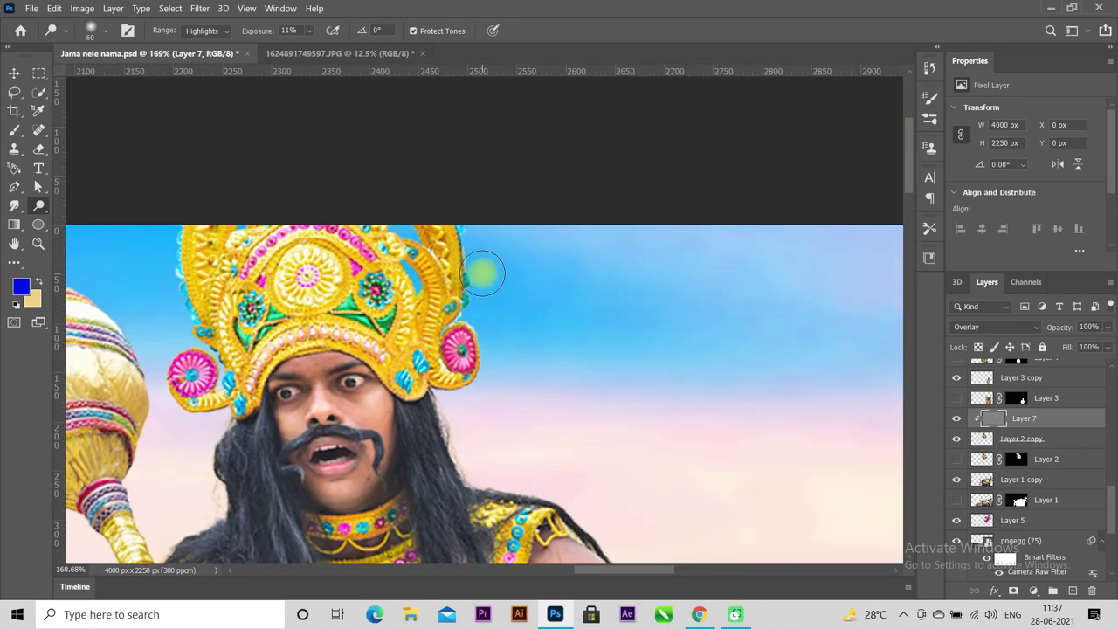
left_click_drag(466, 238, 478, 286)
left_click_drag(477, 340, 486, 385)
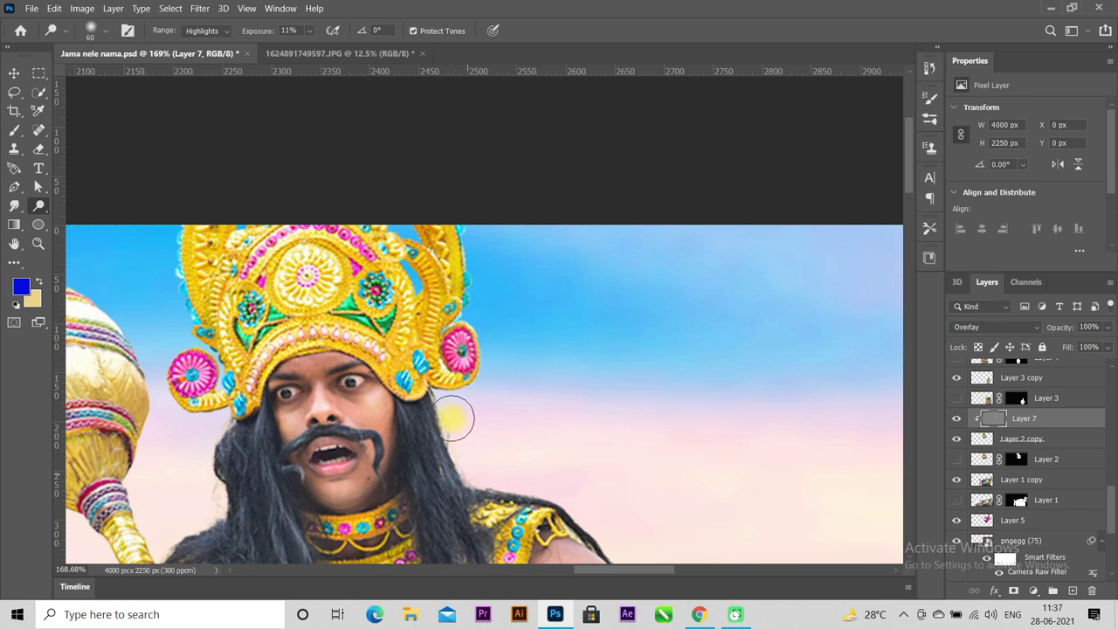
scroll(433, 403, "down", 1)
scroll(472, 363, "down", 4)
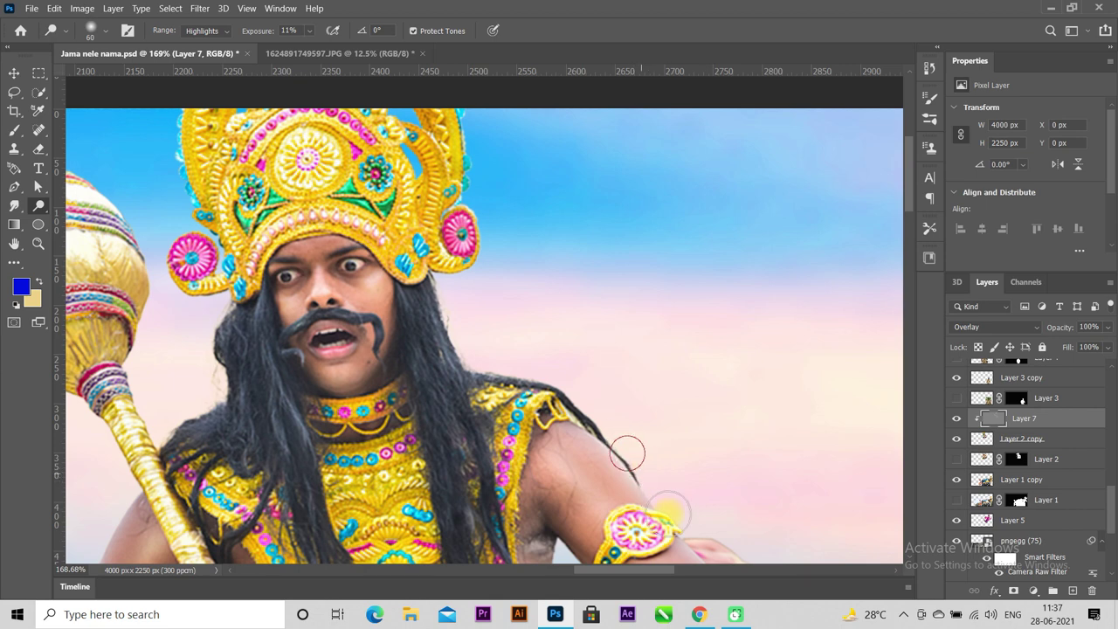
scroll(606, 518, "down", 5)
scroll(605, 518, "right", 5)
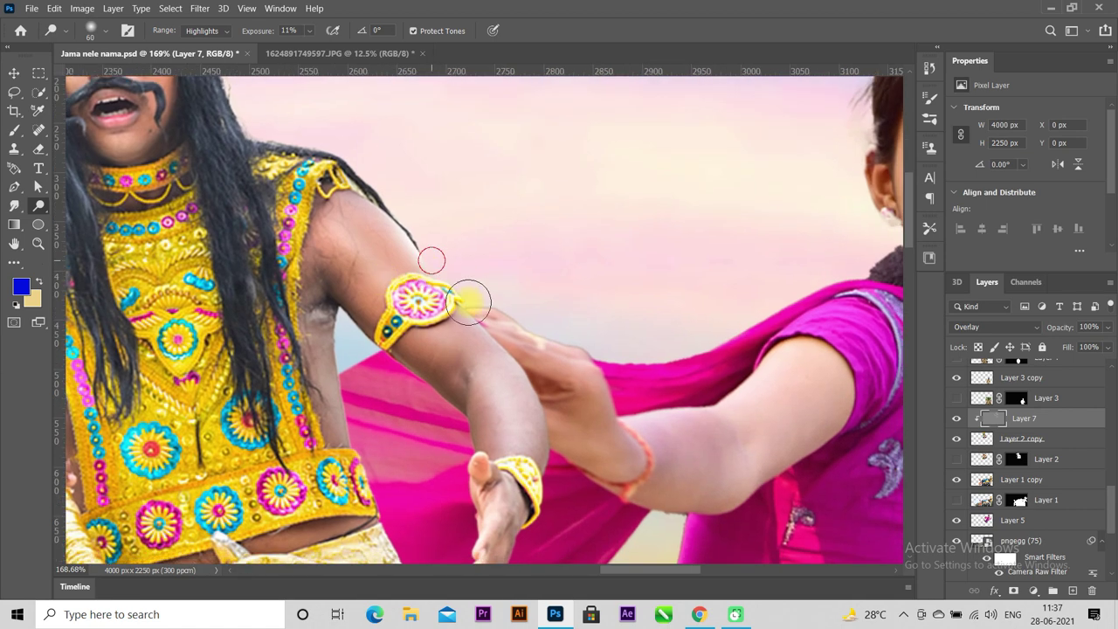
left_click_drag(503, 321, 549, 467)
scroll(549, 448, "down", 3)
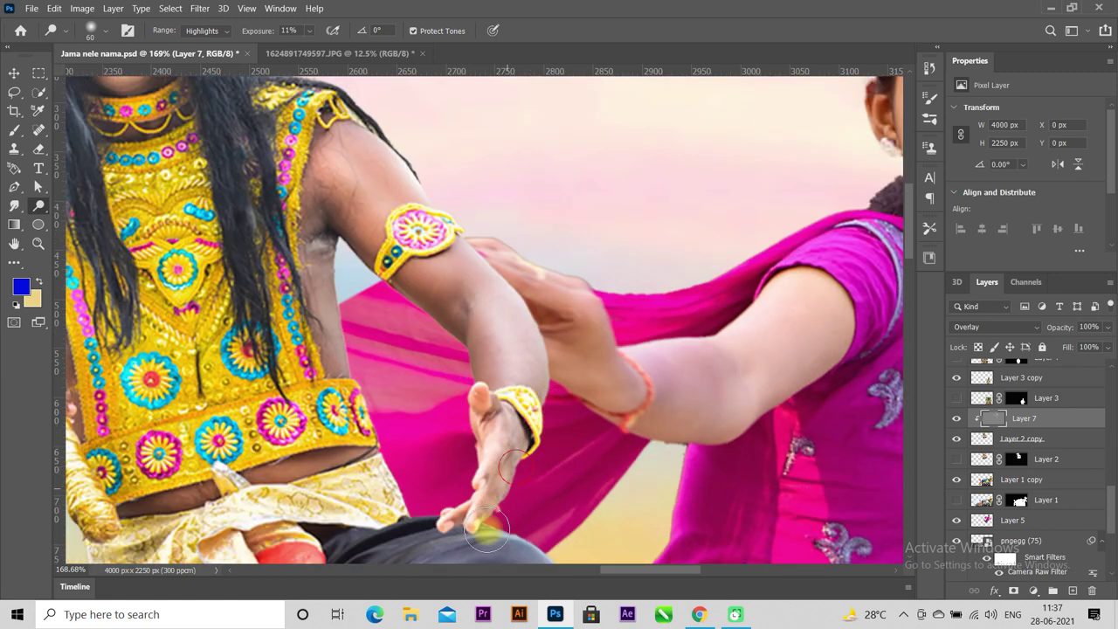
mouse_move(332, 241)
left_mouse_down()
mouse_move(350, 337)
mouse_move(344, 241)
left_mouse_up()
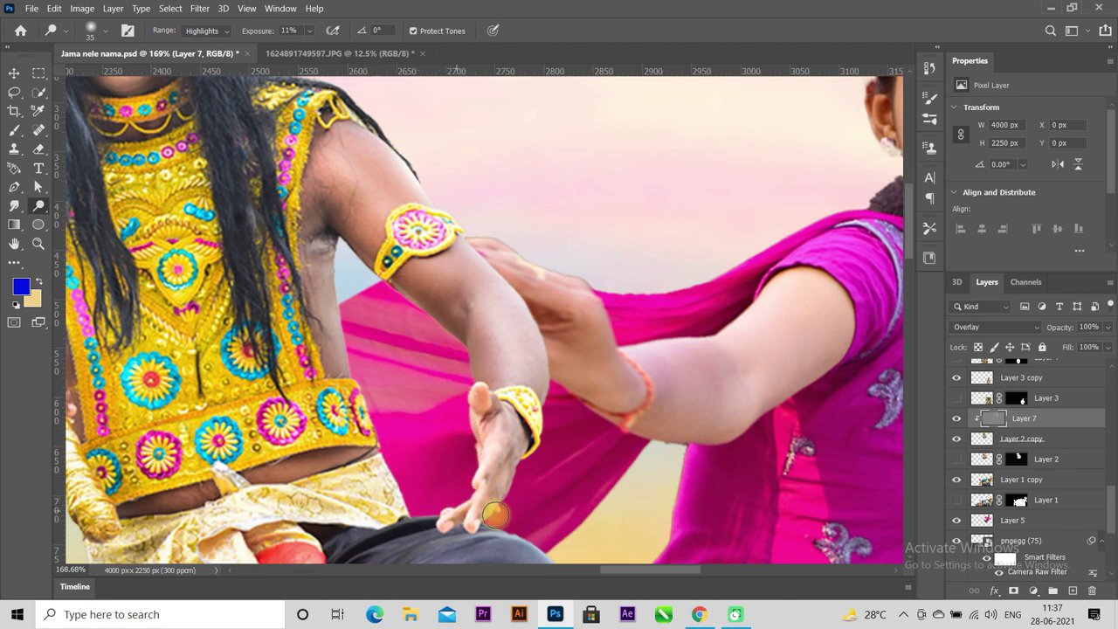
Brighten the crown's left edge, the hair's left edge, and the mace head's top, right and lower-left edges
scroll(463, 516, "down", 3)
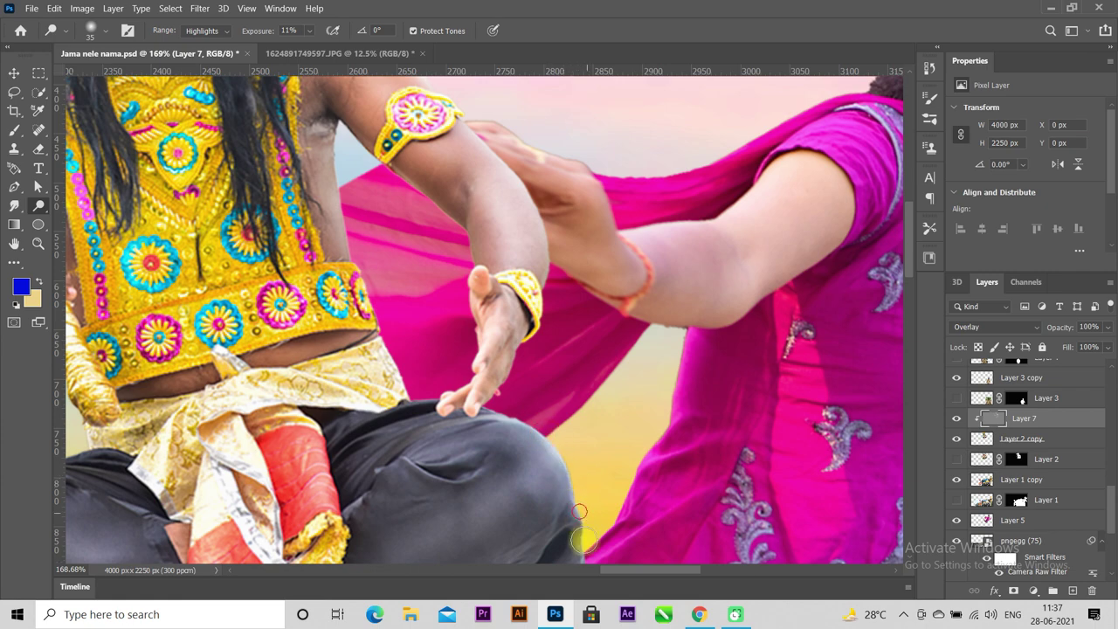
scroll(576, 489, "down", 2)
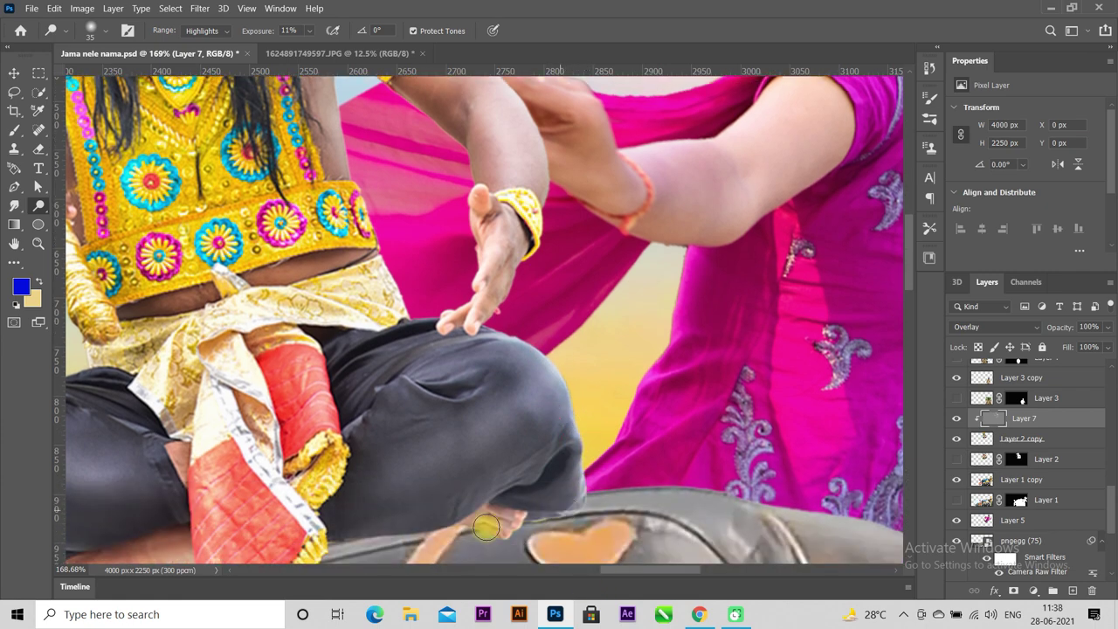
scroll(527, 532, "down", 3)
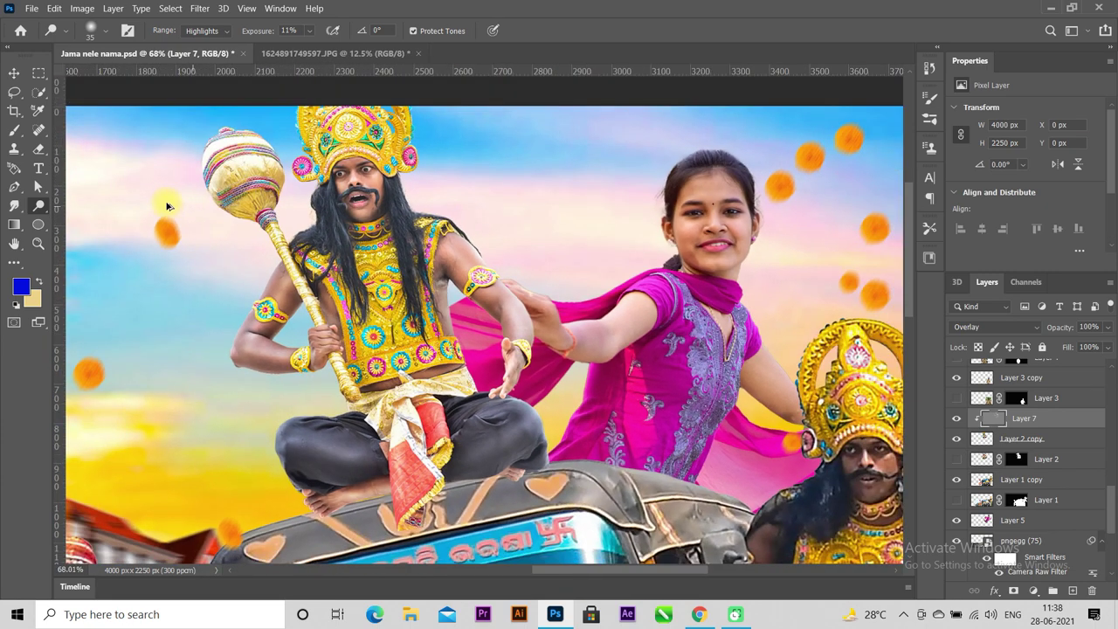
scroll(262, 201, "up", 4)
scroll(452, 242, "up", 2)
left_click_drag(511, 105, 492, 246)
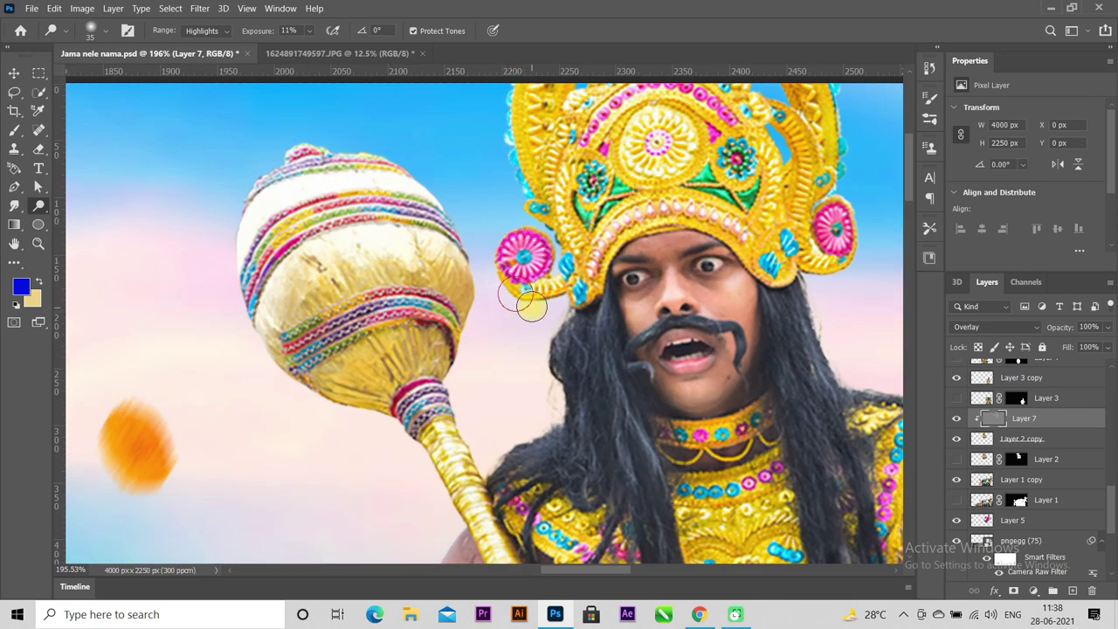
mouse_move(550, 336)
left_mouse_down()
mouse_move(571, 419)
mouse_move(526, 449)
left_mouse_up()
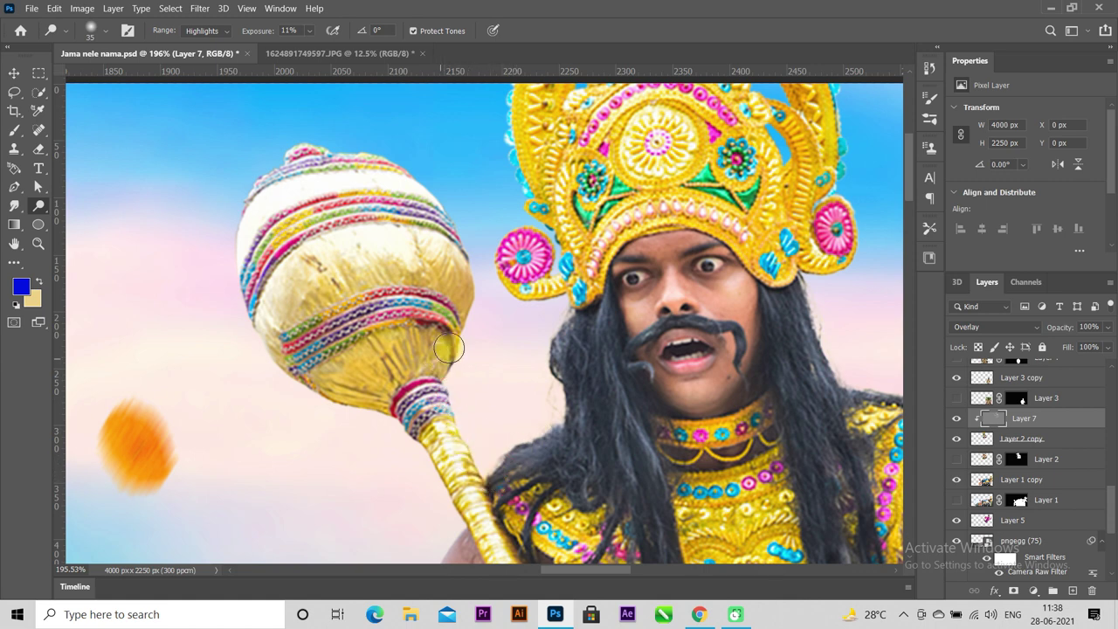
left_click_drag(474, 284, 444, 379)
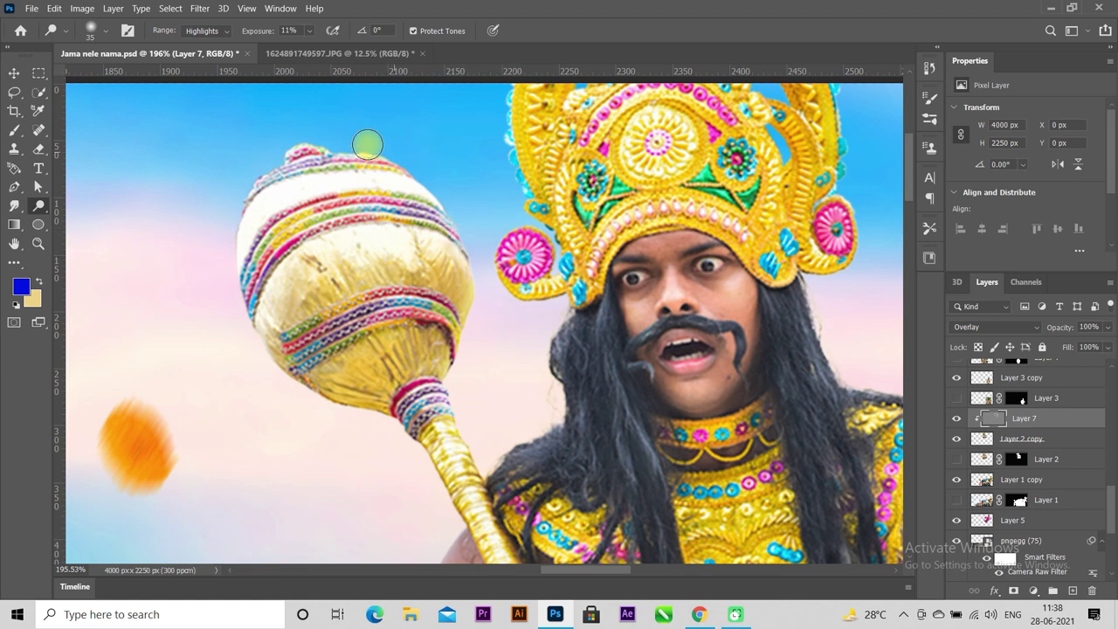
mouse_move(361, 151)
left_mouse_down()
mouse_move(308, 148)
mouse_move(242, 187)
mouse_move(244, 293)
left_mouse_up()
left_click_drag(269, 362, 304, 387)
Pan down along the figure's arm and wrist to review the rim highlights
mouse_move(409, 434)
left_mouse_down()
mouse_move(392, 414)
mouse_move(395, 253)
left_mouse_up()
scroll(447, 316, "down", 3)
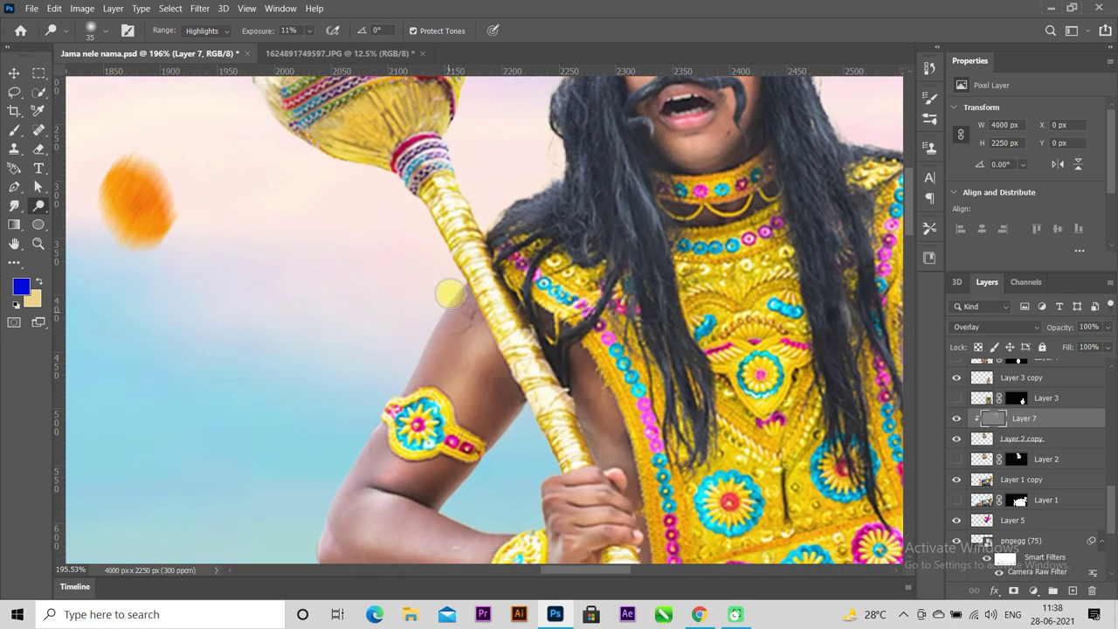
left_click_drag(344, 467, 344, 349)
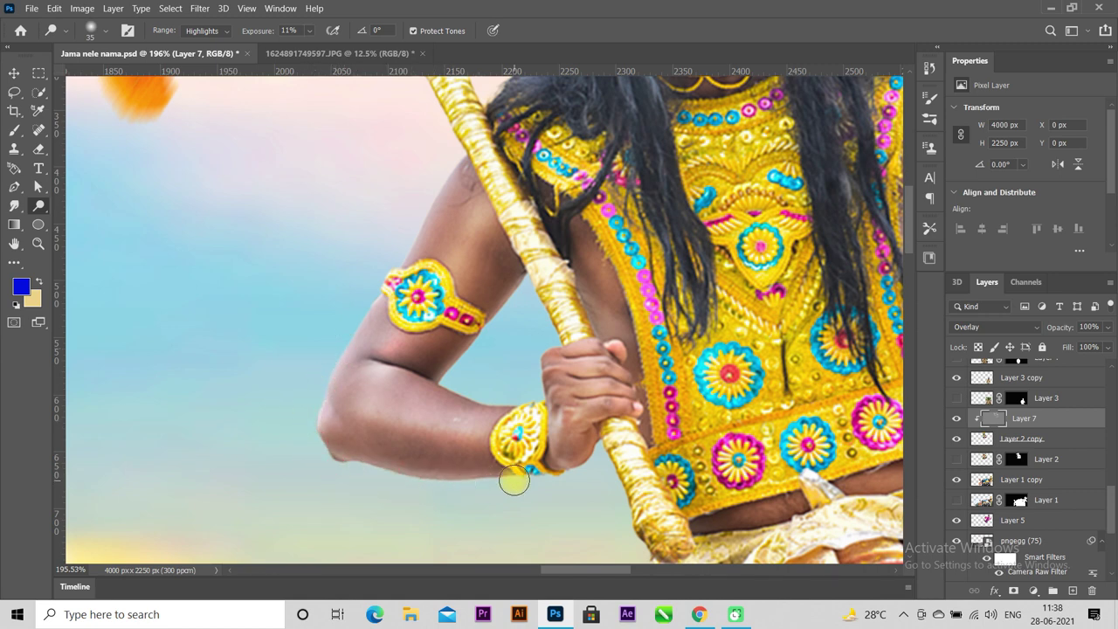
scroll(621, 469, "down", 5)
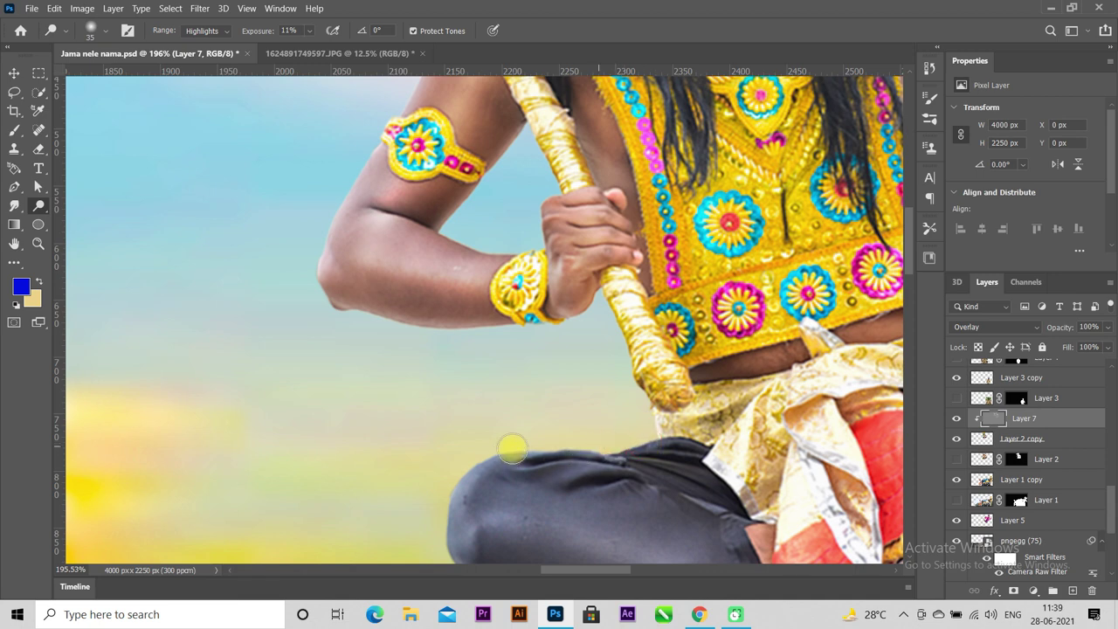
scroll(446, 491, "down", 3)
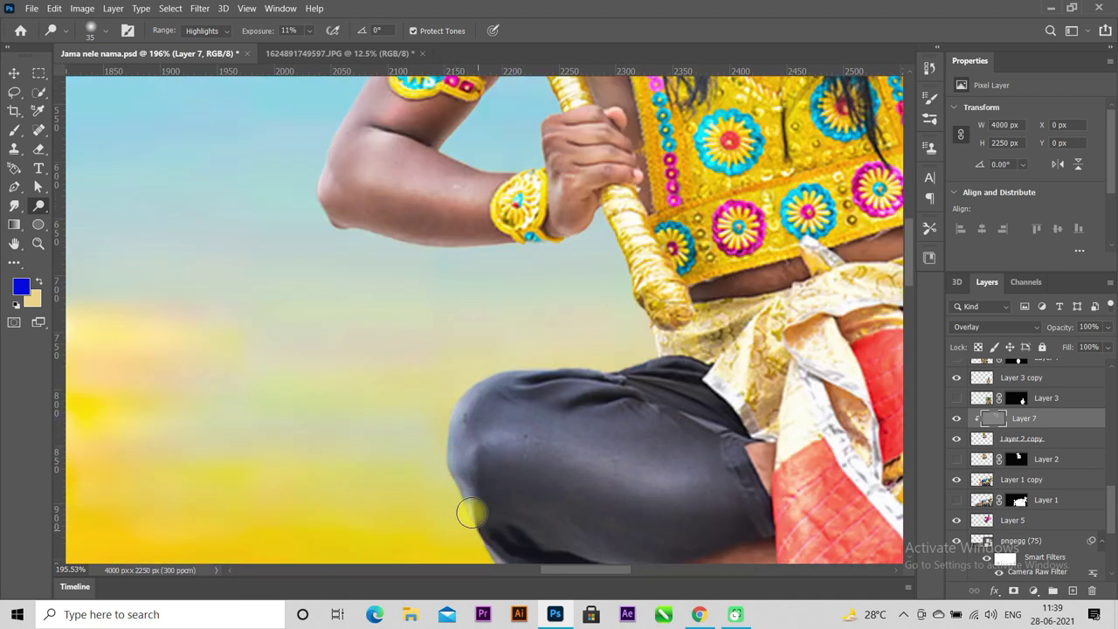
scroll(465, 437, "down", 3)
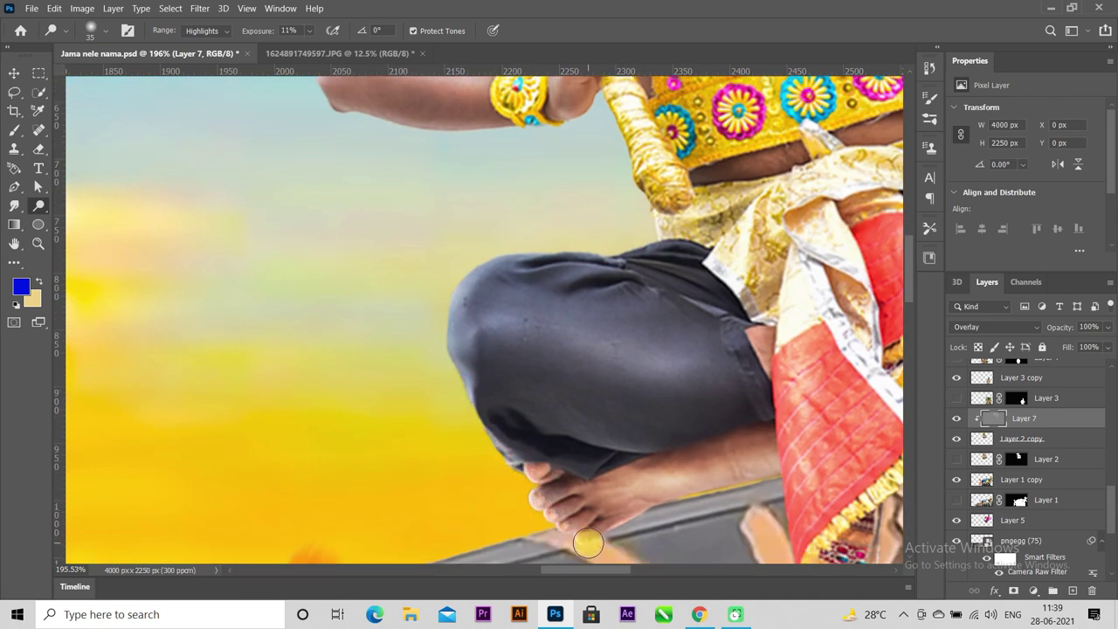
scroll(453, 486, "down", 3)
scroll(453, 485, "down", 5)
scroll(454, 486, "up", 2)
scroll(751, 354, "up", 3)
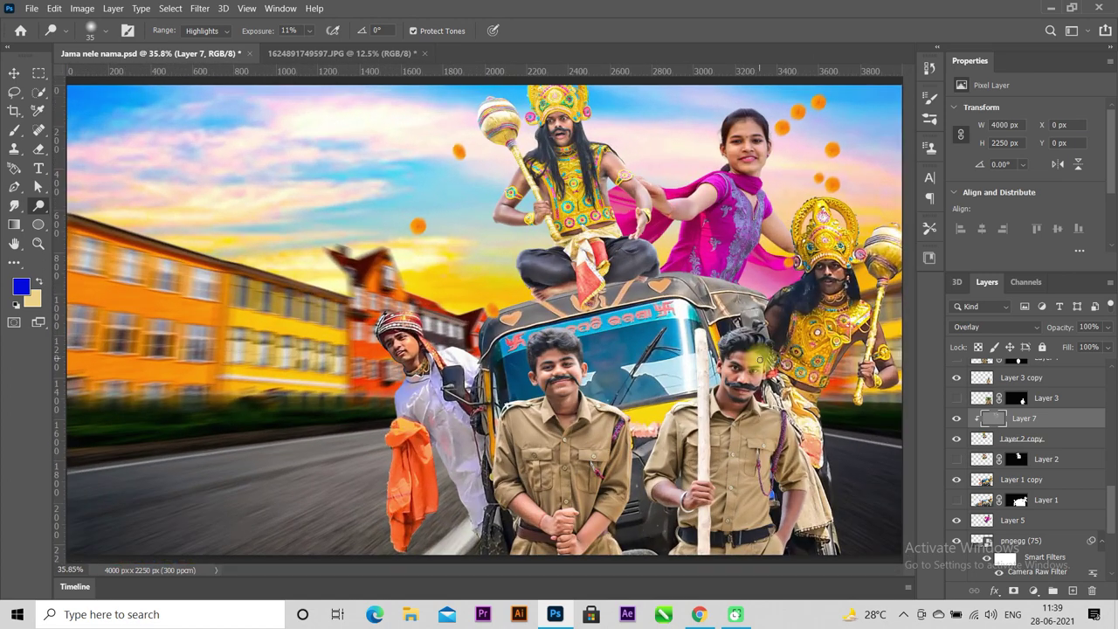
left_click(956, 458)
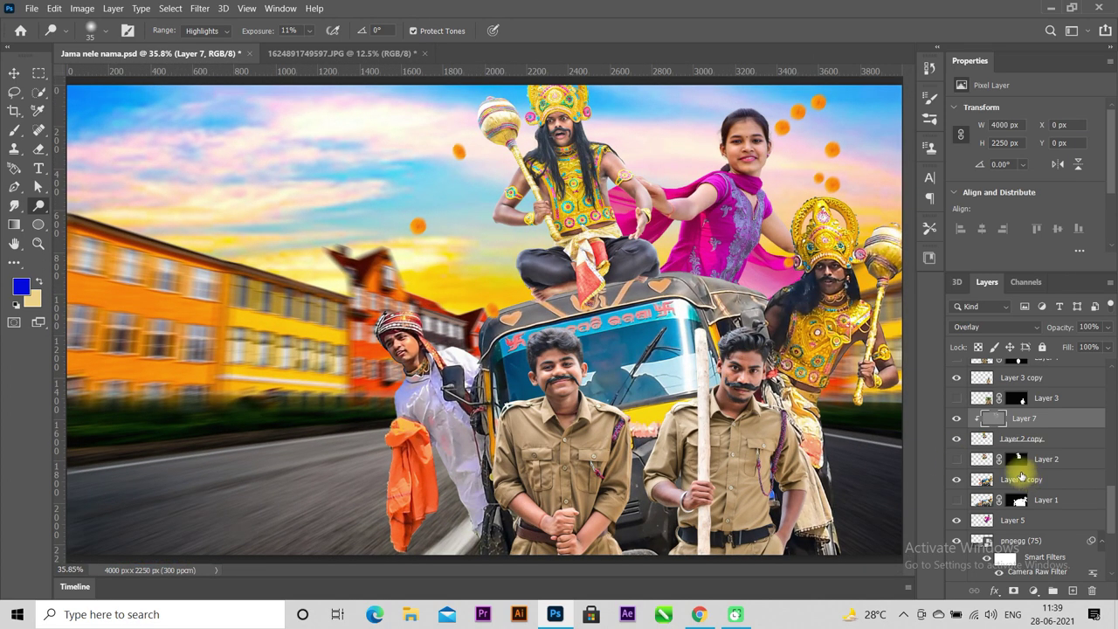
Add a new layer above Layer 1 copy and fill it with 50% Gray
left_click(13, 75)
left_click(656, 353)
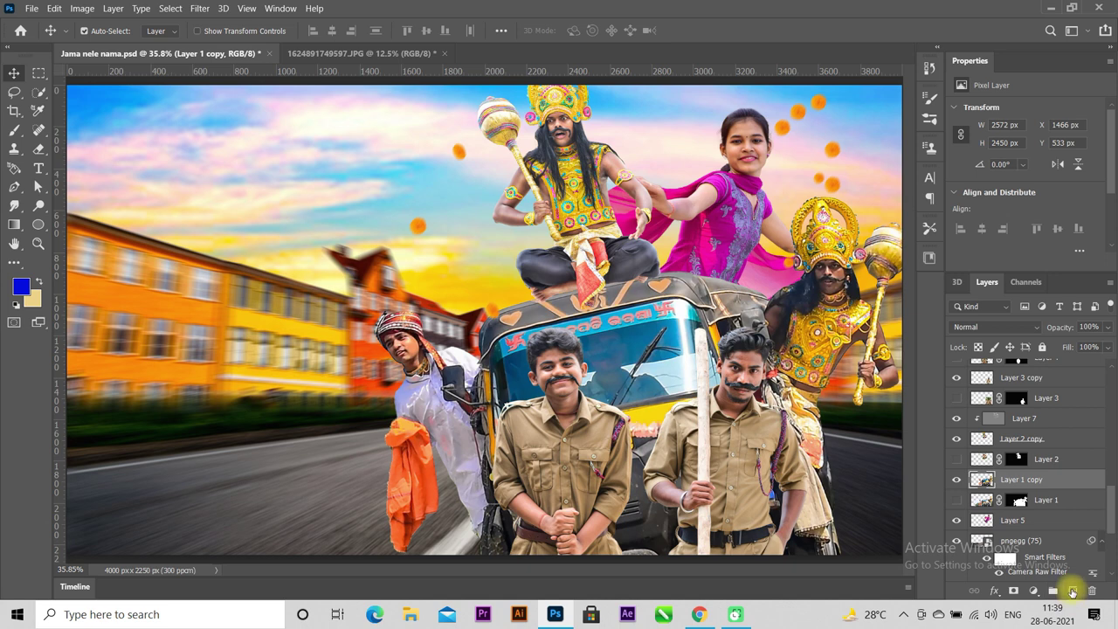
left_click(1073, 593)
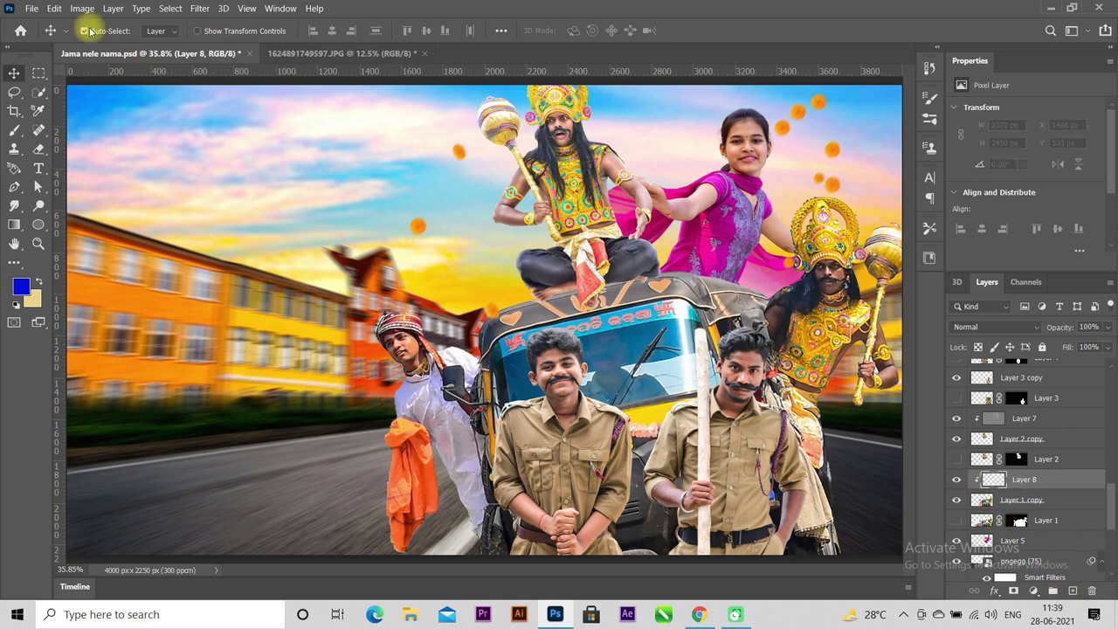
left_click(54, 8)
left_click(105, 219)
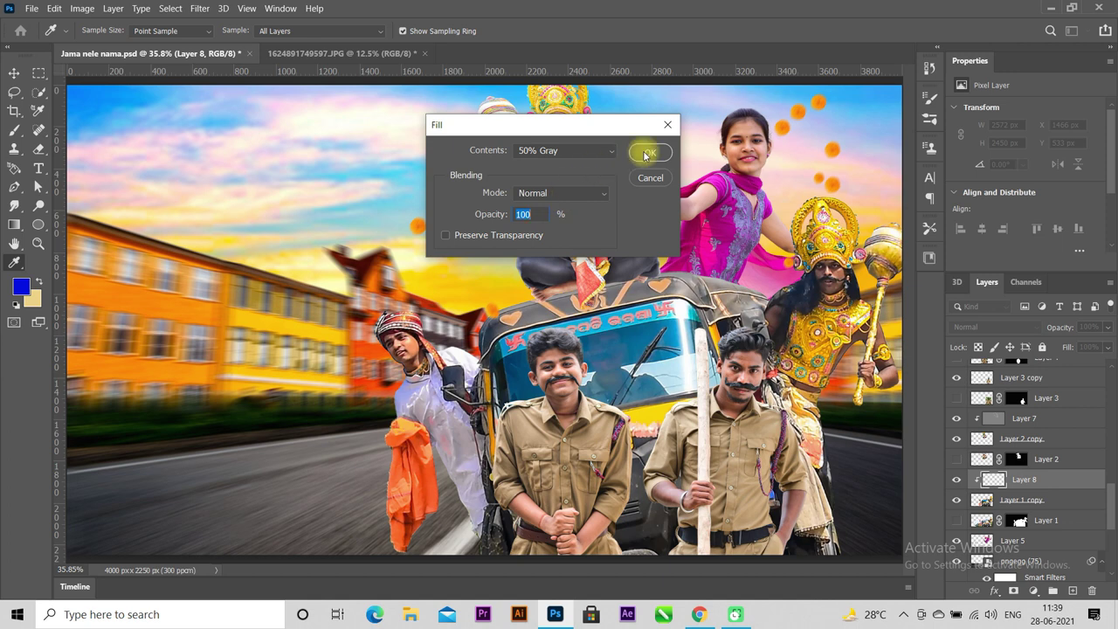
left_click(650, 152)
Blend the gray Layer 8 as Overlay and dodge the turbaned man's face
left_click(996, 327)
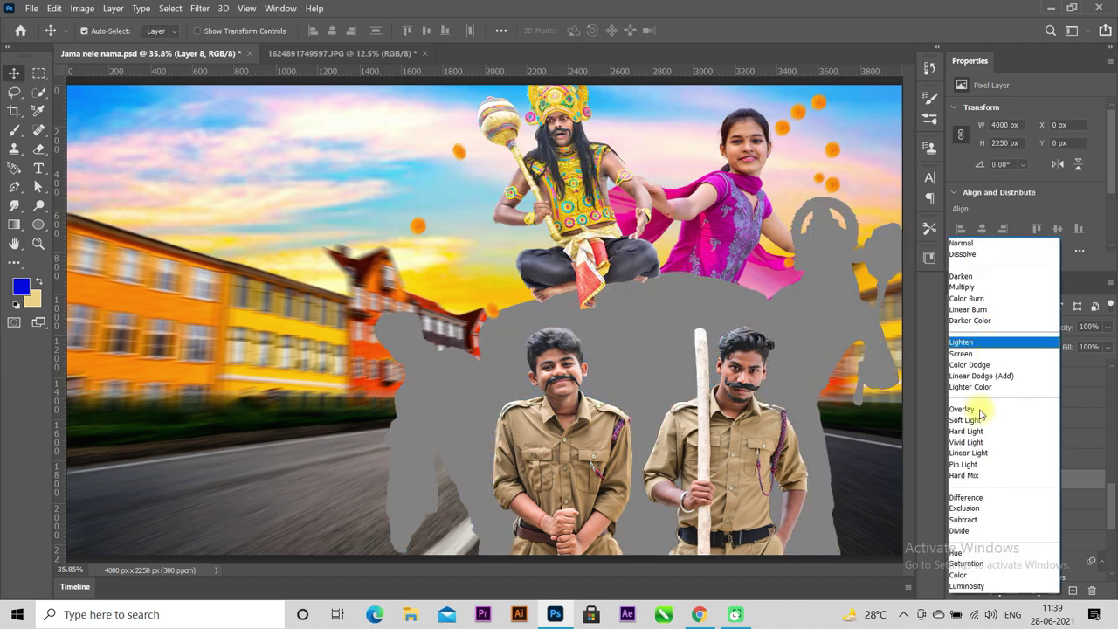
left_click(961, 409)
right_click(48, 210)
left_click(87, 206)
left_click_drag(412, 332, 407, 343)
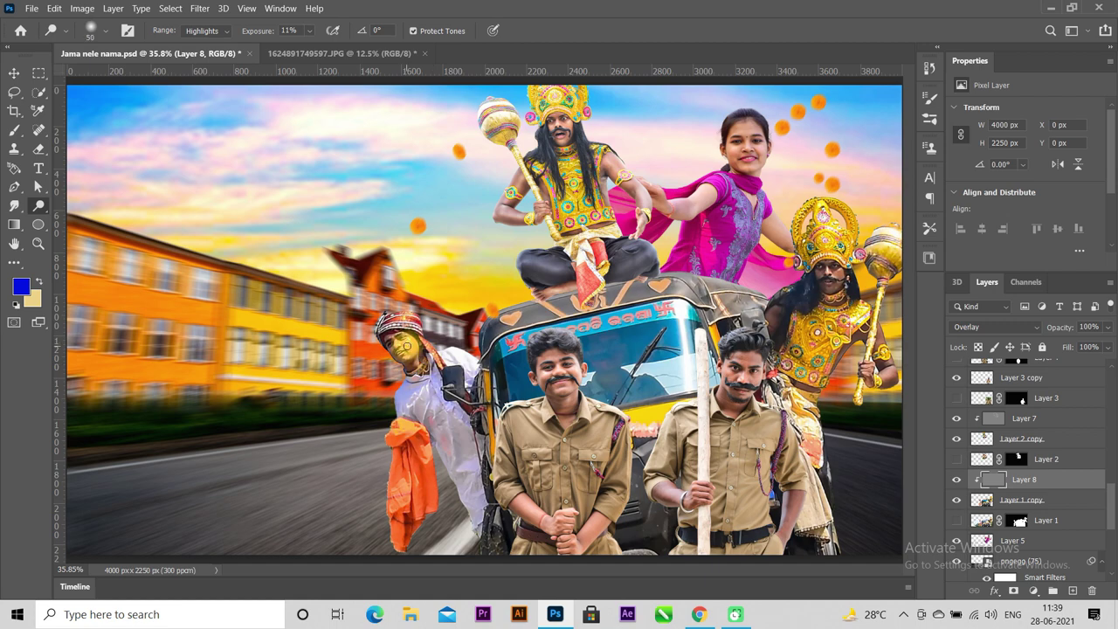
Dodge the turbaned man's chin, neck and white robe, enlarging the brush for the robe
scroll(406, 346, "up", 3)
scroll(408, 341, "up", 2)
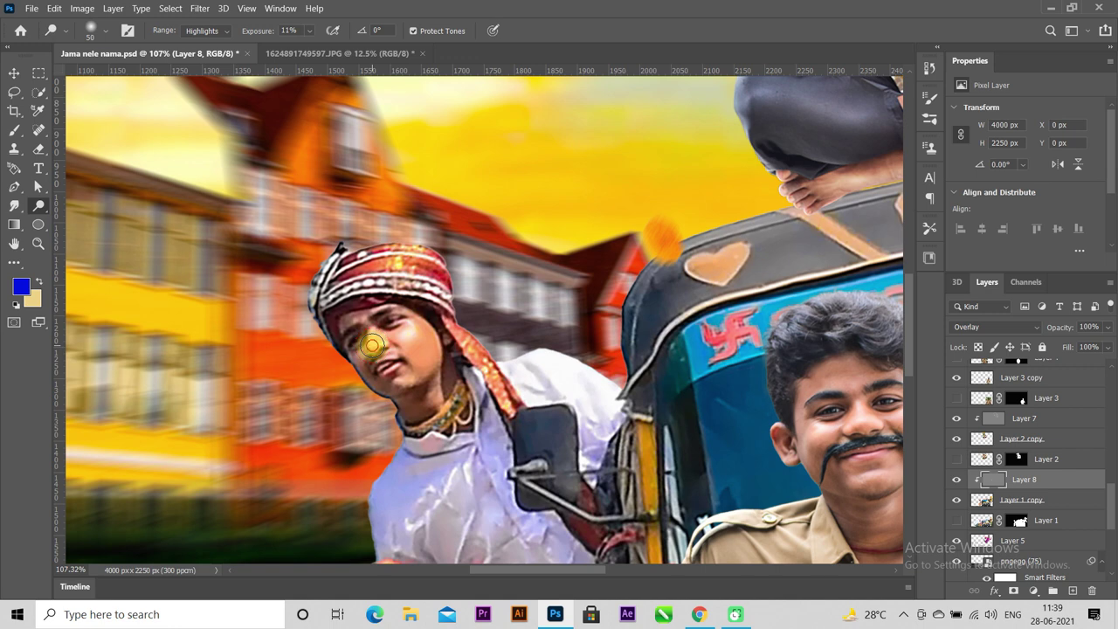
left_click_drag(424, 372, 428, 398)
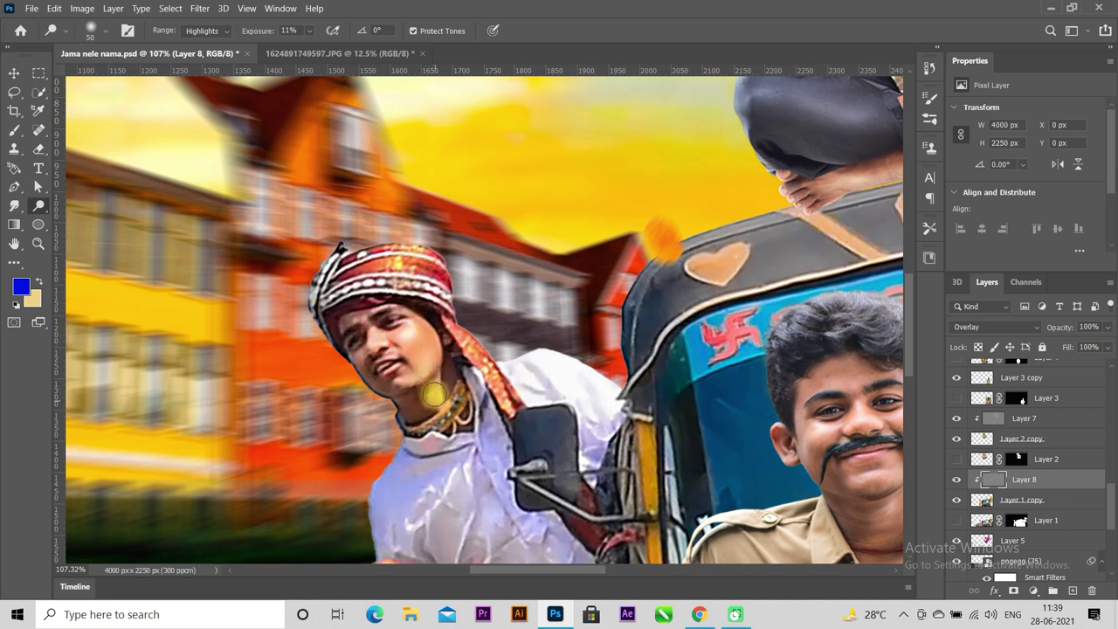
scroll(434, 400, "down", 3)
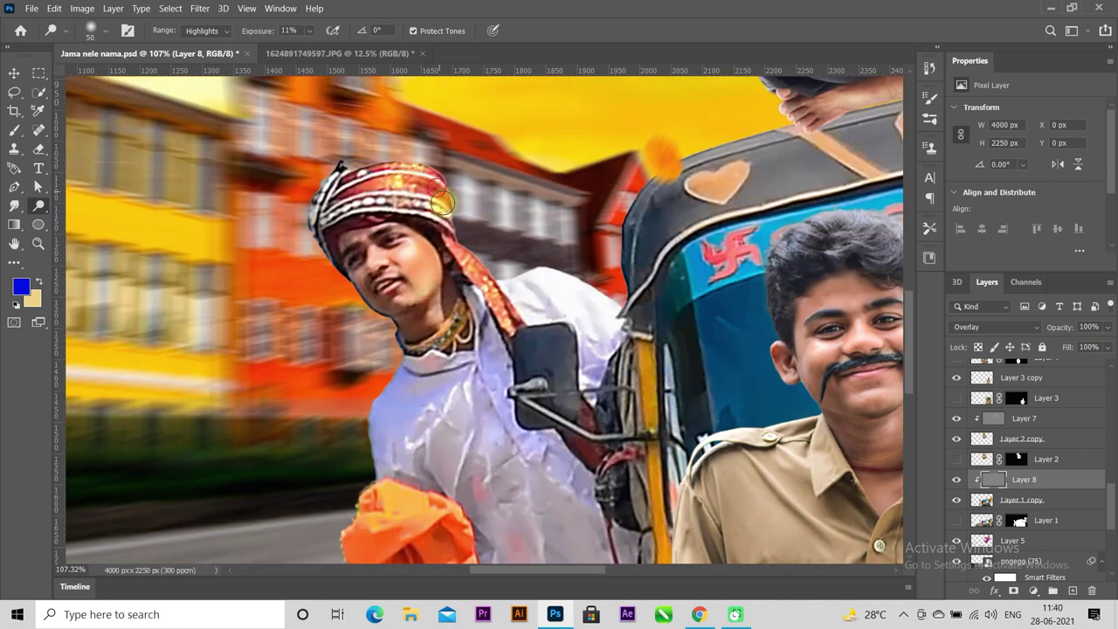
scroll(434, 252, "down", 4)
left_click_drag(421, 267, 425, 320)
key("]")
left_click_drag(491, 269, 543, 413)
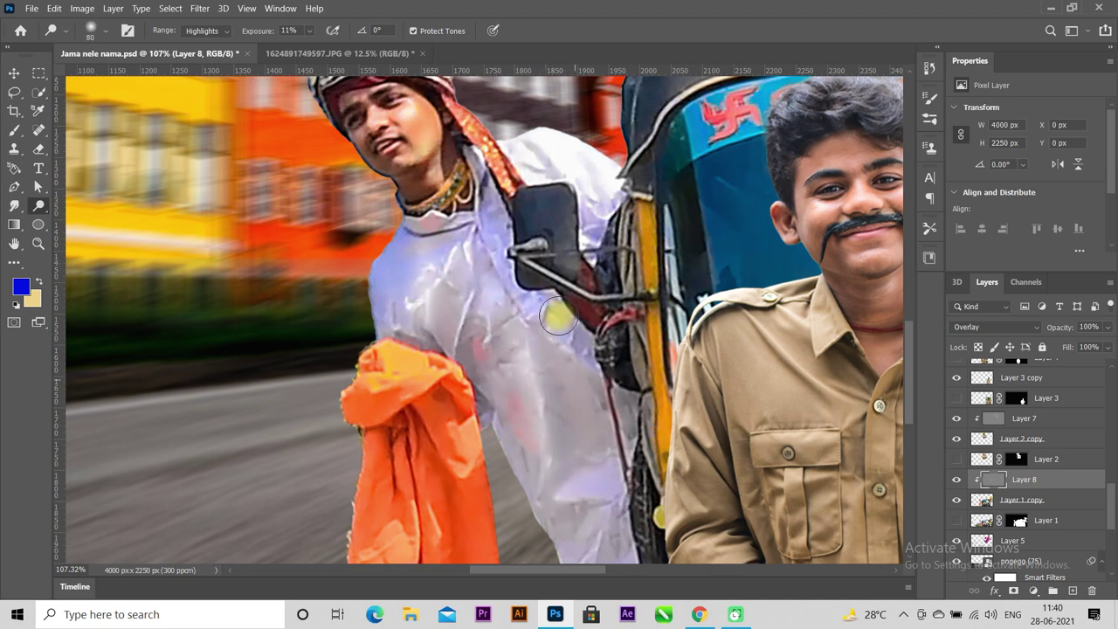
Lighten the man's orange cloth along its left edge and down its length
scroll(445, 300, "down", 5)
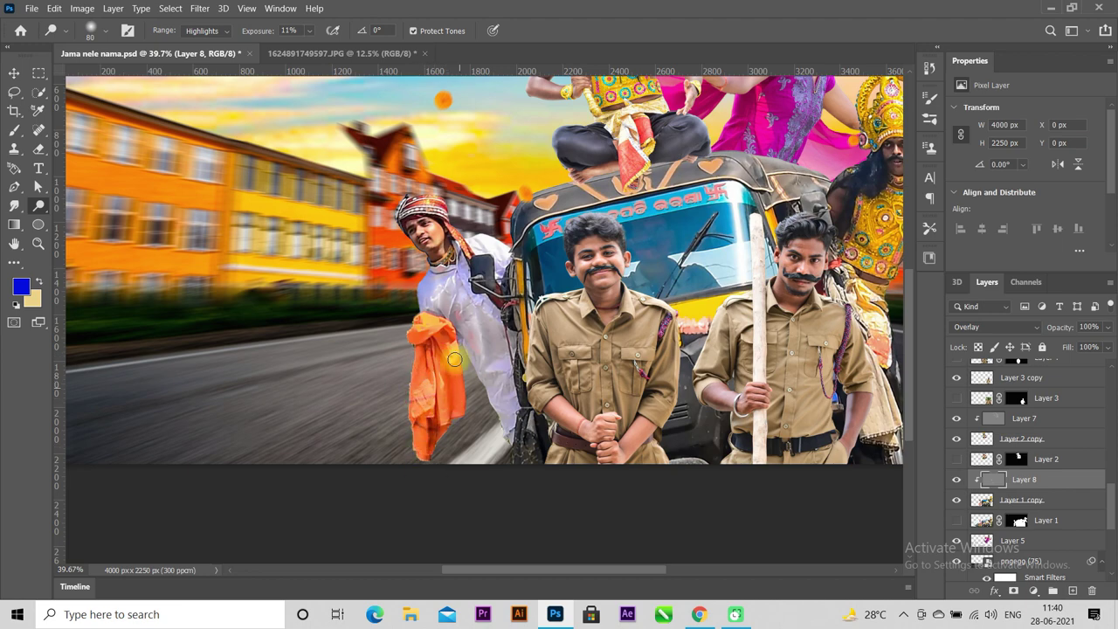
scroll(430, 236, "up", 3)
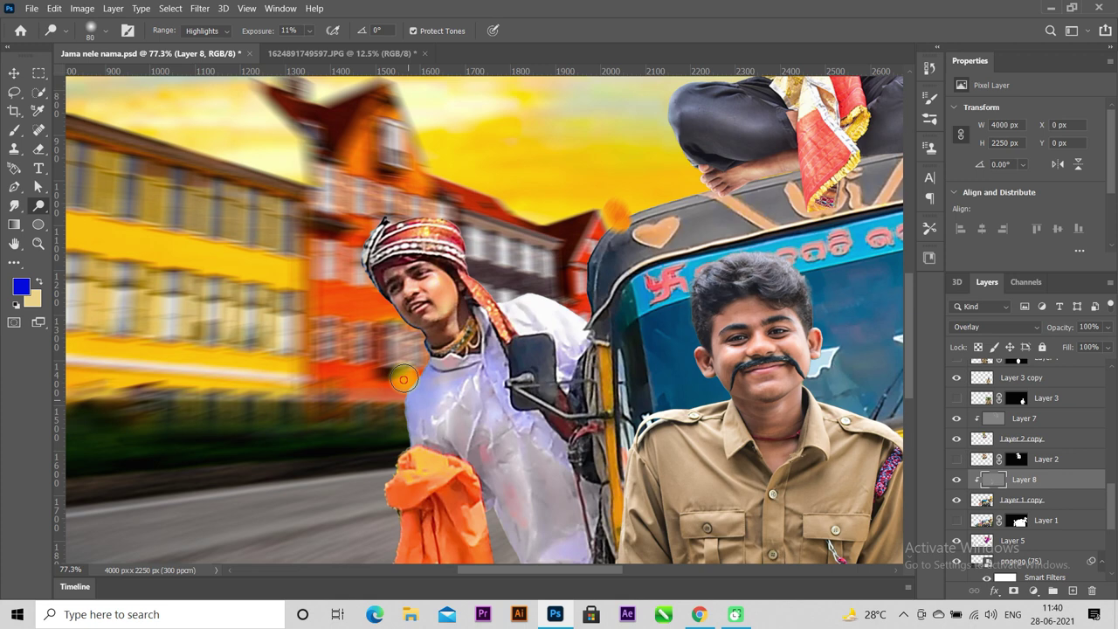
scroll(395, 356, "down", 3)
left_click_drag(393, 358, 399, 568)
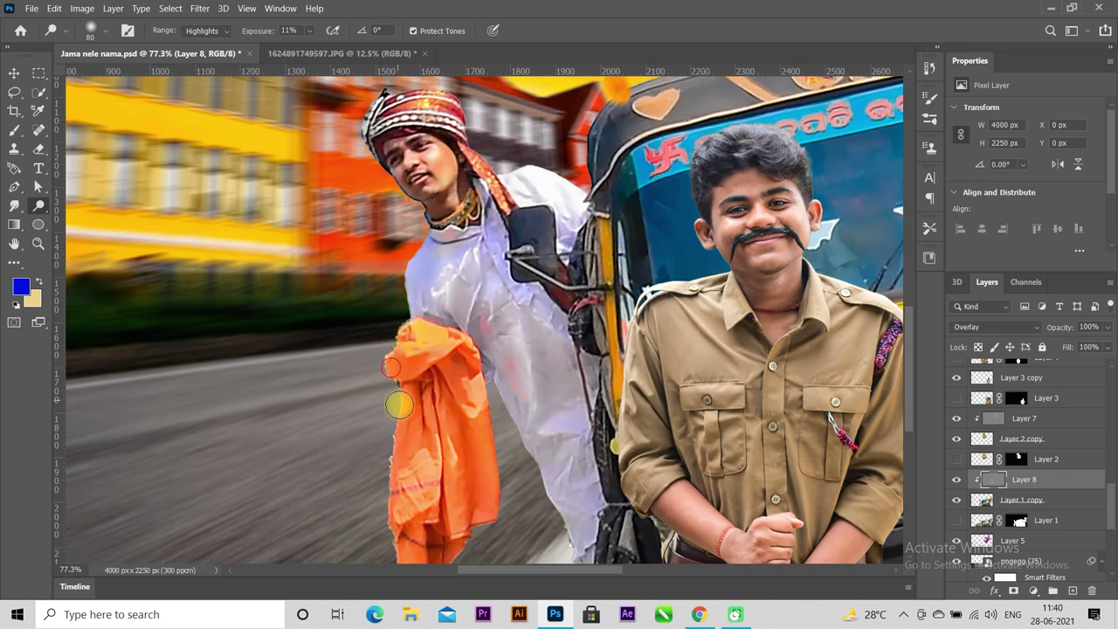
scroll(499, 436, "down", 1)
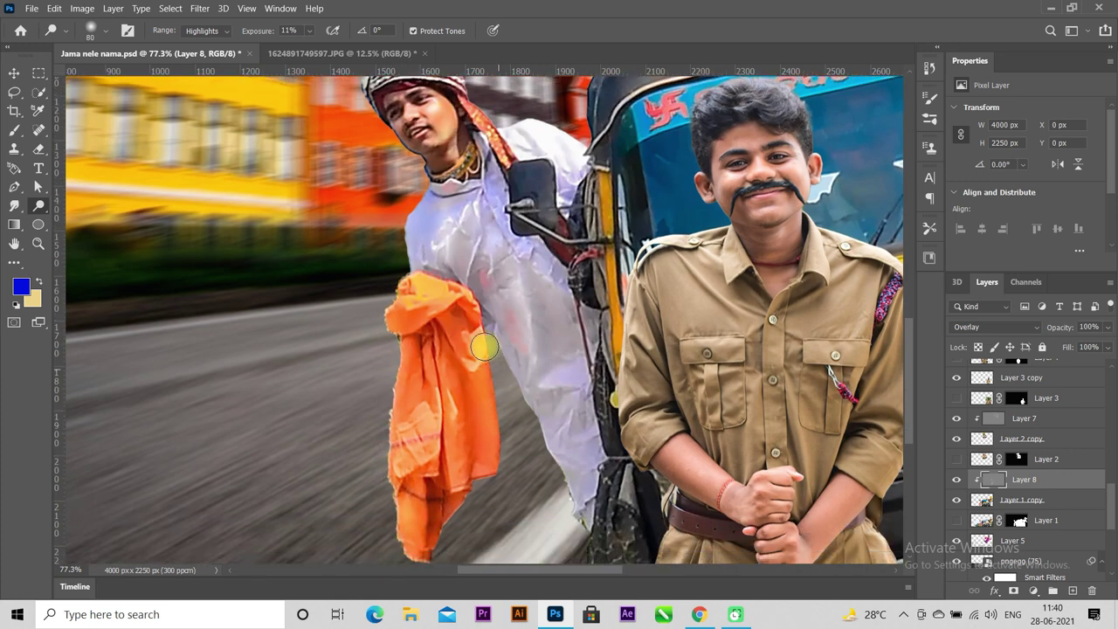
mouse_move(480, 345)
left_mouse_down()
mouse_move(489, 399)
mouse_move(471, 481)
mouse_move(424, 556)
left_mouse_up()
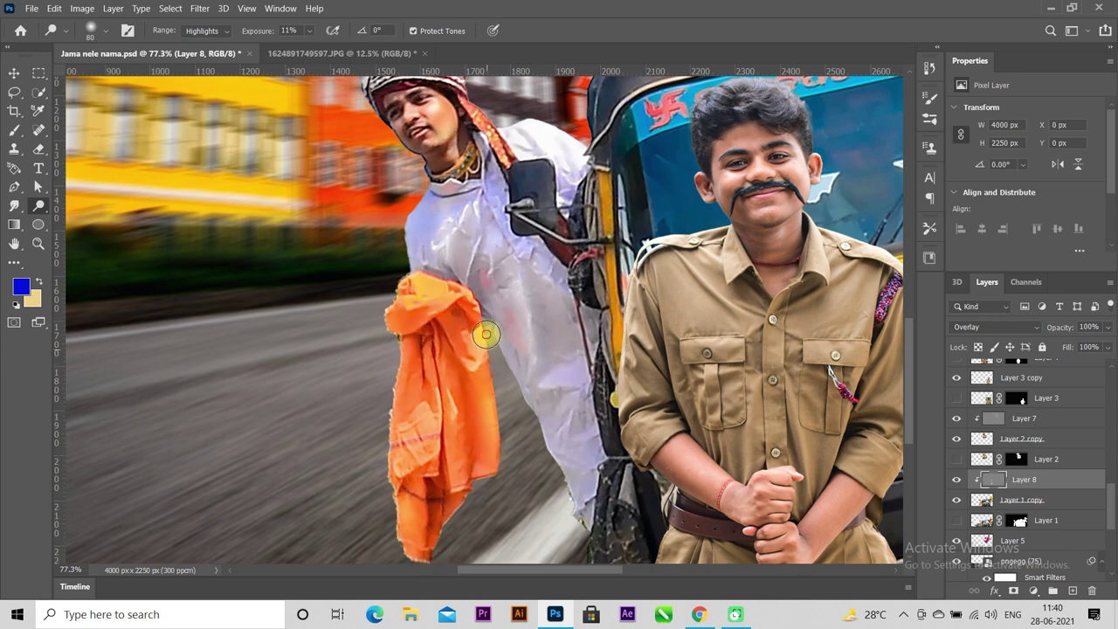
With a larger brush, dodge along the rickshaw roof
scroll(576, 500, "up", 4)
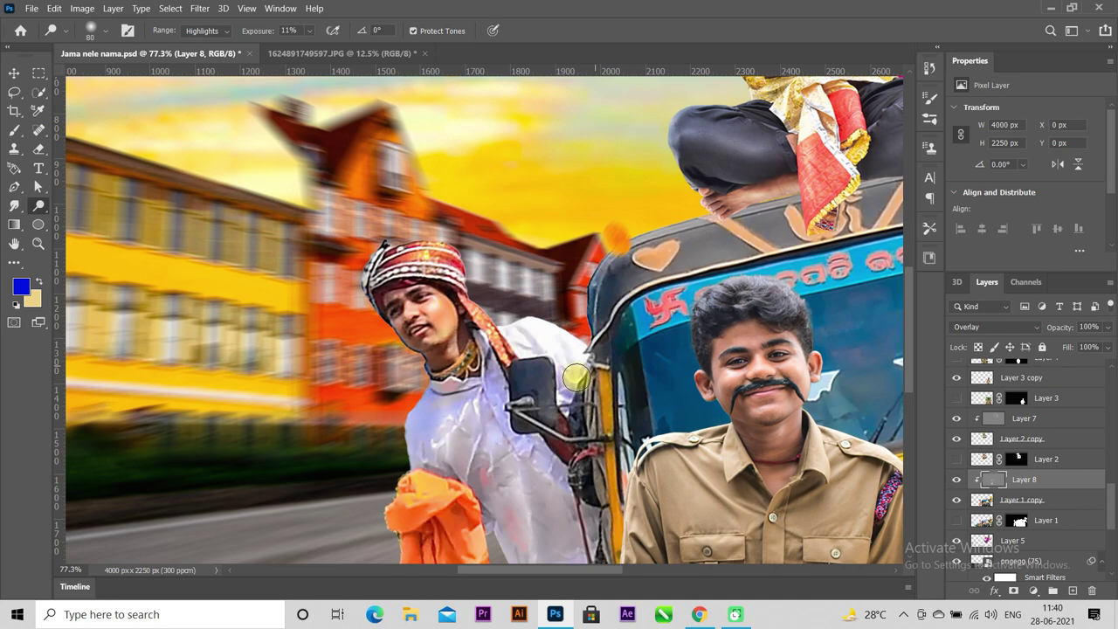
scroll(599, 366, "down", 5)
scroll(472, 350, "up", 4)
scroll(451, 339, "up", 1)
key("bracketright")
left_click(388, 343)
left_click_drag(372, 337, 629, 317)
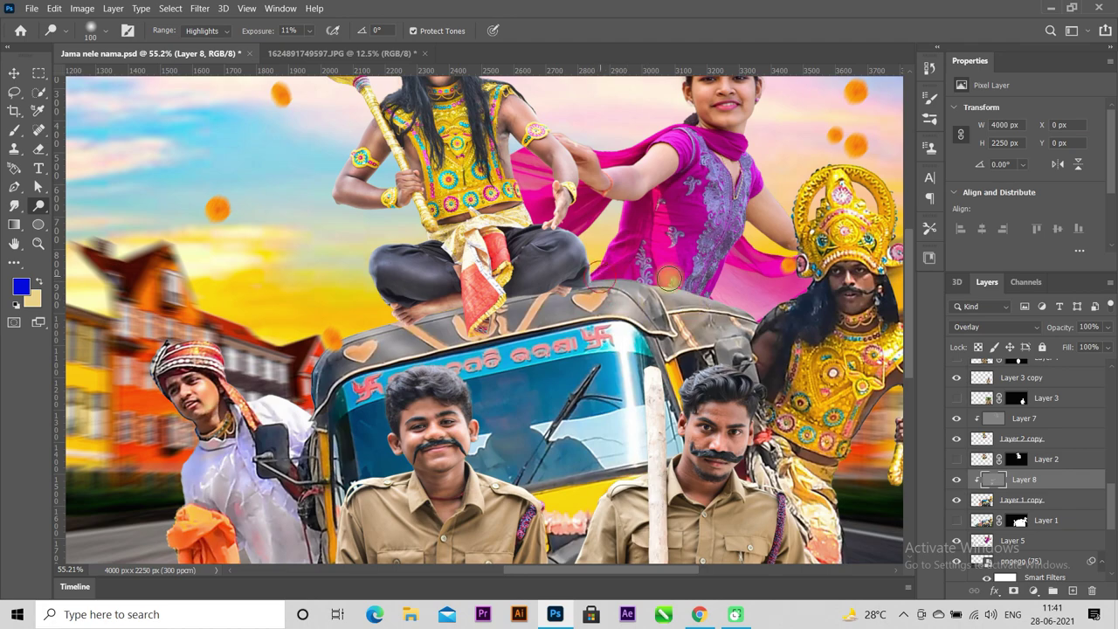
Lighten the roof's right end, the right crowned figure's face and his arm below the bracelet
left_click(735, 302)
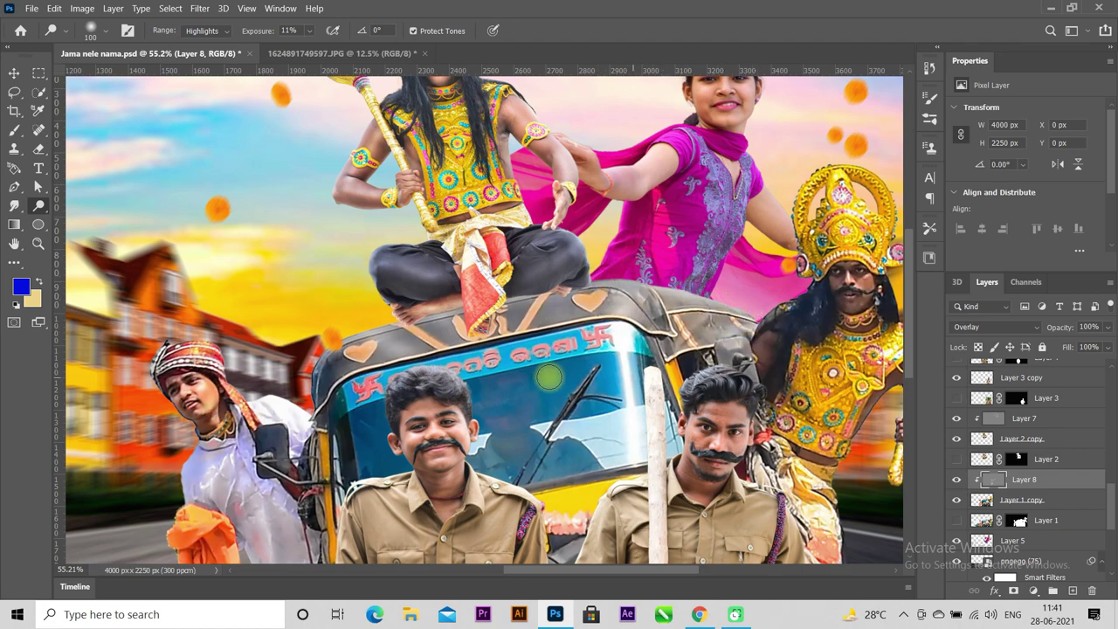
scroll(736, 302, "down", 5)
scroll(741, 365, "up", 6)
scroll(740, 365, "right", 5)
scroll(491, 343, "up", 2)
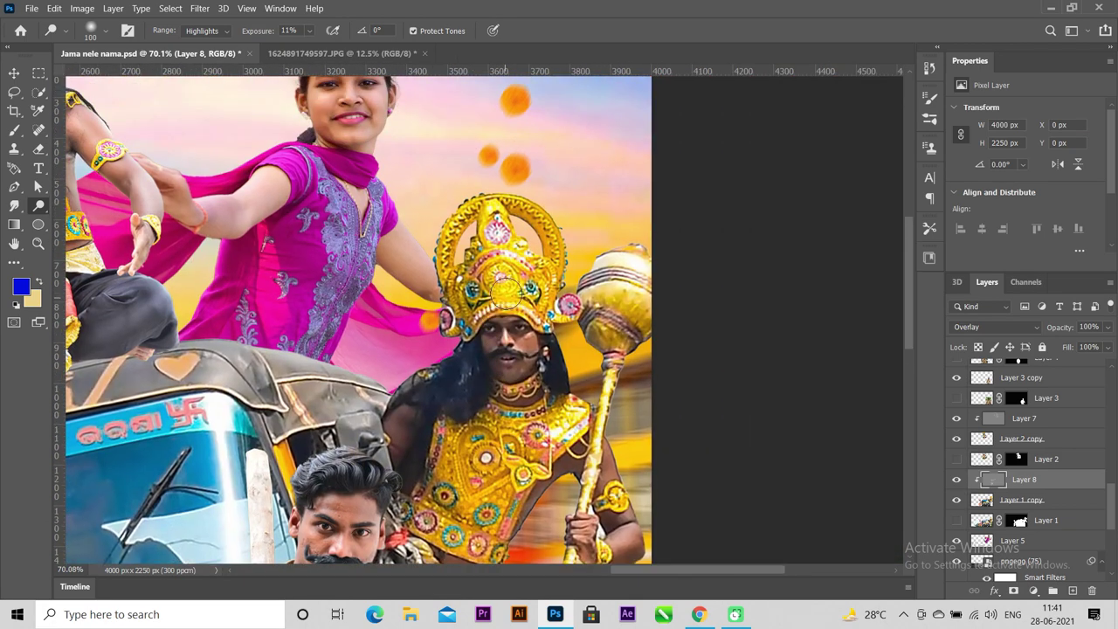
left_click_drag(489, 342, 515, 348)
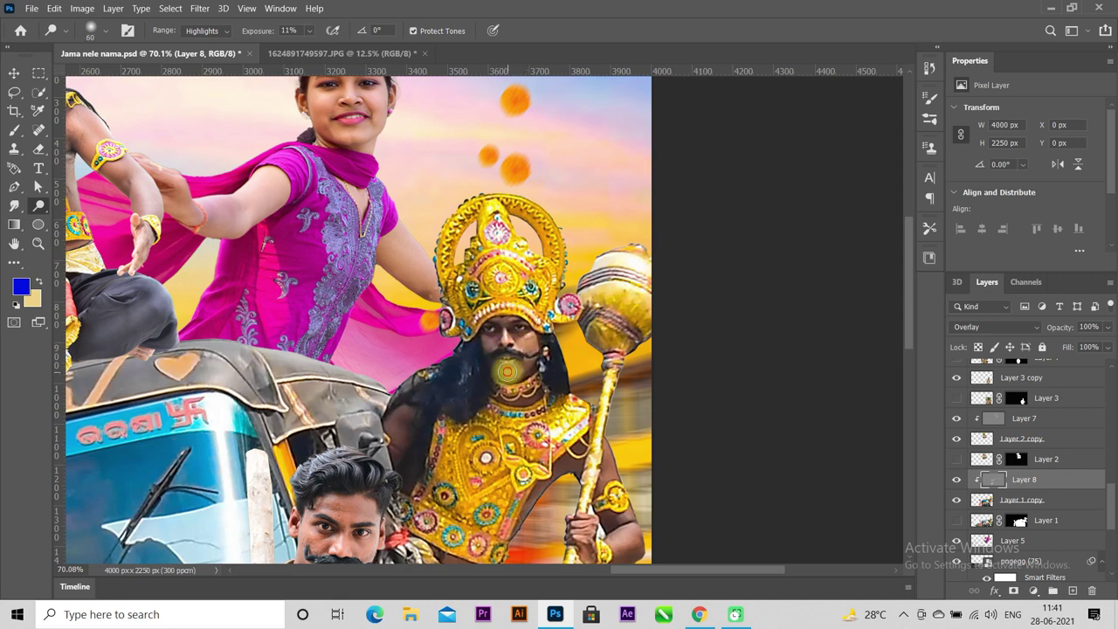
scroll(559, 376, "down", 2)
left_click_drag(607, 400, 629, 444)
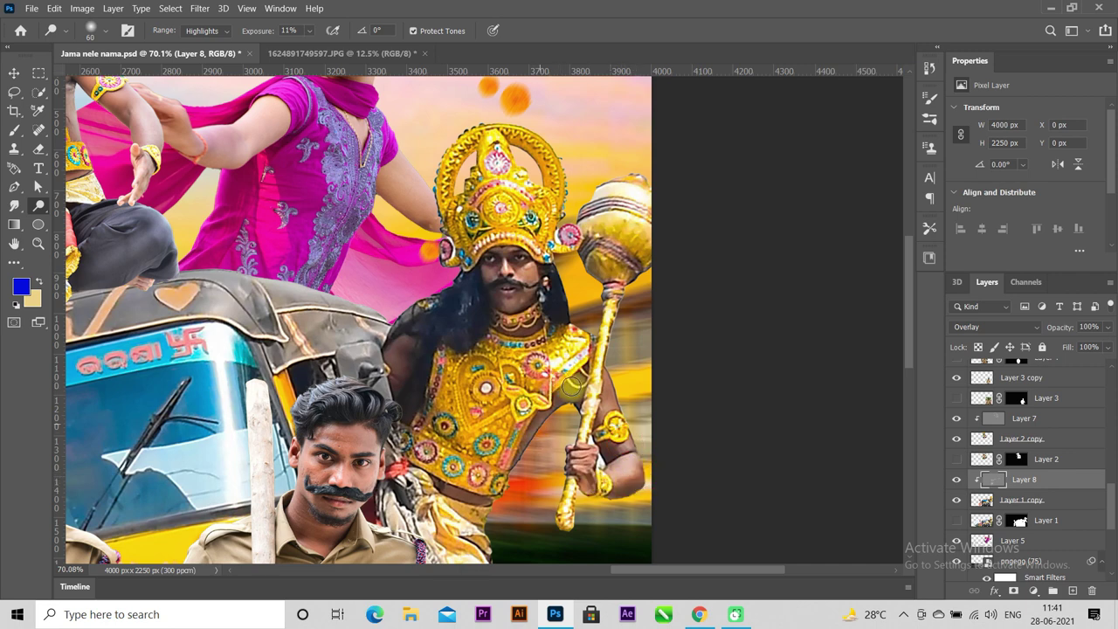
Brighten the crowned character's shoulder, waist and the lower and upper staff
left_click_drag(407, 351, 388, 379)
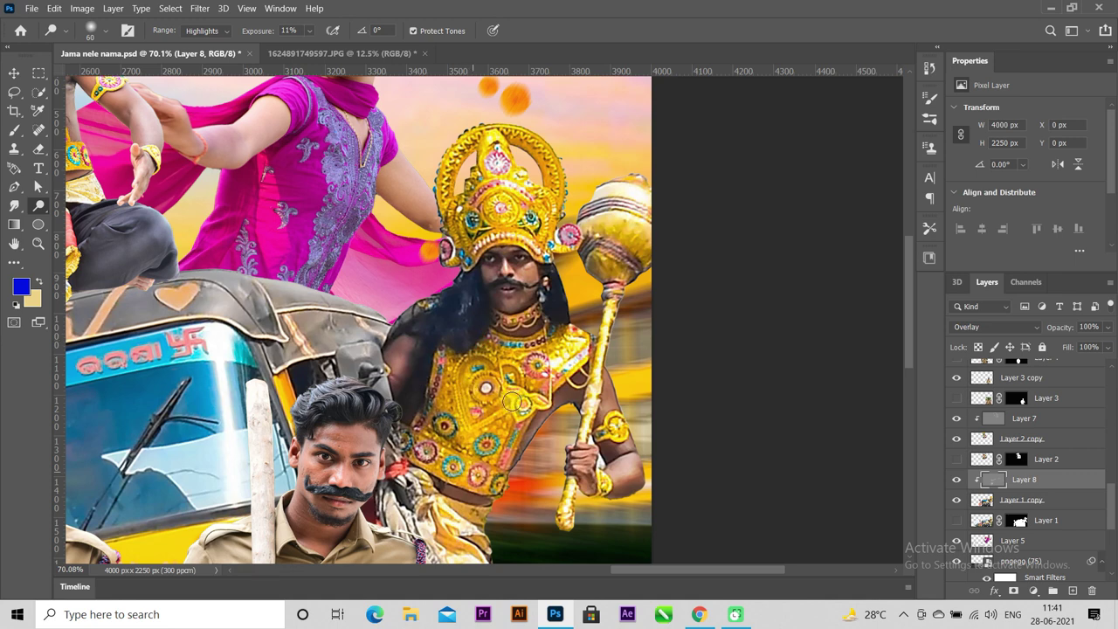
scroll(459, 494, "down", 3)
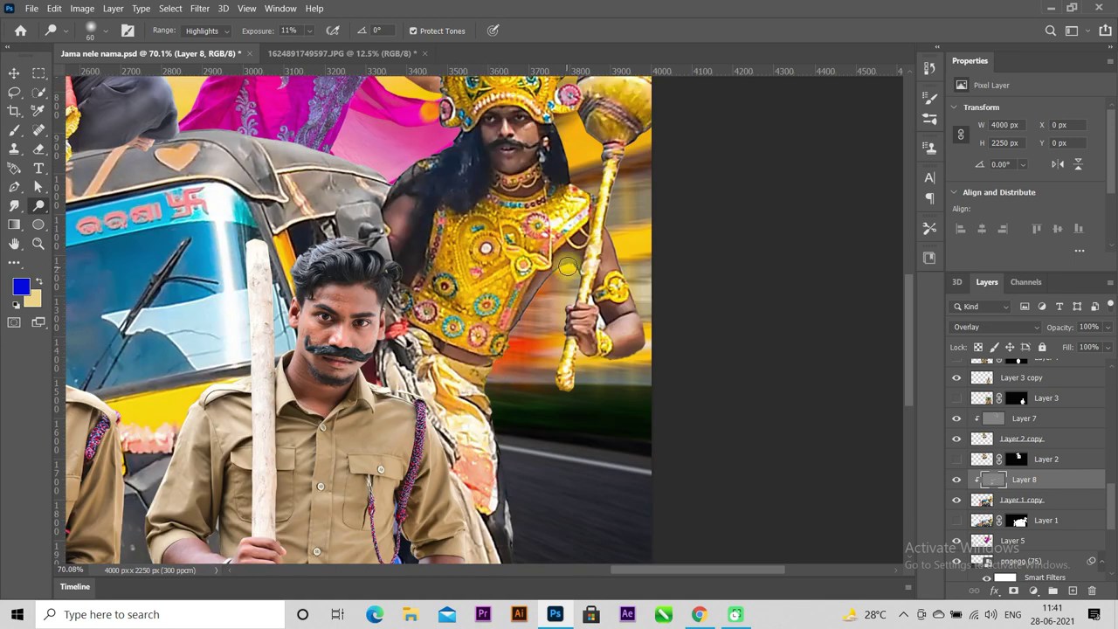
mouse_move(503, 348)
left_mouse_down()
mouse_move(494, 380)
mouse_move(511, 479)
left_mouse_up()
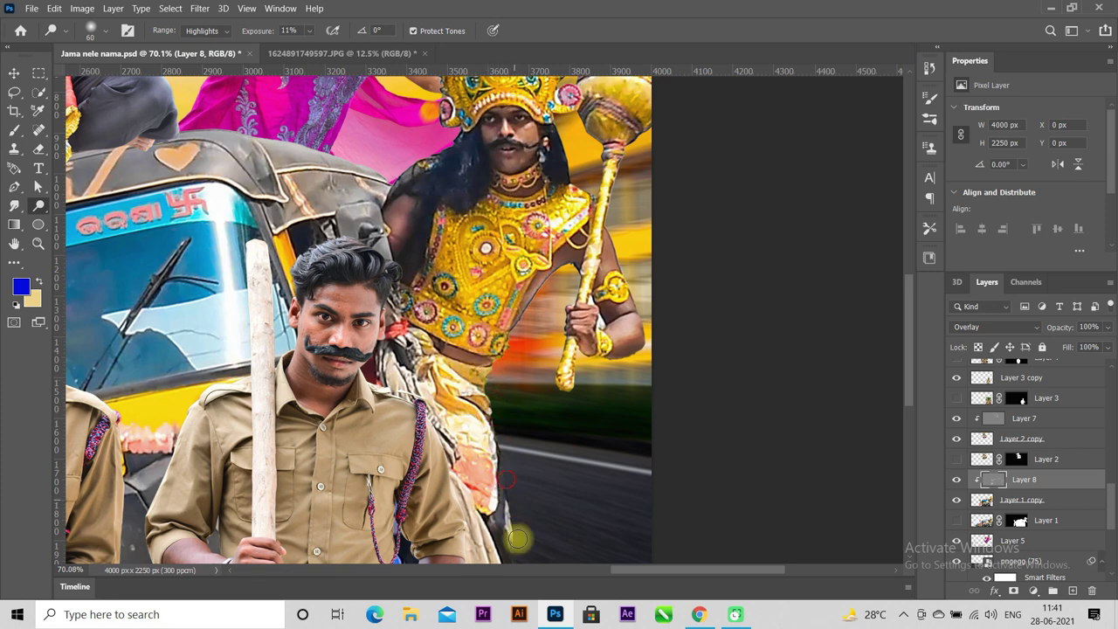
left_click_drag(555, 379, 574, 353)
left_click_drag(608, 219, 611, 229)
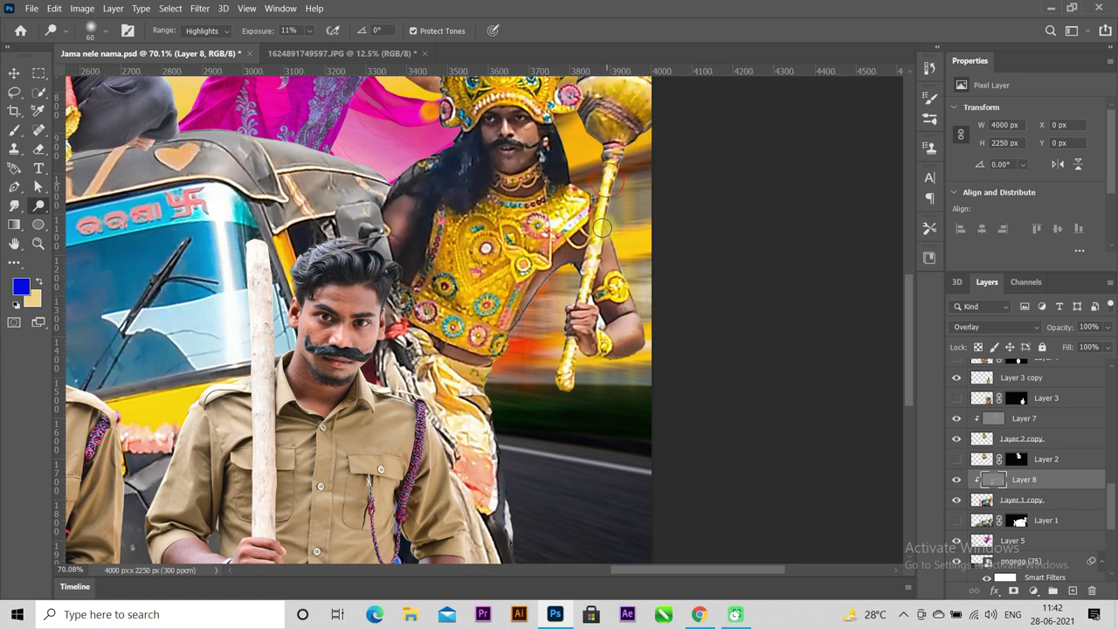
Lighten the mace neck, the crown's edges and the hair beside the ear
scroll(610, 227, "up", 3)
mouse_move(611, 227)
left_mouse_down()
mouse_move(566, 270)
mouse_move(566, 221)
left_mouse_up()
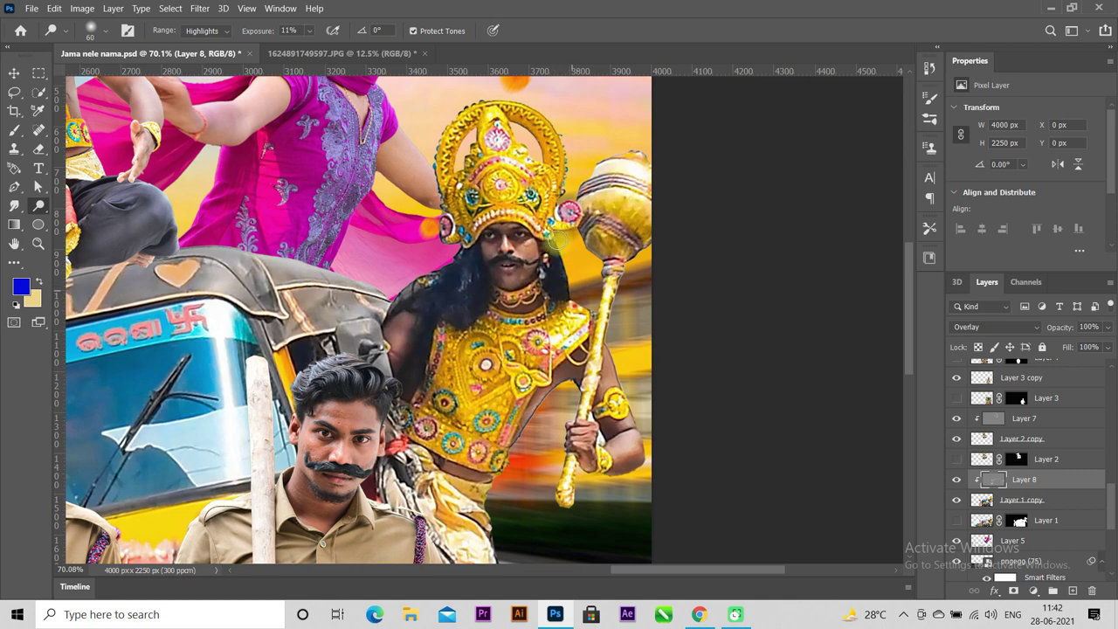
scroll(569, 209, "up", 2)
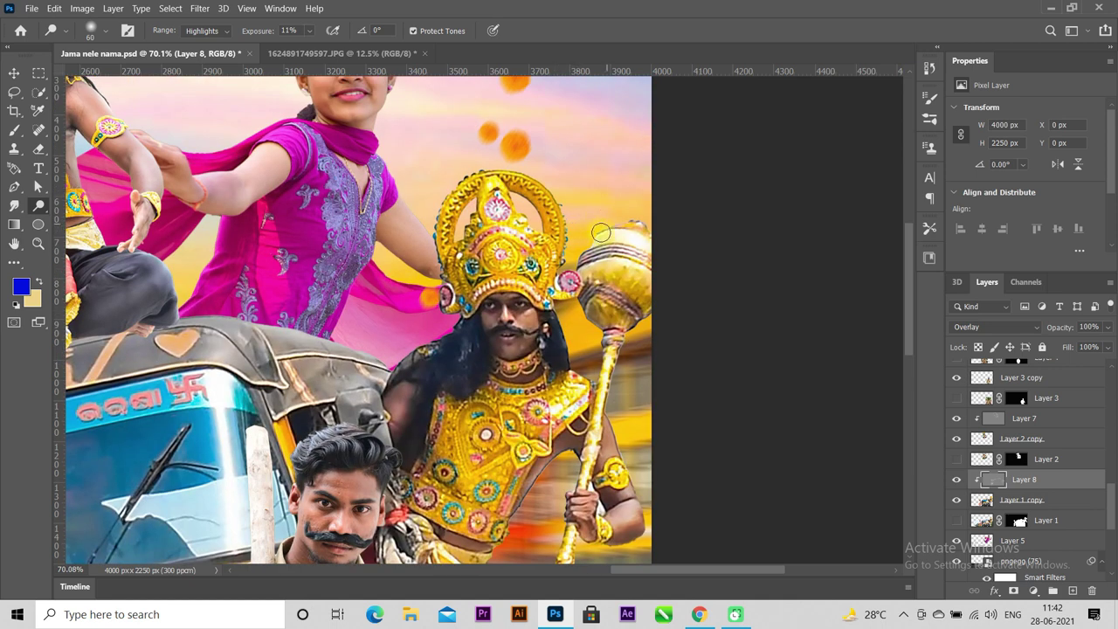
left_click_drag(568, 220, 566, 260)
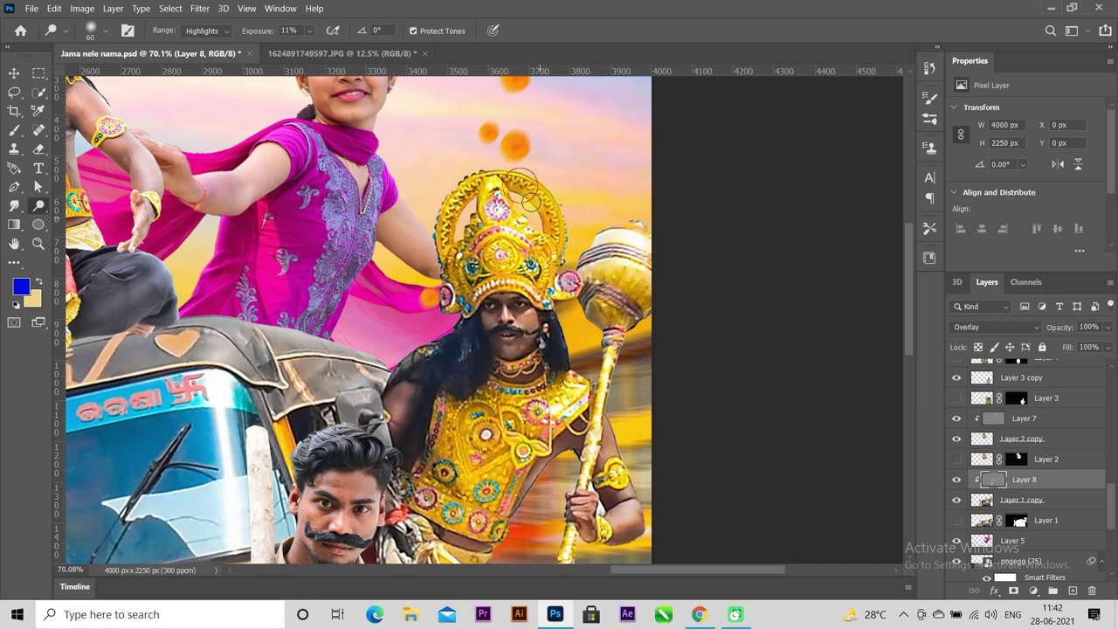
left_click_drag(458, 197, 455, 222)
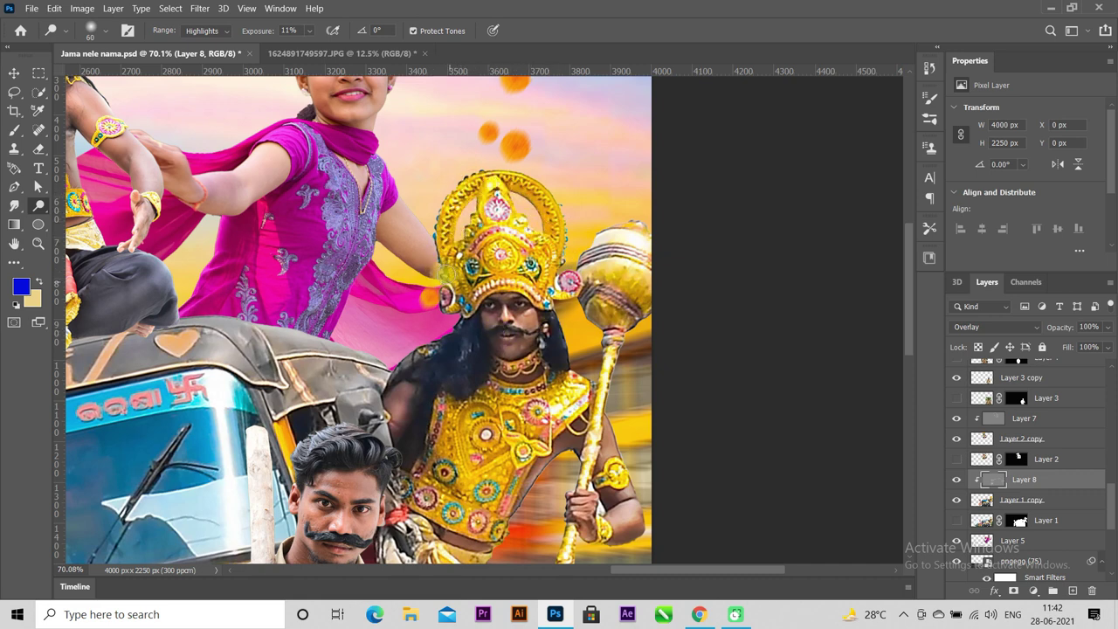
mouse_move(446, 262)
left_mouse_down()
mouse_move(451, 321)
mouse_move(403, 353)
left_mouse_up()
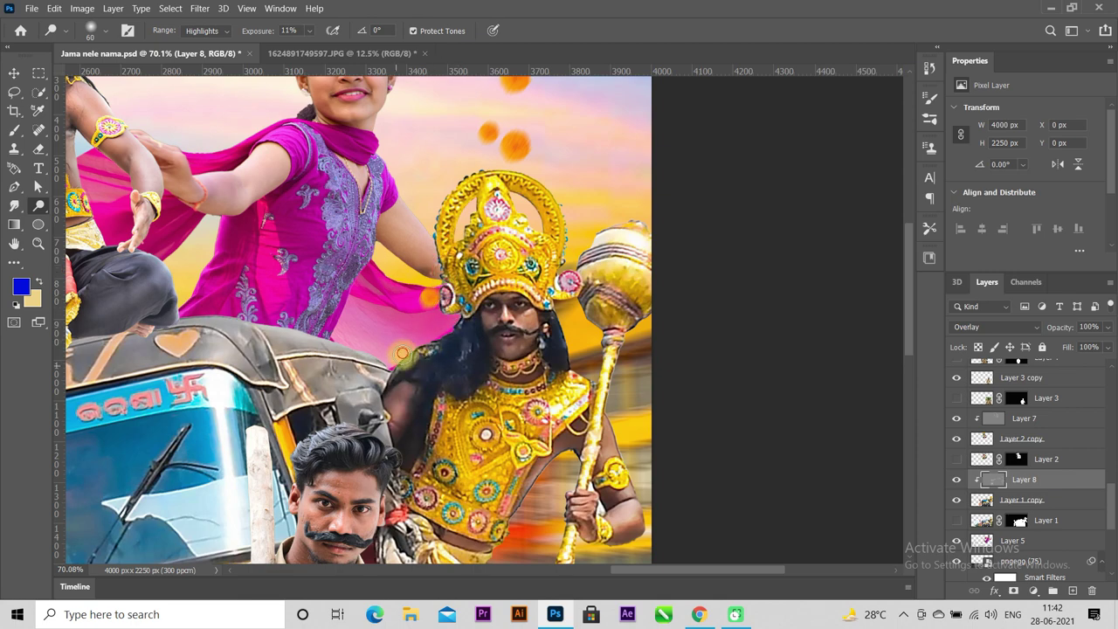
Fit the poster in the window and brighten the crowned character's face and chin
key("ctrl+0")
scroll(747, 277, "up", 5)
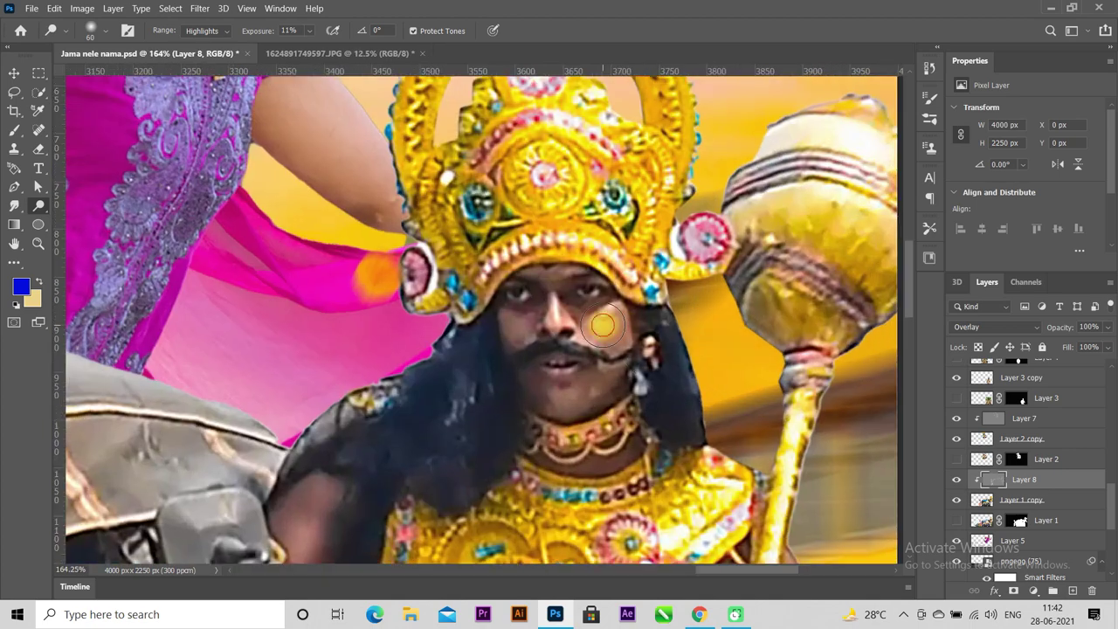
mouse_move(603, 325)
left_mouse_down()
mouse_move(518, 320)
mouse_move(559, 395)
left_mouse_up()
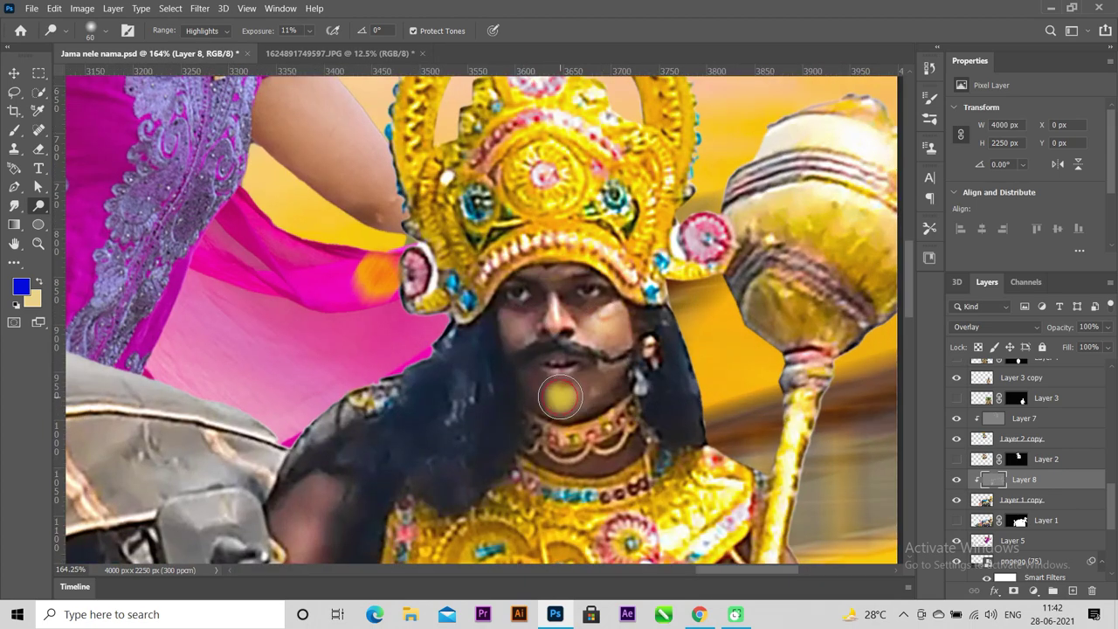
scroll(560, 399, "down", 3)
scroll(567, 407, "down", 3)
scroll(585, 415, "down", 2)
scroll(601, 425, "up", 1)
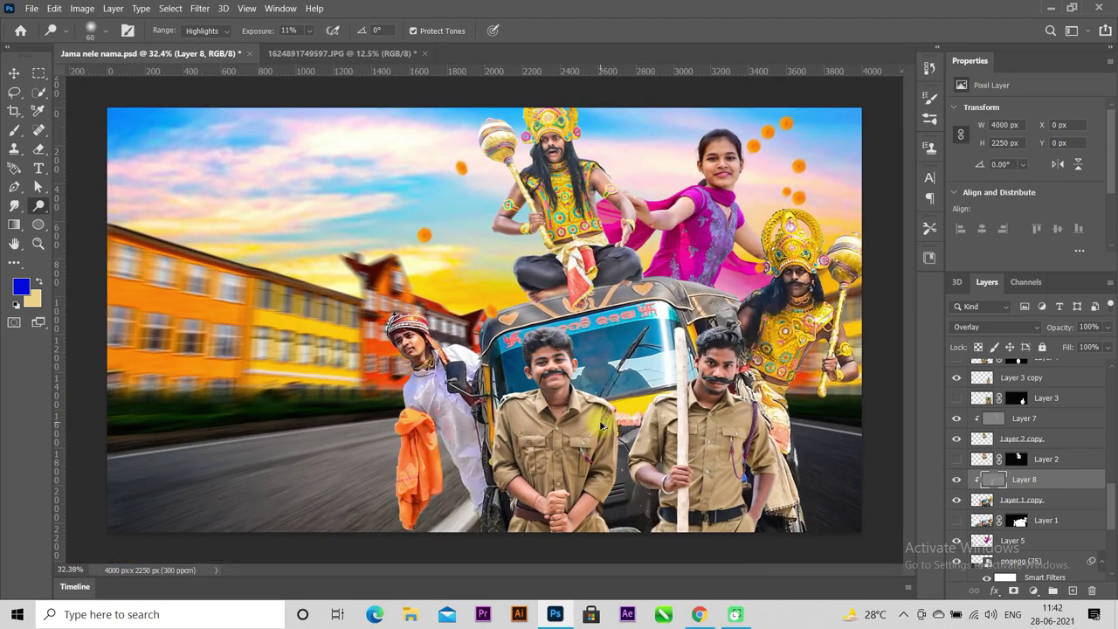
Compare with Layer 8 hidden, brighten the rickshaw windshield, and save the poster
left_click(957, 481)
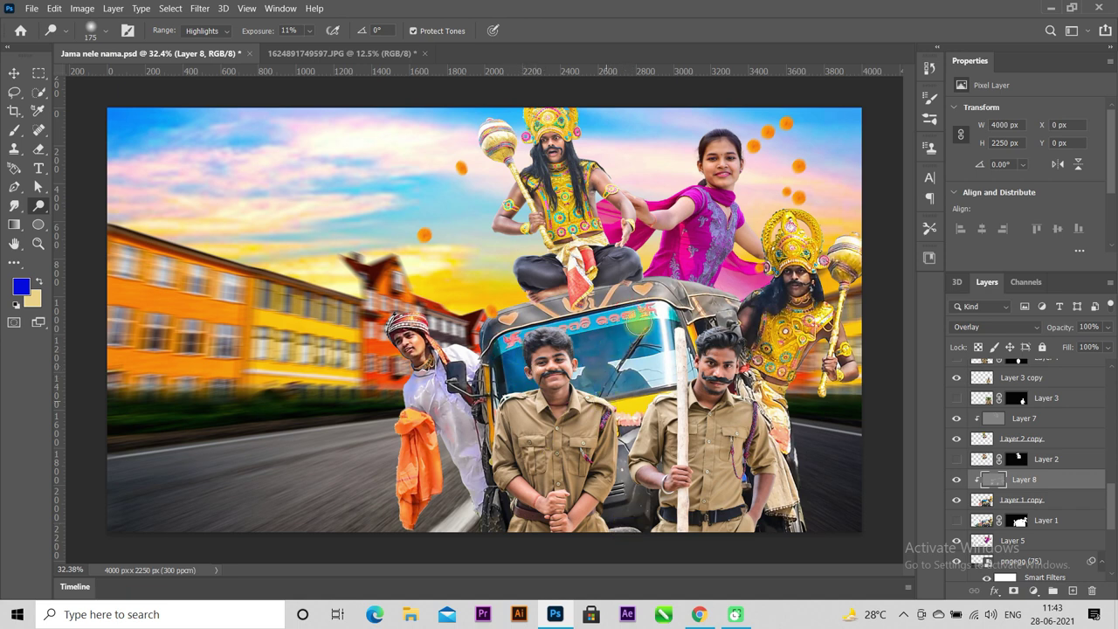
left_click_drag(608, 382, 589, 328)
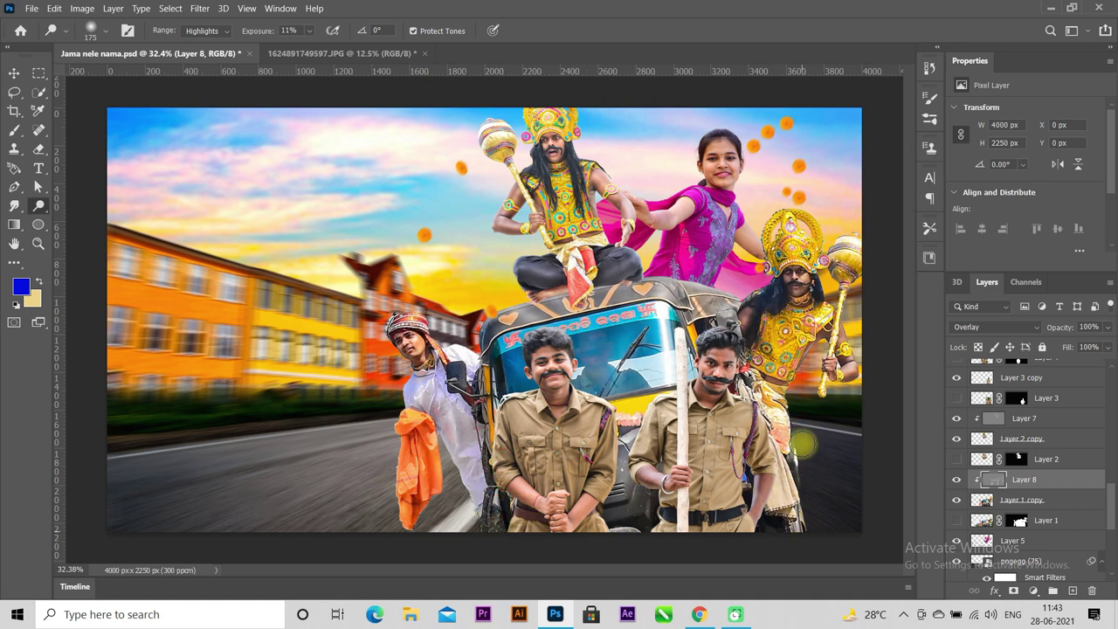
key("ctrl+s")
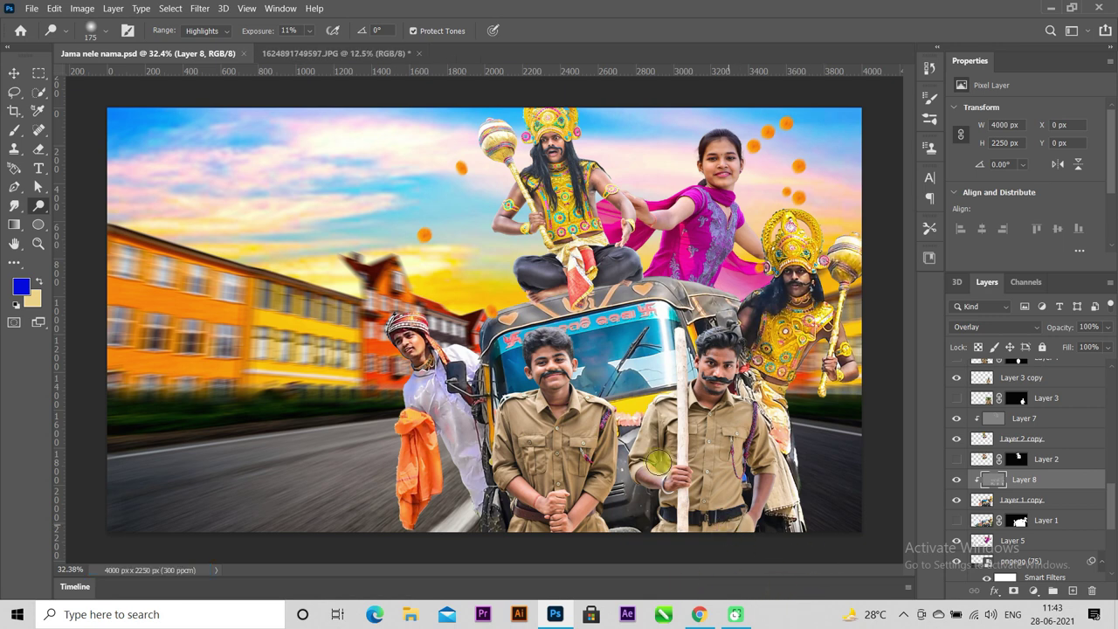
left_click(14, 73)
Add a new layer above Layer 5, fill it with 50% gray, and blend it as Overlay
left_click(683, 218)
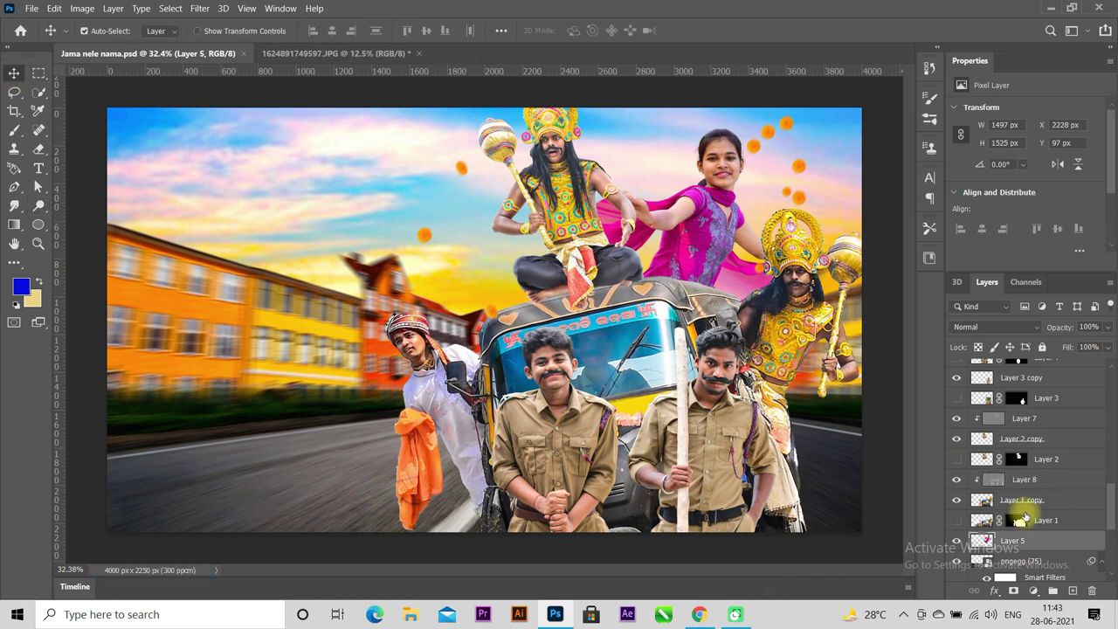
left_click(1073, 590)
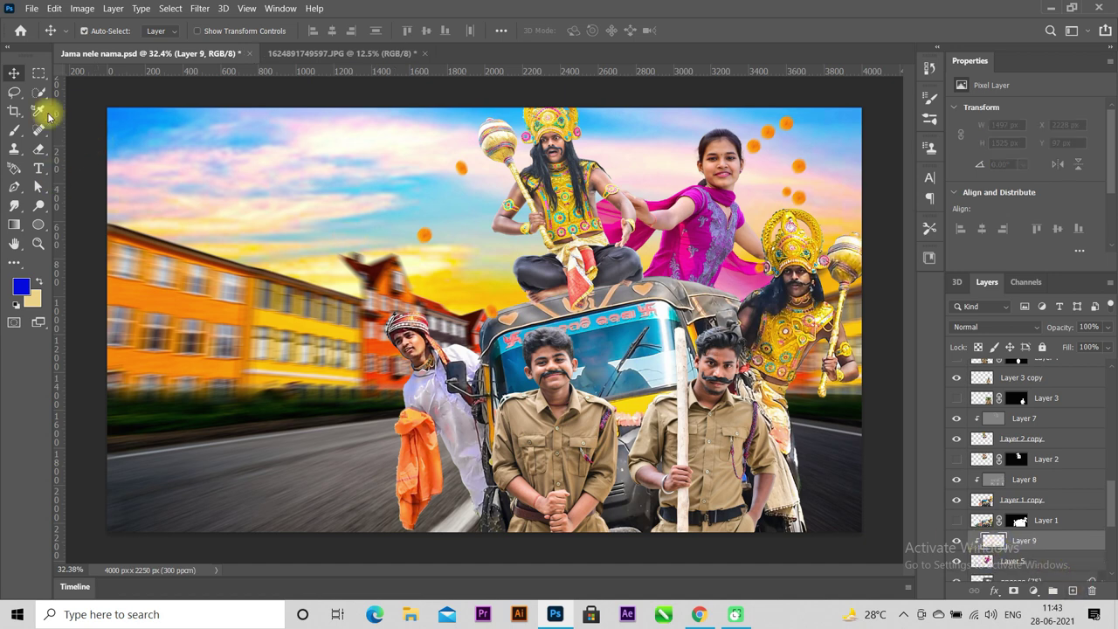
left_click(54, 8)
left_click(87, 222)
left_click(644, 155)
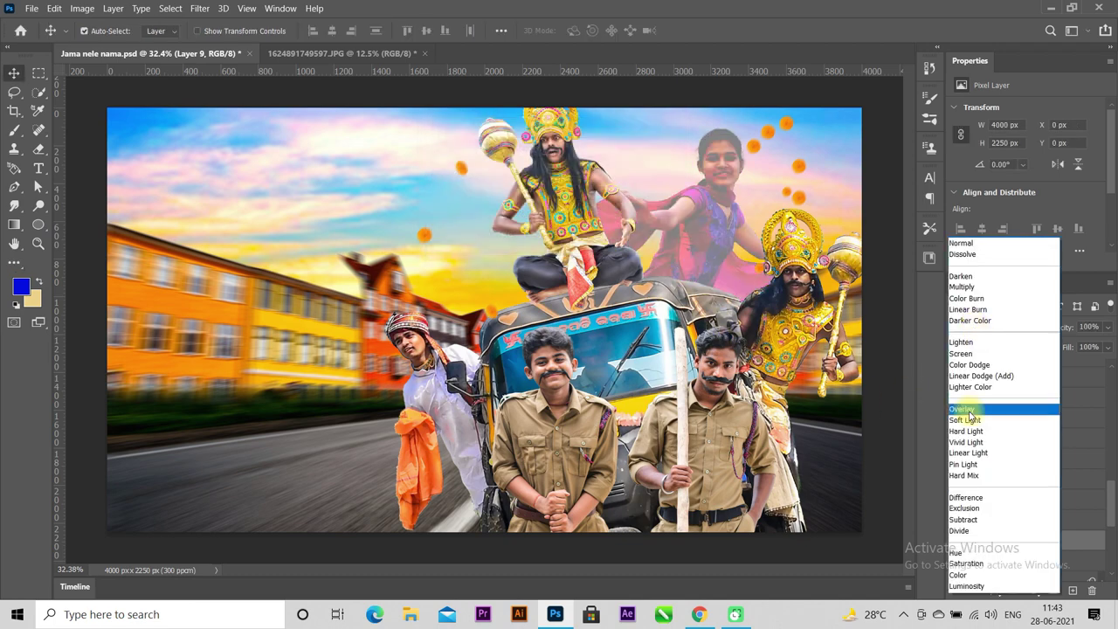
left_click(962, 408)
Switch to the Dodge tool and zoom in on the girl
left_click(39, 206)
left_click(87, 206)
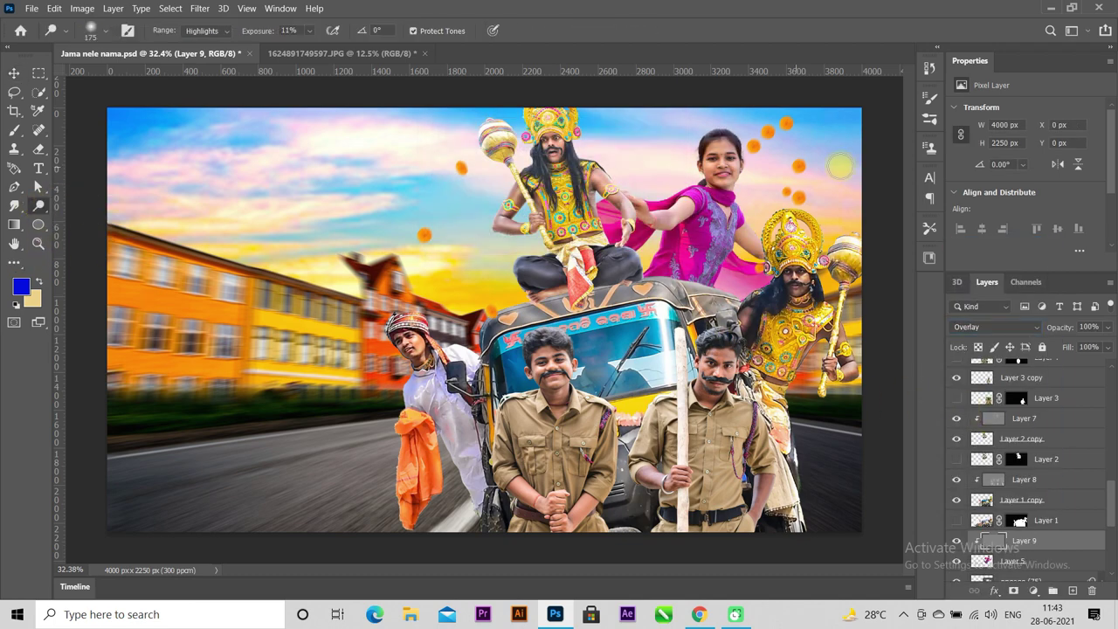
scroll(856, 160, "up", 5)
scroll(786, 222, "up", 3)
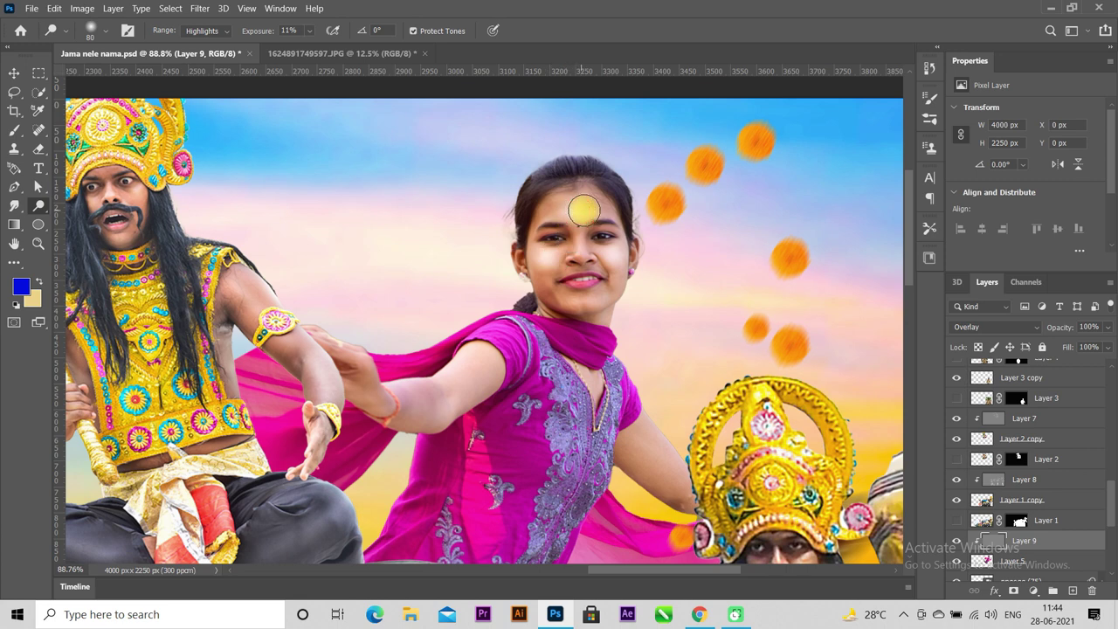
Dodge the girl's face, arm, hand, shoulder and hair edge on Layer 9
left_click_drag(574, 304, 590, 307)
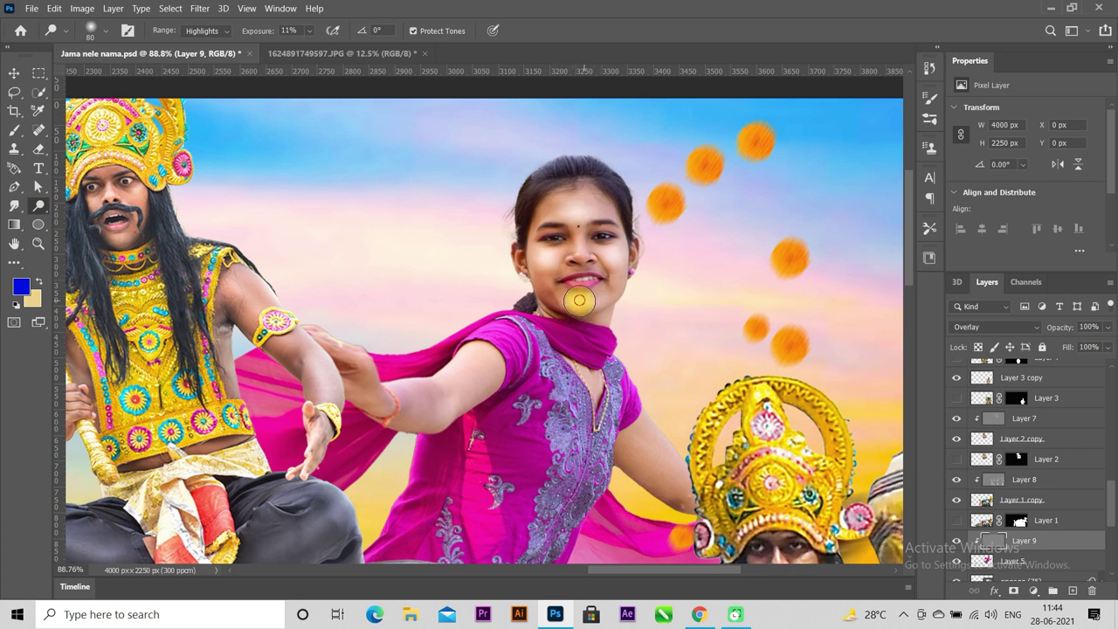
scroll(616, 367, "down", 1)
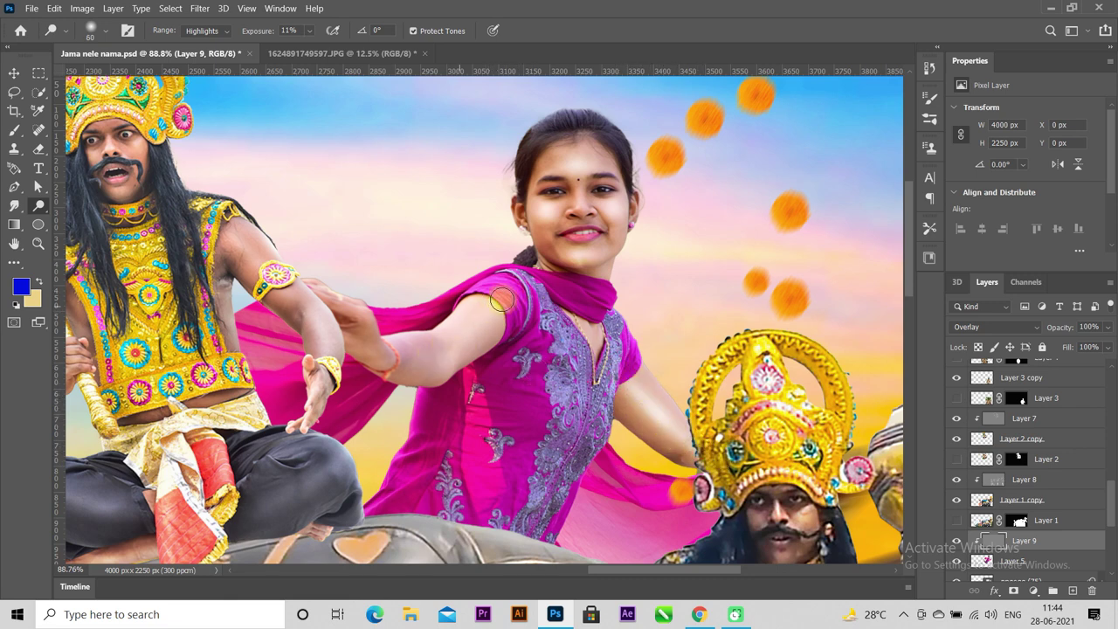
mouse_move(403, 361)
left_mouse_down()
mouse_move(412, 352)
mouse_move(320, 292)
mouse_move(387, 364)
mouse_move(433, 355)
left_mouse_up()
scroll(433, 355, "down", 2)
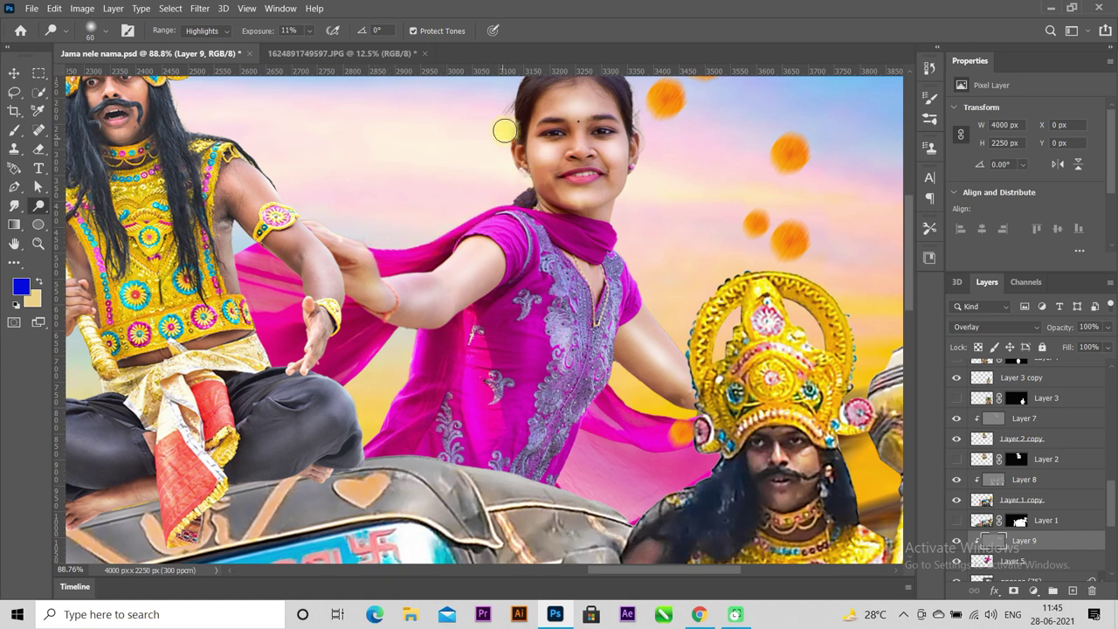
left_click_drag(516, 190, 489, 212)
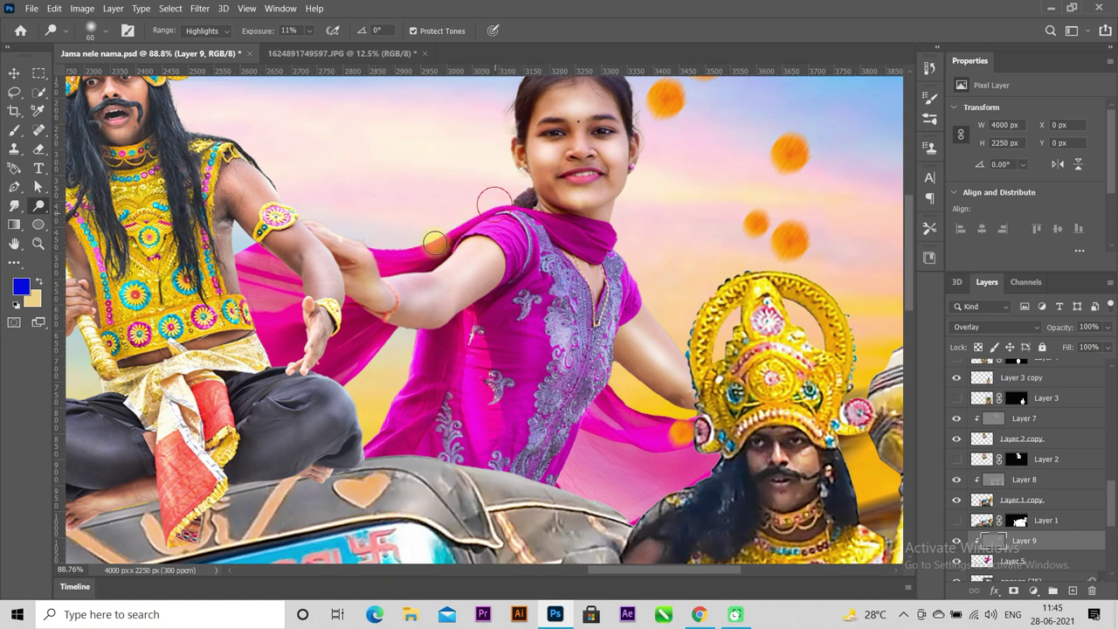
scroll(463, 253, "up", 2)
scroll(511, 275, "up", 2)
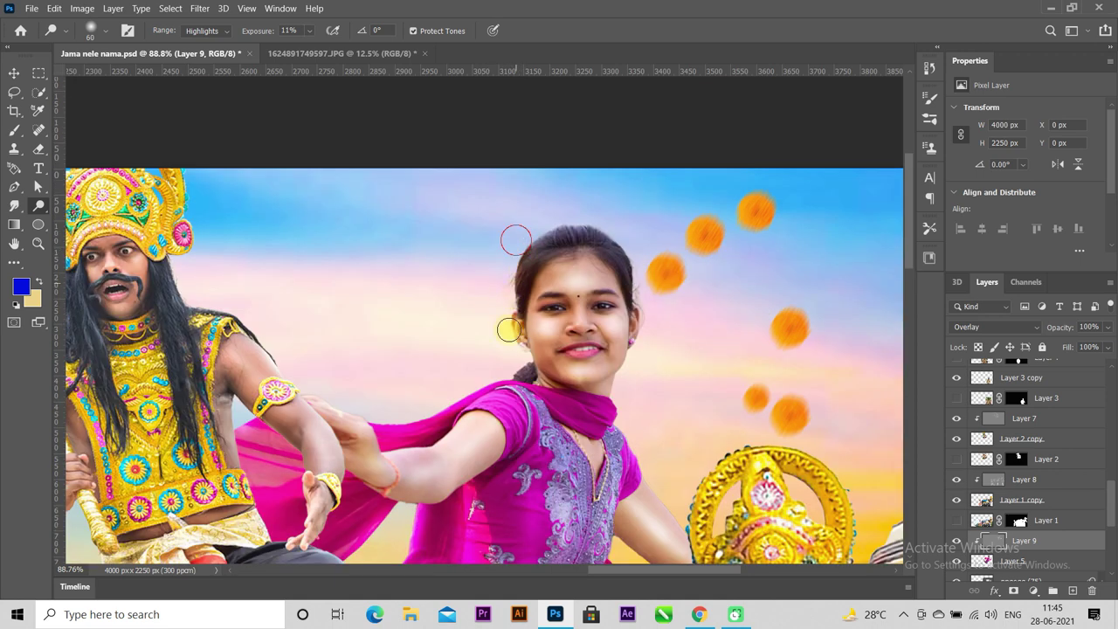
left_click_drag(577, 221, 646, 294)
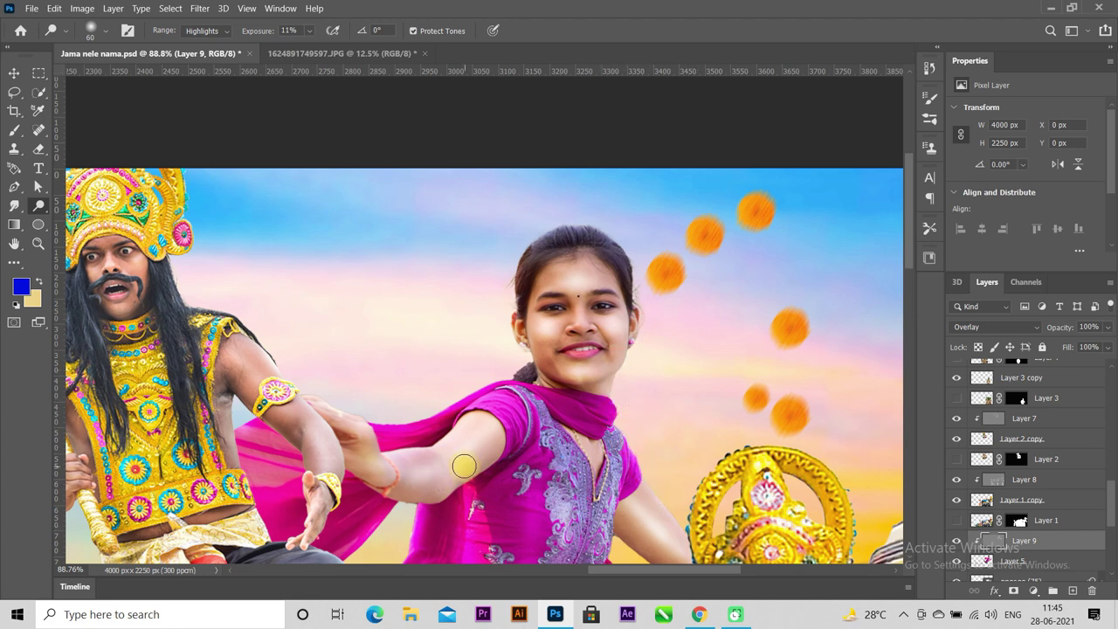
scroll(458, 456, "down", 5)
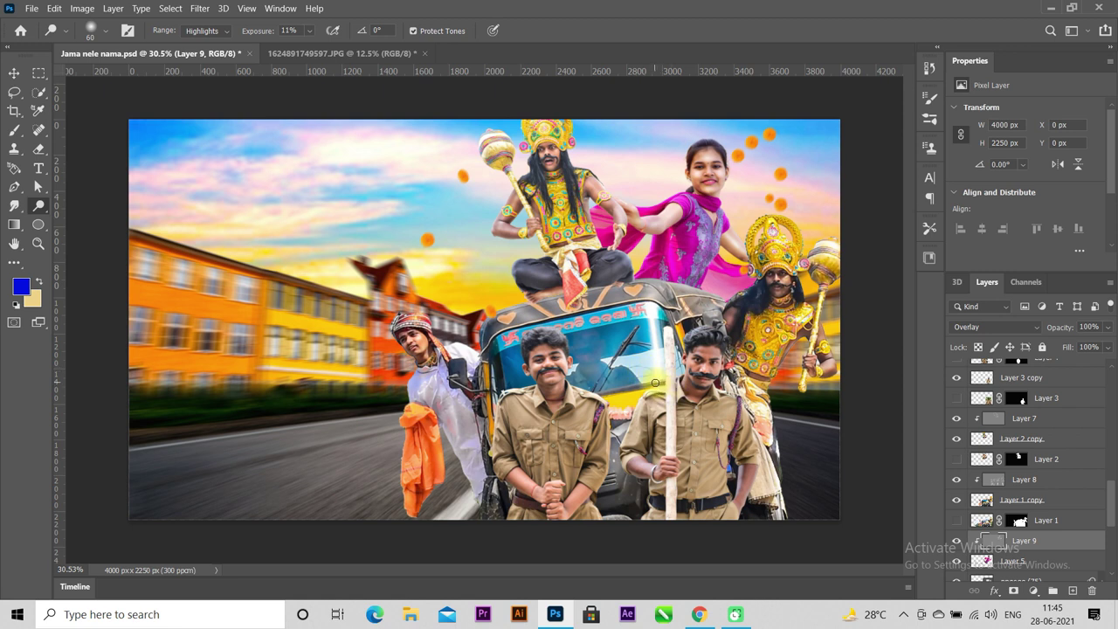
Set Layer 9 to 79% opacity and add a new Layer 10 above Layer 4 copy
left_click(1108, 326)
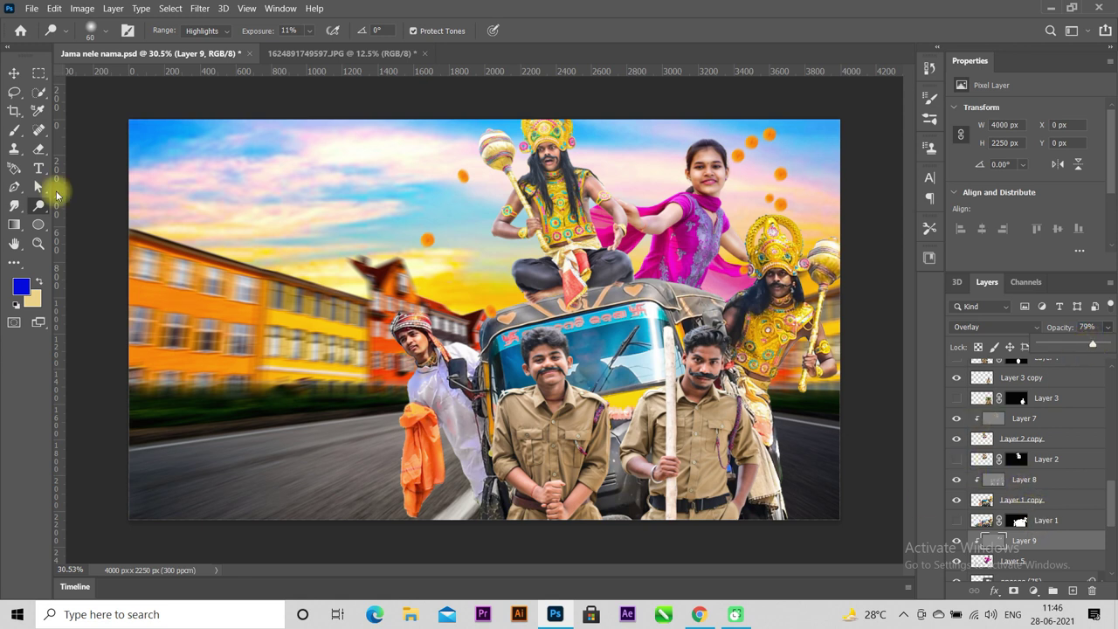
left_click(15, 72)
left_click(654, 449)
left_click(1077, 589)
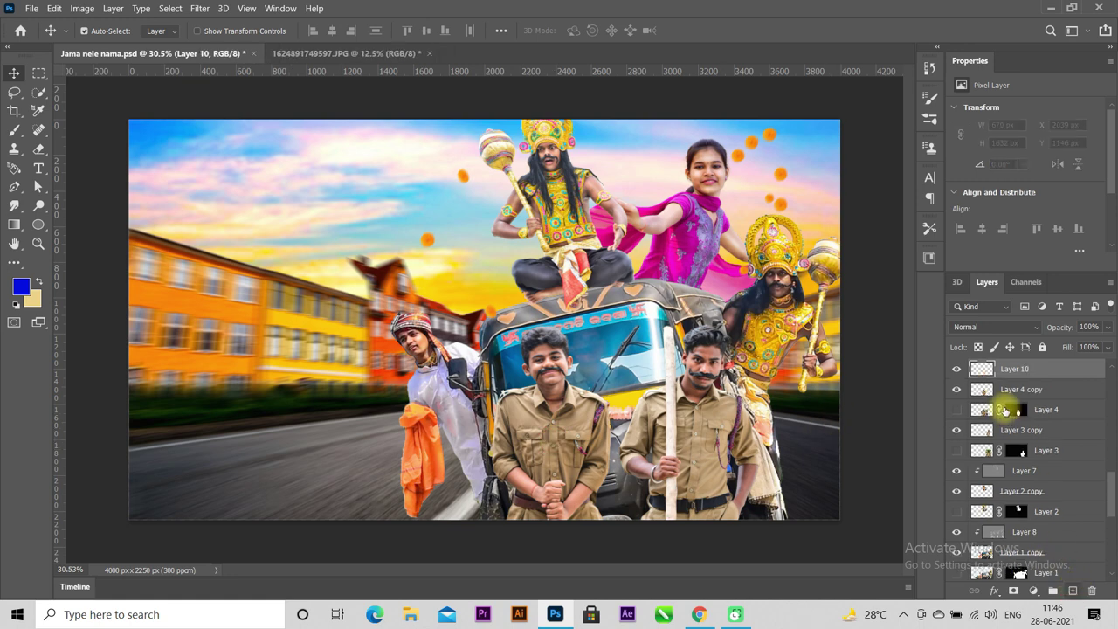
Fill Layer 10 with 50% gray, clip it to Layer 4 copy, and set it to Overlay
left_click(54, 8)
left_click(105, 220)
left_click(647, 152)
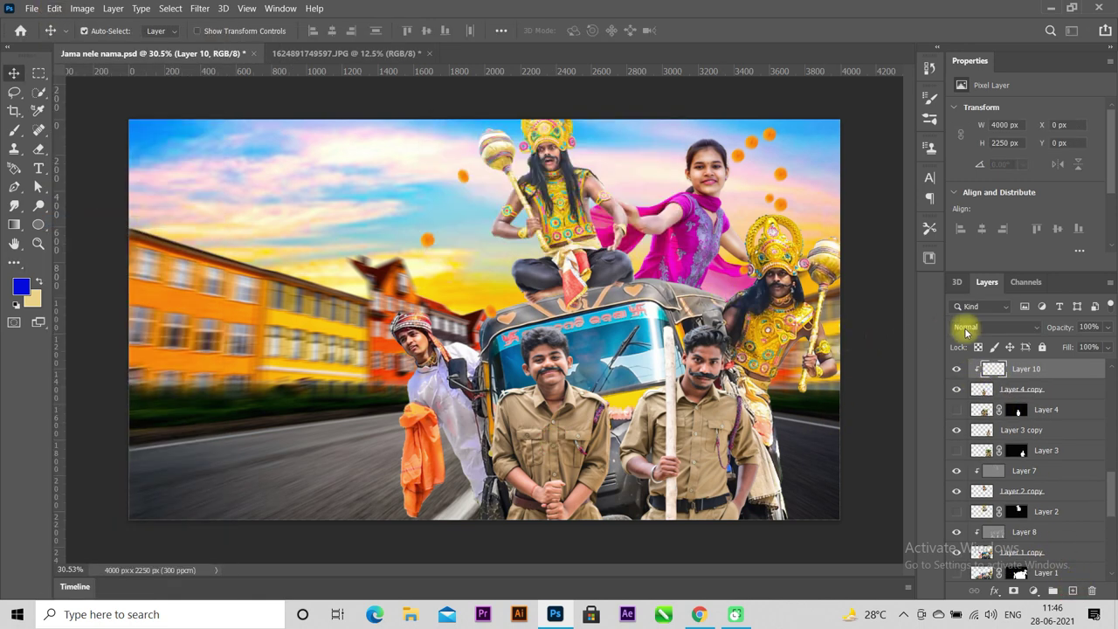
key("ctrl+alt+g")
left_click(969, 327)
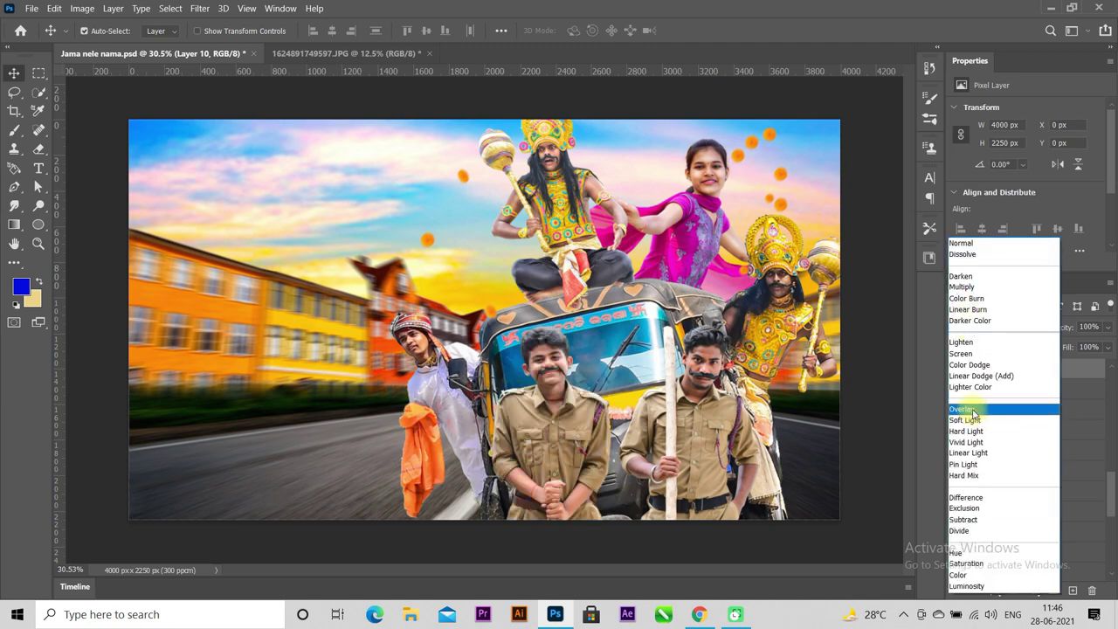
left_click(970, 409)
With the Dodge tool, lighten the left boy's cheek and face from forehead to nose
right_click(37, 206)
left_click(93, 210)
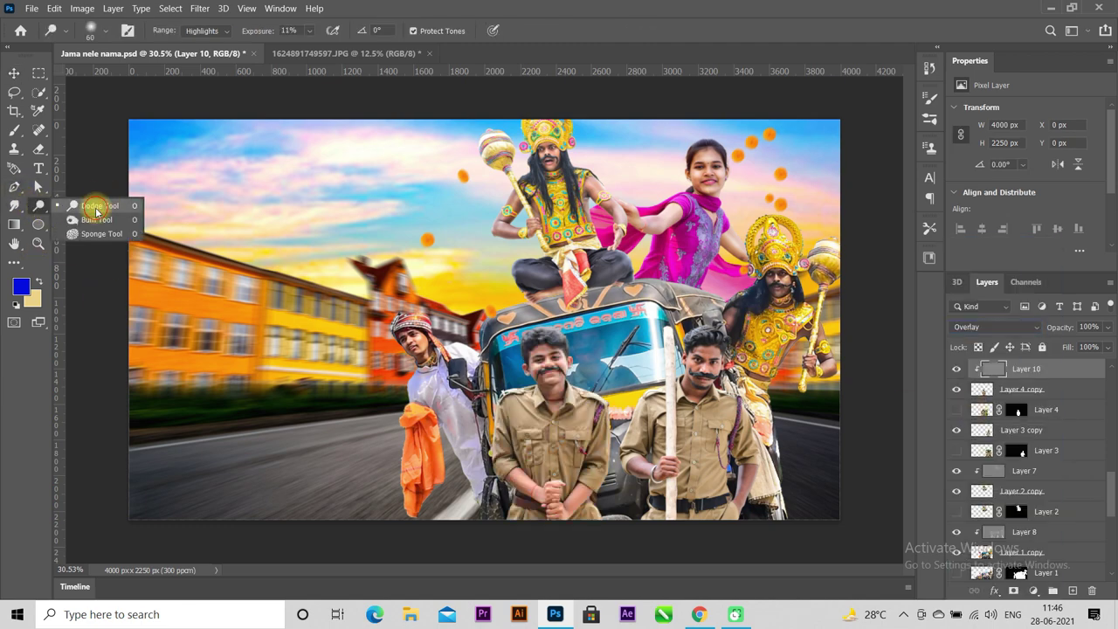
scroll(573, 389, "up", 3)
scroll(572, 389, "up", 3)
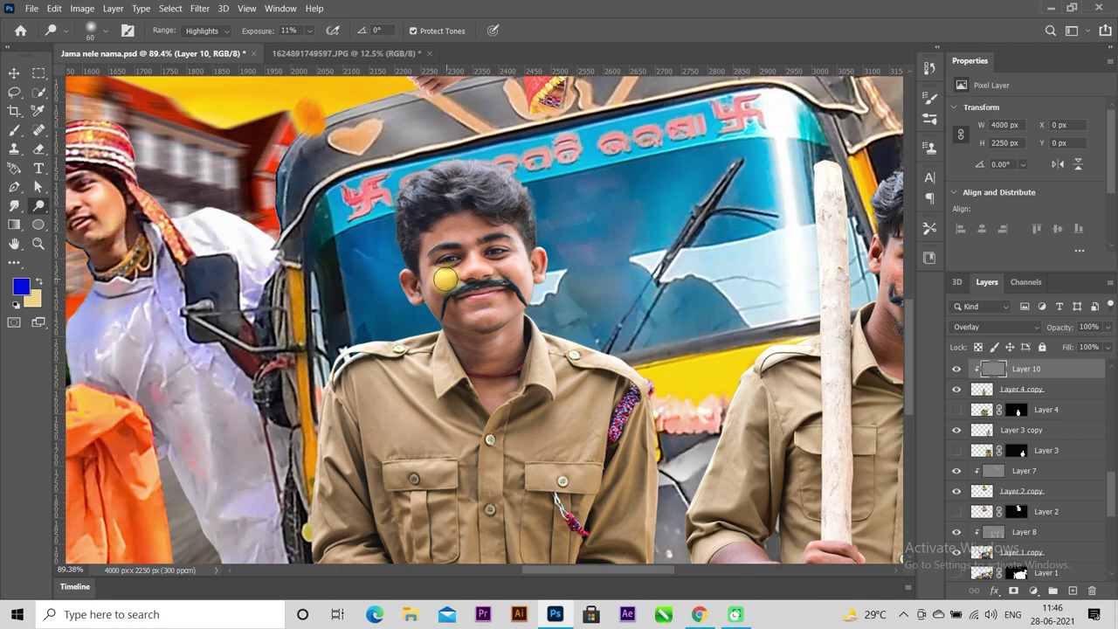
left_click_drag(440, 277, 522, 275)
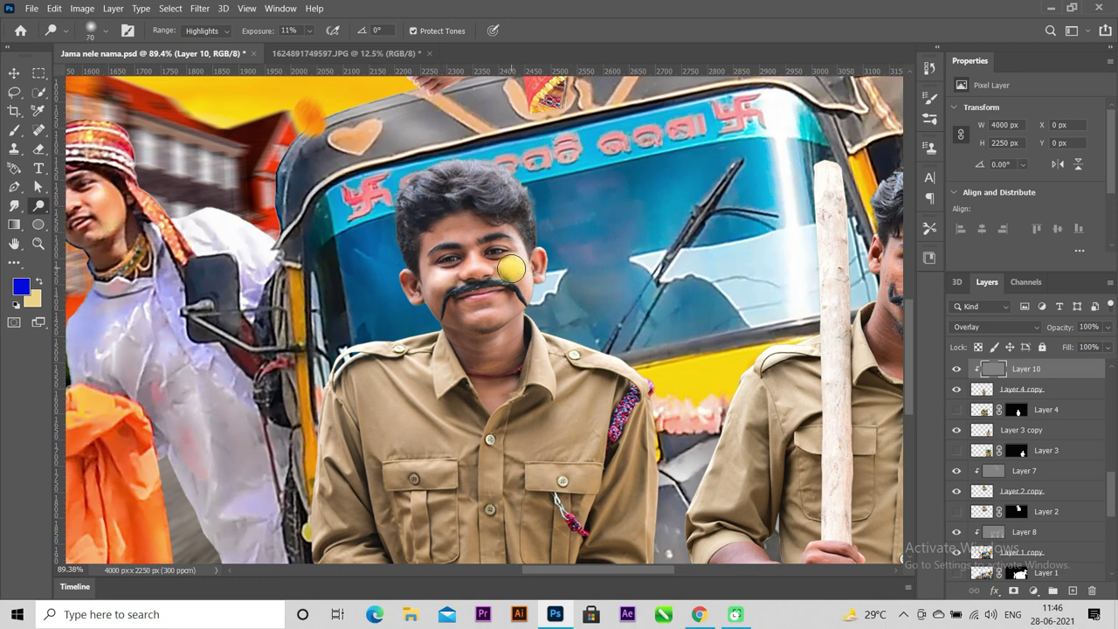
mouse_move(465, 229)
left_mouse_down()
mouse_move(506, 320)
mouse_move(497, 309)
mouse_move(491, 381)
left_mouse_up()
scroll(395, 332, "down", 1)
scroll(384, 341, "down", 2)
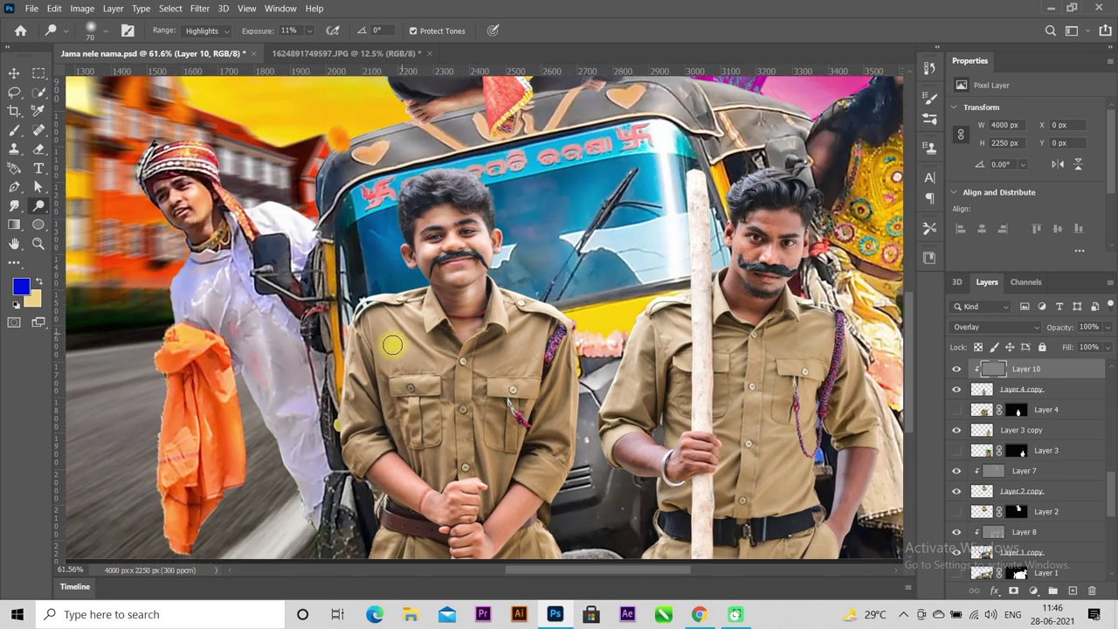
Lighten the boy's shoulder, shirt across the chest, and sleeve cuff
mouse_move(365, 358)
left_mouse_down()
mouse_move(370, 437)
mouse_move(424, 499)
mouse_move(374, 466)
mouse_move(457, 512)
mouse_move(559, 339)
mouse_move(540, 485)
mouse_move(502, 539)
mouse_move(509, 524)
mouse_move(497, 527)
mouse_move(461, 446)
left_mouse_up()
scroll(467, 491, "down", 1)
scroll(467, 455, "up", 1)
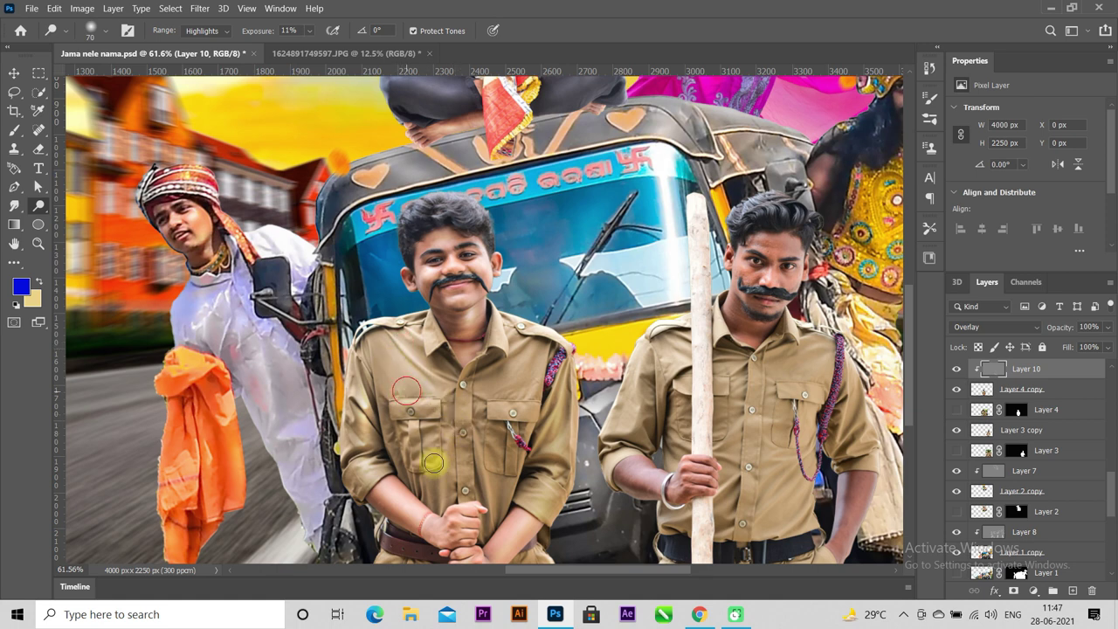
left_click_drag(530, 355, 507, 439)
left_click_drag(512, 352, 463, 426)
scroll(463, 426, "down", 1)
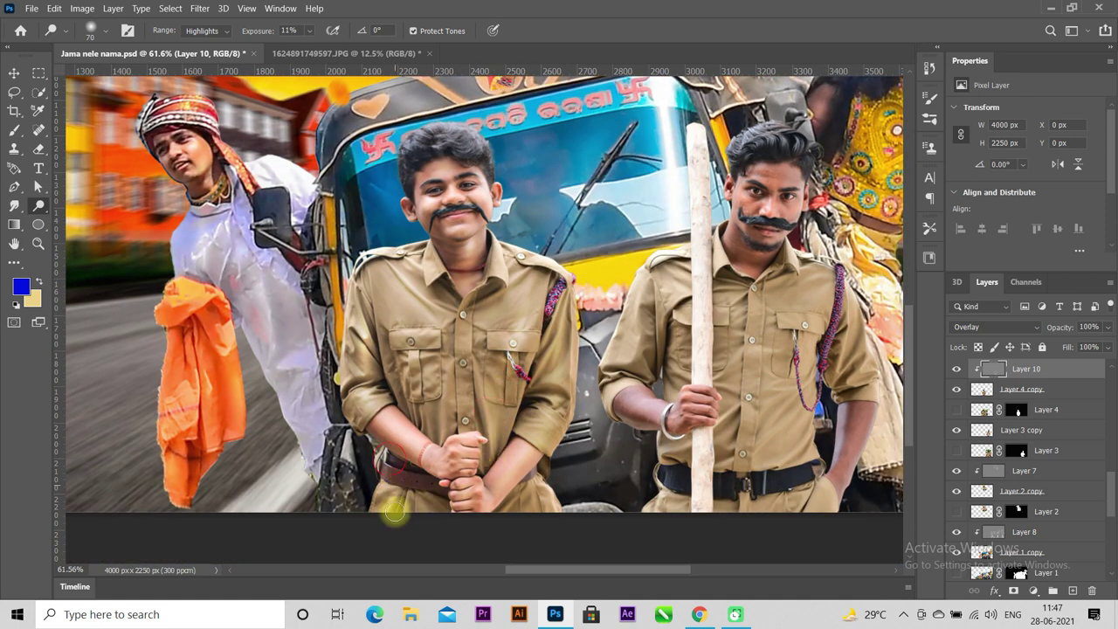
left_click_drag(536, 483, 542, 503)
key("ctrl+0")
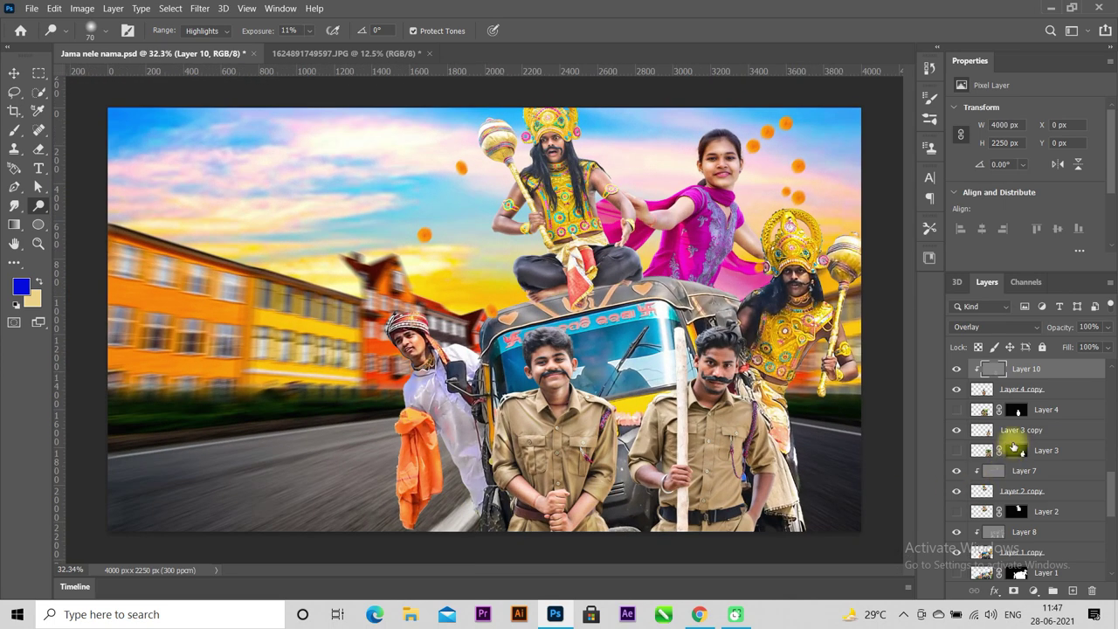
Dodge the rickshaw pillar edge, the boy's hair and the area near his hands
left_click(14, 73)
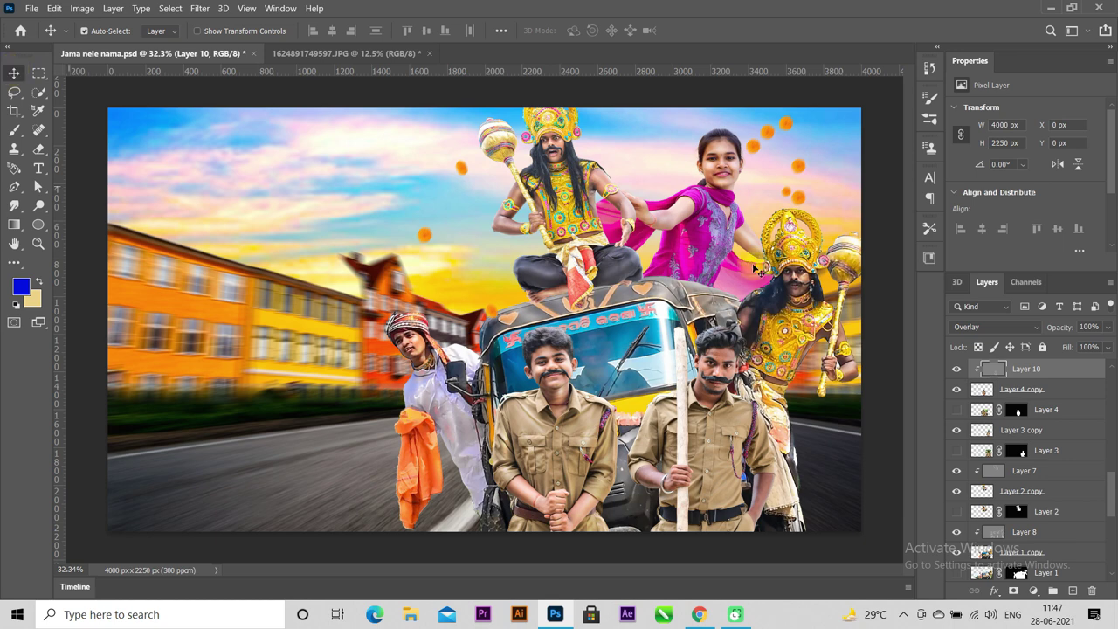
left_click(38, 205)
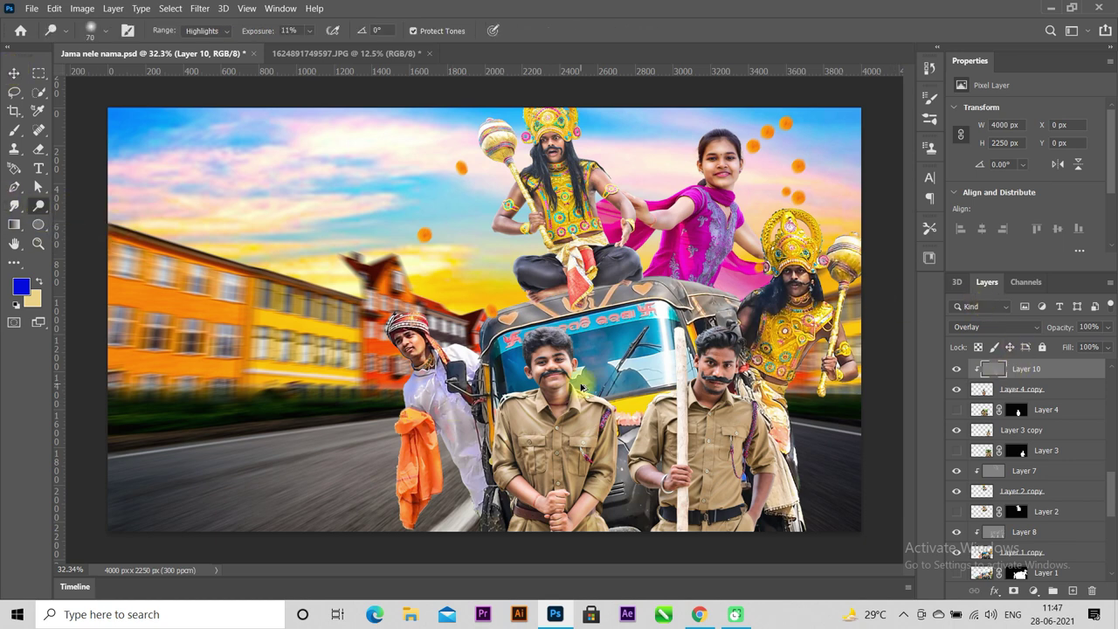
scroll(568, 393, "up", 3)
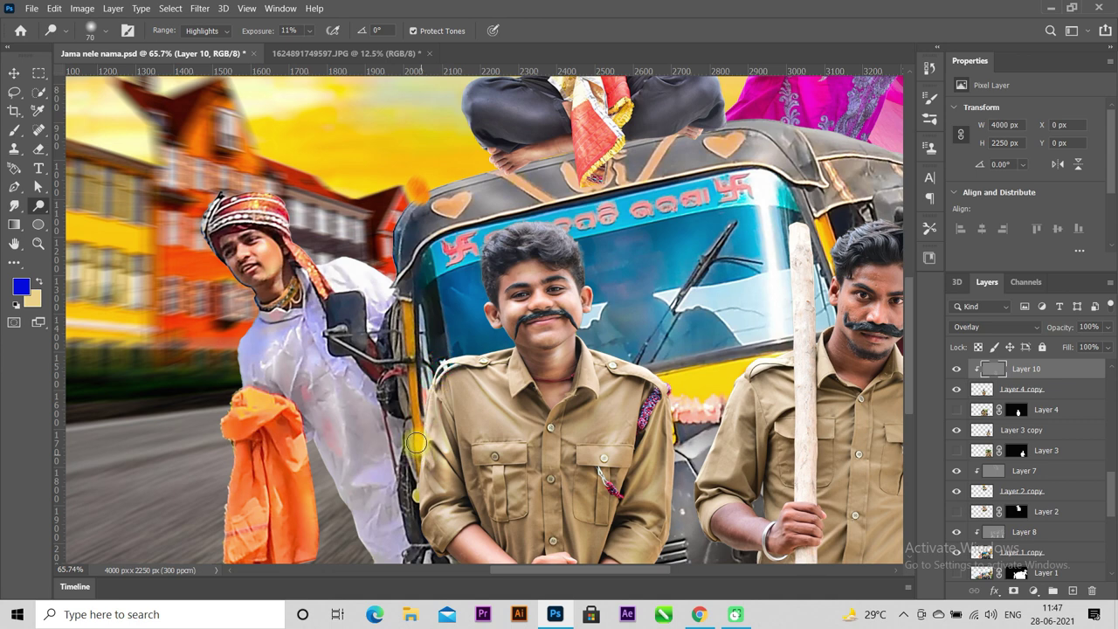
scroll(421, 436, "down", 1)
mouse_move(420, 404)
left_mouse_down()
mouse_move(431, 489)
mouse_move(462, 550)
left_mouse_up()
left_click_drag(563, 187, 666, 384)
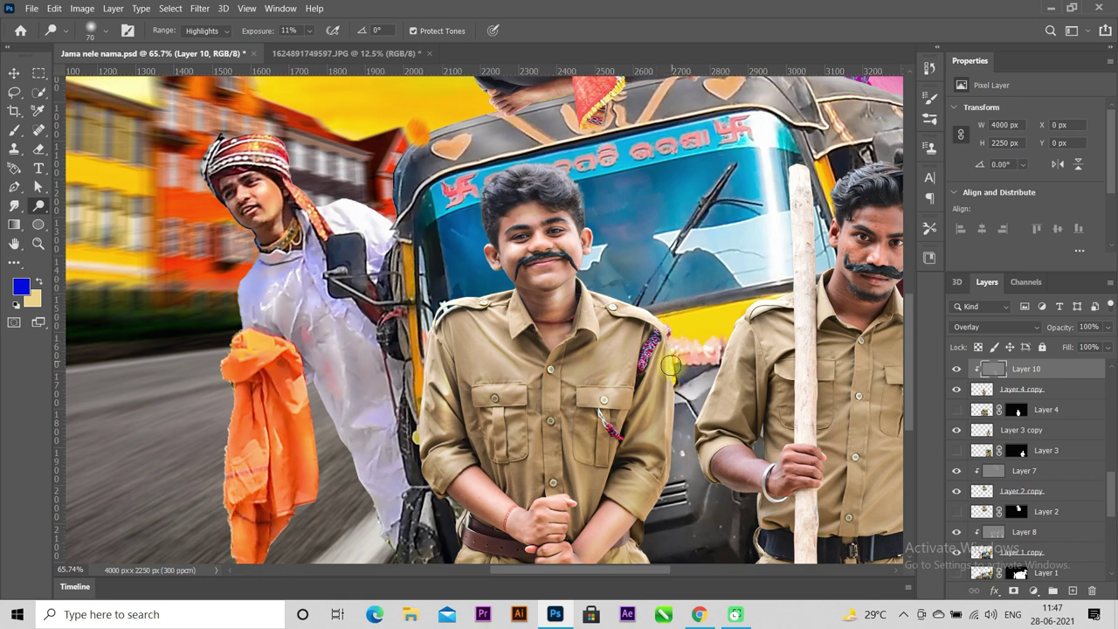
mouse_move(644, 518)
left_mouse_down()
mouse_move(591, 571)
mouse_move(637, 534)
left_mouse_up()
key("ctrl+0")
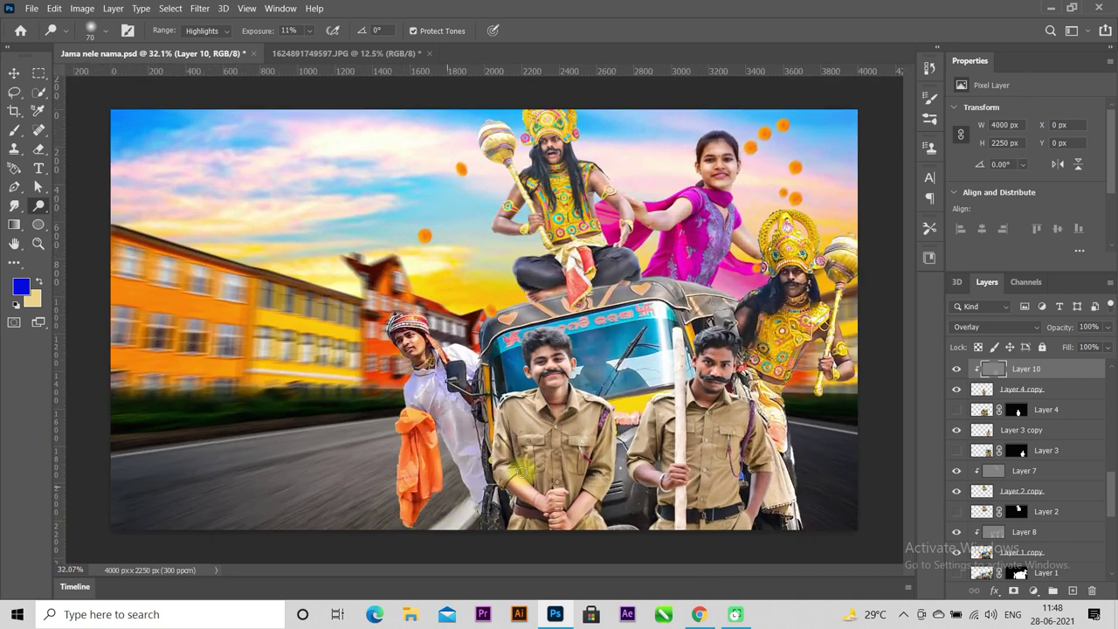
Add Layer 11 above Layer 3 copy, clip it, fill with 50% gray, and set Overlay
left_click(17, 82)
left_click(718, 436)
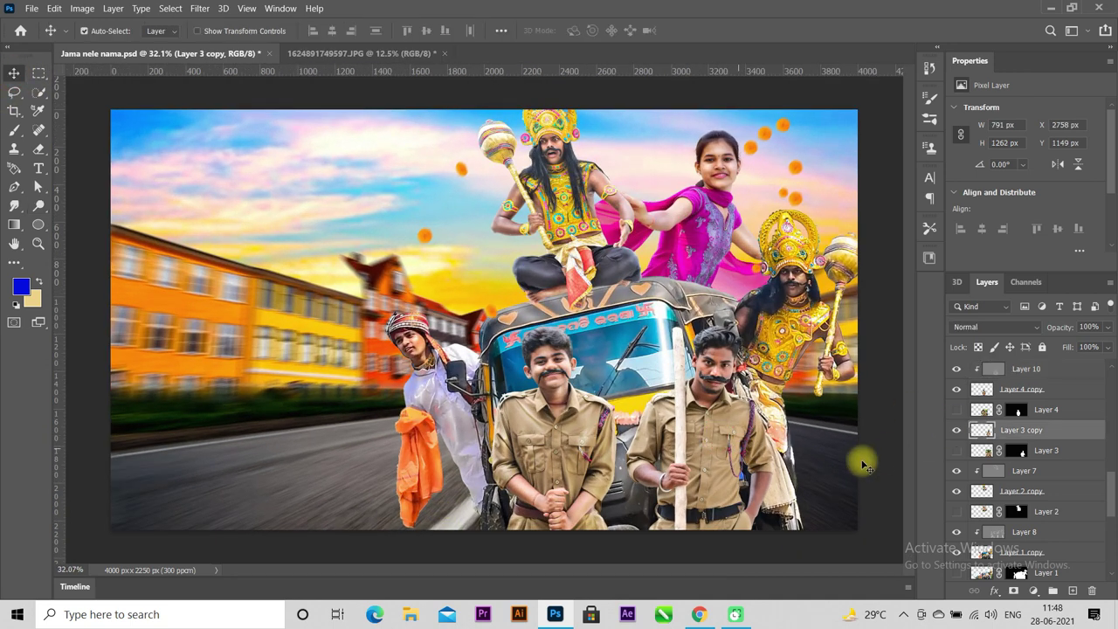
left_click(1072, 591)
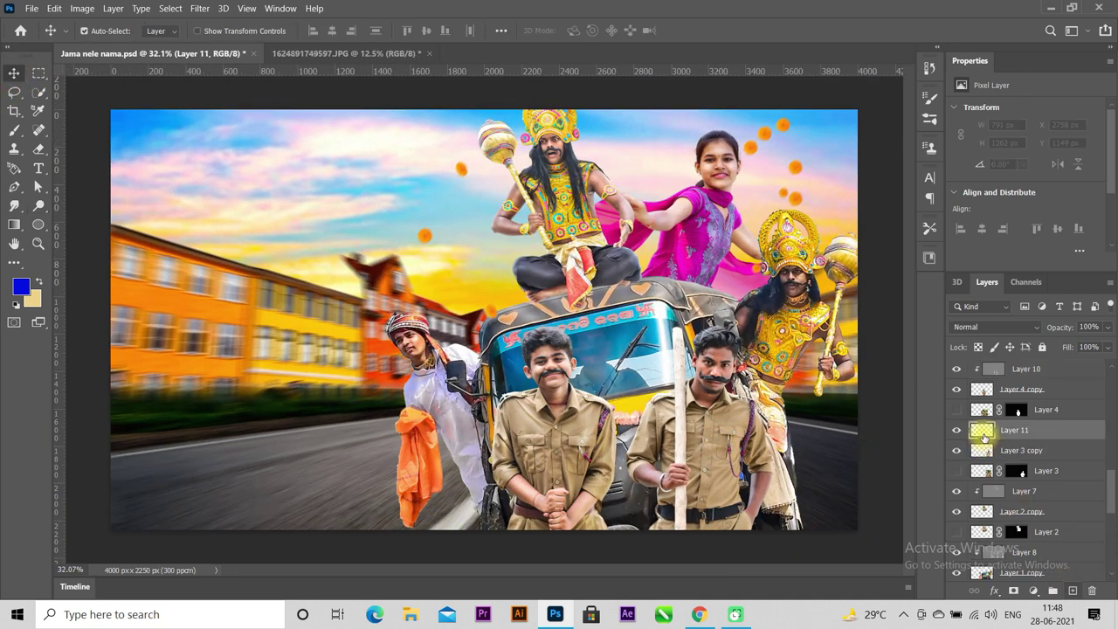
key("ctrl+alt+g")
left_click(54, 8)
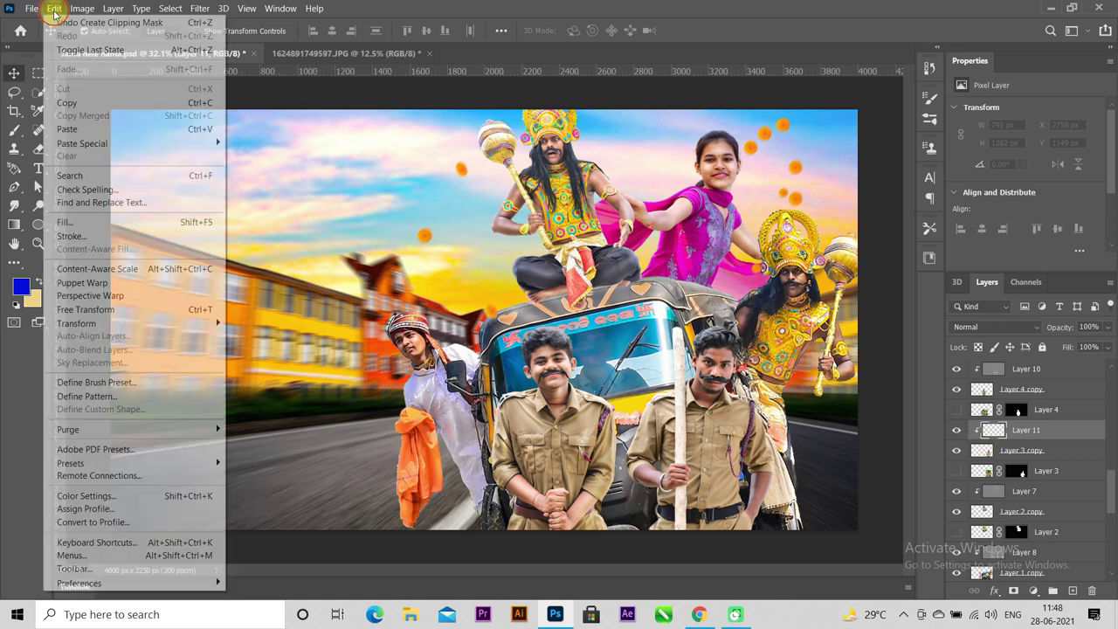
left_click(107, 235)
left_click(642, 154)
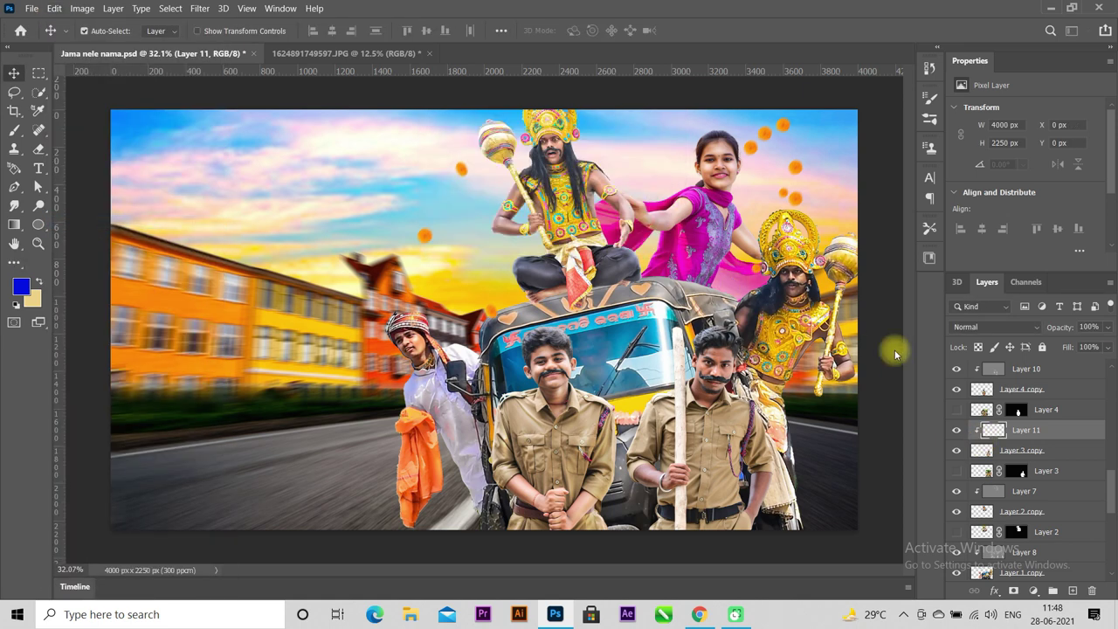
left_click(980, 330)
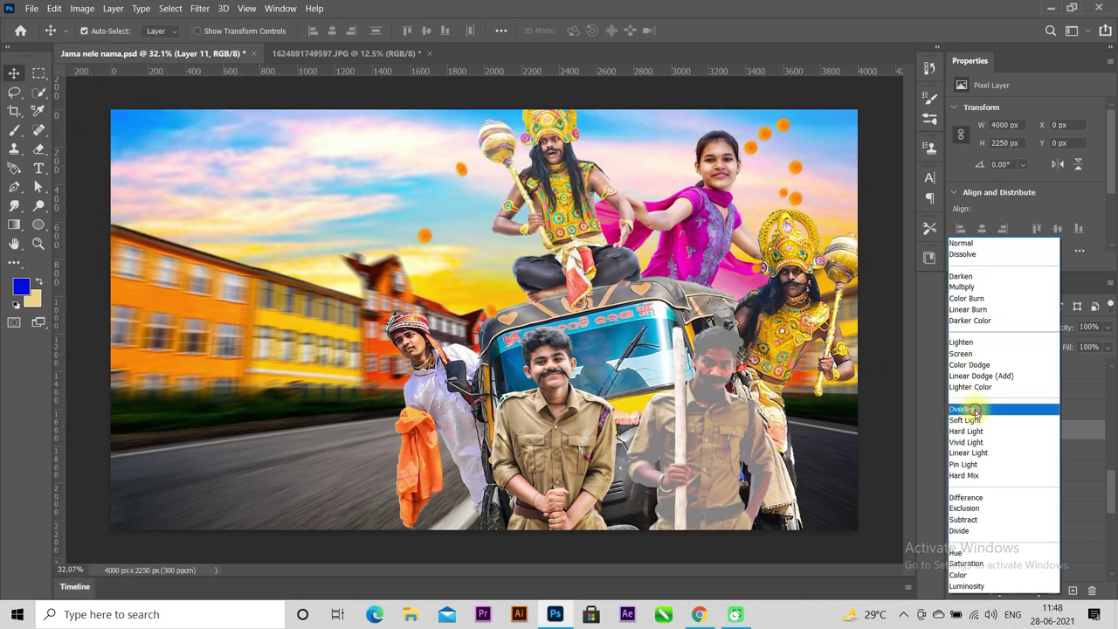
left_click(975, 410)
Dodge the right man's cheek and moustache area
left_click(38, 205)
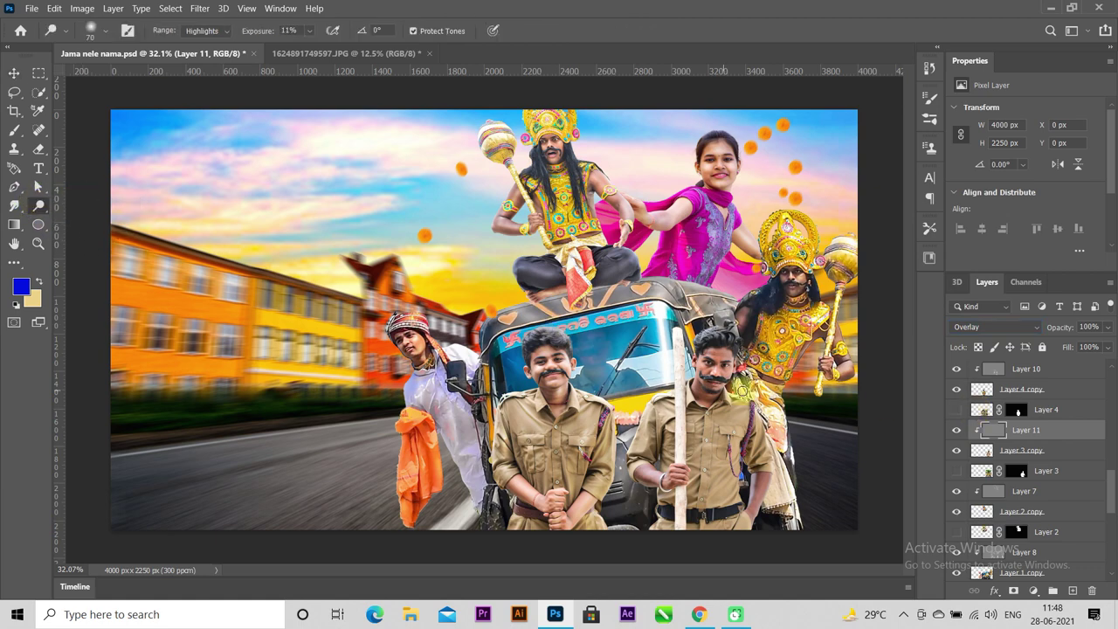
scroll(725, 391, "up", 3)
left_click_drag(775, 433, 497, 285)
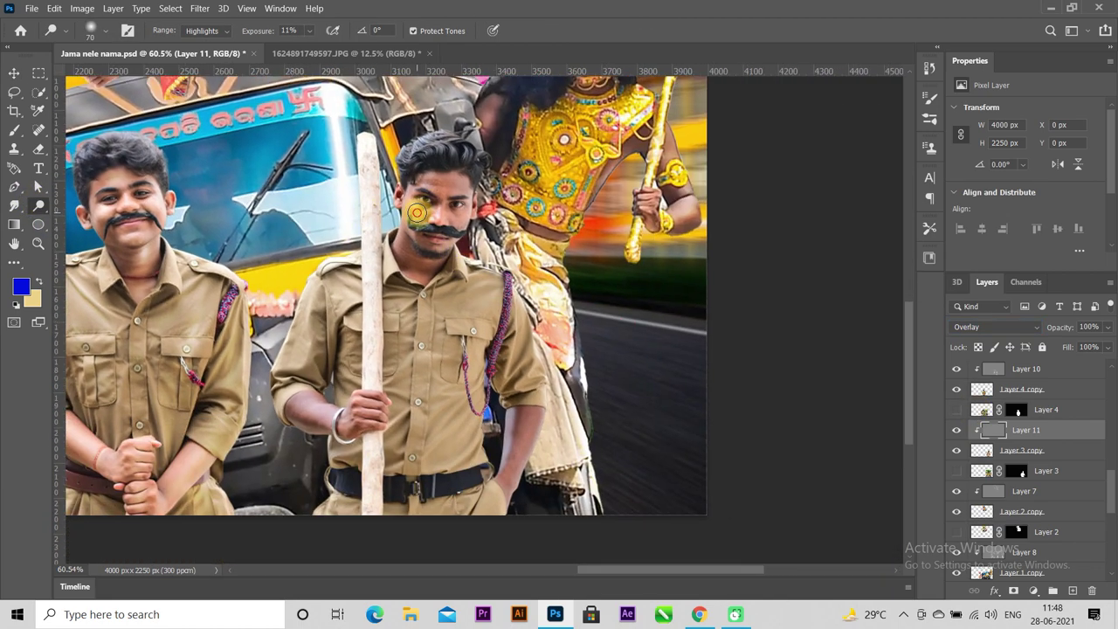
mouse_move(417, 212)
left_mouse_down()
mouse_move(446, 229)
mouse_move(418, 217)
mouse_move(442, 210)
mouse_move(446, 185)
left_mouse_up()
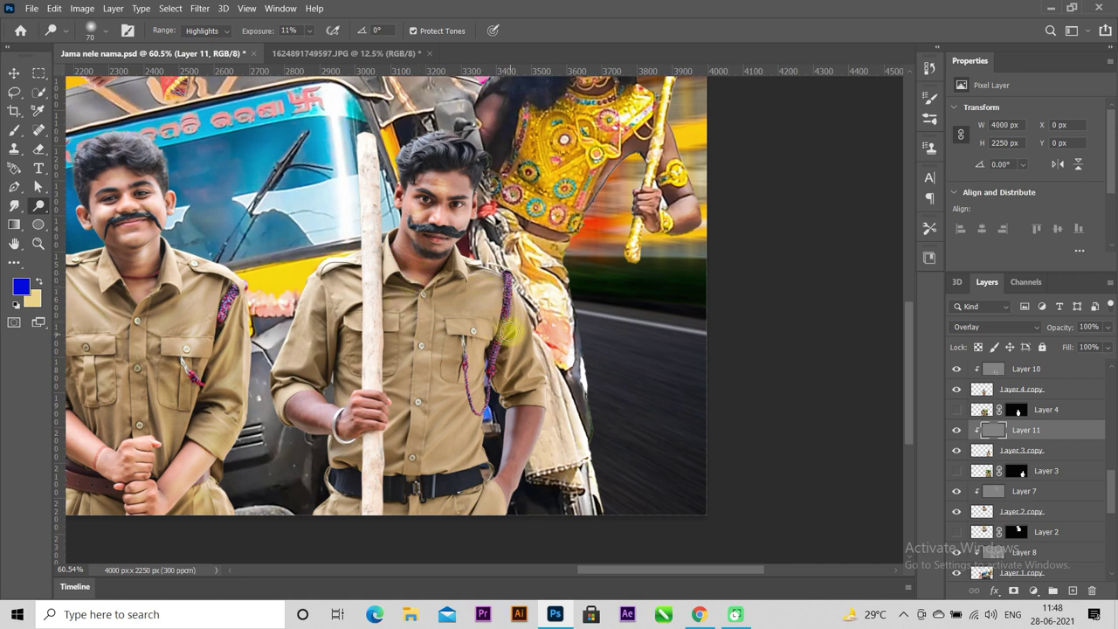
scroll(503, 297, "down", 2)
Lighten both of the man's sleeves, the shirt near the stick, and the shirt front and belt
left_click_drag(515, 299, 529, 348)
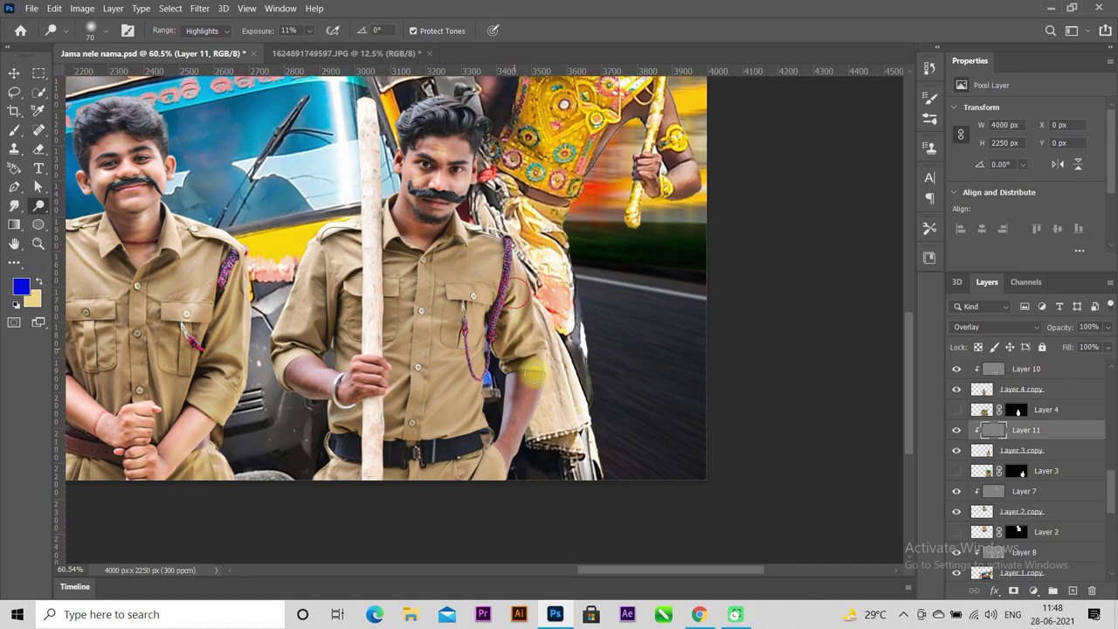
left_click_drag(527, 345, 489, 496)
mouse_move(340, 339)
left_mouse_down()
mouse_move(312, 309)
mouse_move(297, 378)
mouse_move(295, 358)
mouse_move(362, 380)
mouse_move(393, 271)
mouse_move(377, 355)
mouse_move(468, 274)
mouse_move(437, 394)
mouse_move(453, 415)
left_mouse_up()
scroll(453, 415, "down", 1)
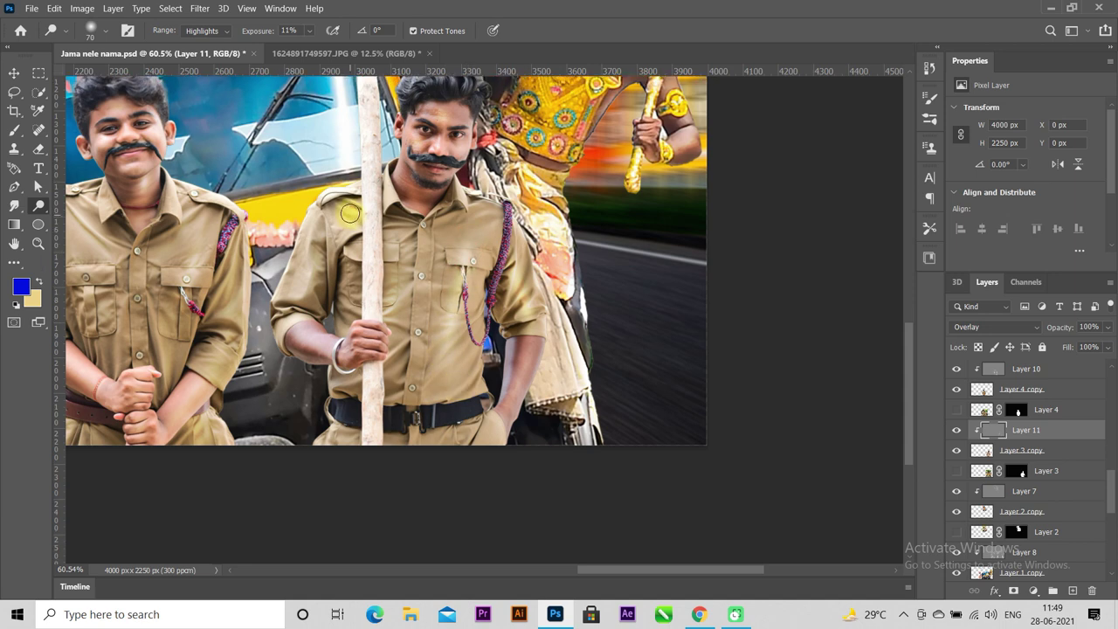
mouse_move(312, 256)
left_mouse_down()
mouse_move(297, 315)
mouse_move(356, 253)
left_mouse_up()
mouse_move(348, 311)
left_mouse_down()
mouse_move(429, 395)
mouse_move(406, 419)
mouse_move(414, 378)
mouse_move(355, 420)
mouse_move(359, 350)
left_mouse_up()
scroll(360, 354, "up", 1)
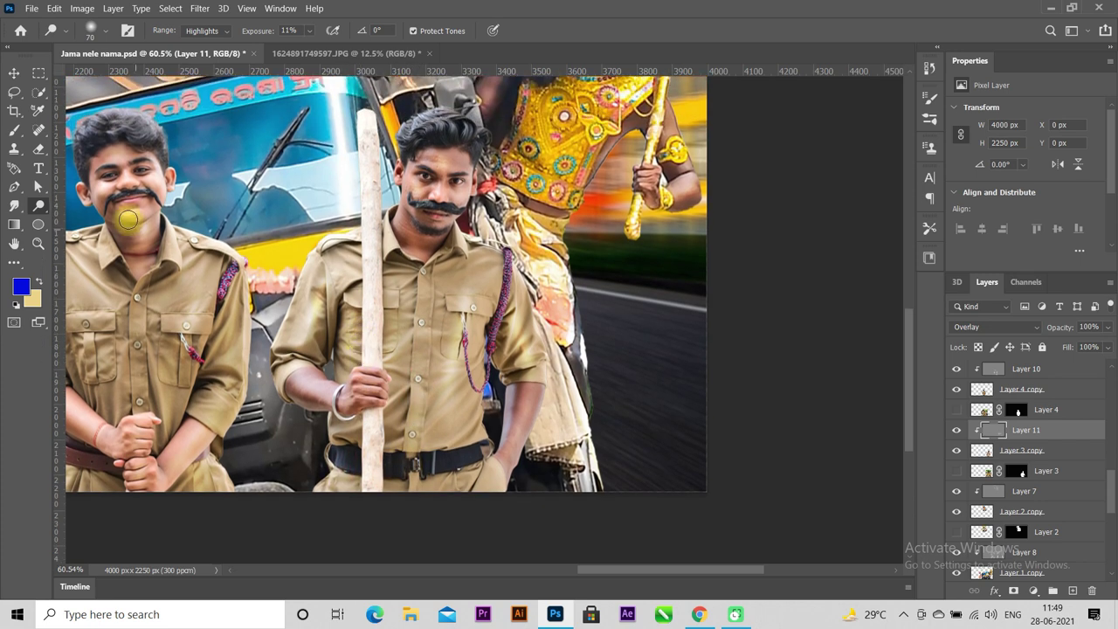
Briefly try a smaller Burn brush, then dodge the man's shoulder and arm down to the belt
right_click(38, 205)
left_click(83, 223)
key("bracketleft")
key("bracketleft")
key("bracketleft")
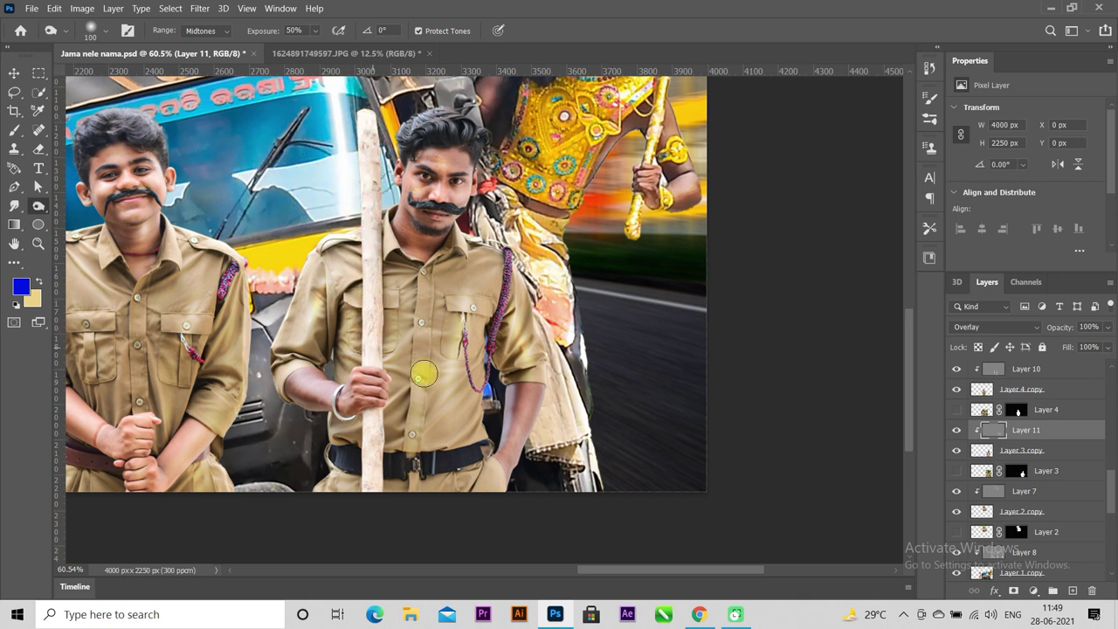
scroll(424, 370, "down", 1)
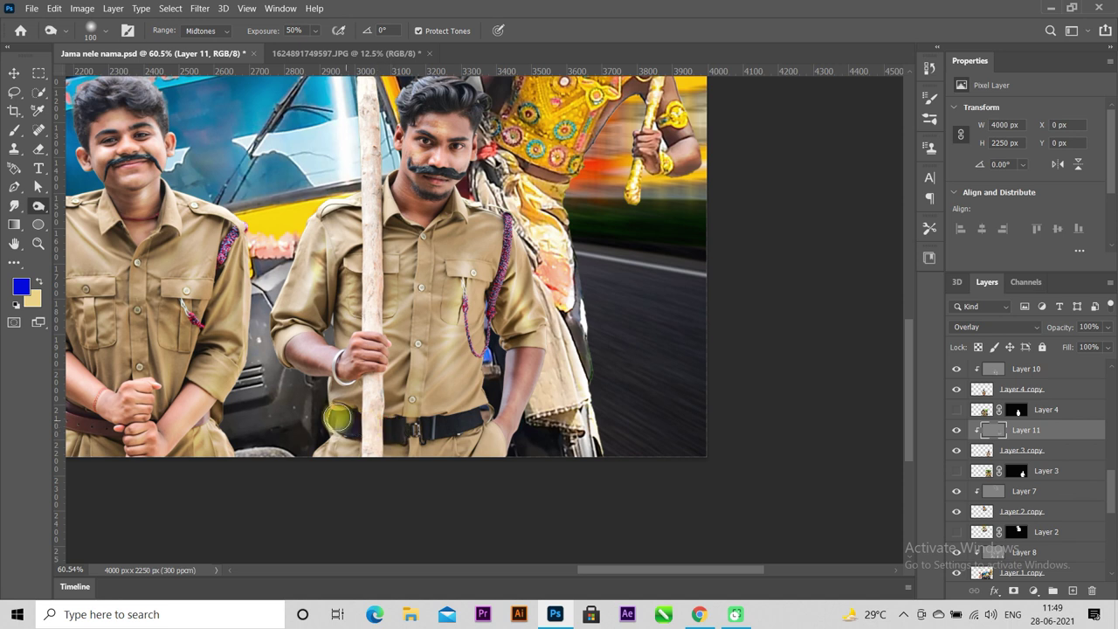
right_click(39, 205)
left_click(83, 206)
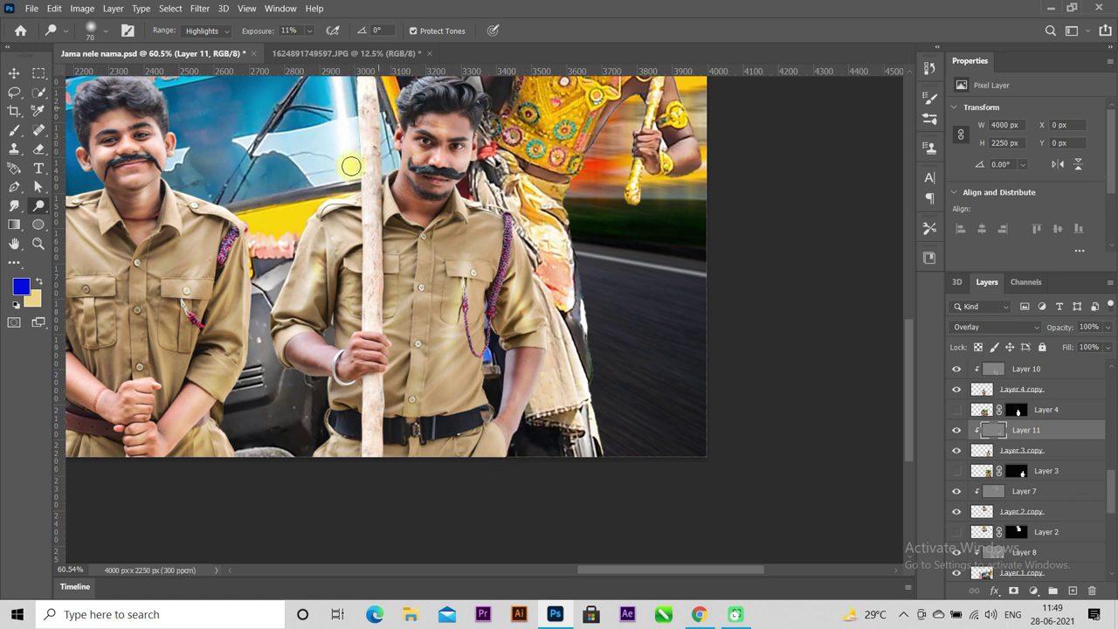
left_click_drag(359, 189, 312, 214)
mouse_move(288, 274)
left_mouse_down()
mouse_move(324, 397)
mouse_move(322, 445)
left_mouse_up()
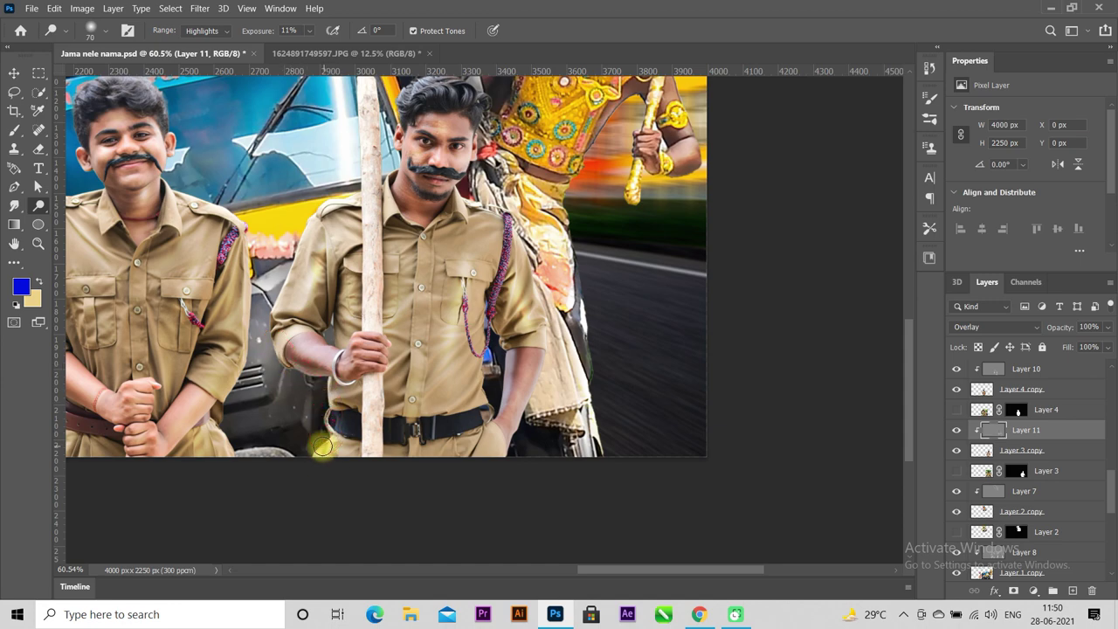
scroll(481, 431, "down", 5)
scroll(481, 431, "up", 2)
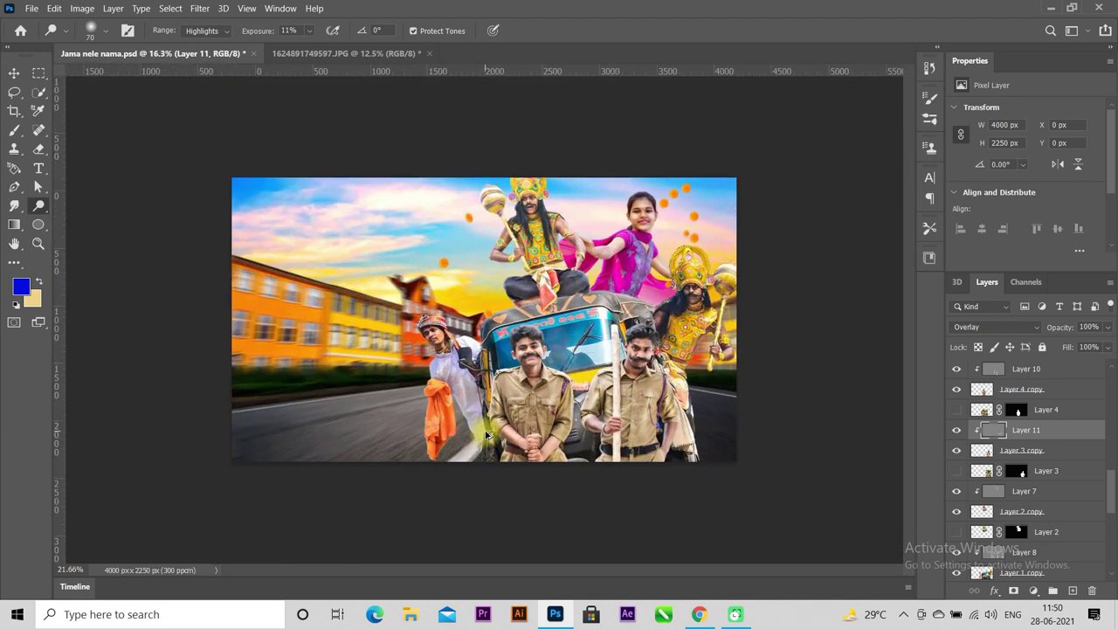
Add Layer 12 above the lower building layer, fill it with 50% grey, and set it to Overlay
scroll(486, 435, "up", 2)
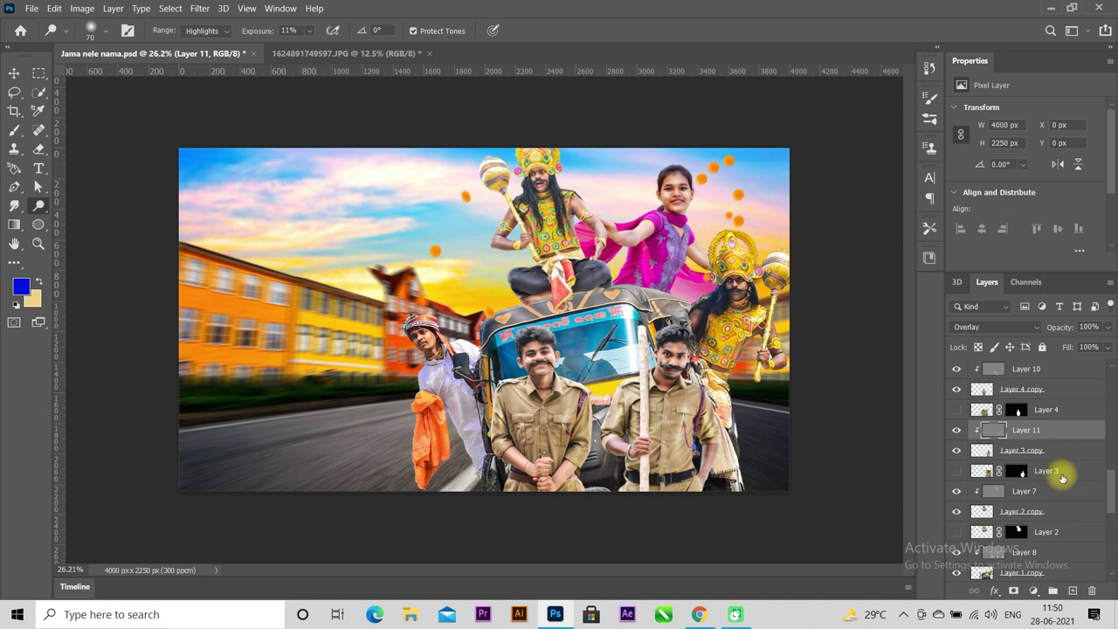
scroll(1060, 471, "down", 5)
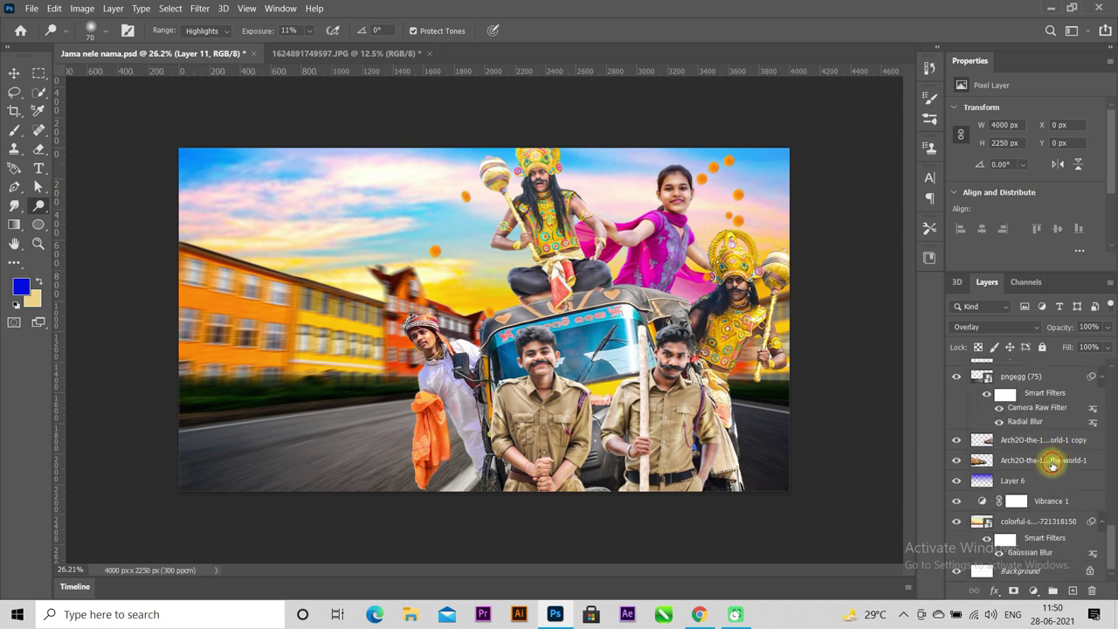
left_click(1056, 469)
key("ctrl+shift+alt+e")
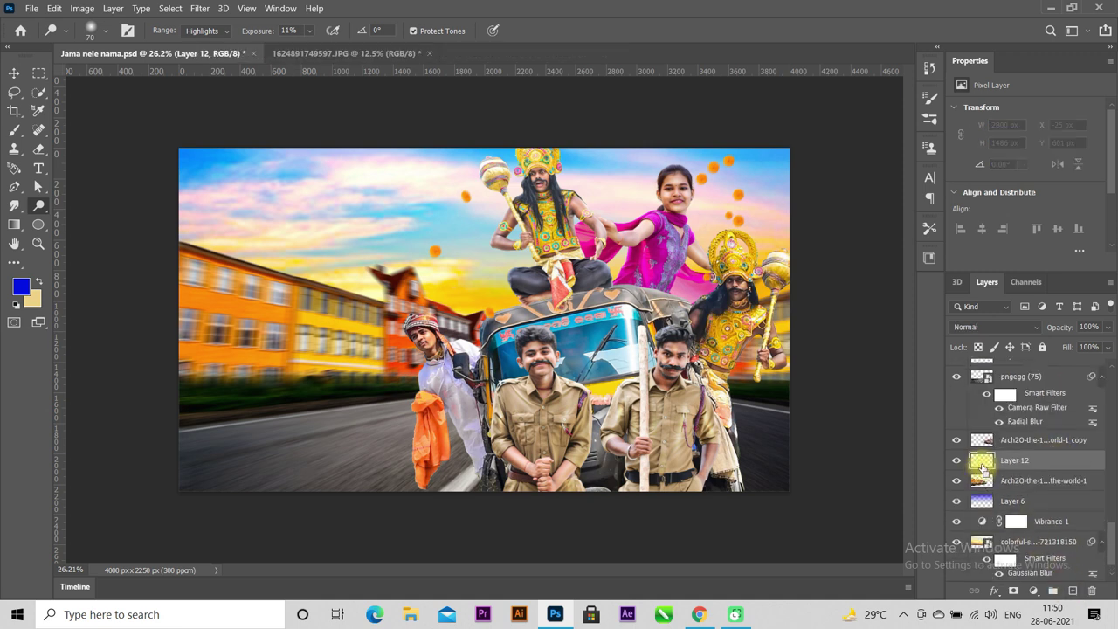
left_click(54, 7)
left_click(123, 224)
left_click(652, 149)
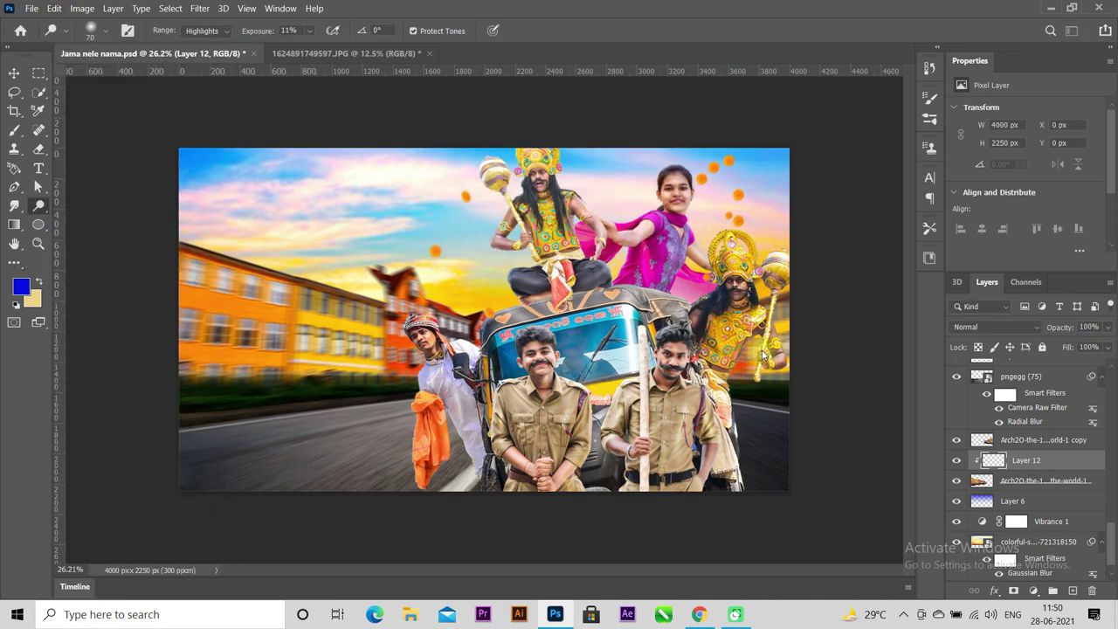
left_click(977, 328)
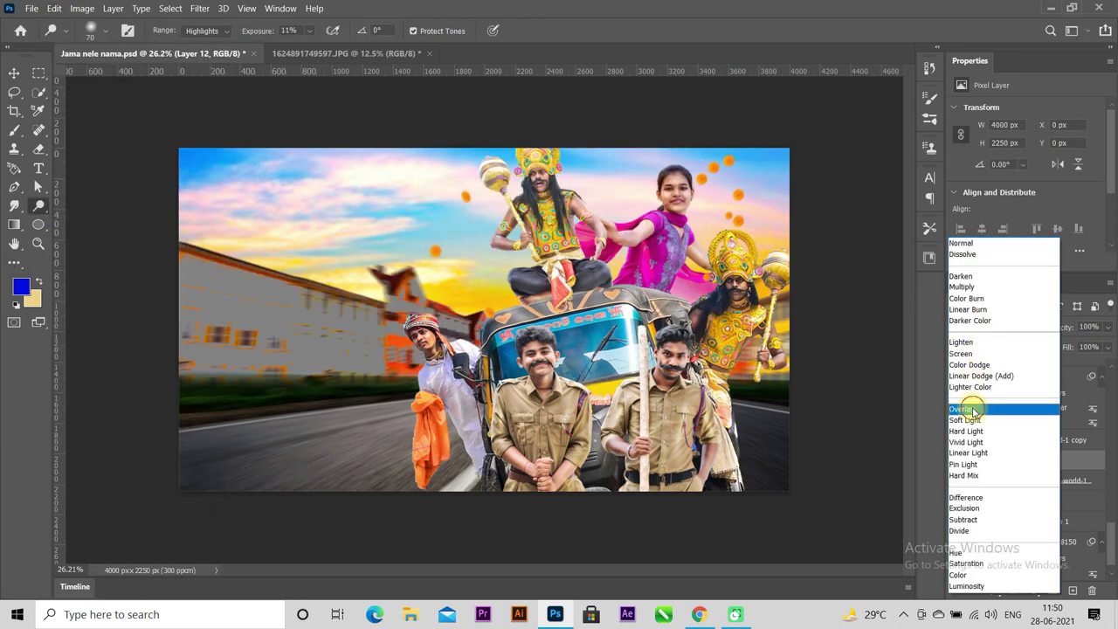
left_click(965, 409)
Dodge the buildings' right edge, the left sky and roof edge, and the building faces
right_click(40, 209)
left_click(97, 205)
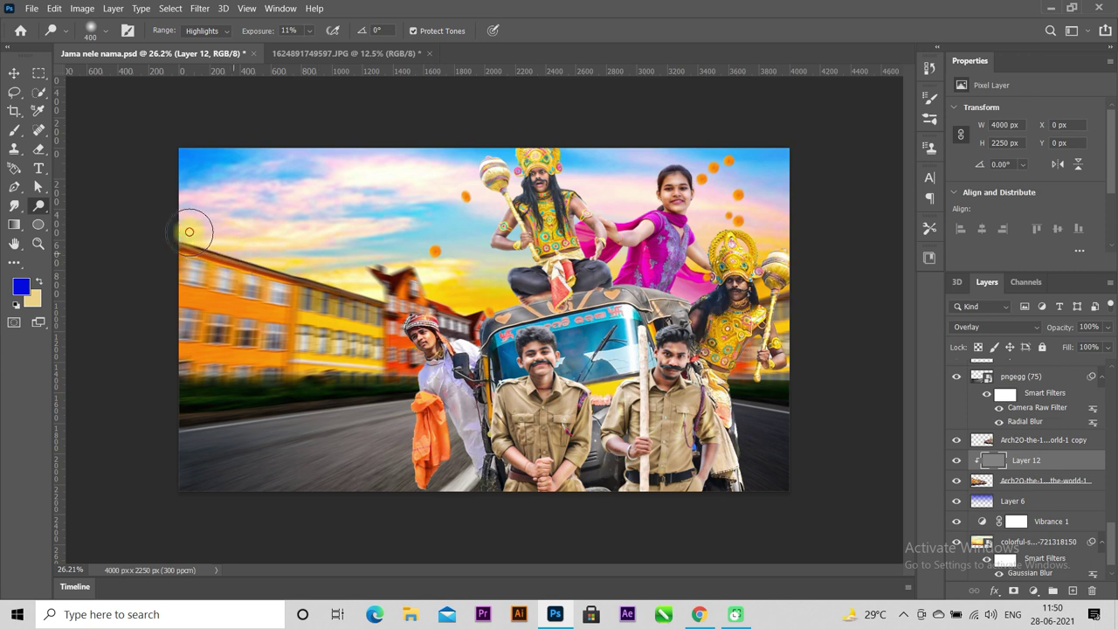
left_click_drag(365, 284, 377, 278)
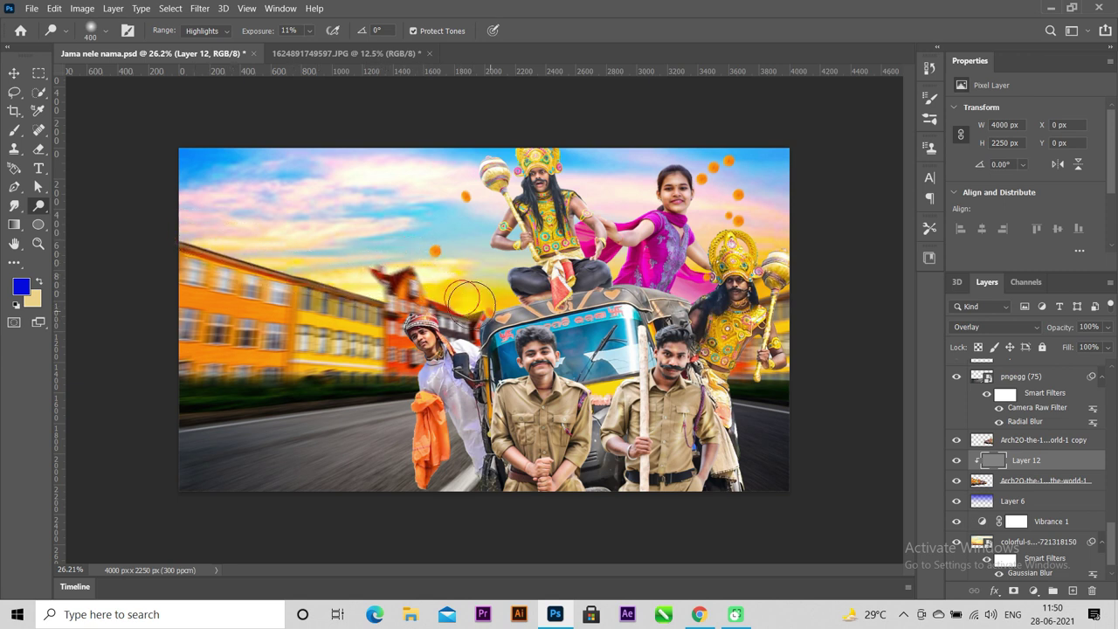
left_click_drag(231, 255, 201, 241)
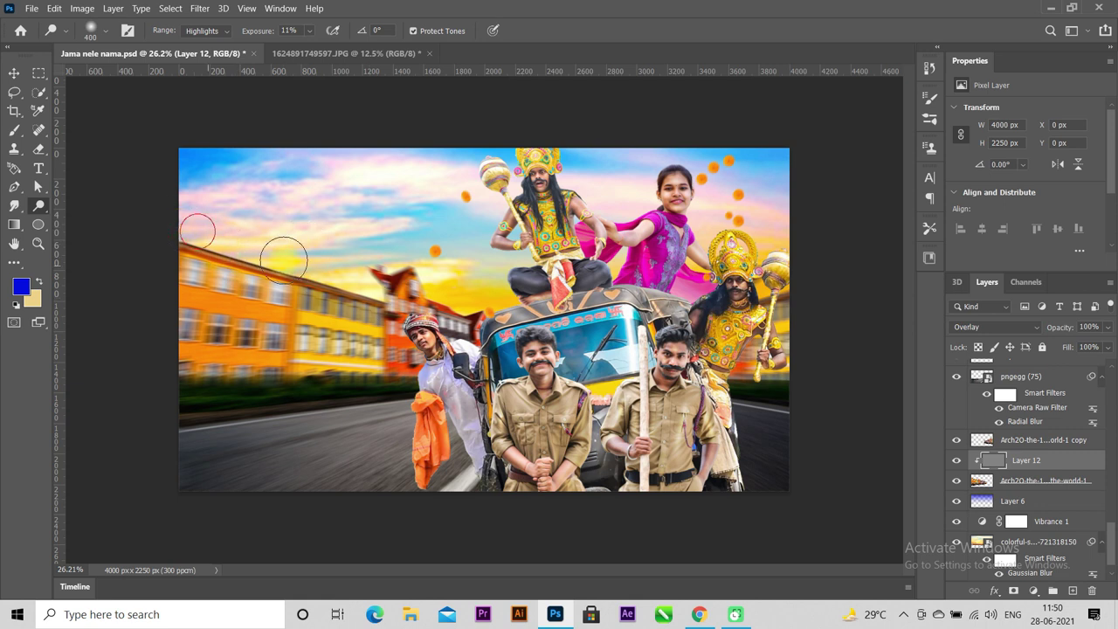
key("bracketleft")
key("bracketleft")
key("bracketleft")
left_click_drag(188, 300, 322, 326)
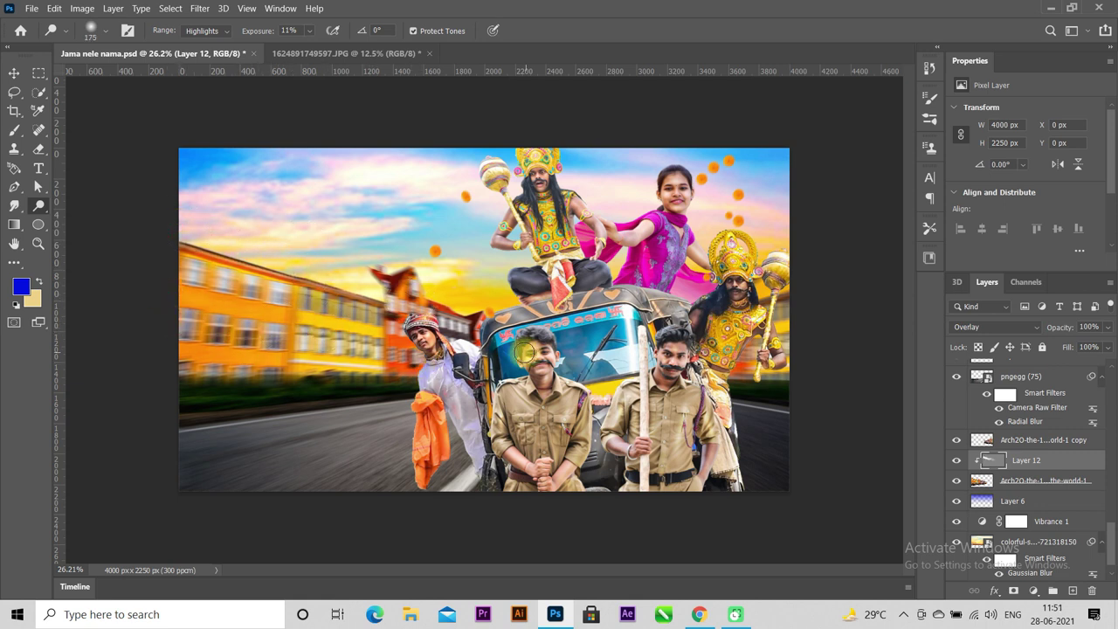
left_click(1043, 439)
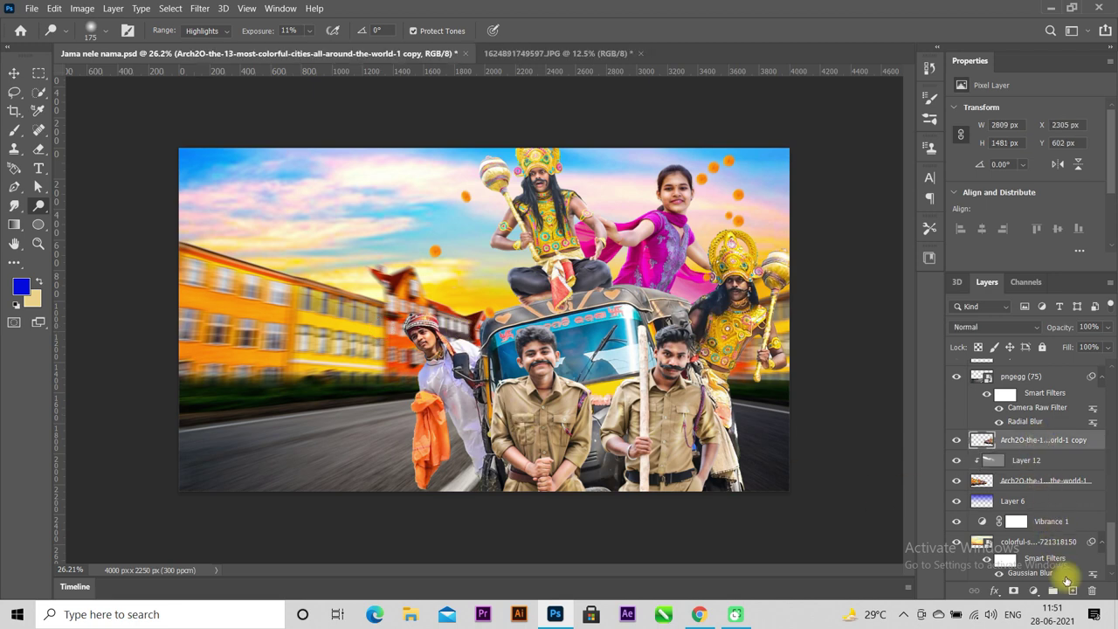
Add Layer 13, fill it with 50% grey, and set it to Overlay
left_click(1065, 581)
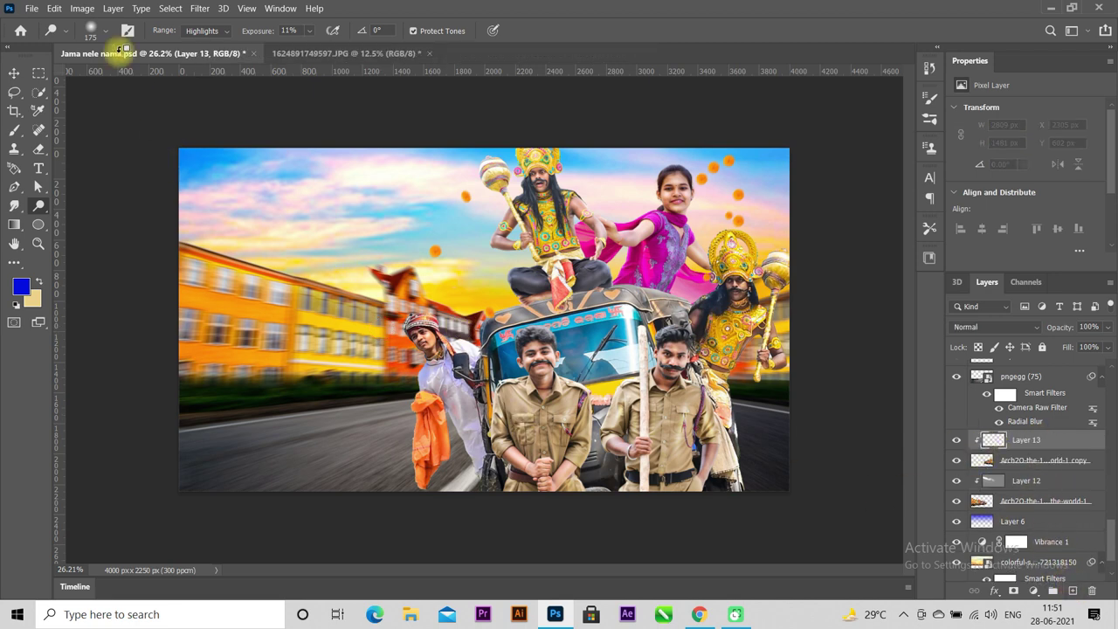
left_click(53, 8)
left_click(105, 219)
left_click(651, 153)
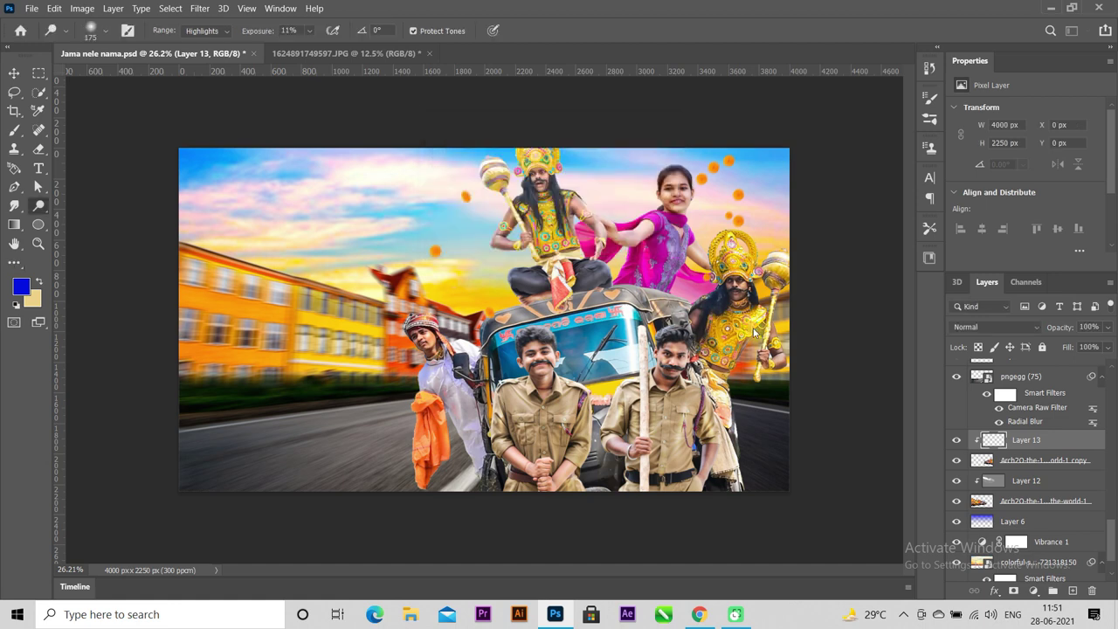
left_click(982, 330)
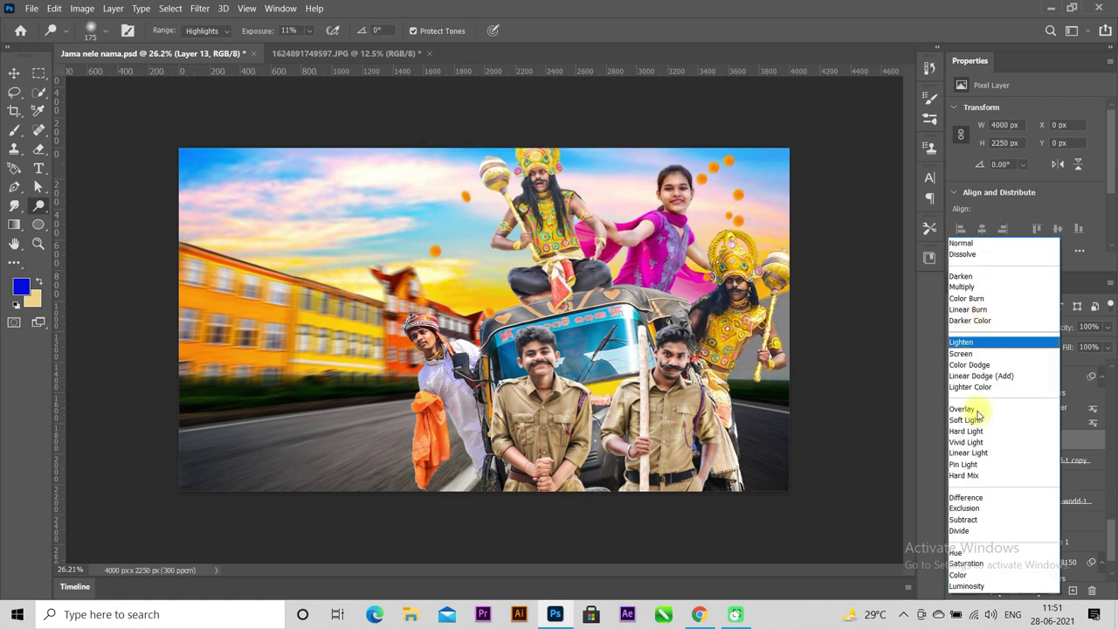
left_click(963, 409)
Dodge along the right-hand figure's staff with a 300 px brush, then hide Layer 12 to compare
right_click(41, 206)
left_click(83, 207)
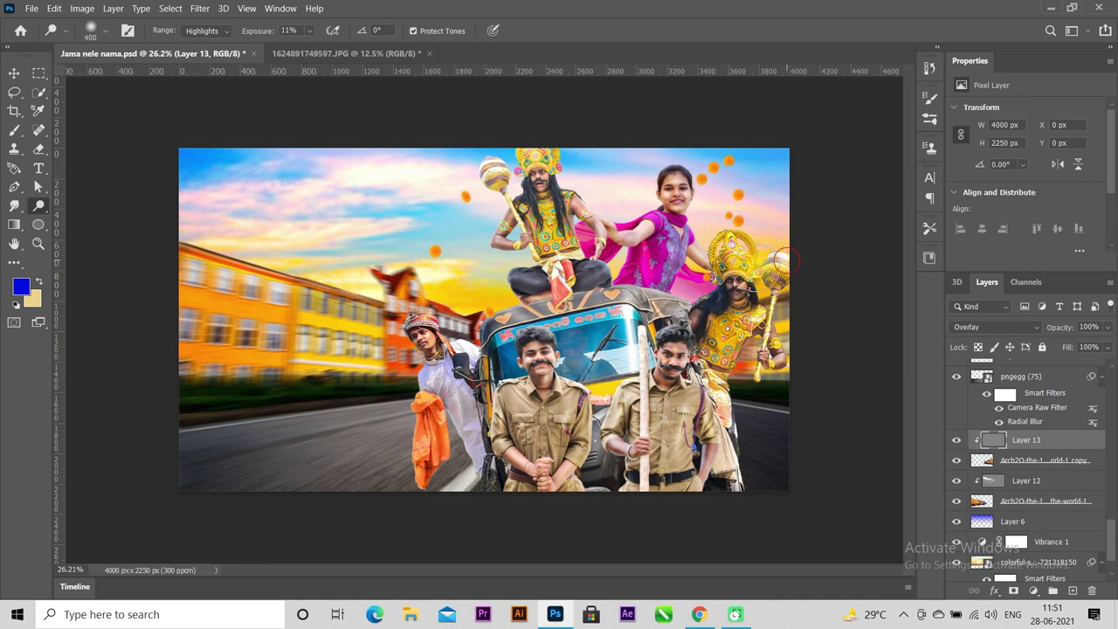
key("bracketright")
key("bracketright")
key("bracketright")
key("bracketleft")
left_click(780, 331)
left_click_drag(732, 360, 784, 376)
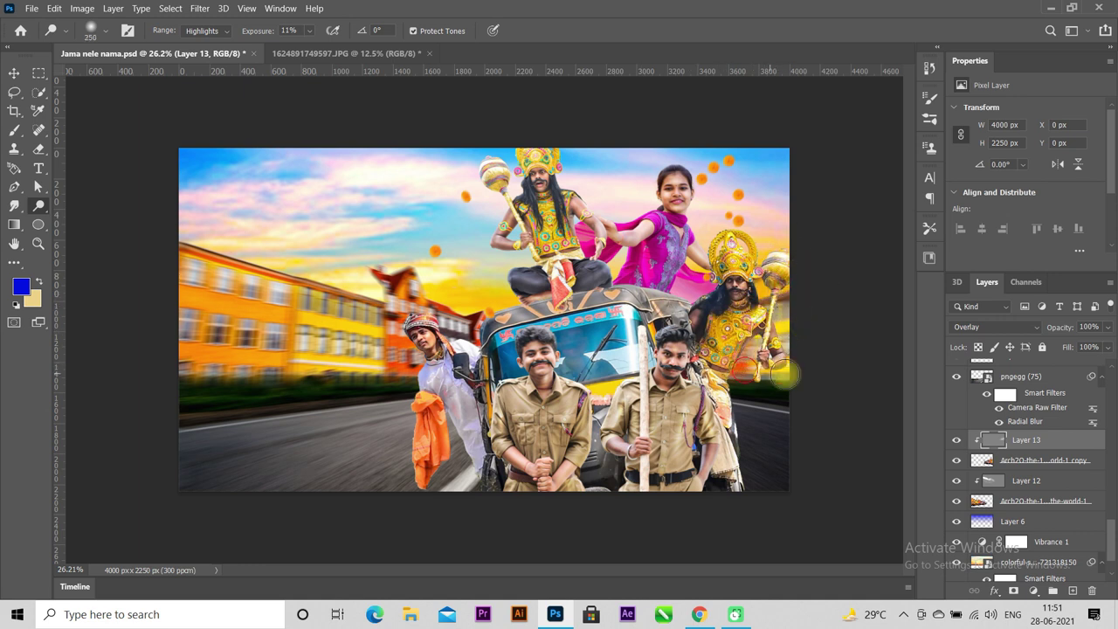
left_click(959, 482)
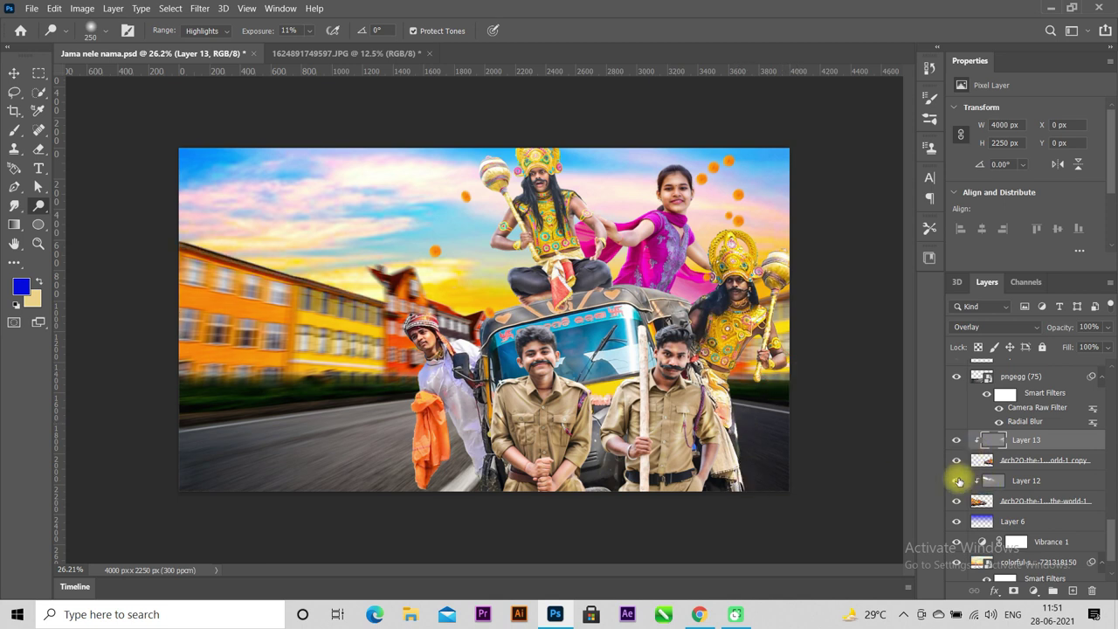
Show Layer 12 again and add a new Layer 14 clipped to the pngegg (75) road layer
left_click(959, 481)
scroll(1007, 455, "up", 3)
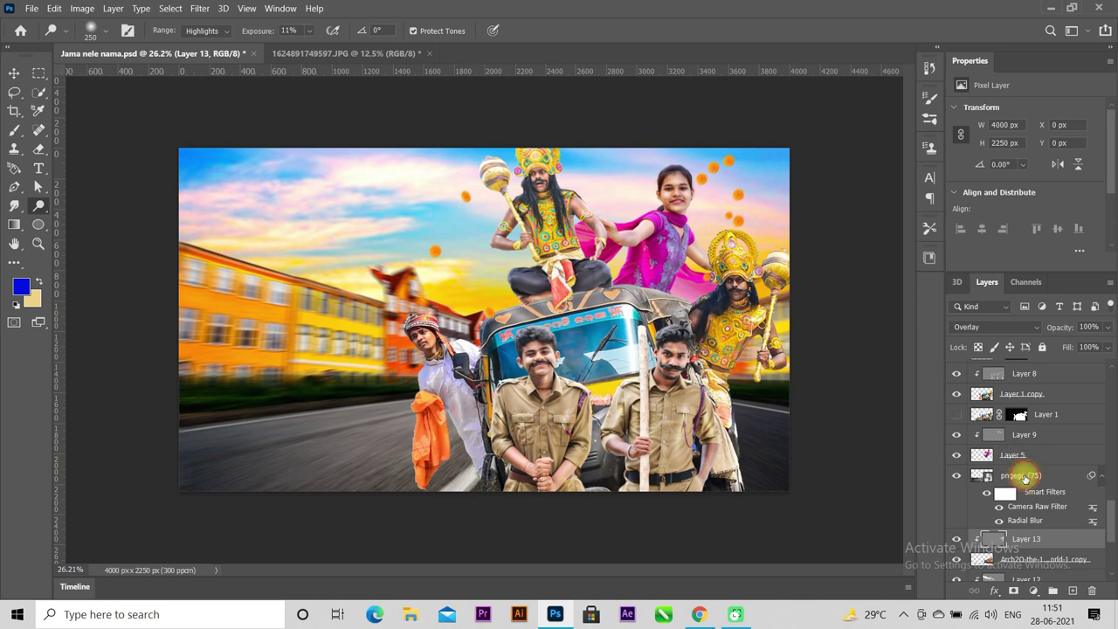
left_click(1025, 477)
left_click(1073, 590)
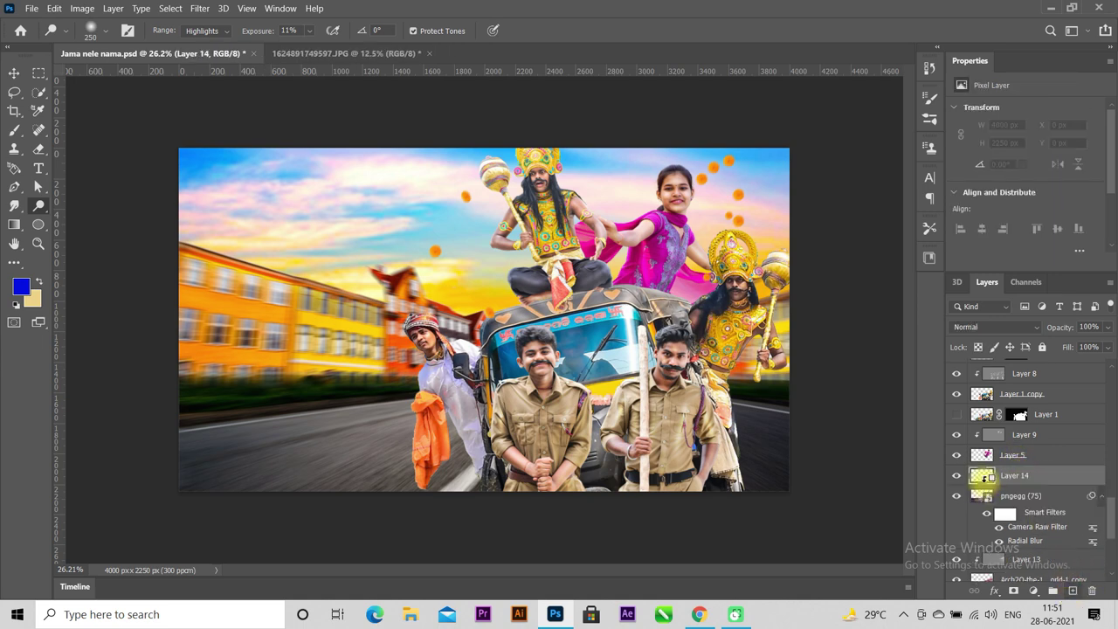
left_click(984, 484, "ctrl")
left_click(553, 249)
left_click(980, 485, "alt")
Fill Layer 14 with 50% grey and set its blend mode to Overlay
left_click(54, 8)
left_click(117, 222)
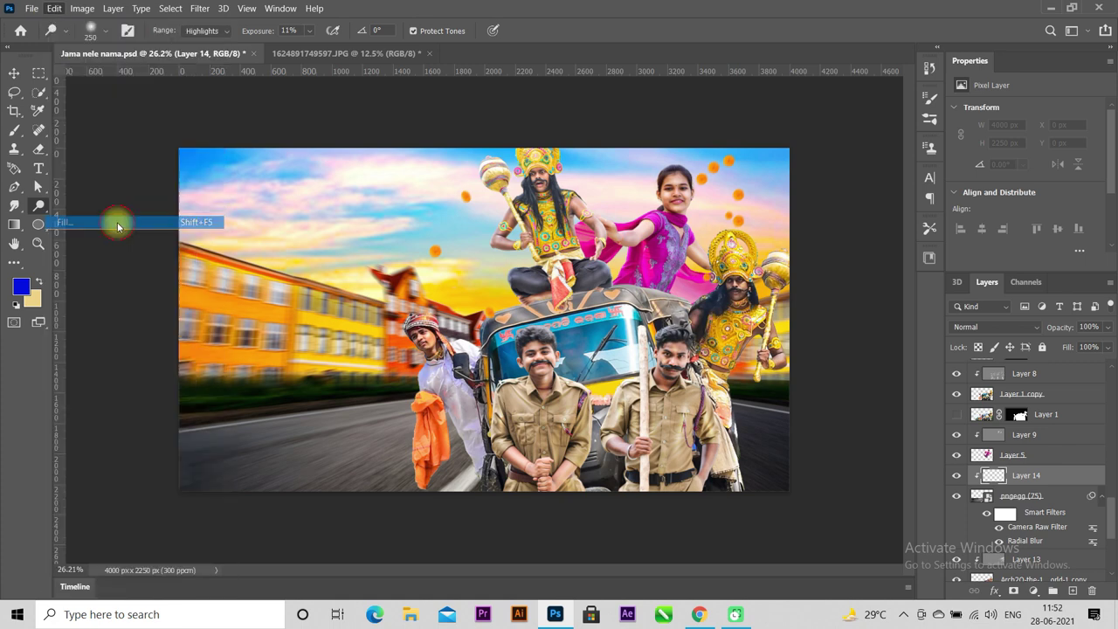
left_click(647, 152)
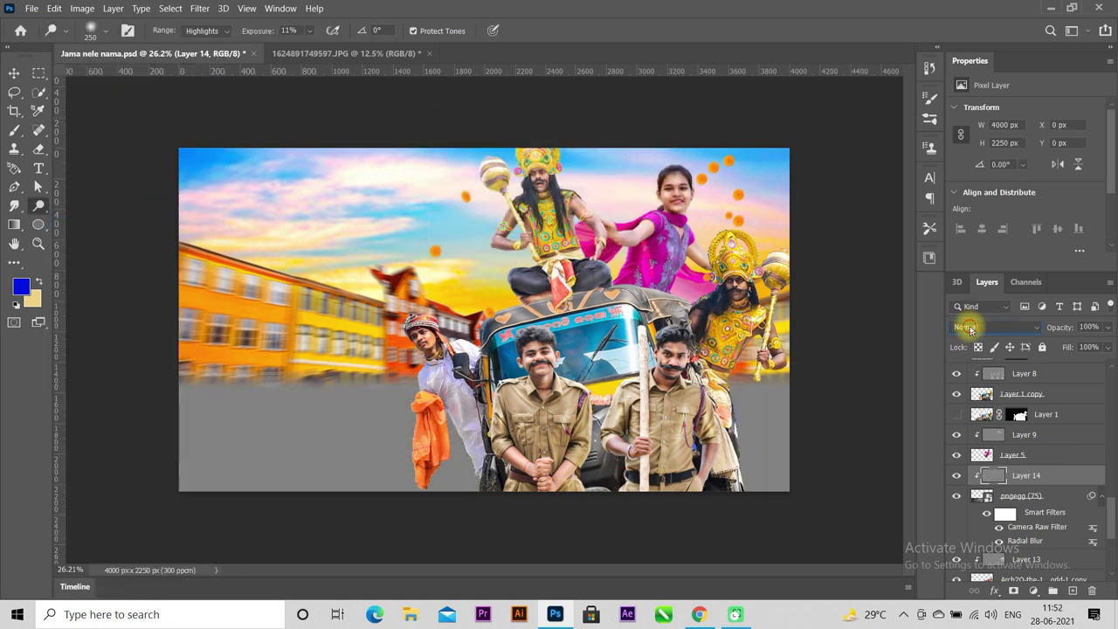
left_click(969, 329)
left_click(973, 410)
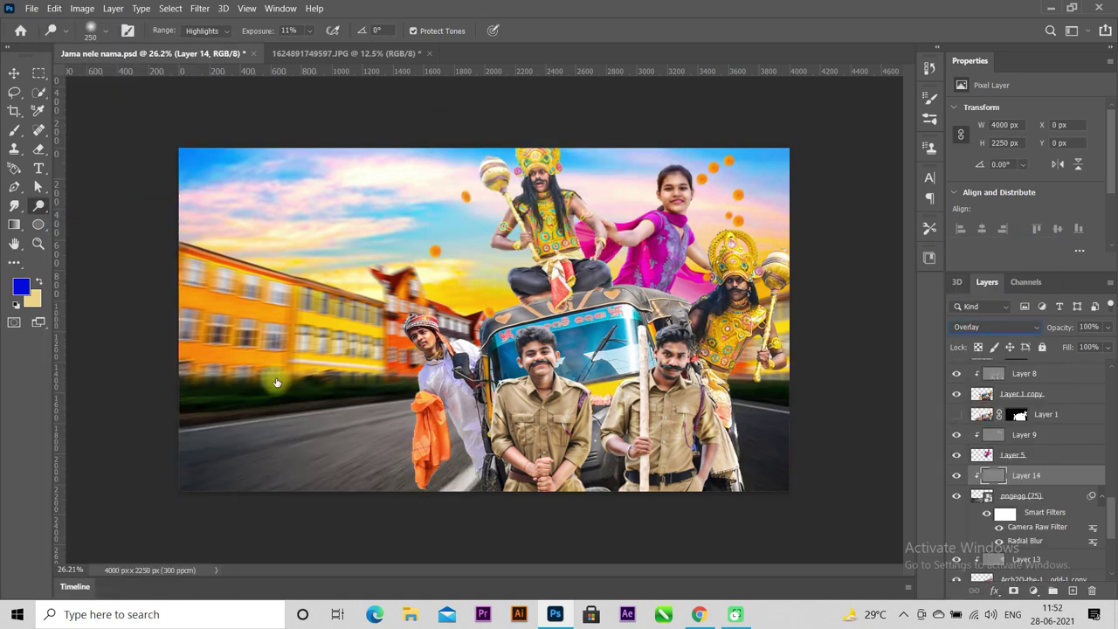
Dodge highlights onto the green roadside strip and the road, resizing the brush as needed
right_click(38, 205)
left_click(100, 206)
left_click_drag(266, 371, 272, 378)
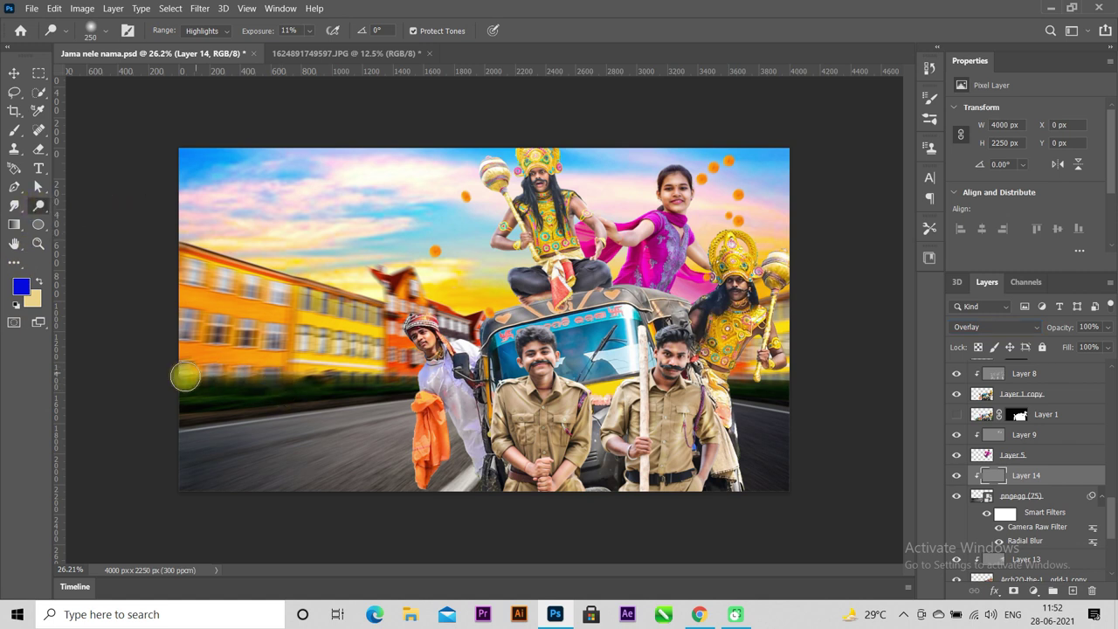
key("bracketright")
key("bracketright")
key("bracketright")
left_click_drag(243, 393, 213, 380)
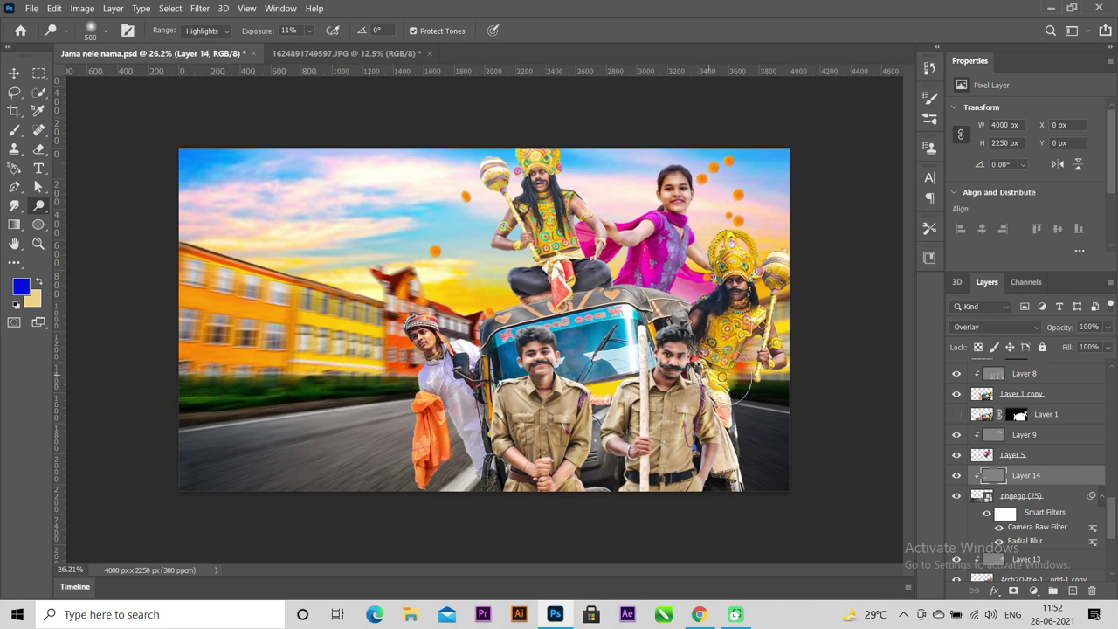
key("bracketleft")
key("bracketleft")
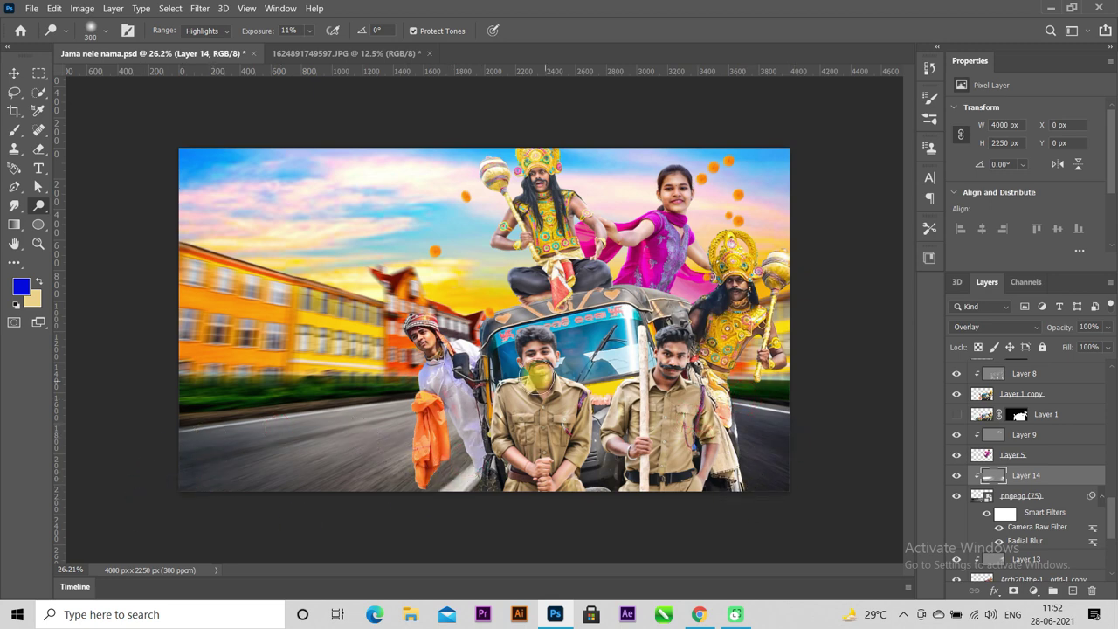
scroll(465, 395, "down", 1)
scroll(1060, 466, "up", 3)
scroll(1048, 442, "up", 2)
left_click(1064, 371)
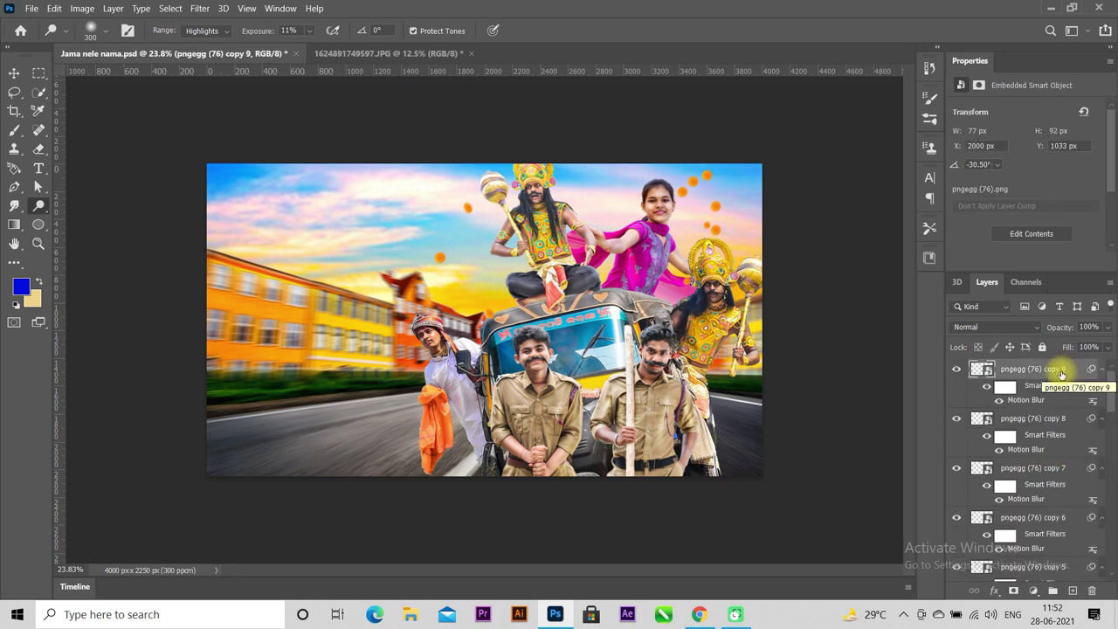
Add a Color Balance adjustment layer and warm its midtones toward red
left_click(1033, 591)
left_click(1031, 464)
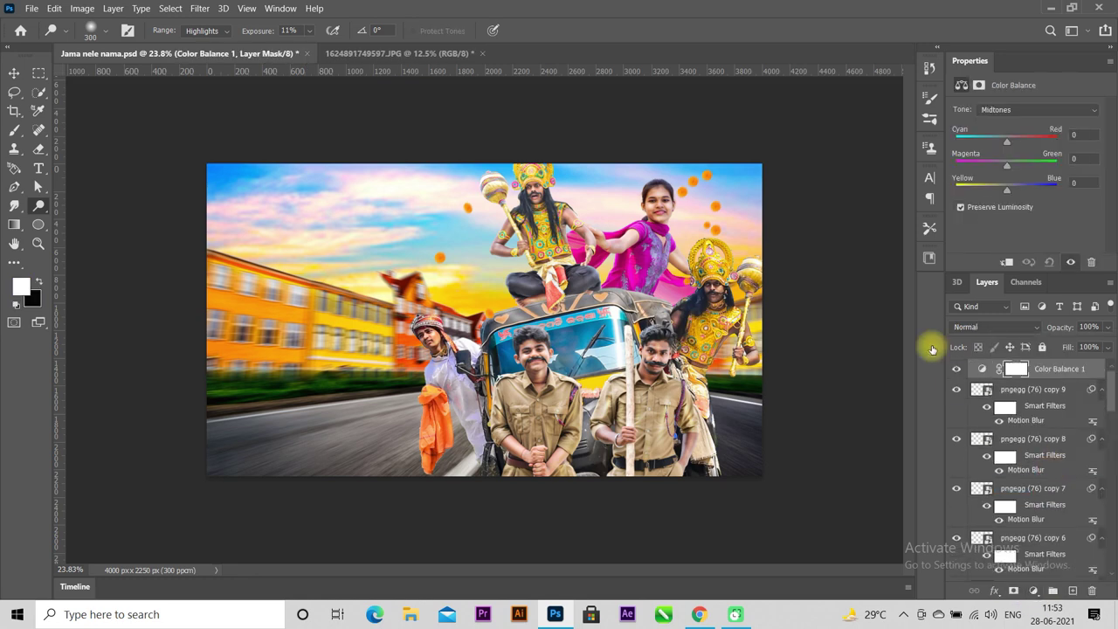
left_click_drag(1008, 145, 1031, 148)
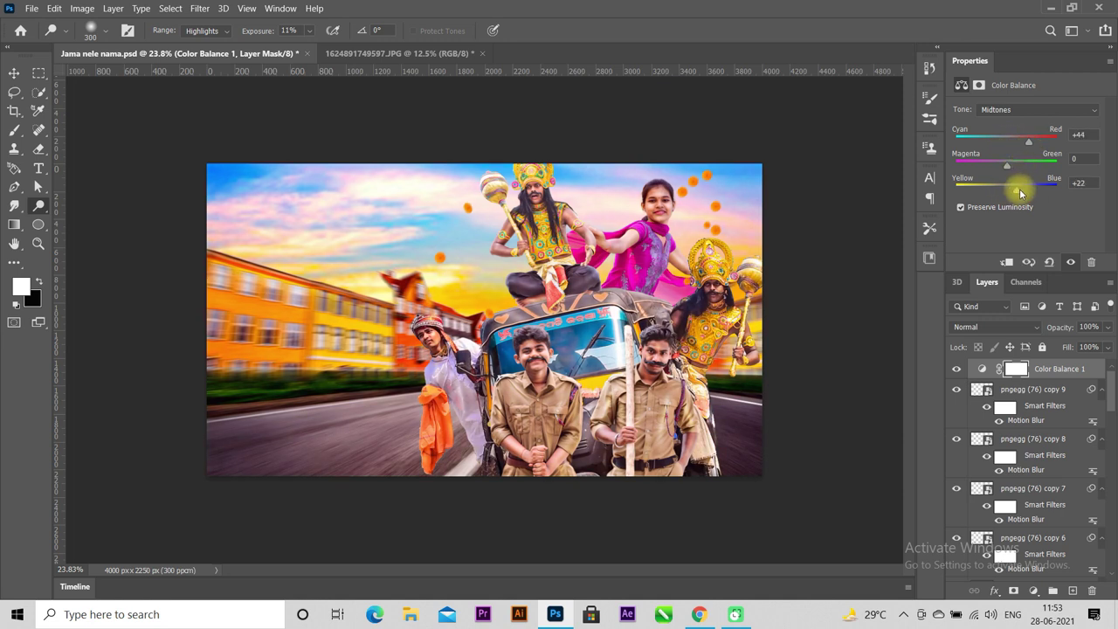
left_click_drag(1026, 193, 995, 190)
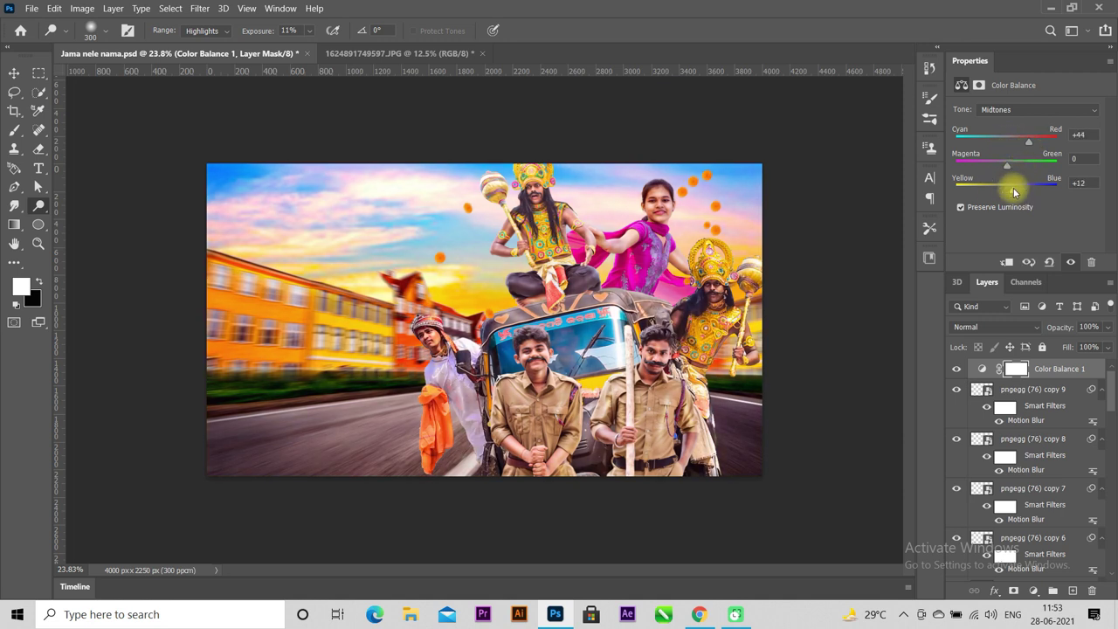
left_click_drag(1012, 174, 994, 173)
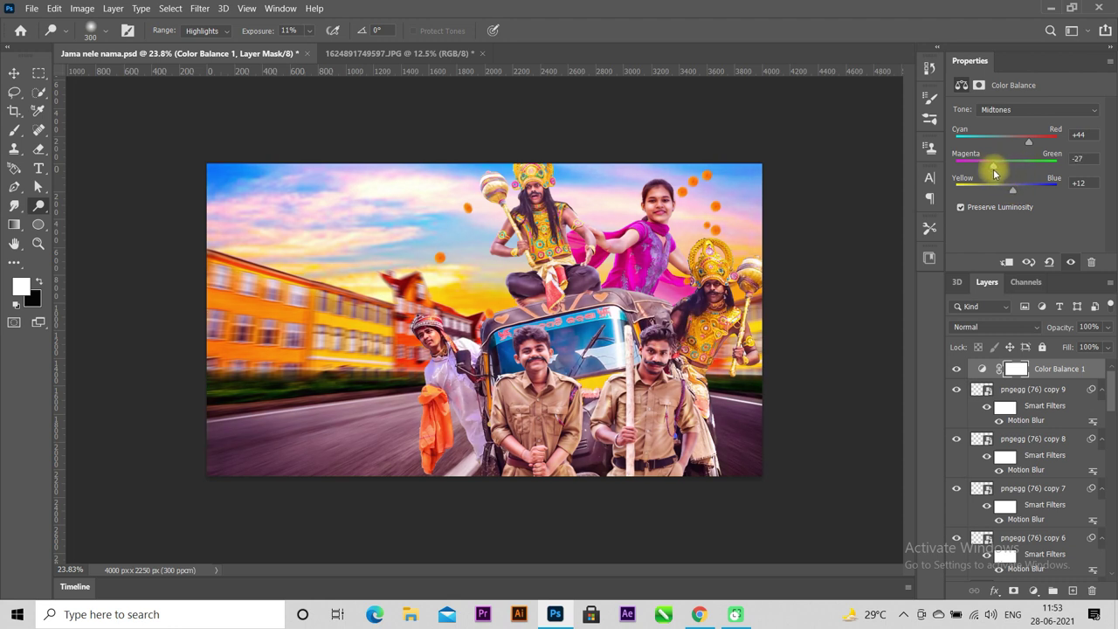
Set the Color Balance highlights to Cyan-Red +9 and Yellow-Blue −5
left_click(995, 109)
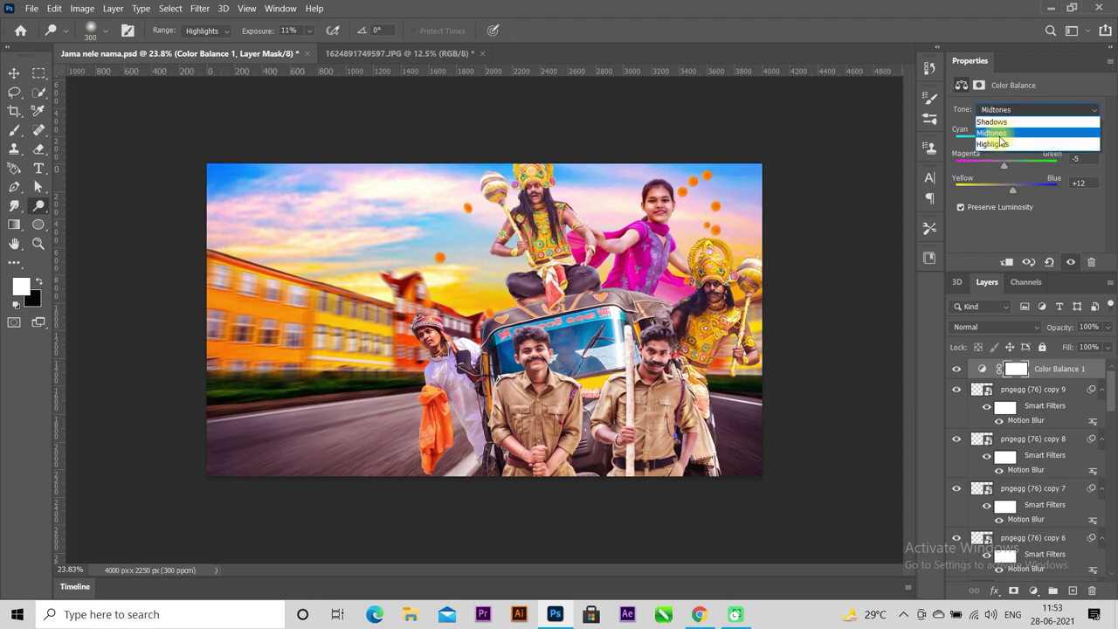
left_click_drag(1020, 147, 1000, 166)
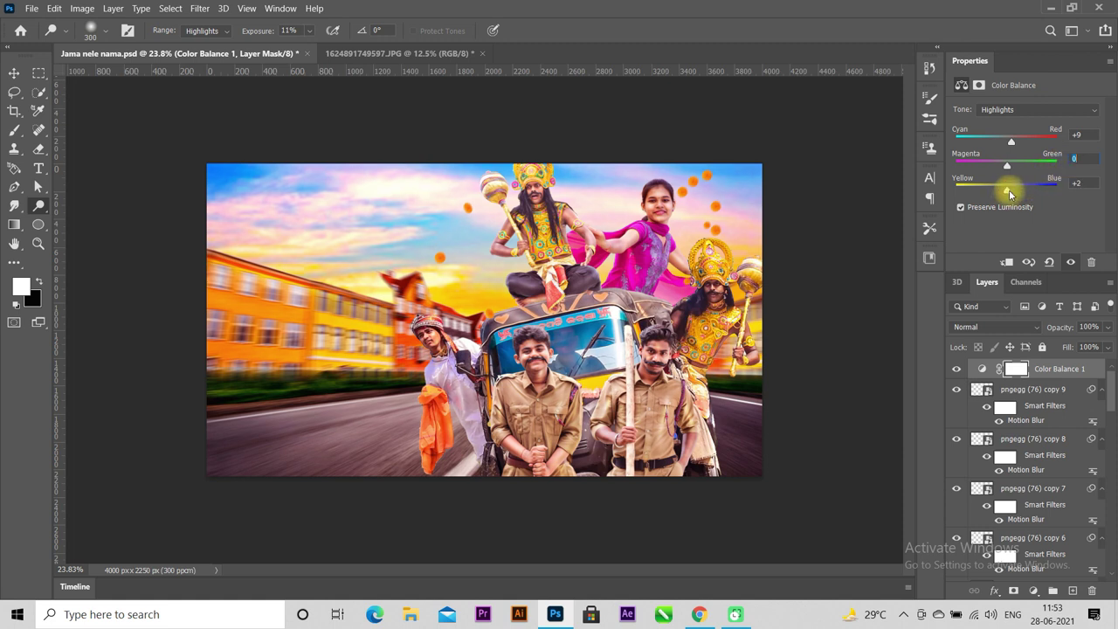
left_click_drag(1001, 189, 1006, 194)
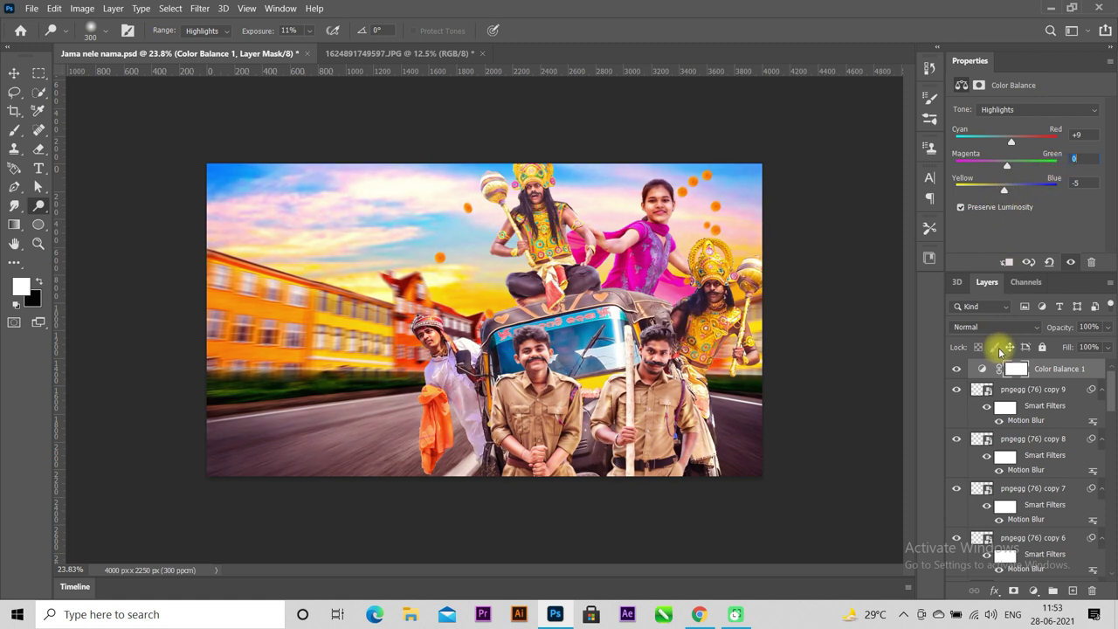
Switch to the Move tool with Auto-Select enabled
left_click_drag(751, 415, 616, 410)
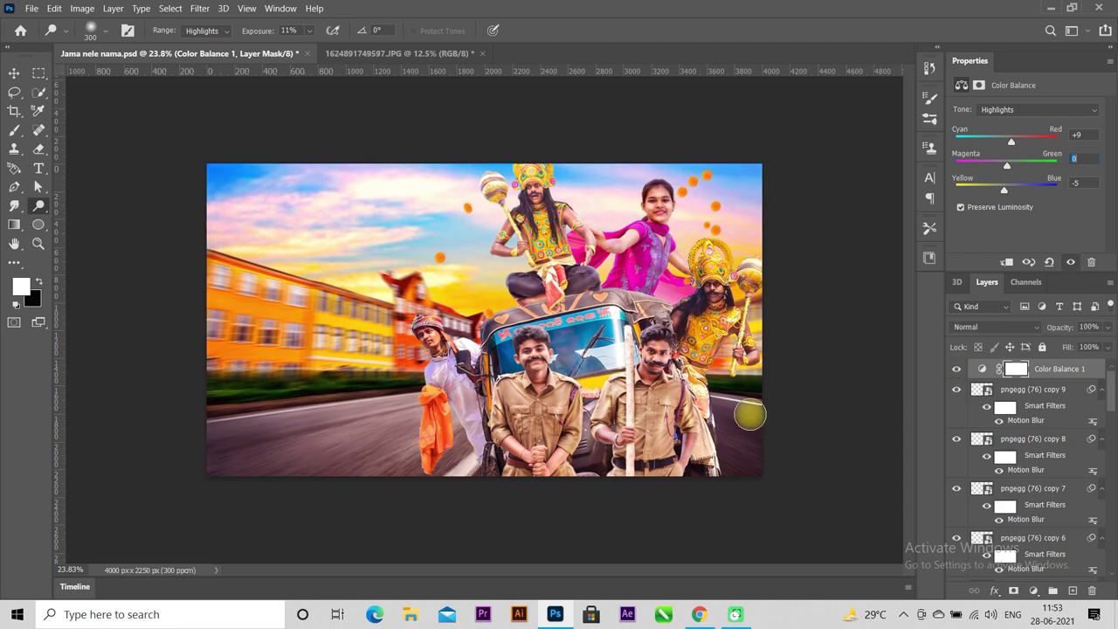
key("v")
scroll(555, 281, "down", 1)
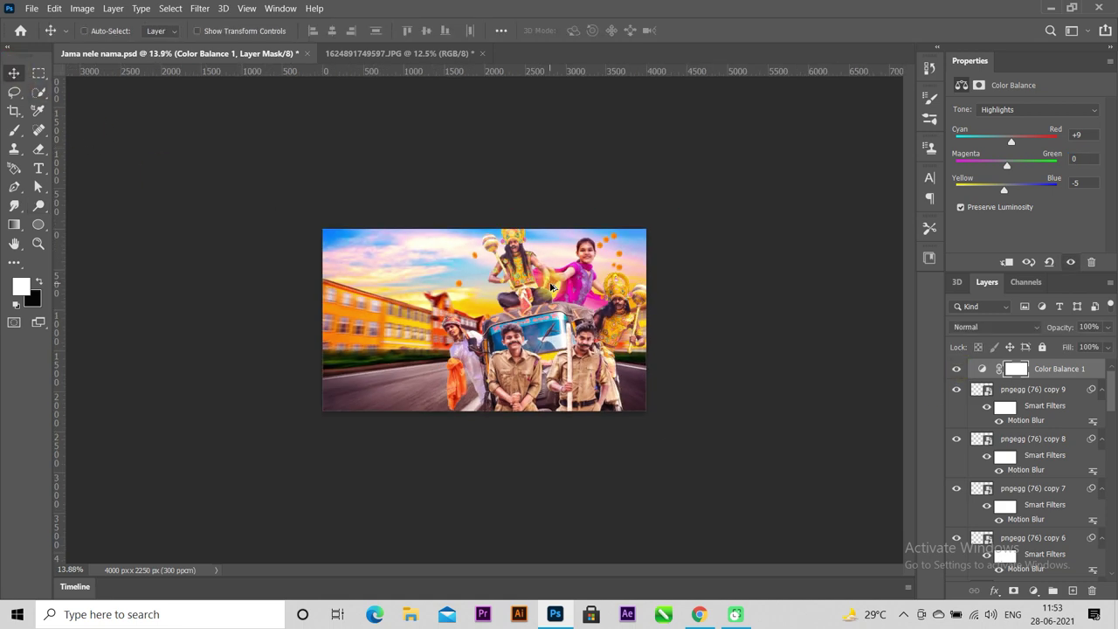
scroll(551, 286, "up", 2)
key("ctrl")
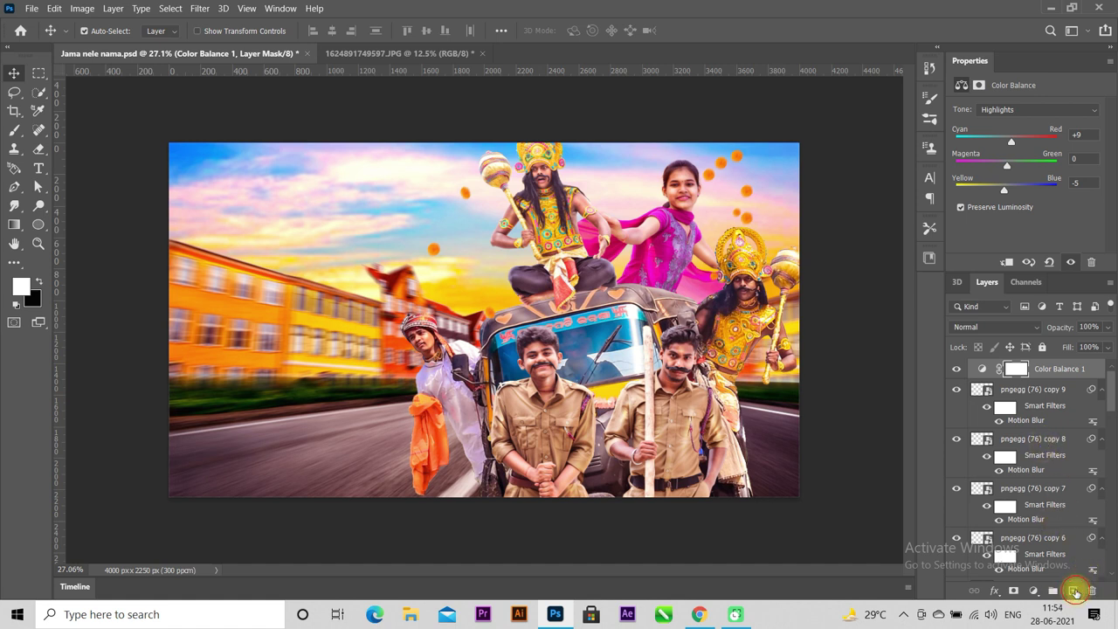
Add a new Layer 15 above the colour grade and set the foreground colour to bright yellow
left_click(1074, 592)
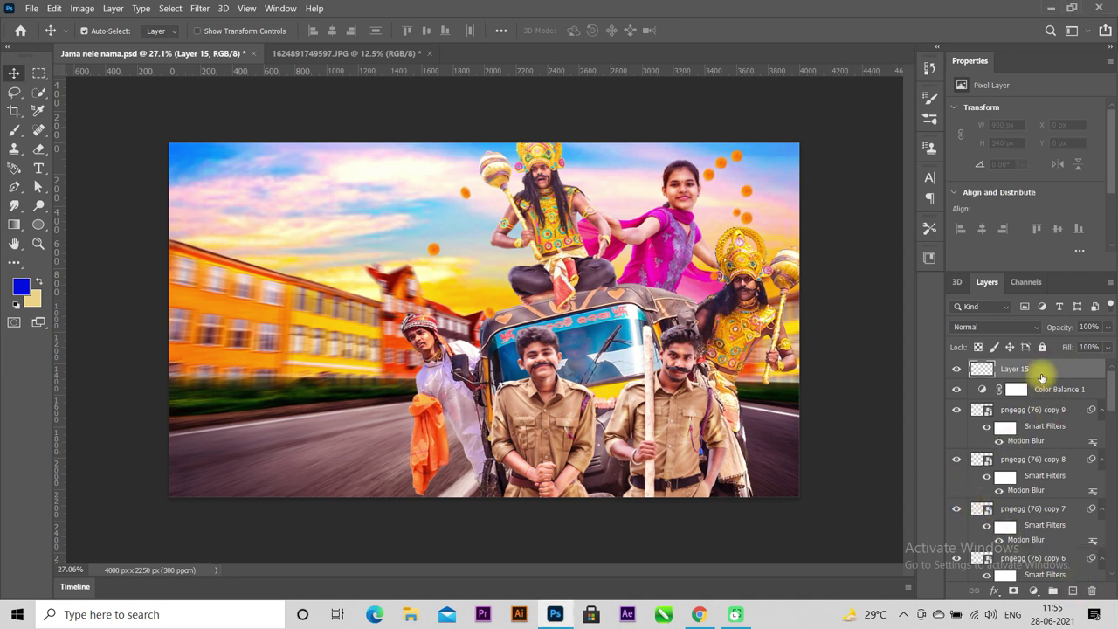
left_click(1018, 406)
left_click(1031, 373)
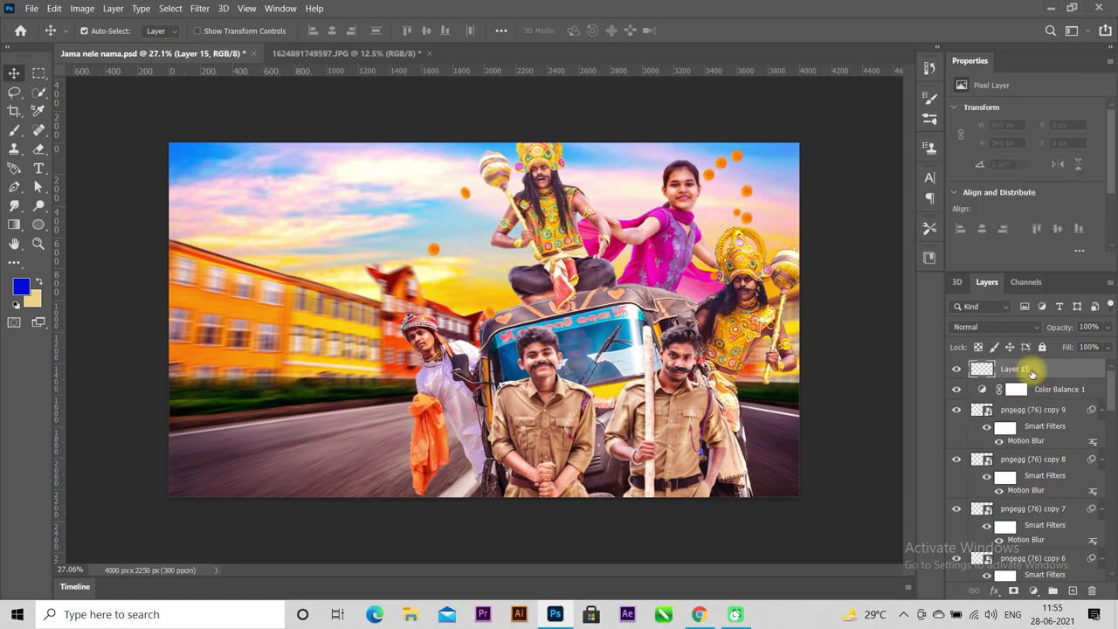
left_click(14, 262)
left_click(21, 286)
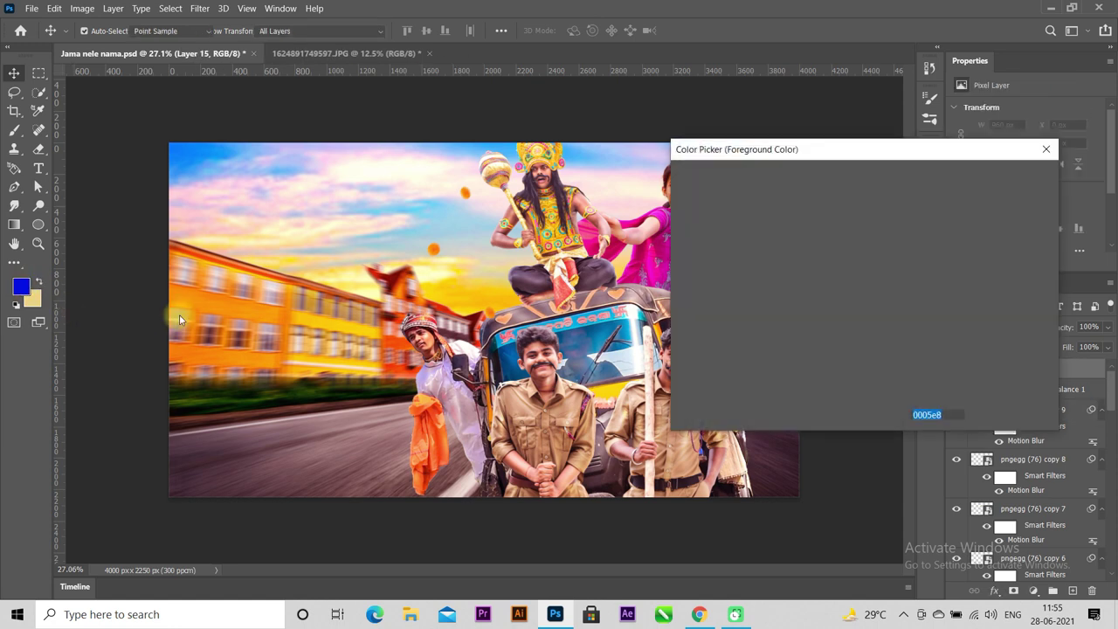
left_click(358, 316)
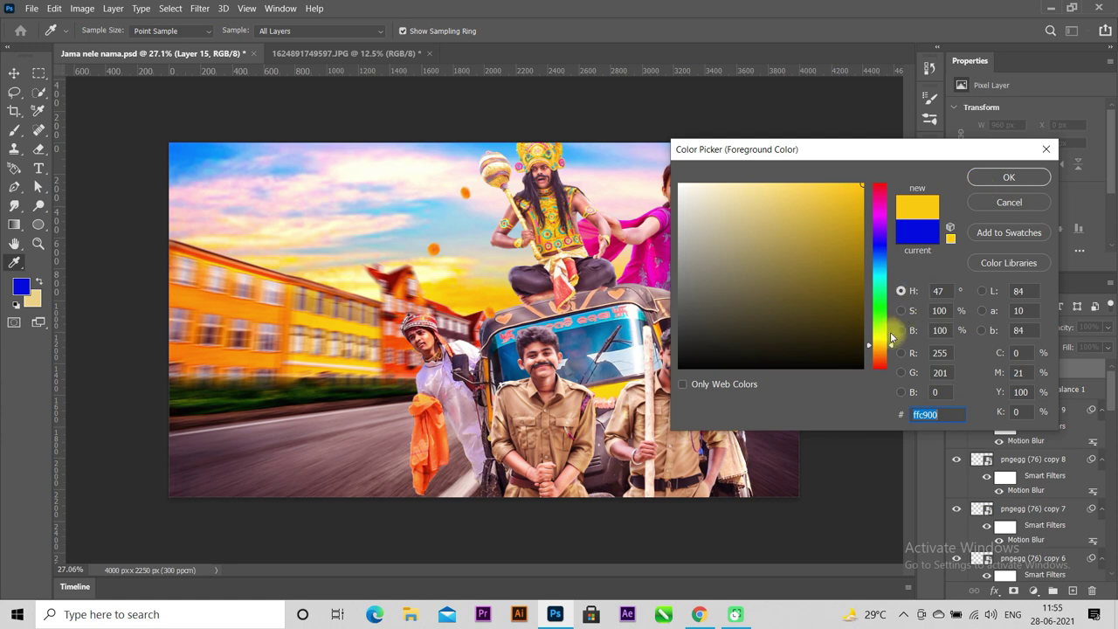
left_click(886, 341)
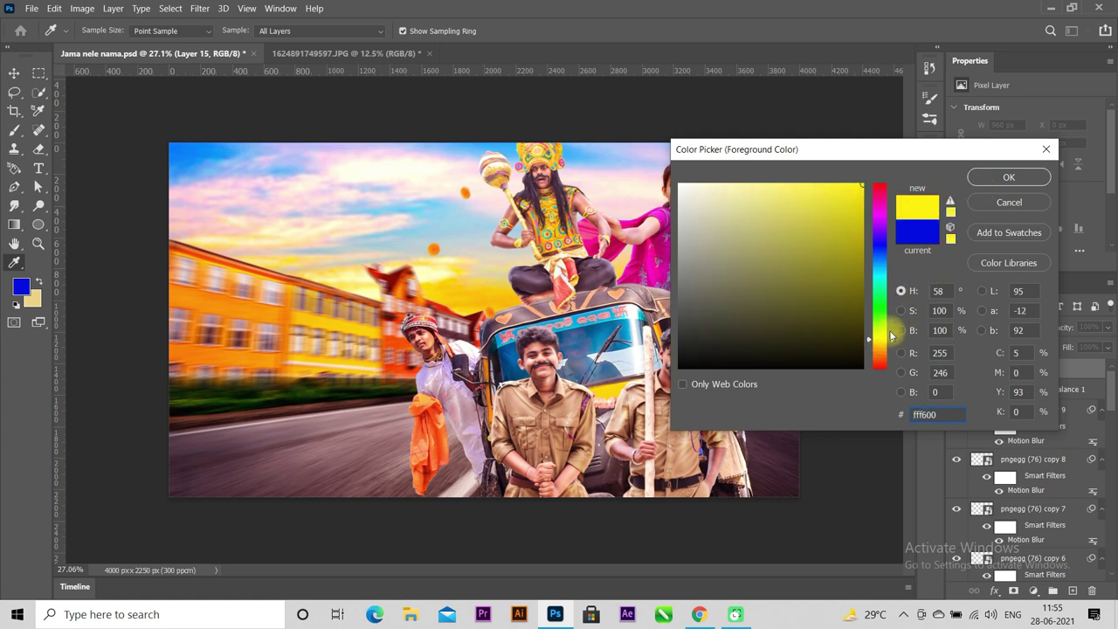
left_click(978, 177)
Choose the Pd 1 brush from the Powder Brushes 6 set
left_click(14, 129)
left_click(105, 30)
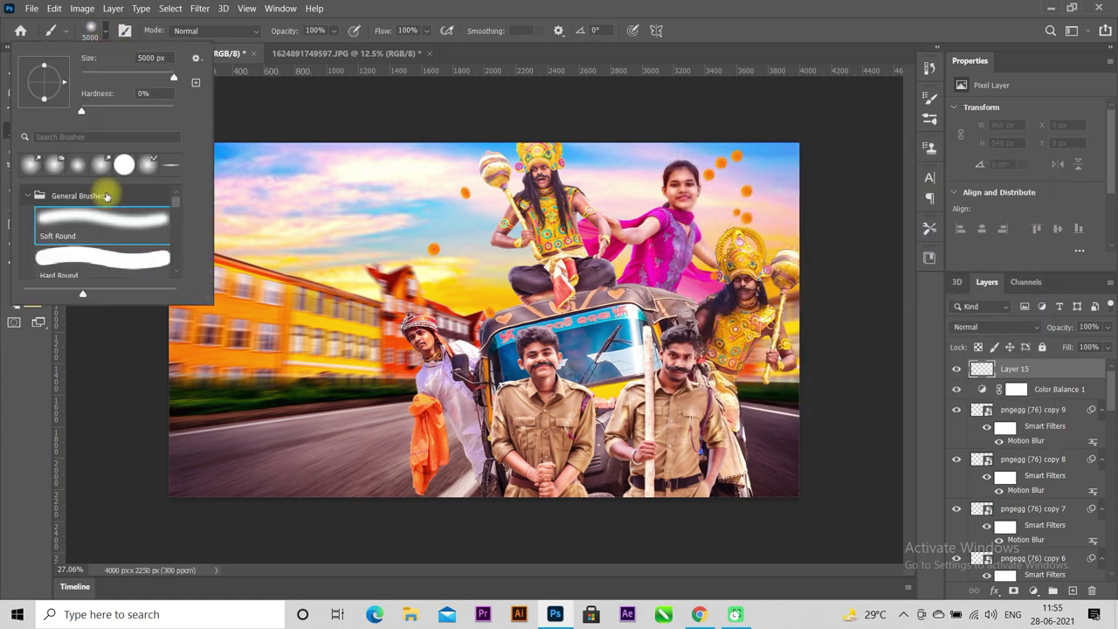
left_click(27, 195)
scroll(60, 250, "down", 3)
scroll(61, 247, "down", 3)
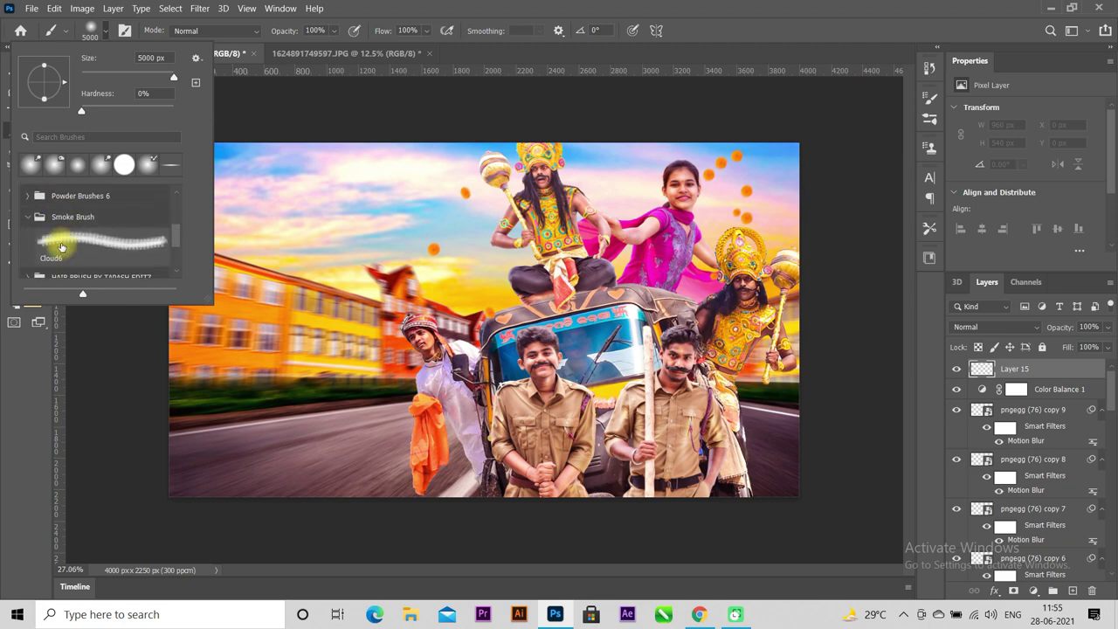
left_click(27, 196)
left_click(96, 226)
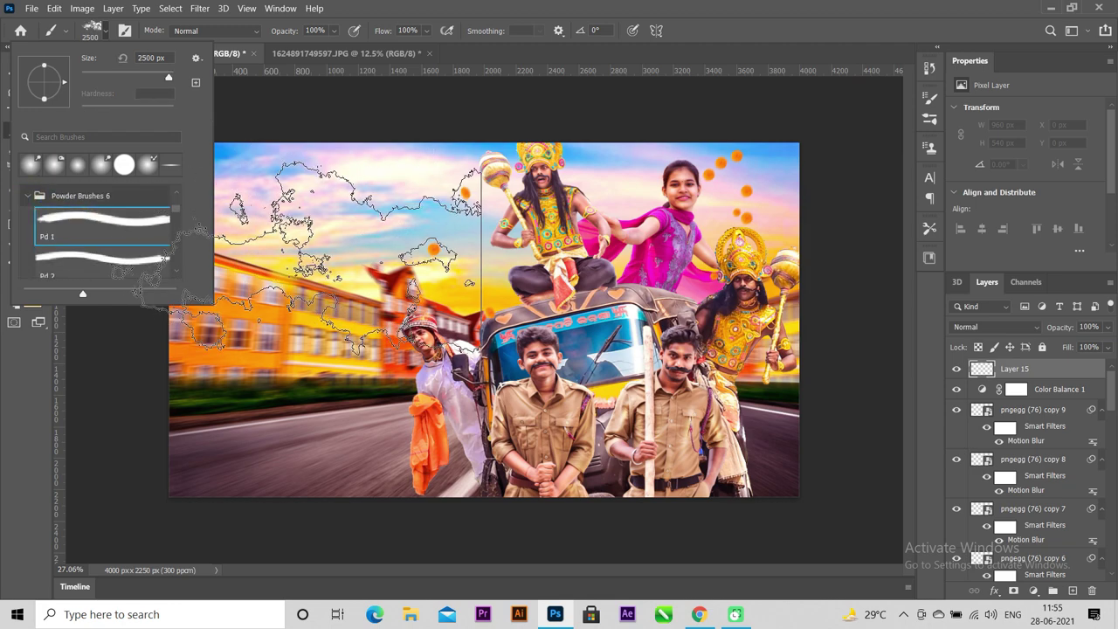
left_click(100, 33)
Enlarge the powder brush to about 4500 px and test a yellow dab, then undo it
key("bracketright")
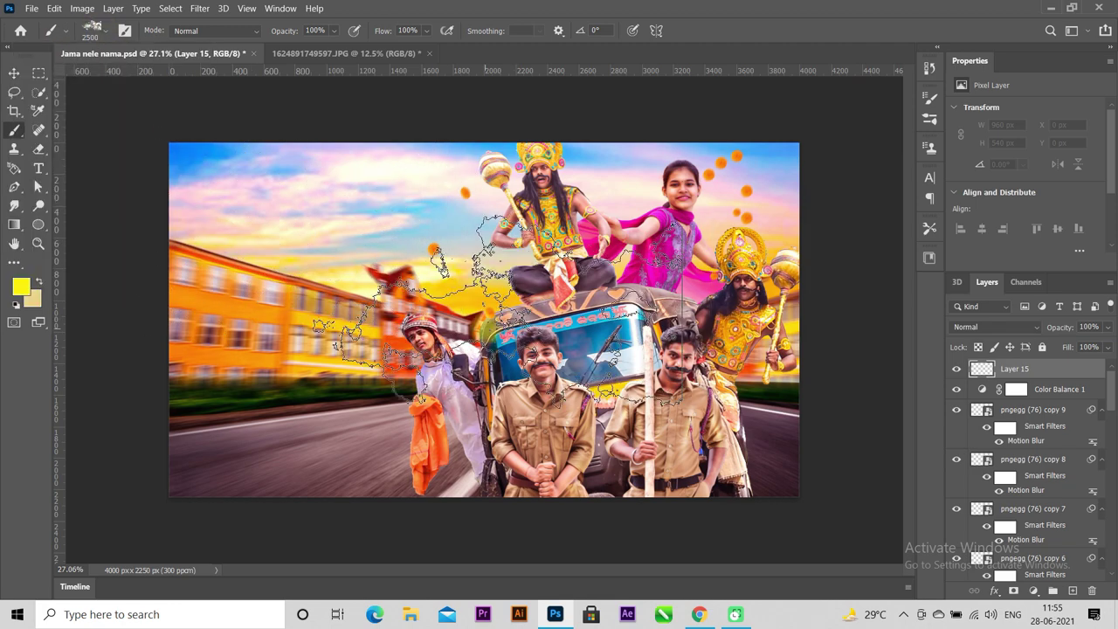
key("bracketright")
key("bracketright")
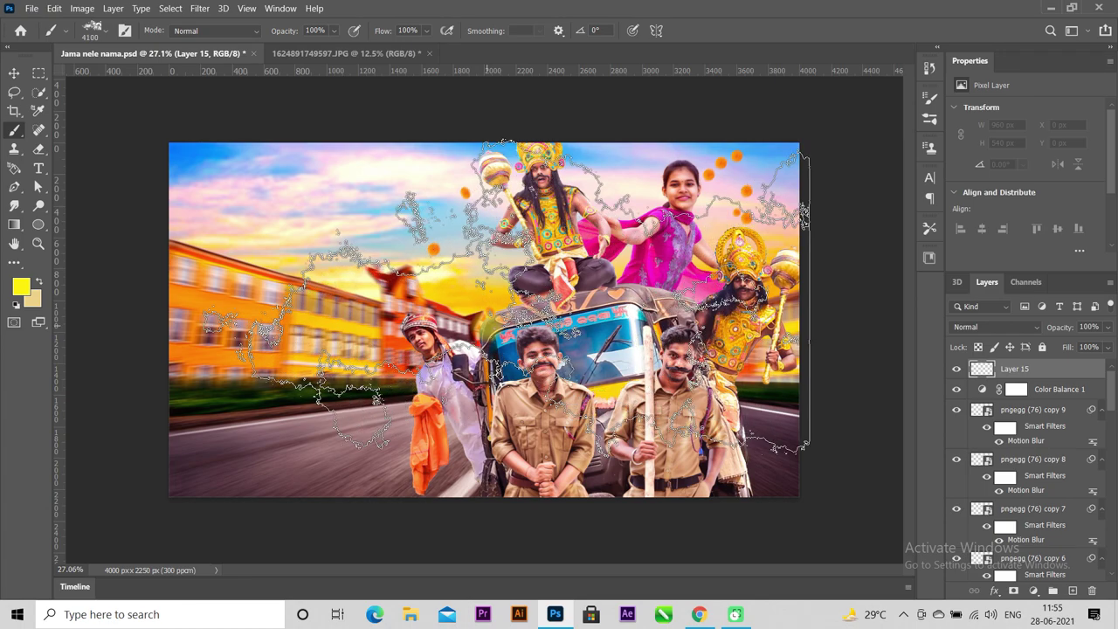
key("bracketright")
key("bracketright")
scroll(633, 311, "down", 5)
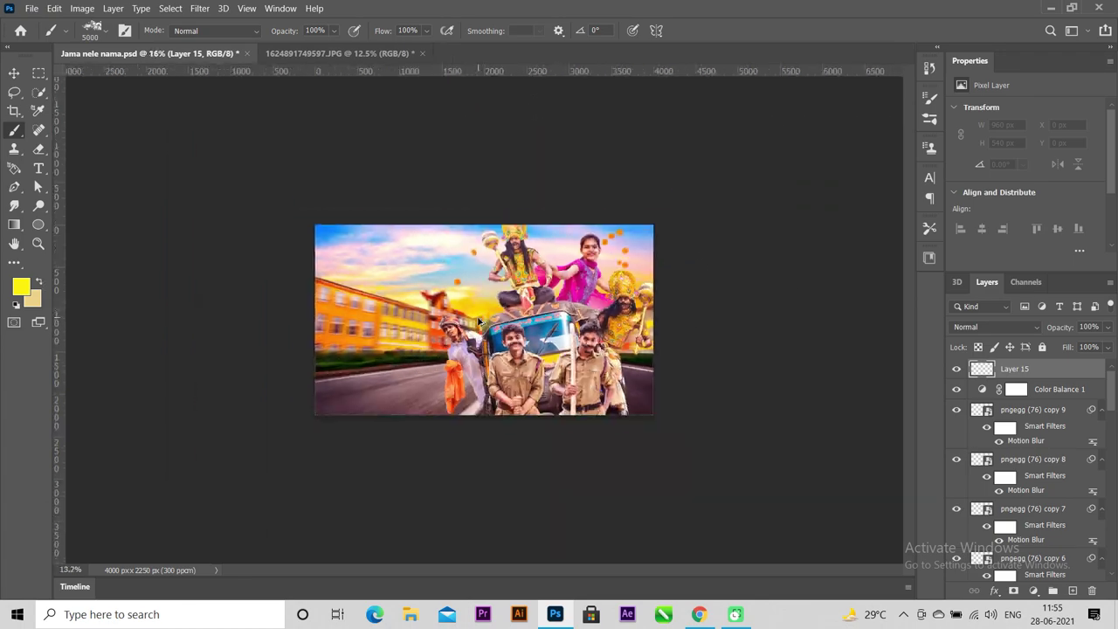
left_click(643, 295)
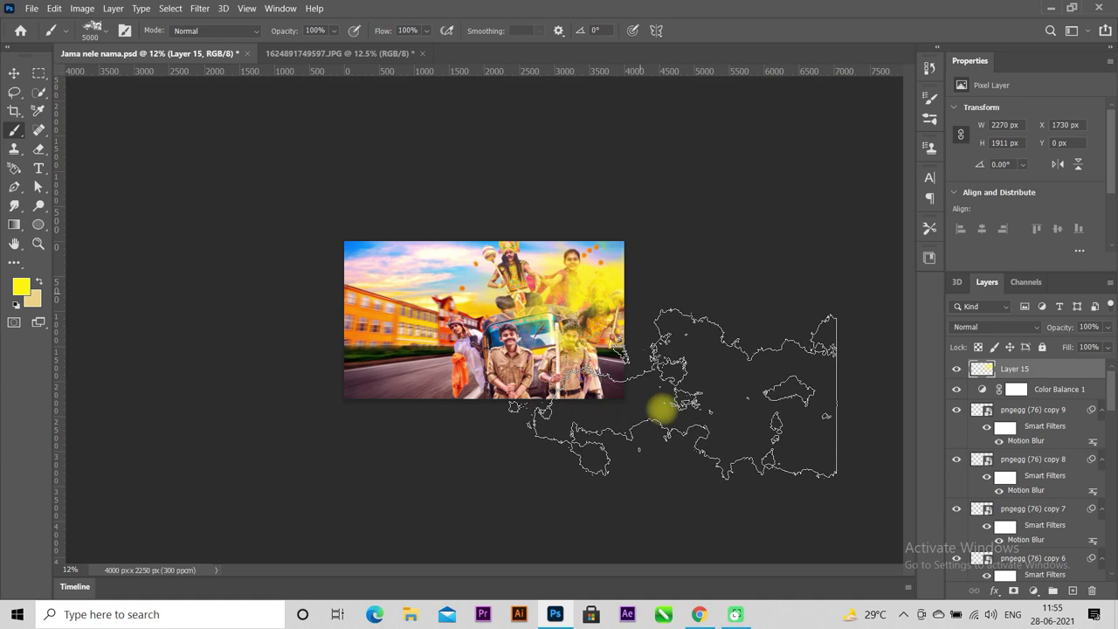
key("ctrl+z")
Delete the unwanted Layer 15
right_click(1048, 368)
left_click(885, 78)
left_click(522, 241)
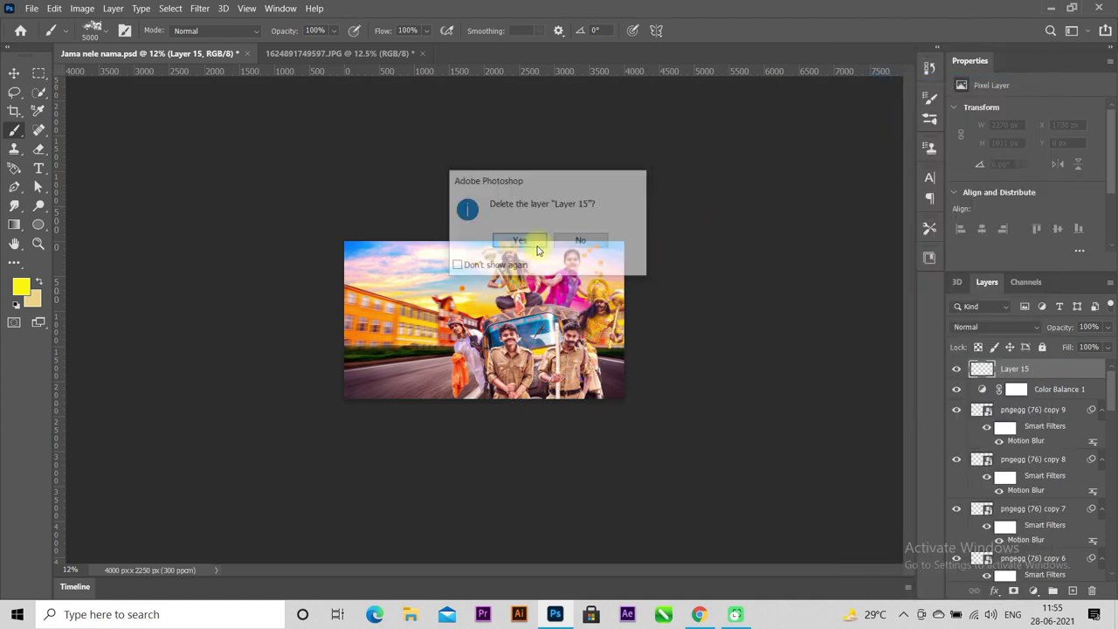
Create a new empty layer directly above Layer 14, undoing the mistaken attempts
scroll(1038, 498, "down", 2)
scroll(1037, 498, "down", 2)
scroll(1037, 497, "down", 2)
scroll(1037, 498, "down", 2)
scroll(1038, 498, "down", 2)
scroll(1038, 498, "down", 2)
scroll(1037, 497, "down", 2)
scroll(1038, 498, "down", 2)
left_click(1062, 497)
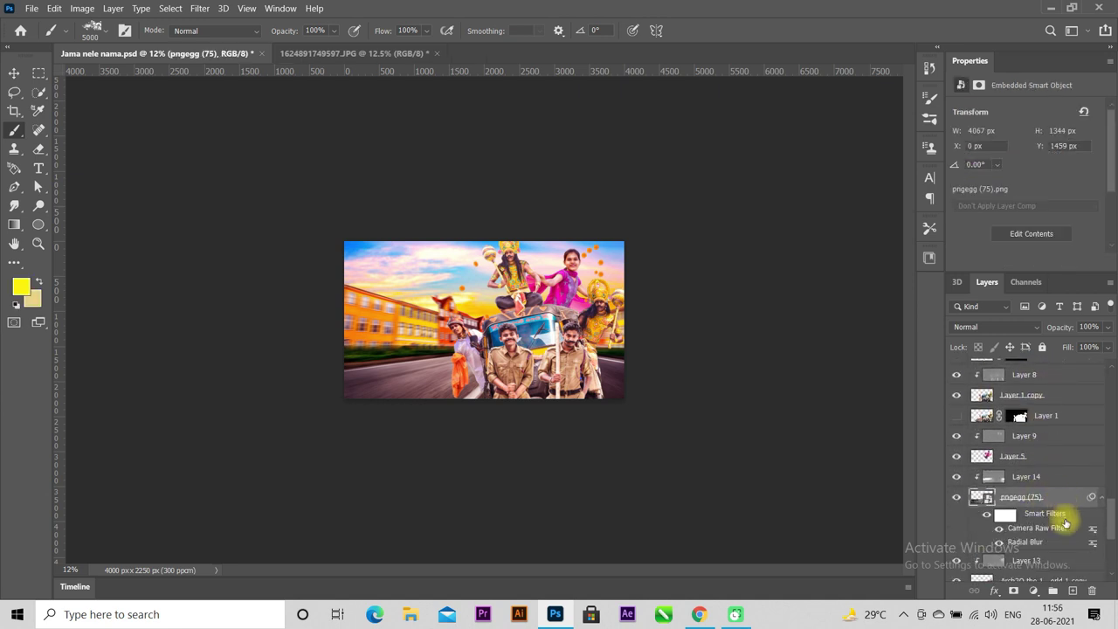
left_click(1073, 591)
key("ctrl+z")
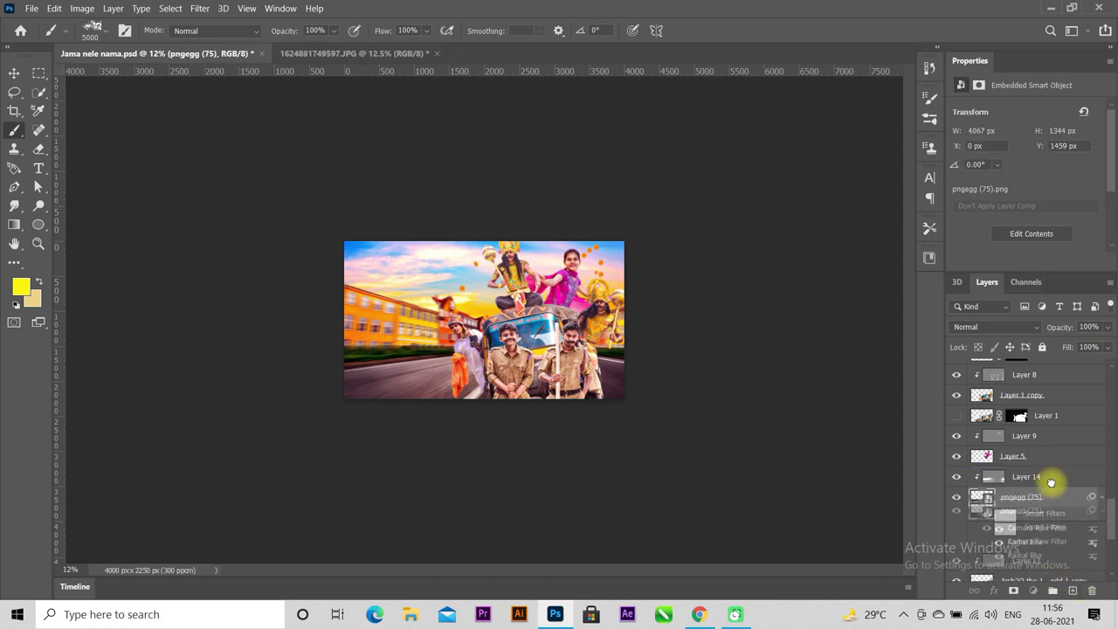
left_click_drag(1045, 497, 1047, 478)
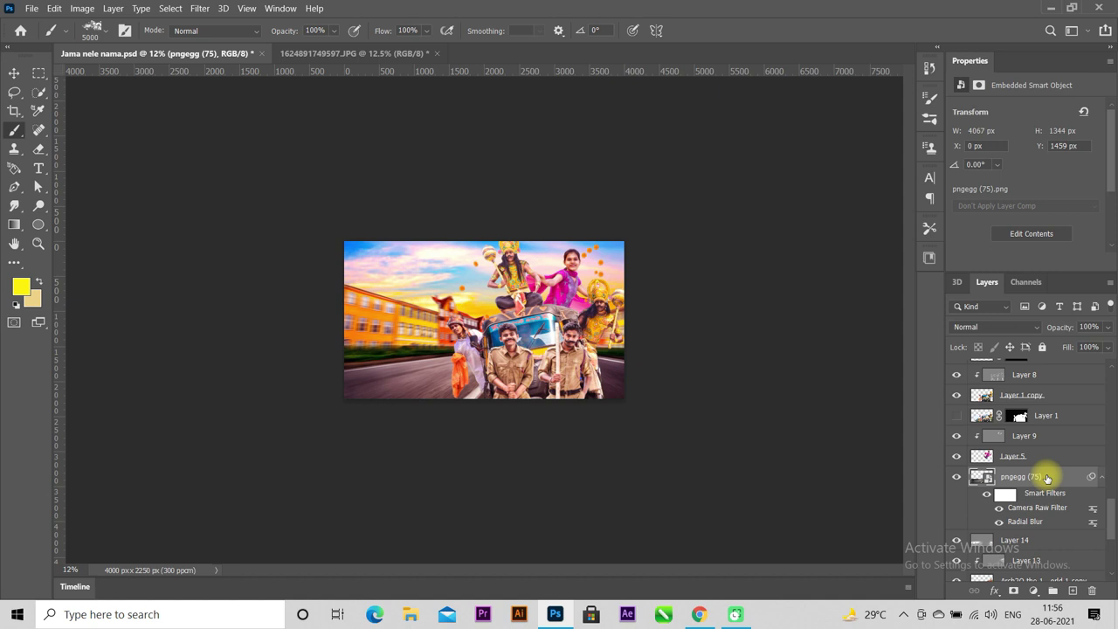
key("ctrl+z")
left_click(1046, 477)
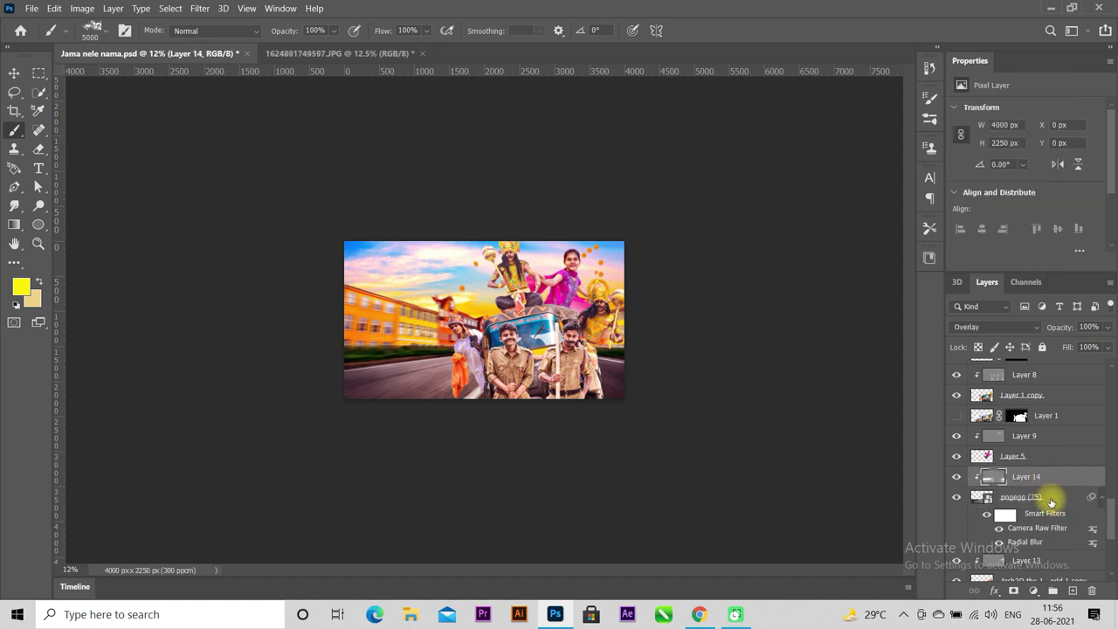
left_click(1073, 590)
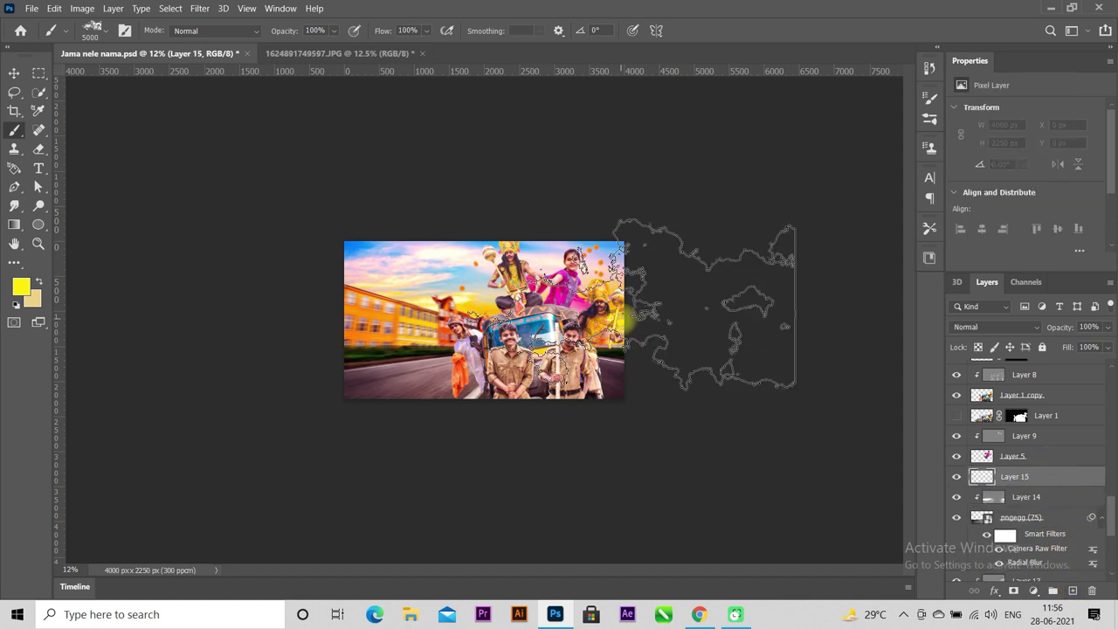
Paint yellow powder over the sky, buildings and road with a 180° brush tip, then preview a 24.9 px Gaussian Blur
mouse_move(637, 323)
left_mouse_down()
mouse_move(602, 451)
mouse_move(704, 431)
mouse_move(214, 185)
left_mouse_up()
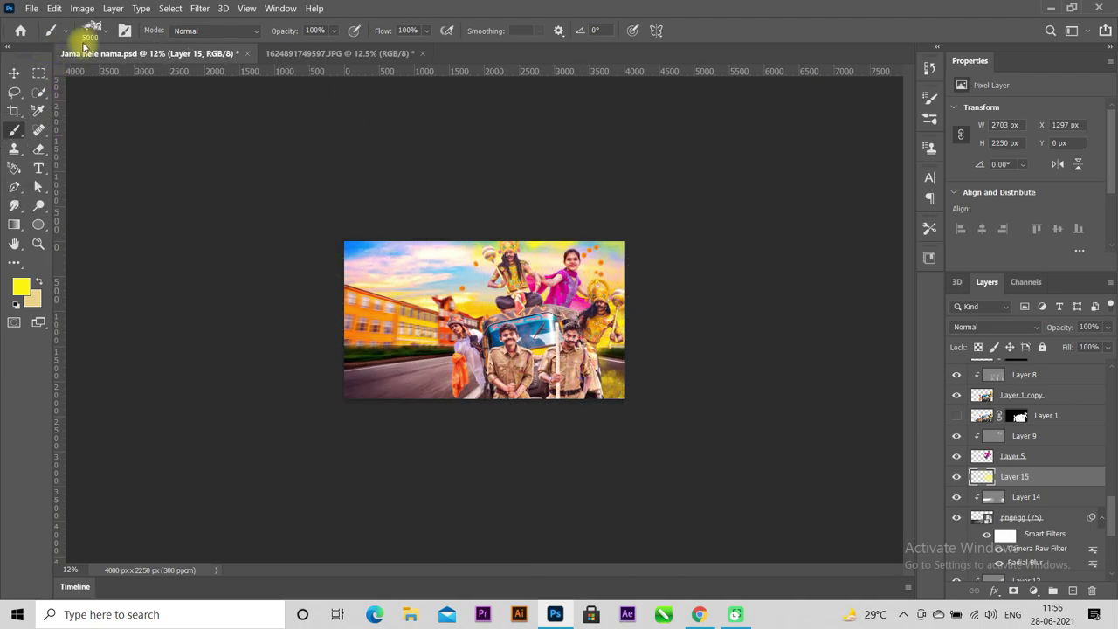
left_click(602, 29)
type("180")
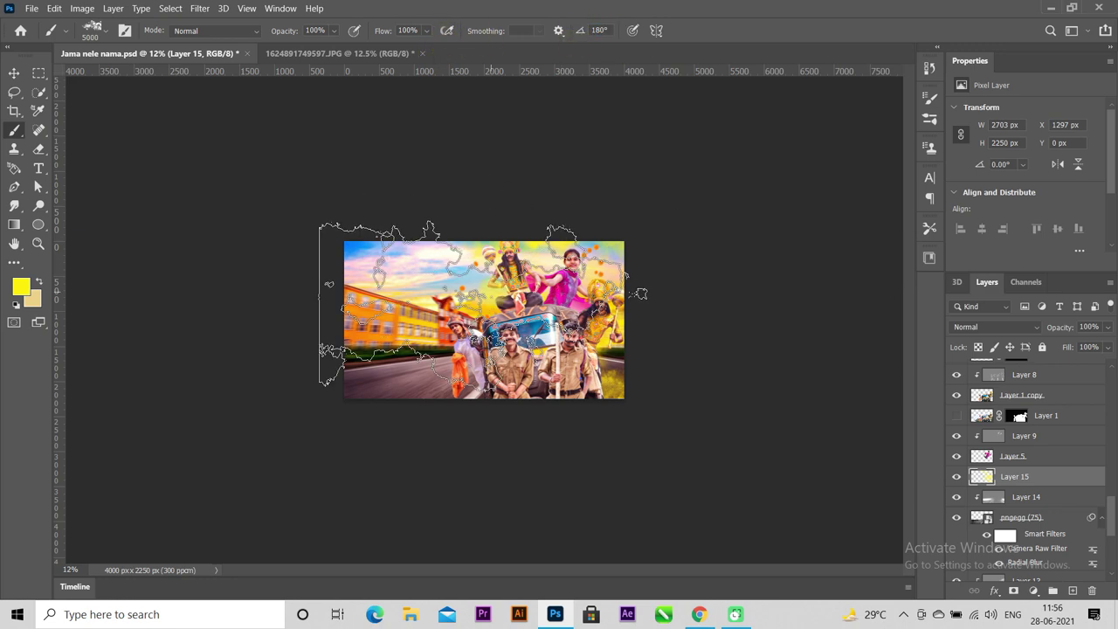
scroll(218, 330, "up", 3)
left_click_drag(362, 306, 363, 476)
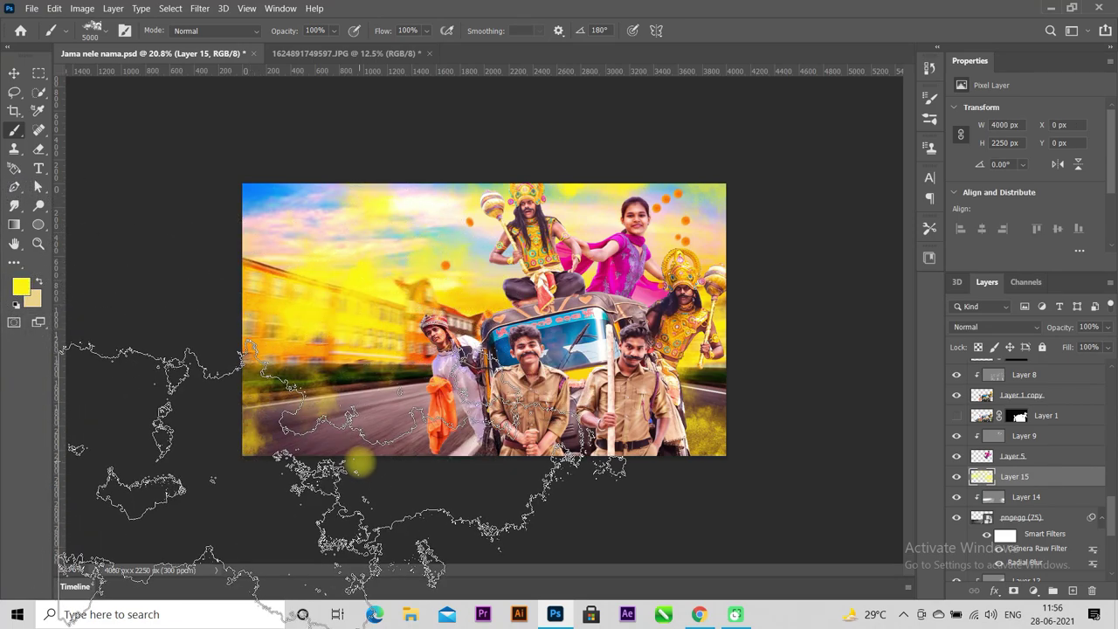
scroll(280, 380, "down", 2)
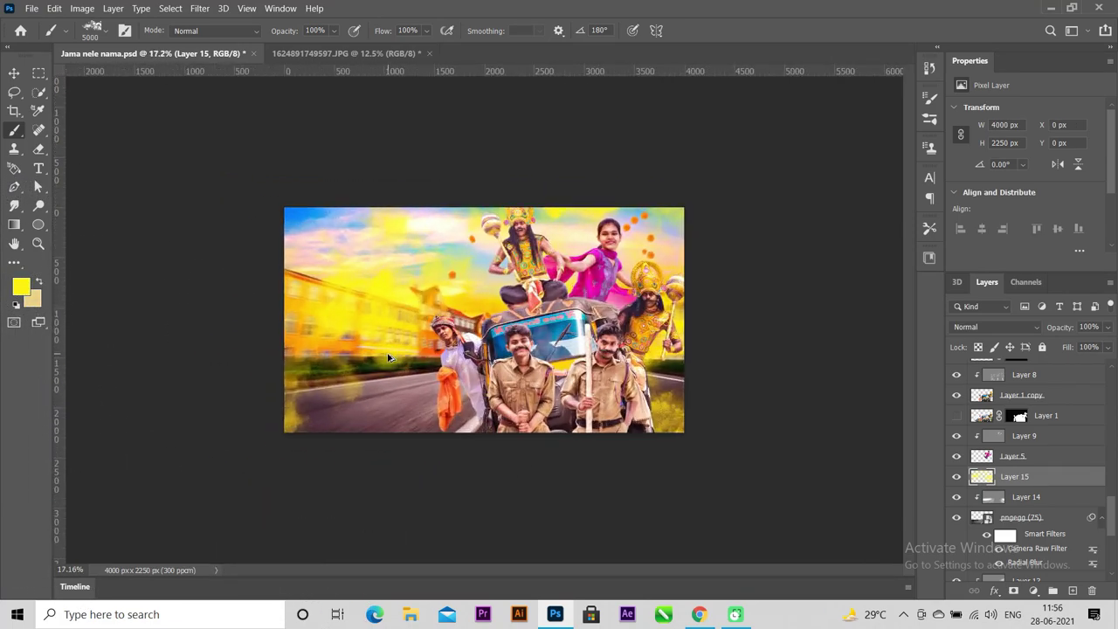
scroll(262, 379, "up", 1)
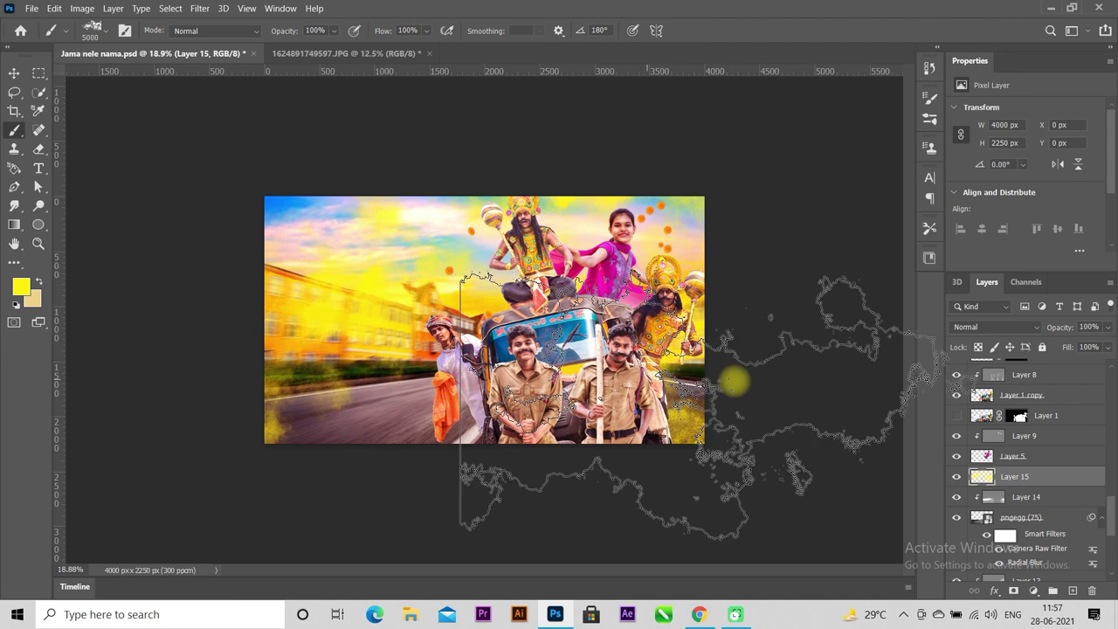
left_click(200, 8)
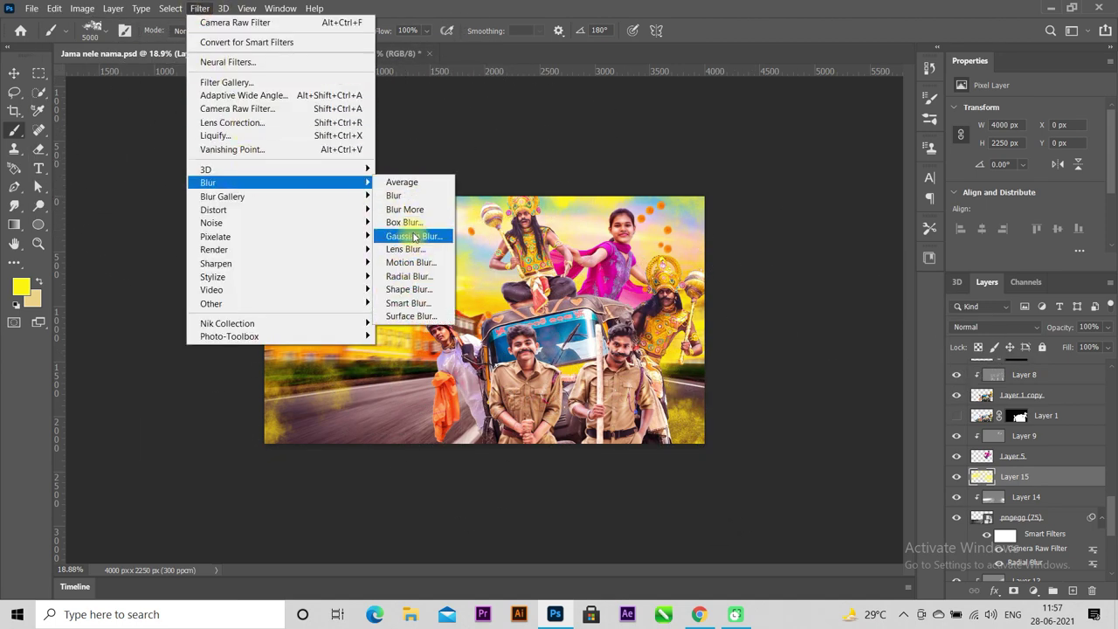
left_click(398, 232)
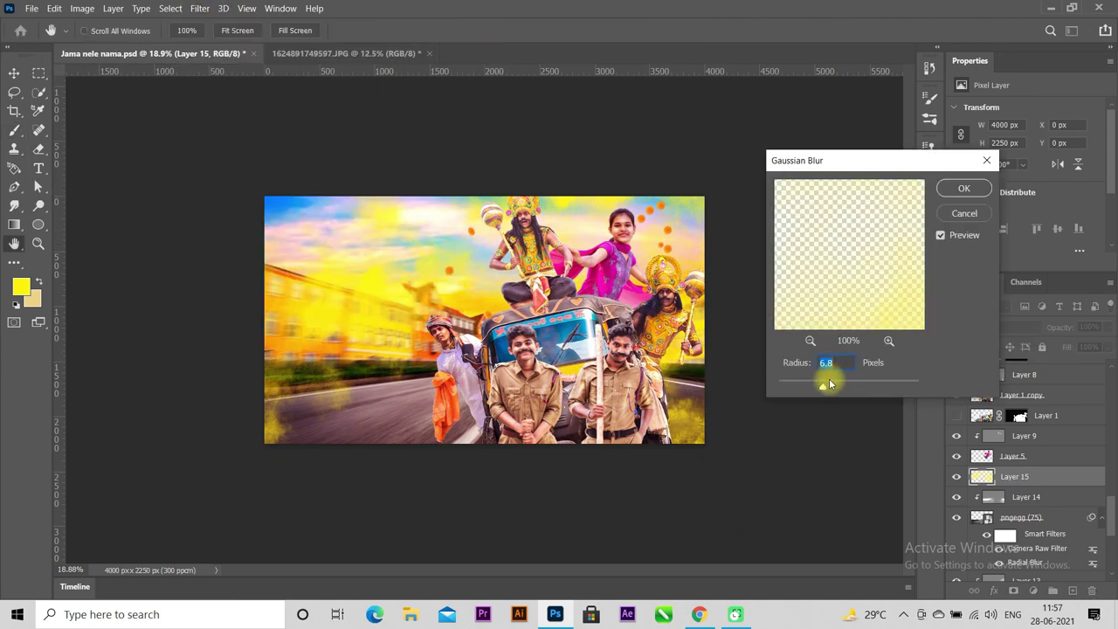
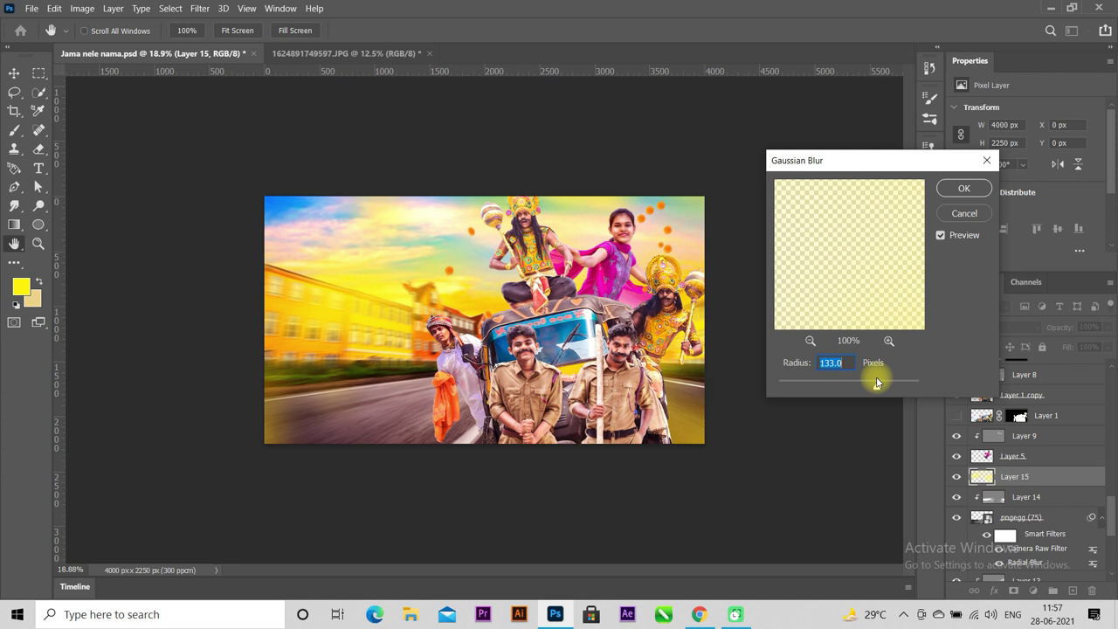
Apply the blur to Layer 15's yellow glow and group the pngegg (76) copies into Group 1
left_click(959, 188)
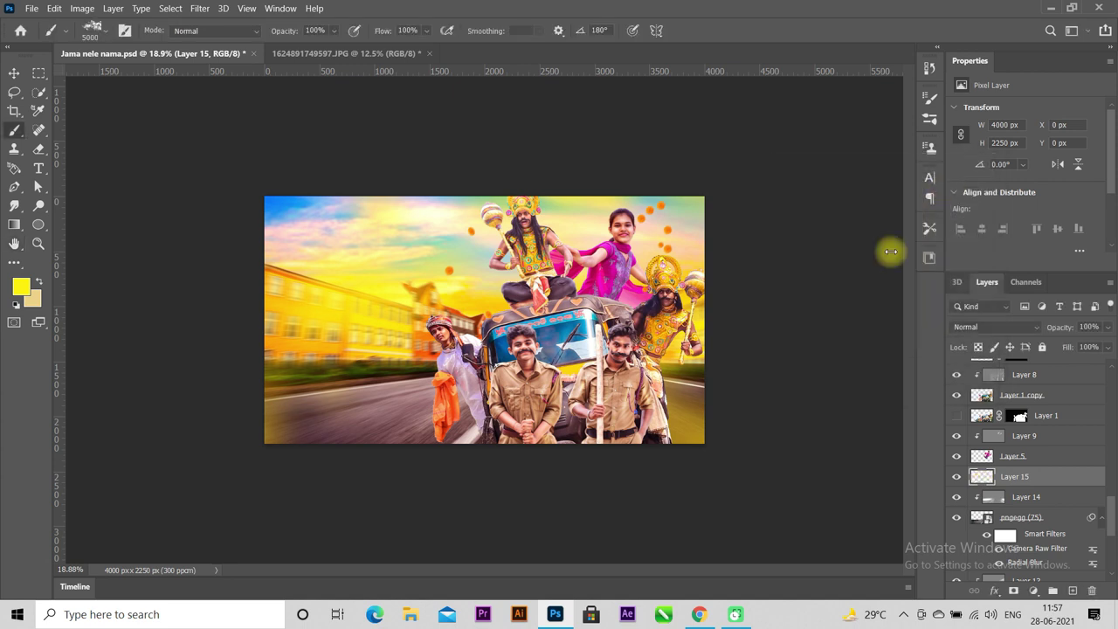
scroll(1033, 463, "up", 5)
left_click(1039, 468)
scroll(1042, 469, "up", 2)
scroll(1042, 468, "up", 2)
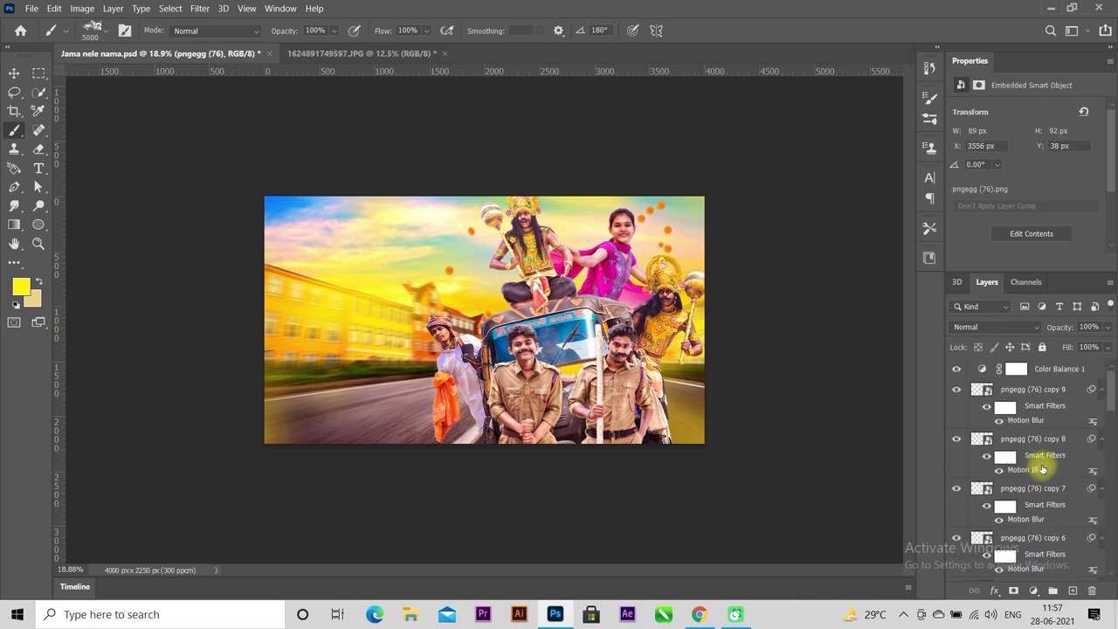
left_click(1048, 392, "shift")
key("ctrl+g")
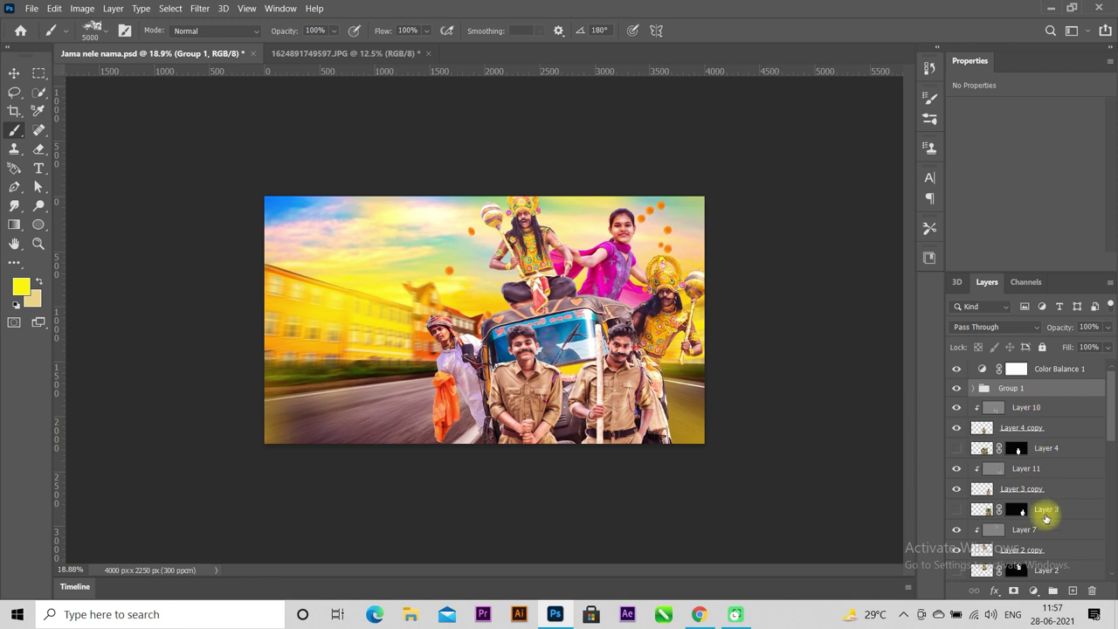
Remove the stray empty Layer 16 created above the group
left_click(1071, 591)
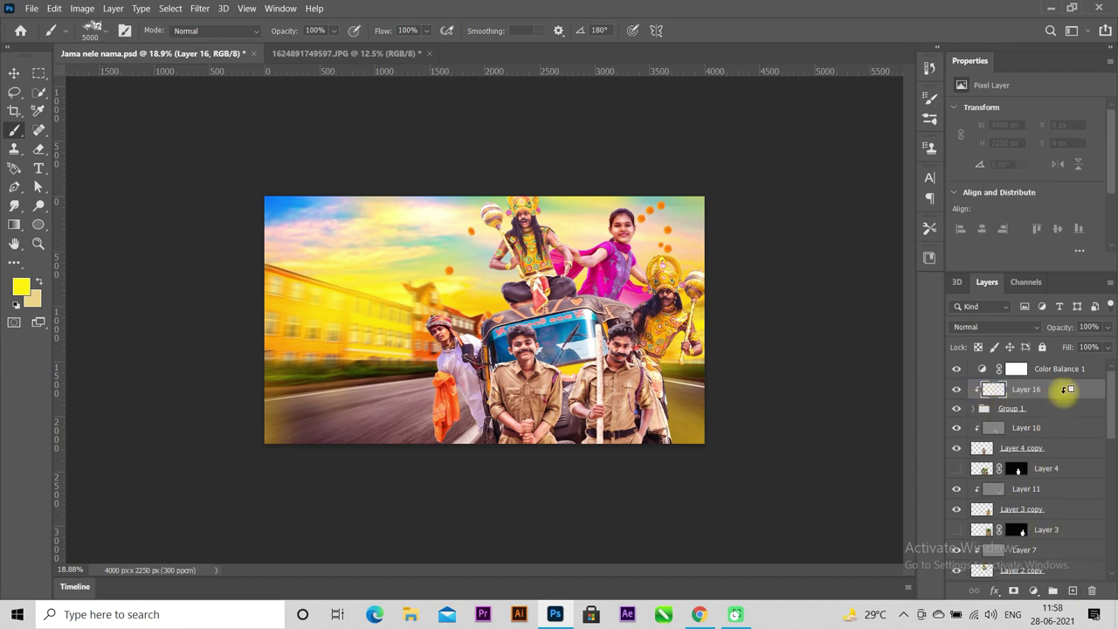
right_click(1067, 394)
left_click(894, 78)
left_click(525, 241)
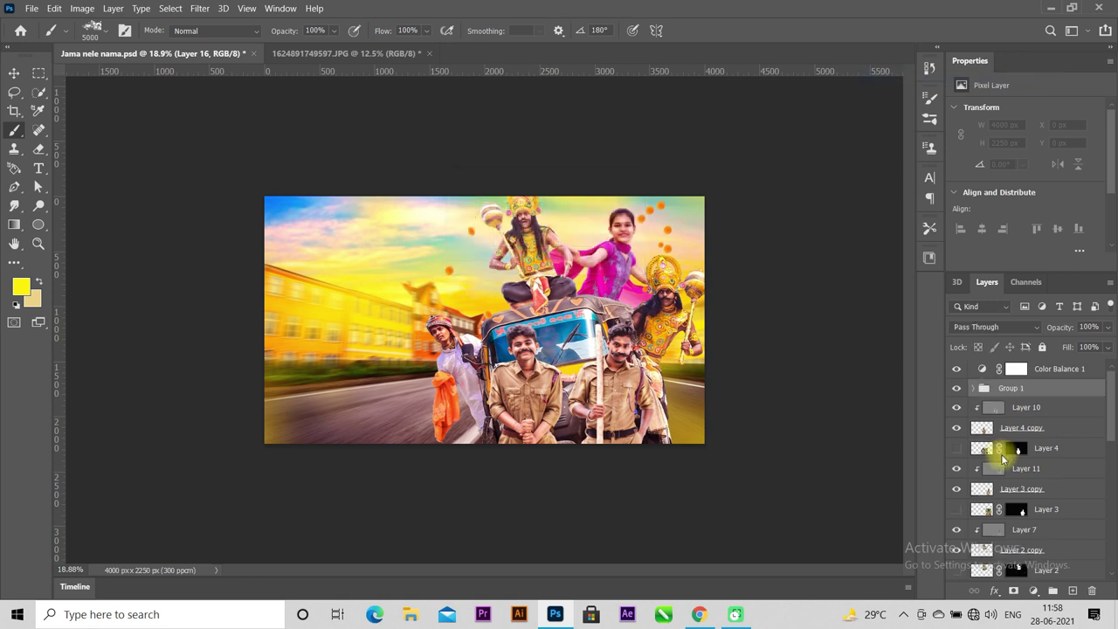
left_click(1034, 592)
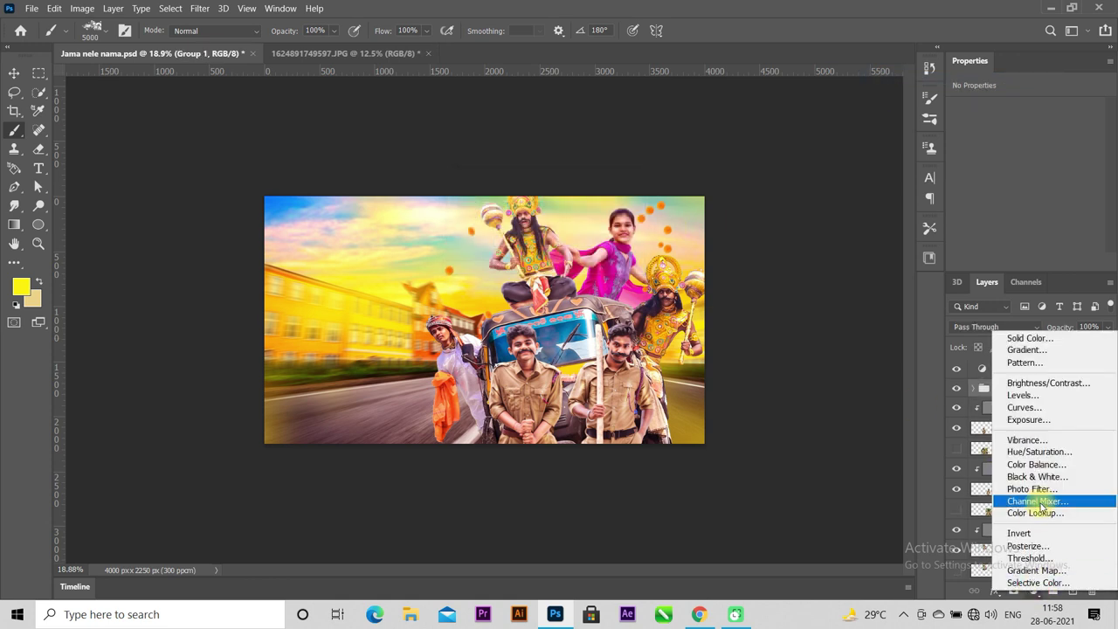
Add a Hue/Saturation adjustment with hue +16, saturation -3 and lightness +1
left_click(1061, 455)
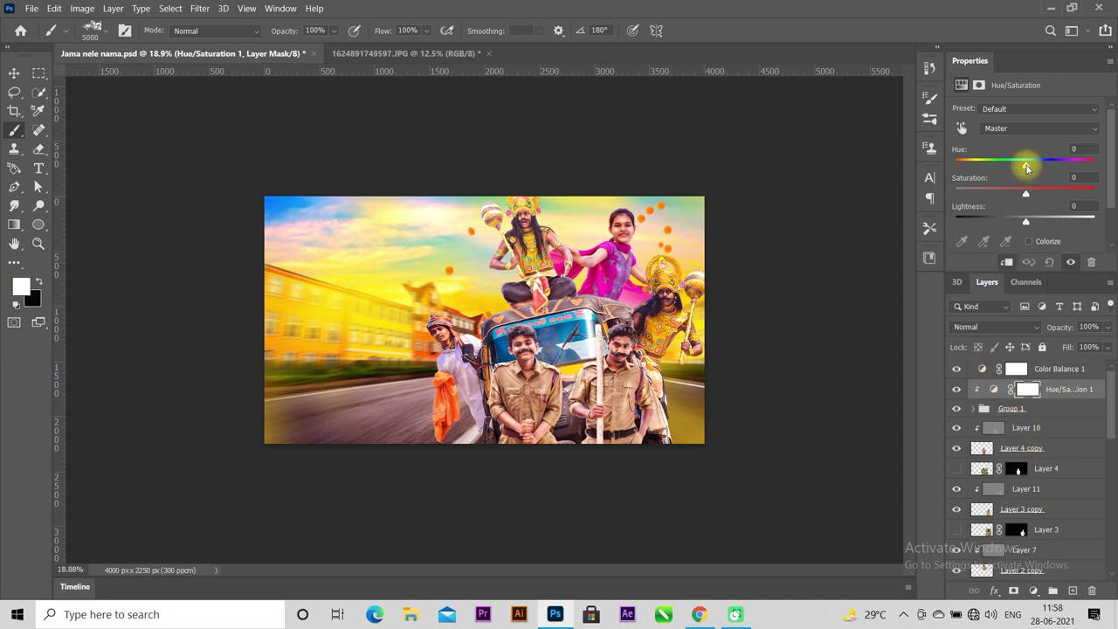
left_click_drag(1024, 166, 1038, 166)
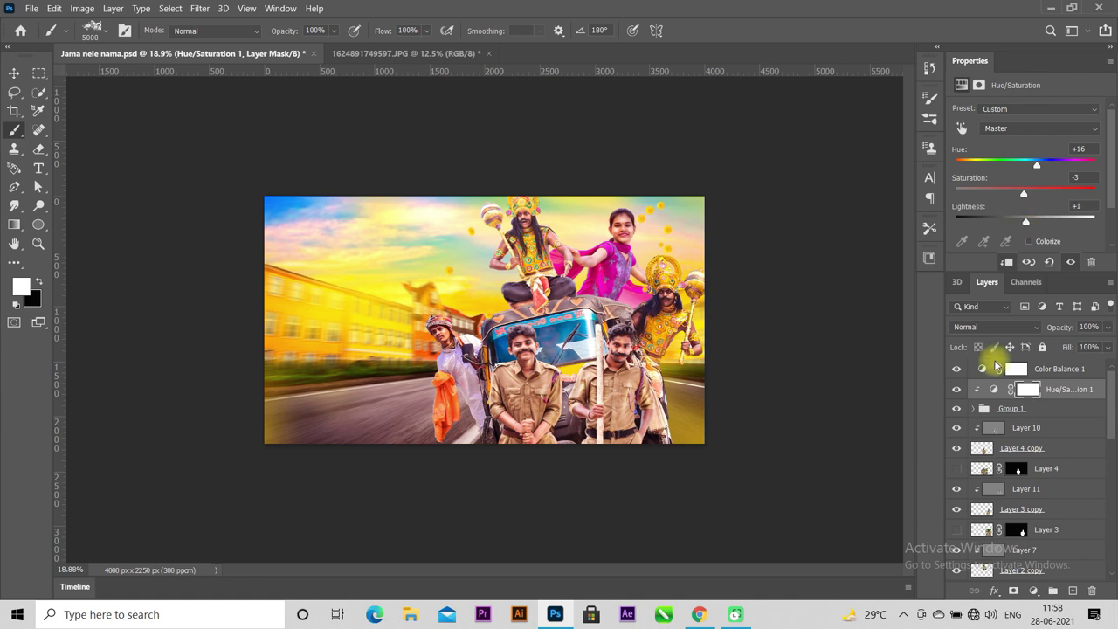
left_click(1060, 372)
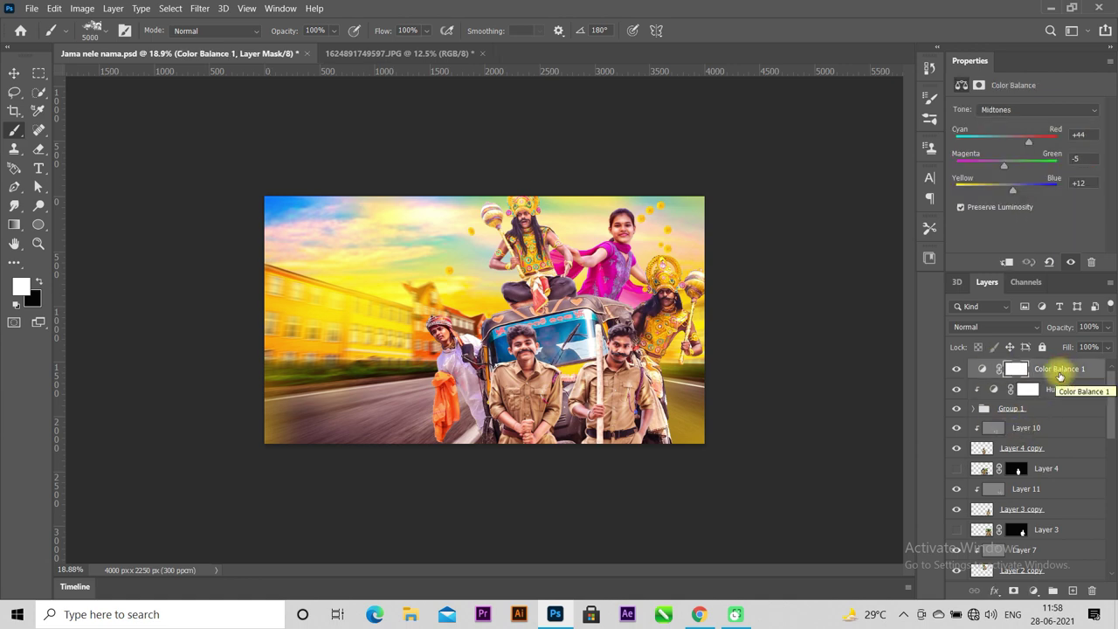
left_click_drag(1060, 374, 614, 414)
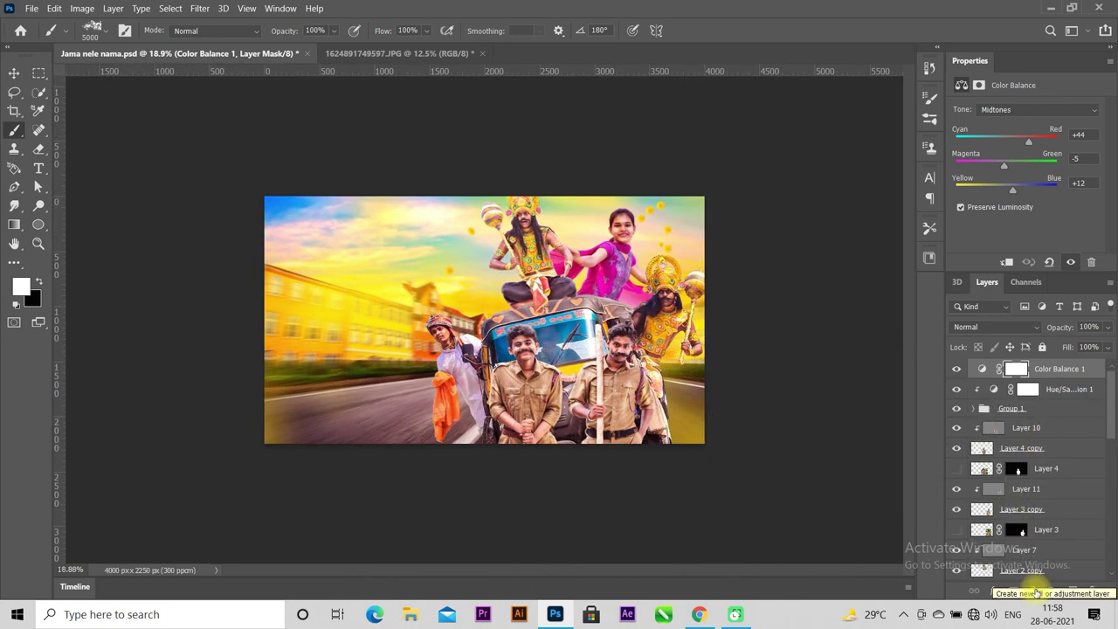
Create an empty Layer 16 above Layer 15
scroll(1043, 489, "down", 3)
scroll(1039, 491, "down", 3)
scroll(1036, 491, "down", 3)
key("ctrl+shift+alt+n")
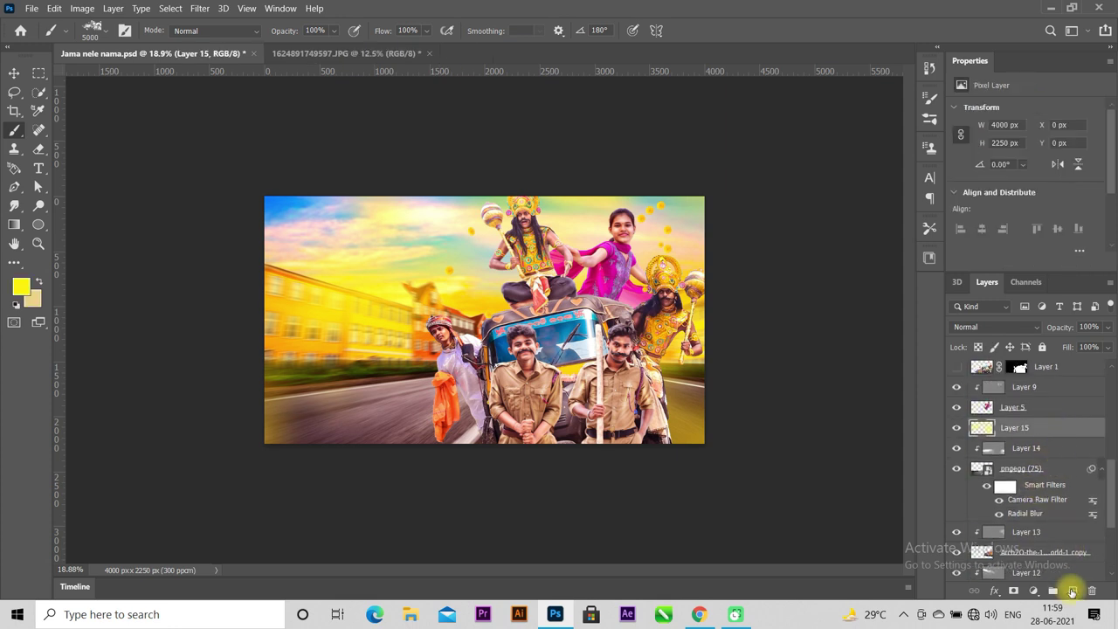
Set the foreground colour to magenta sampled from the pink dress
left_click(21, 290)
left_click(284, 200)
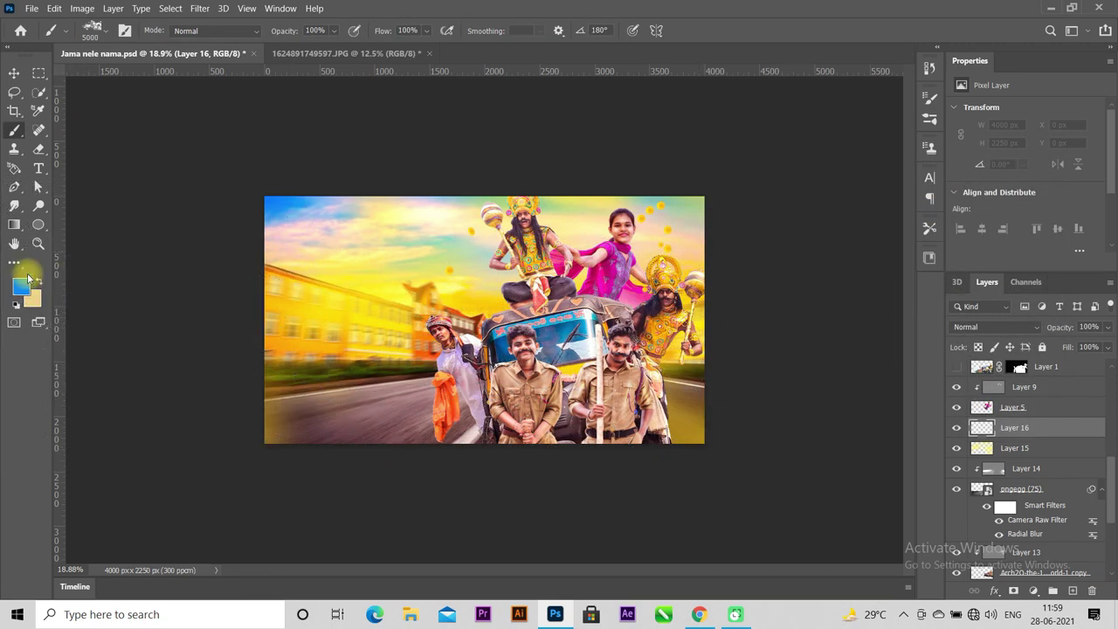
left_click(21, 286)
left_click(607, 272)
left_click(983, 179)
Paint a magenta powder burst over the top-left sky on Layer 16
left_click(981, 427, "ctrl")
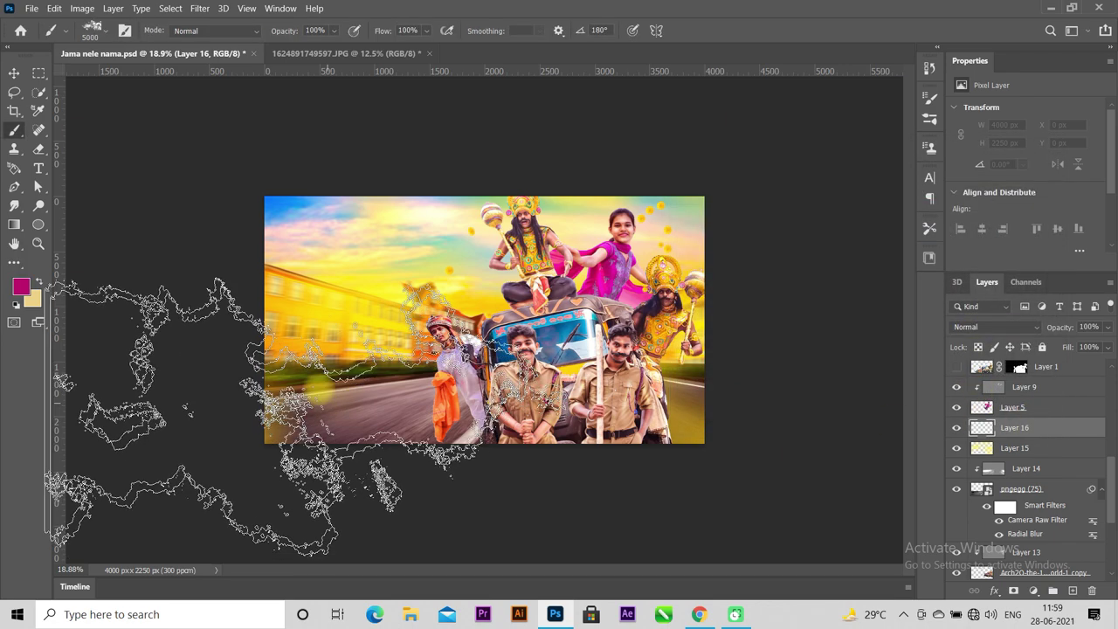
key("ctrl+minus")
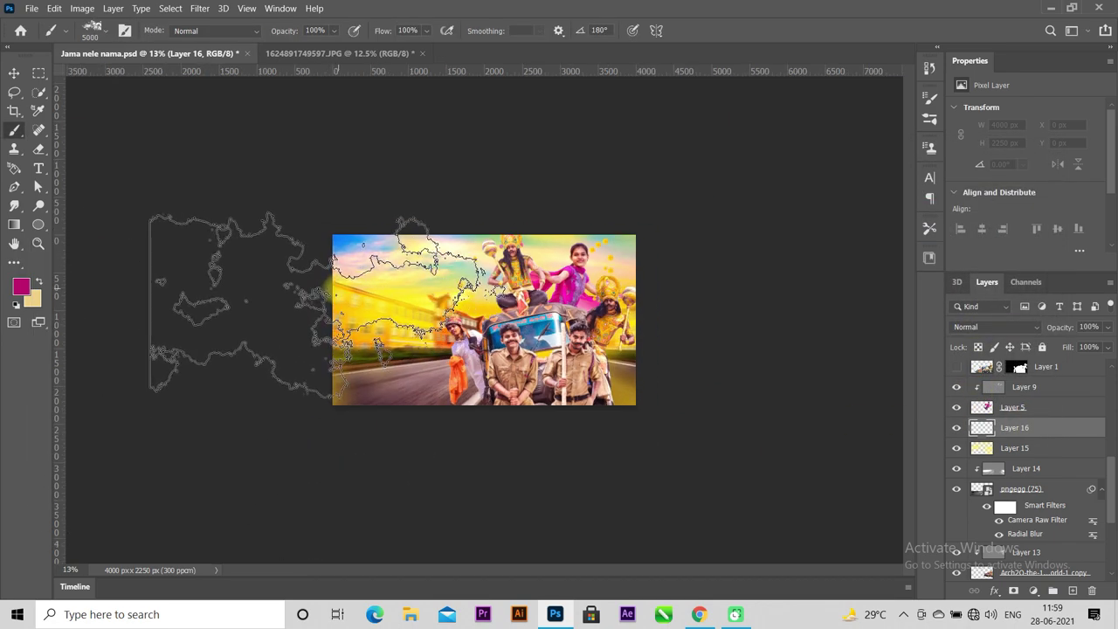
left_click_drag(330, 287, 397, 203)
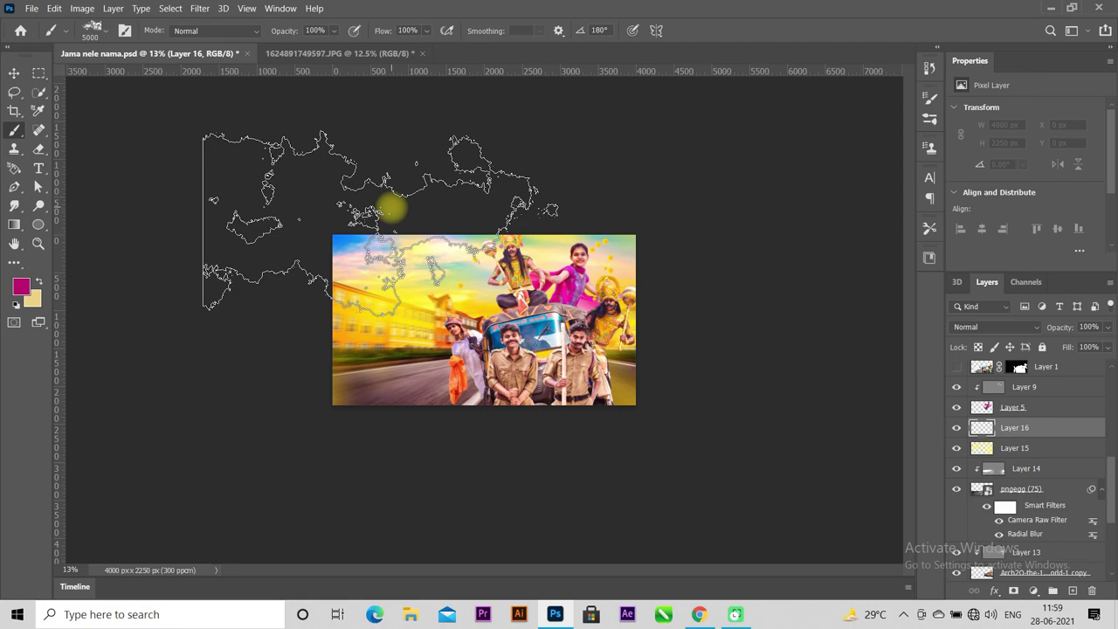
left_click(367, 228)
key("ctrl+0")
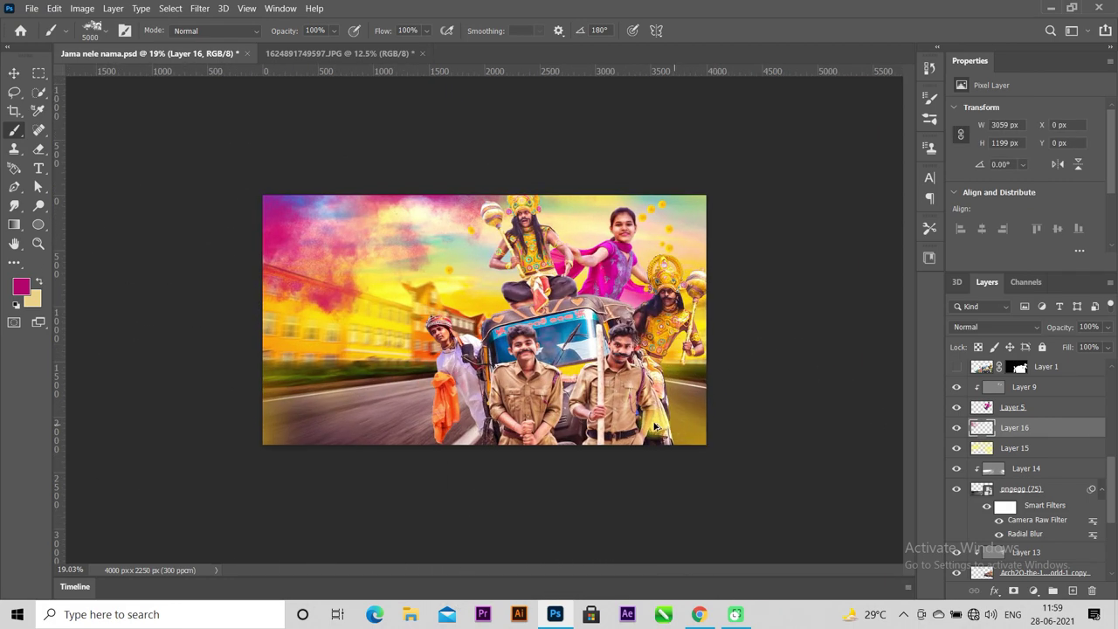
Rotate the powder brush to -31°, paint another magenta stroke, and bring up Gaussian Blur
left_click(581, 31)
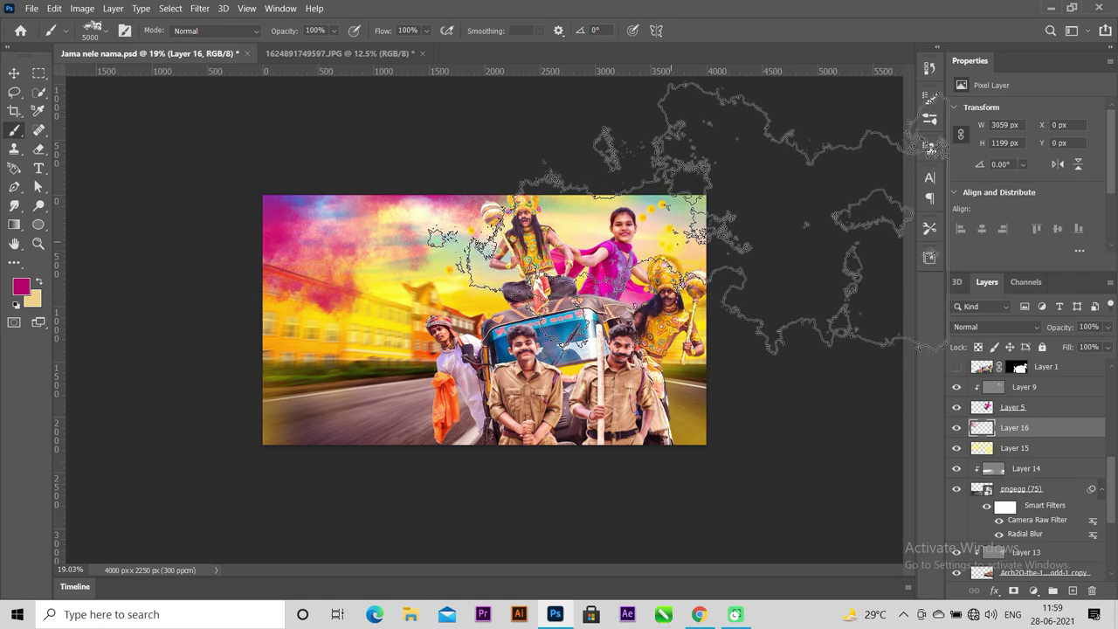
left_click(104, 33)
left_click_drag(62, 82, 61, 91)
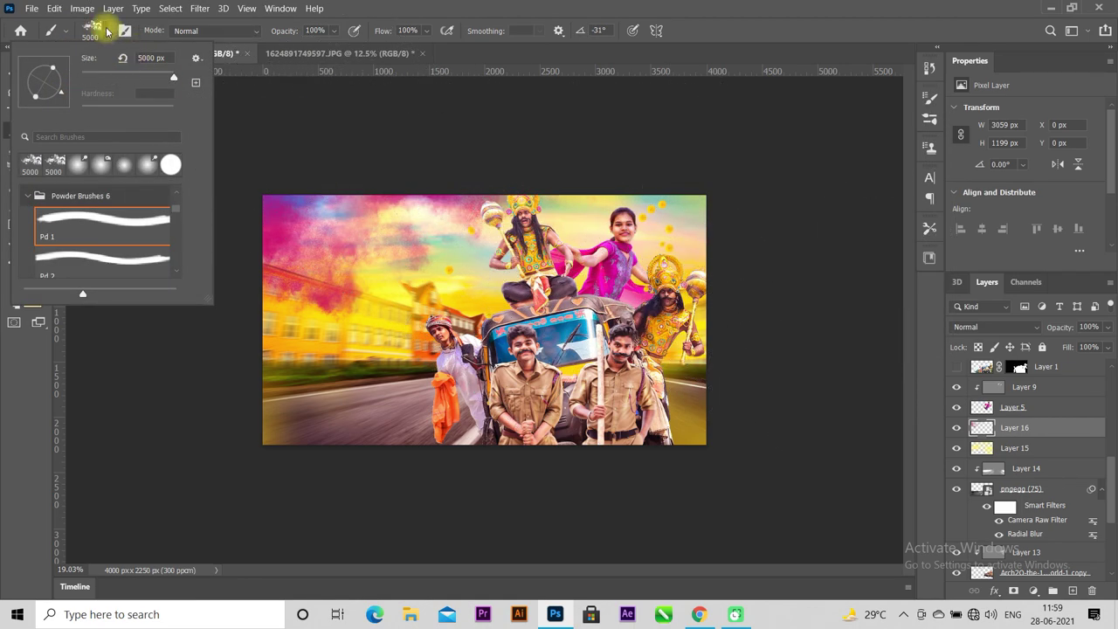
left_click(94, 31)
scroll(485, 319, "down", 2)
left_click_drag(626, 288, 517, 394)
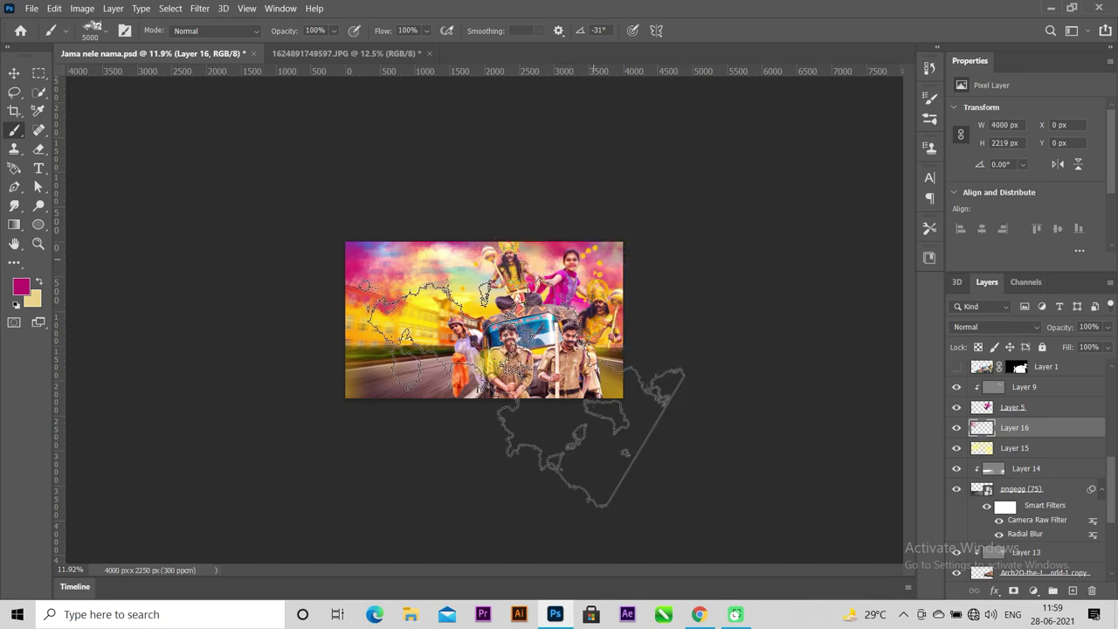
scroll(485, 321, "up", 3)
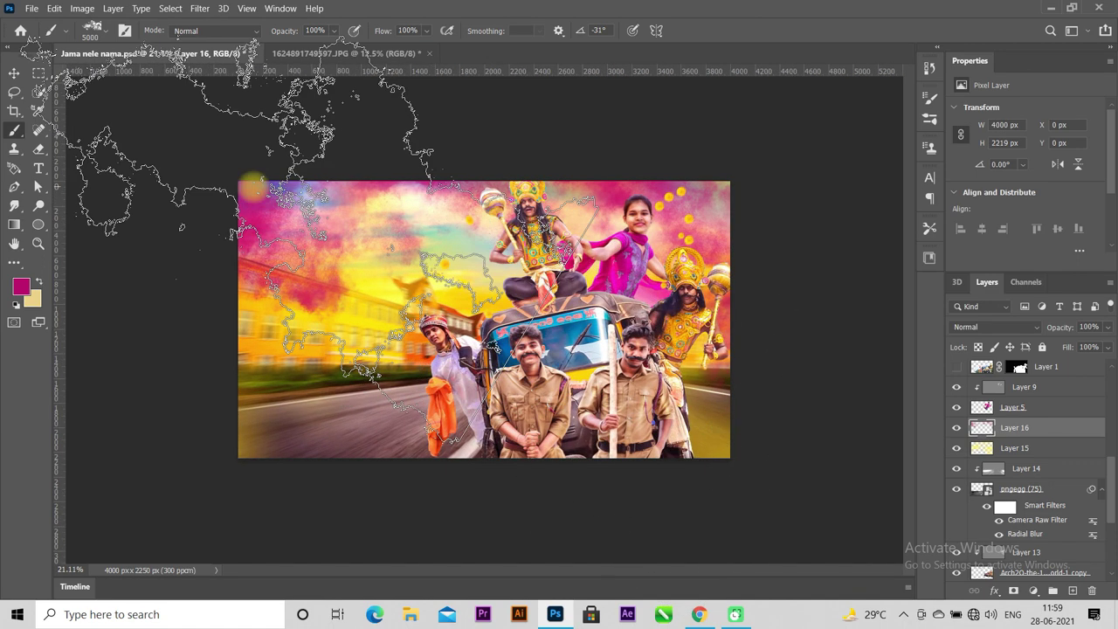
left_click(200, 8)
left_click(411, 238)
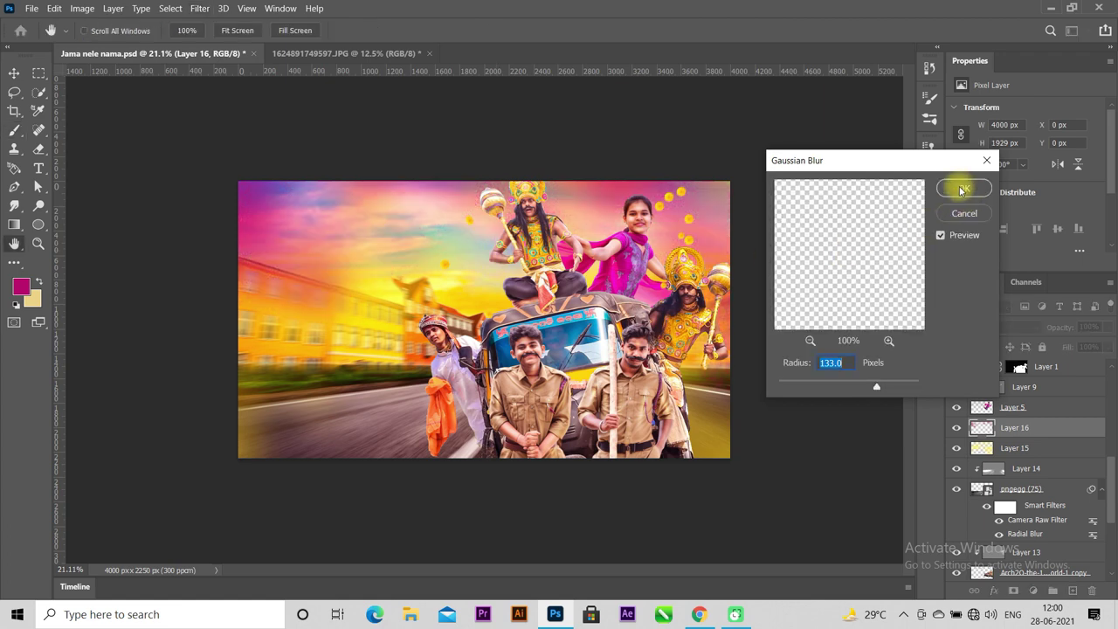
Apply a 133-pixel Gaussian Blur to the magenta strokes on Layer 16
left_click(961, 189)
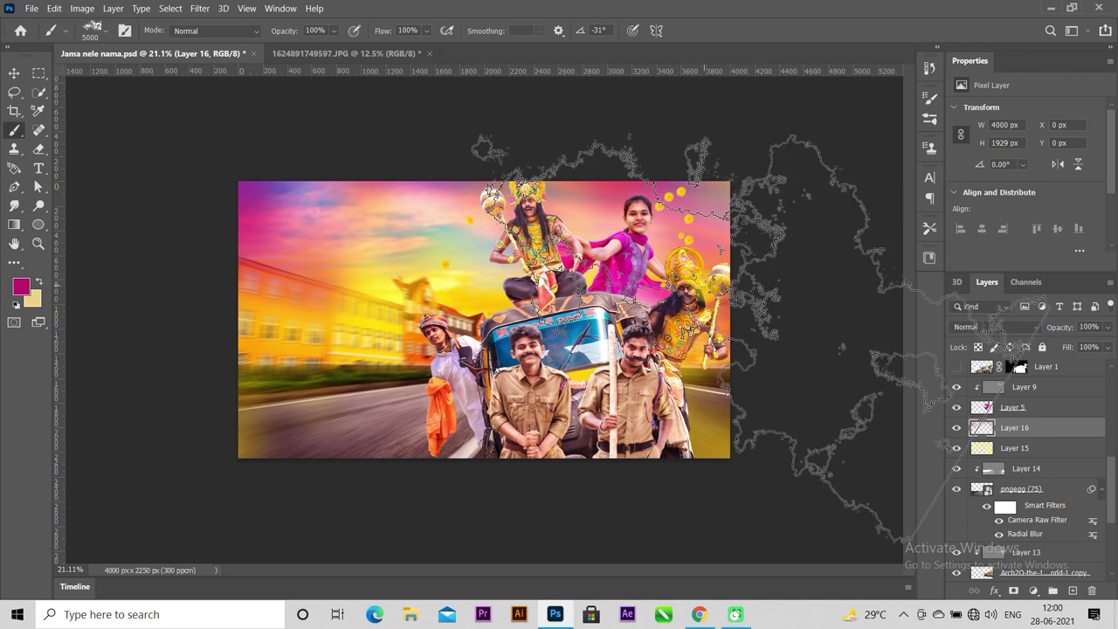
scroll(1010, 408, "up", 5)
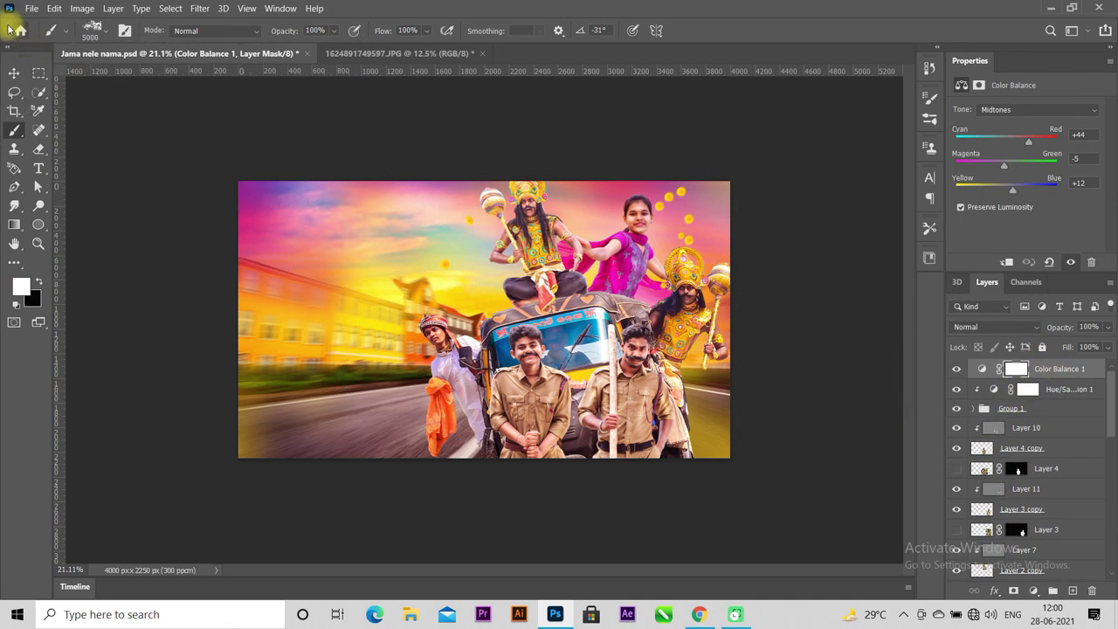
left_click(31, 8)
Place light_PNG14422.png from F:\RD EDITOGRAPHY into the poster
left_click(112, 284)
left_click(76, 289)
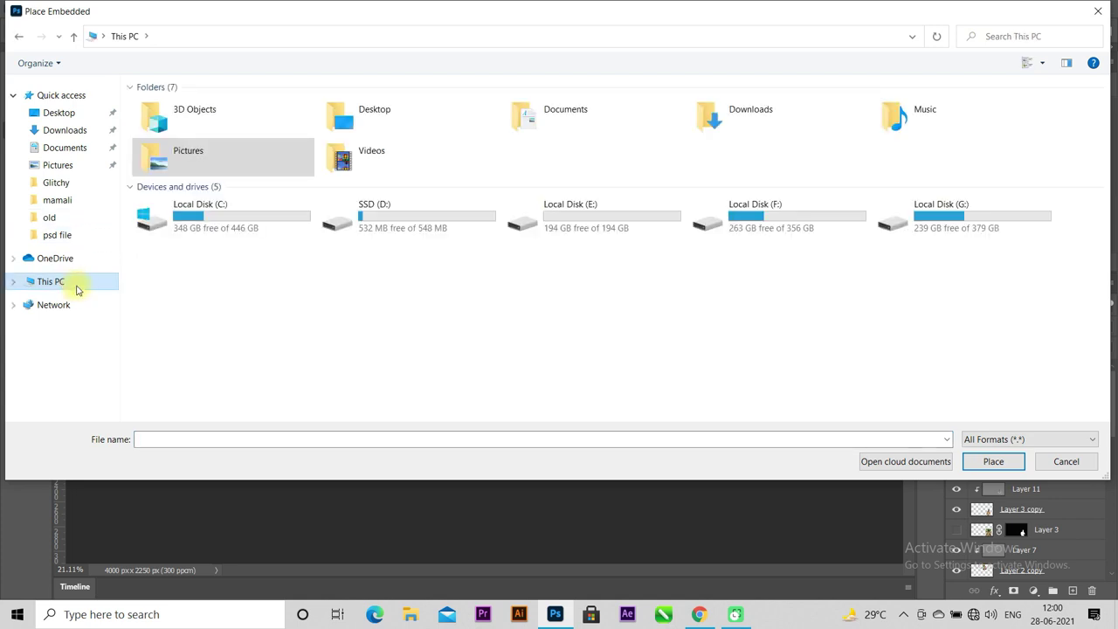
double_click(778, 213)
double_click(345, 219)
scroll(644, 402, "down", 10)
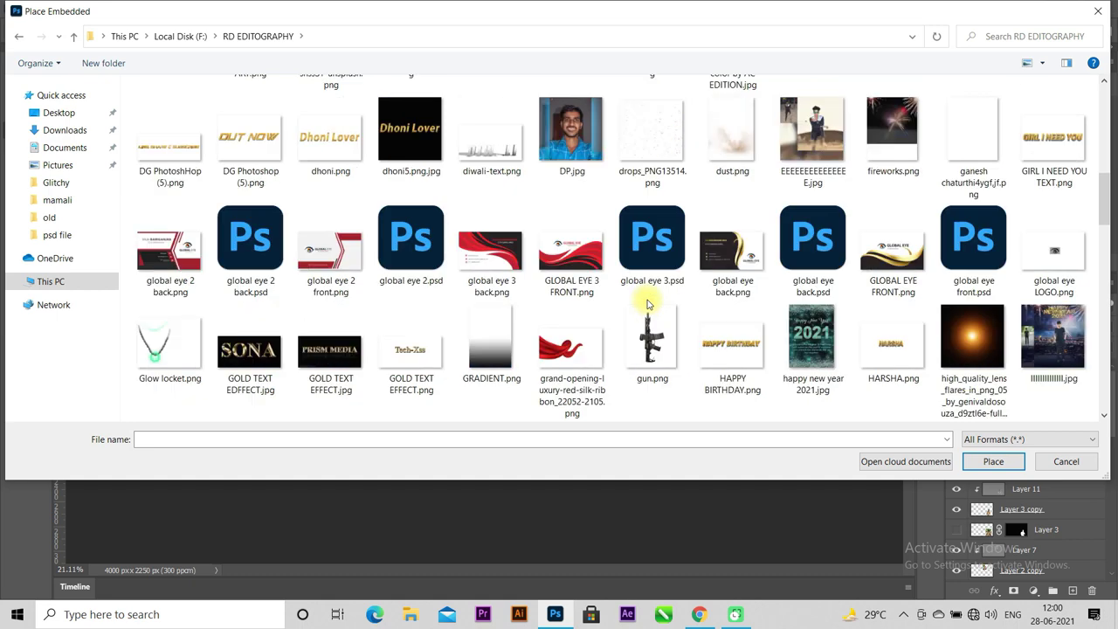
scroll(643, 402, "down", 5)
left_click(651, 363)
left_click(994, 461)
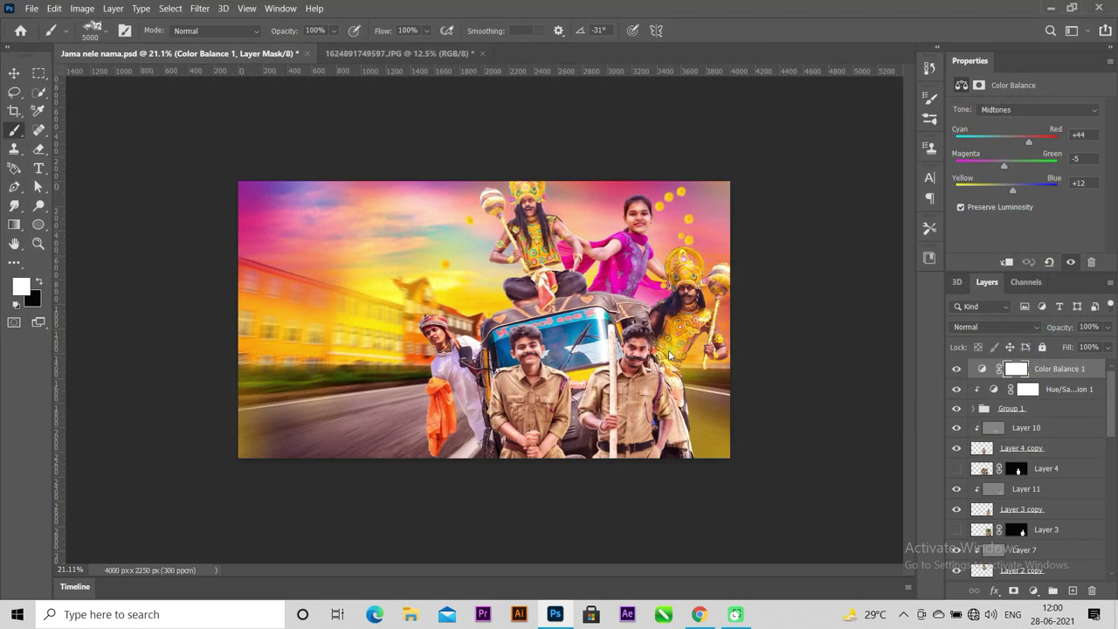
Set the flare layer to Screen, scale it to about 54% and move it up
left_click(1004, 328)
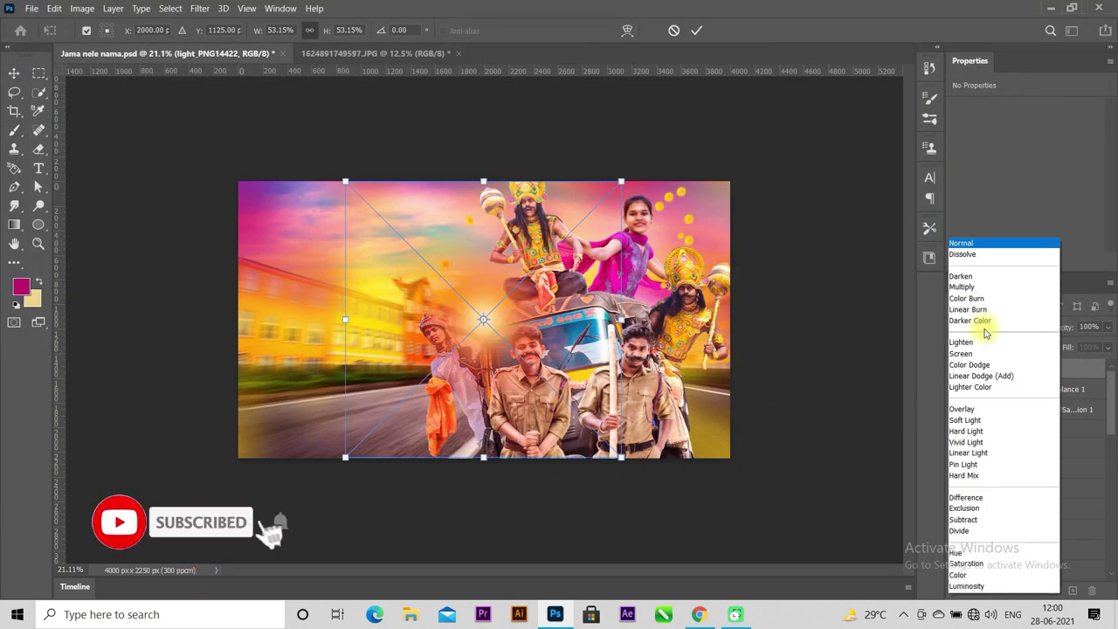
key("Escape")
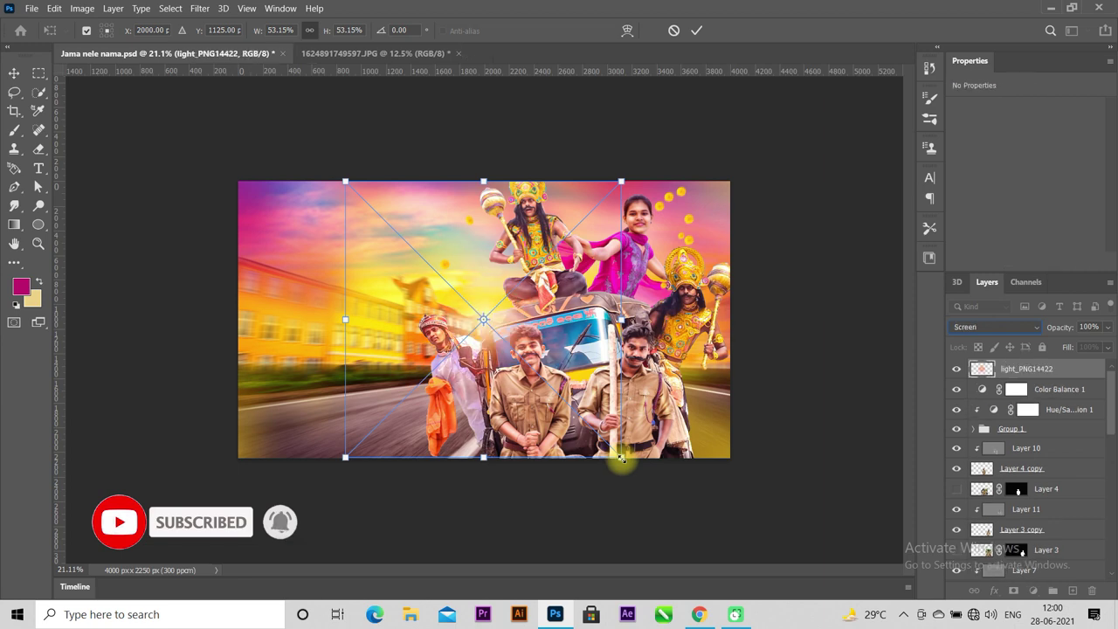
left_click_drag(620, 457, 650, 486)
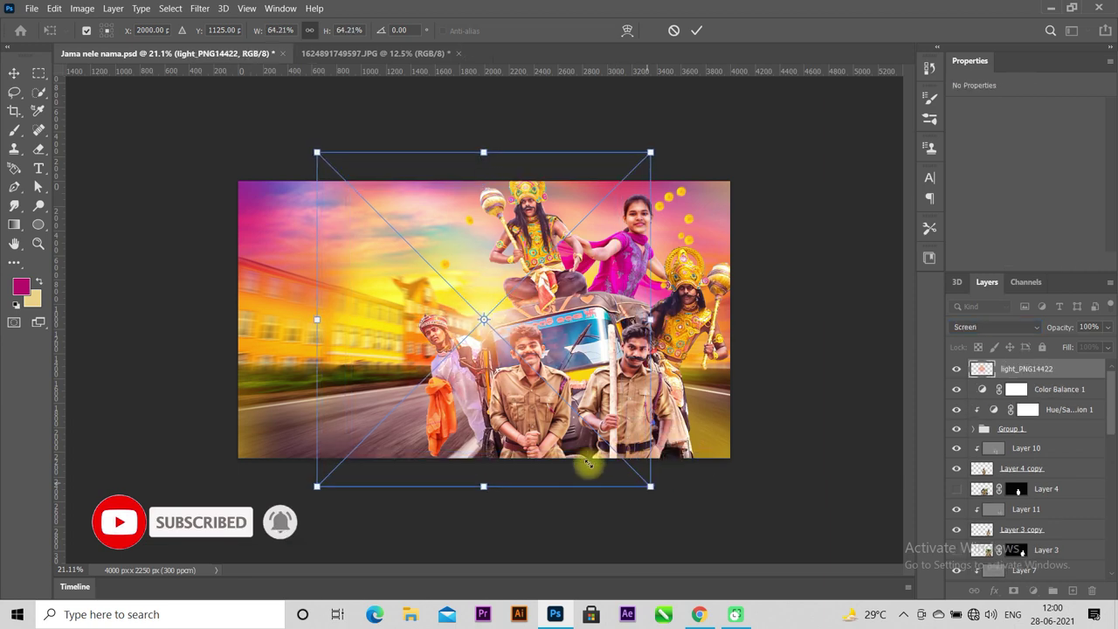
left_click_drag(578, 446, 579, 417)
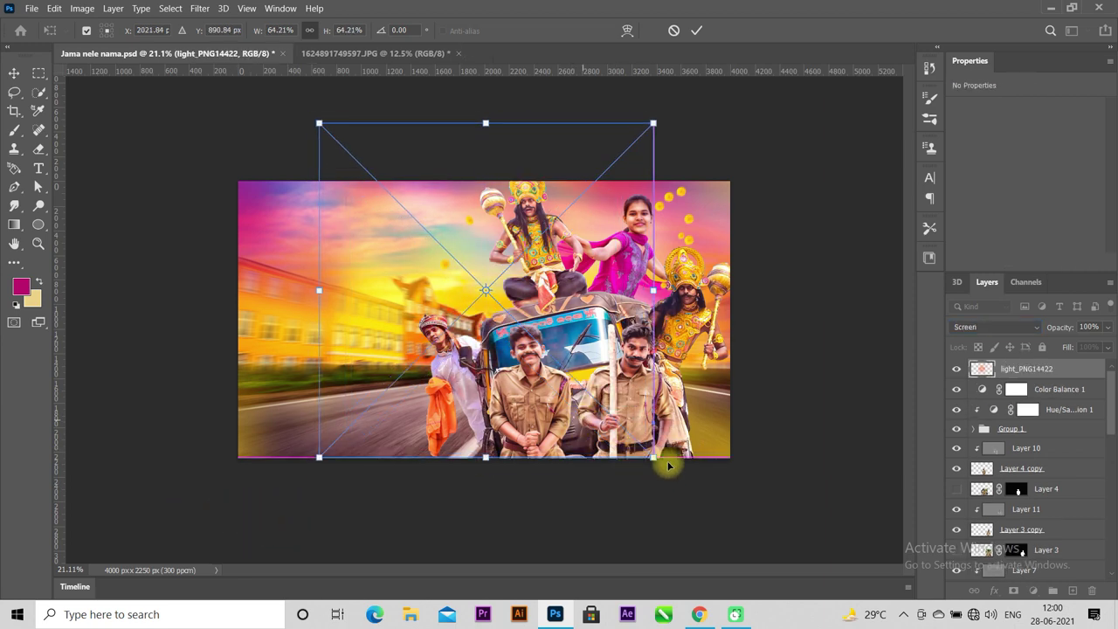
left_click_drag(654, 457, 628, 432)
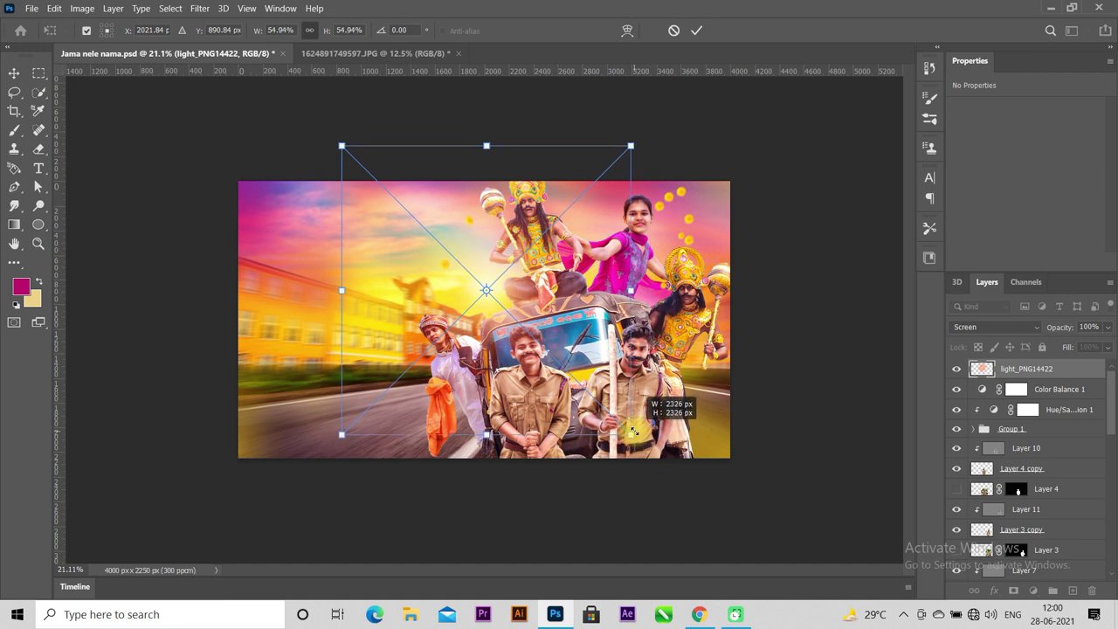
left_click(696, 30)
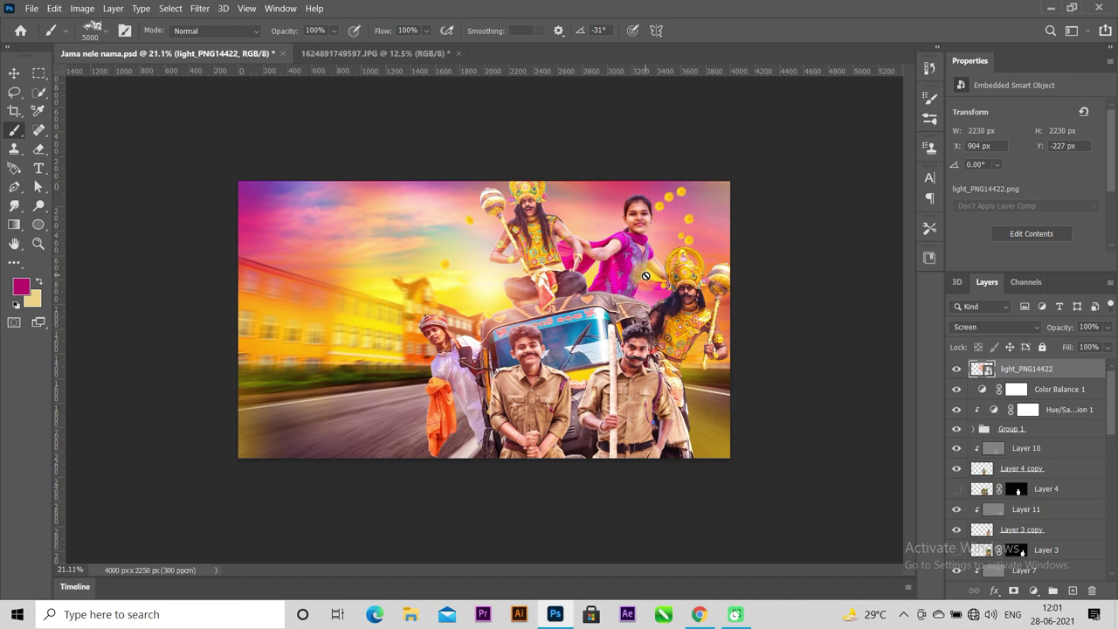
Duplicate the light flare and shrink the copy to about 34%, moved up-right
key("ctrl+j")
key("ctrl+t")
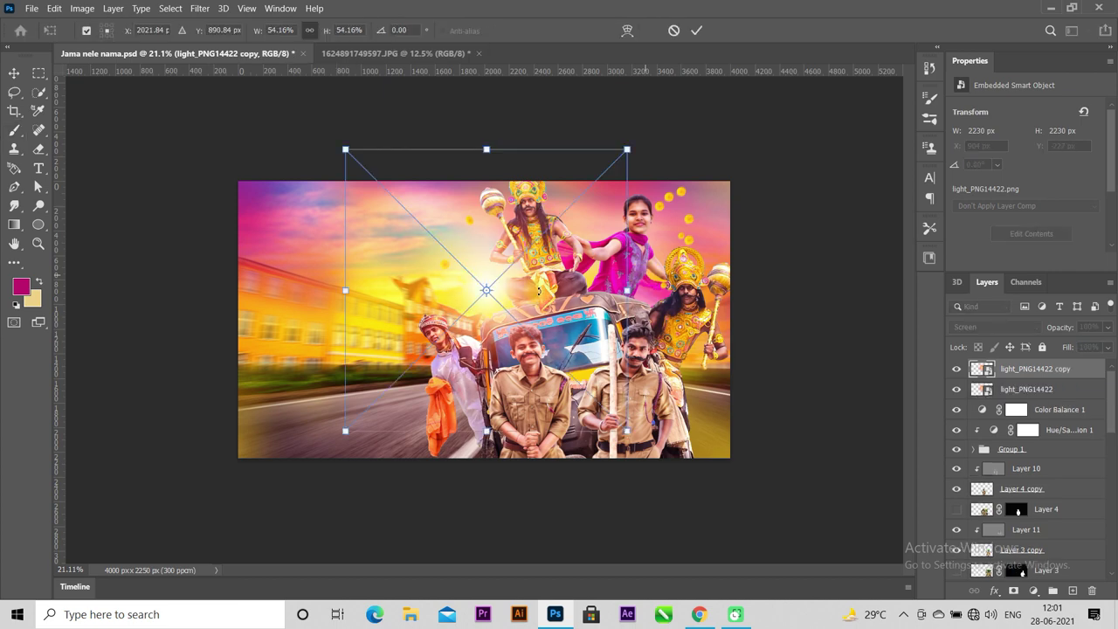
mouse_move(527, 295)
left_mouse_down()
mouse_move(721, 264)
mouse_move(709, 260)
left_mouse_up()
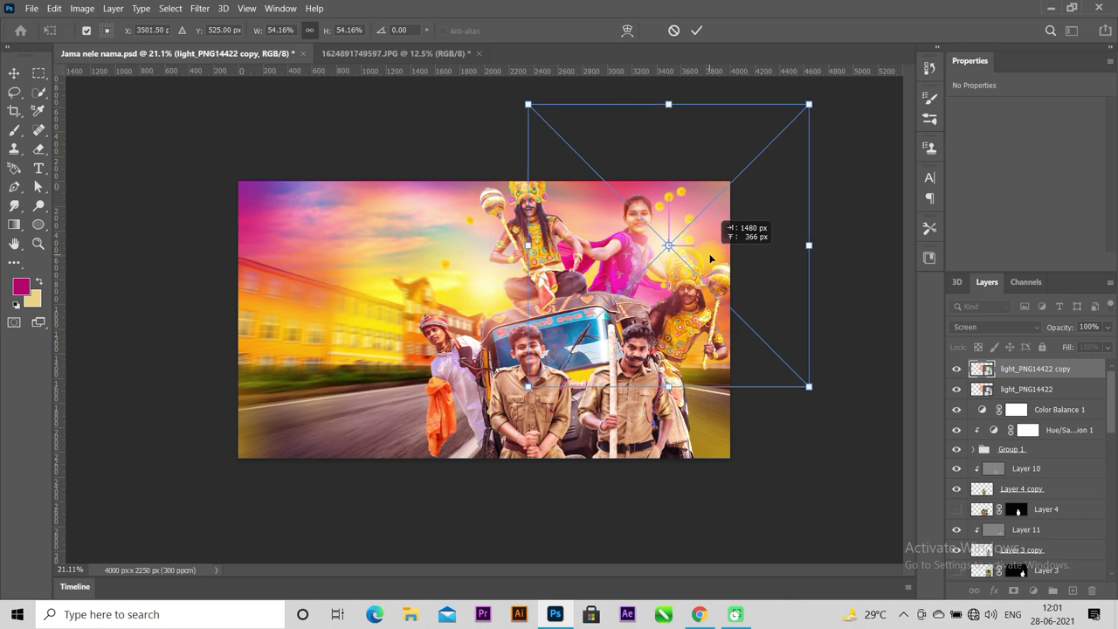
left_click_drag(809, 386, 757, 334)
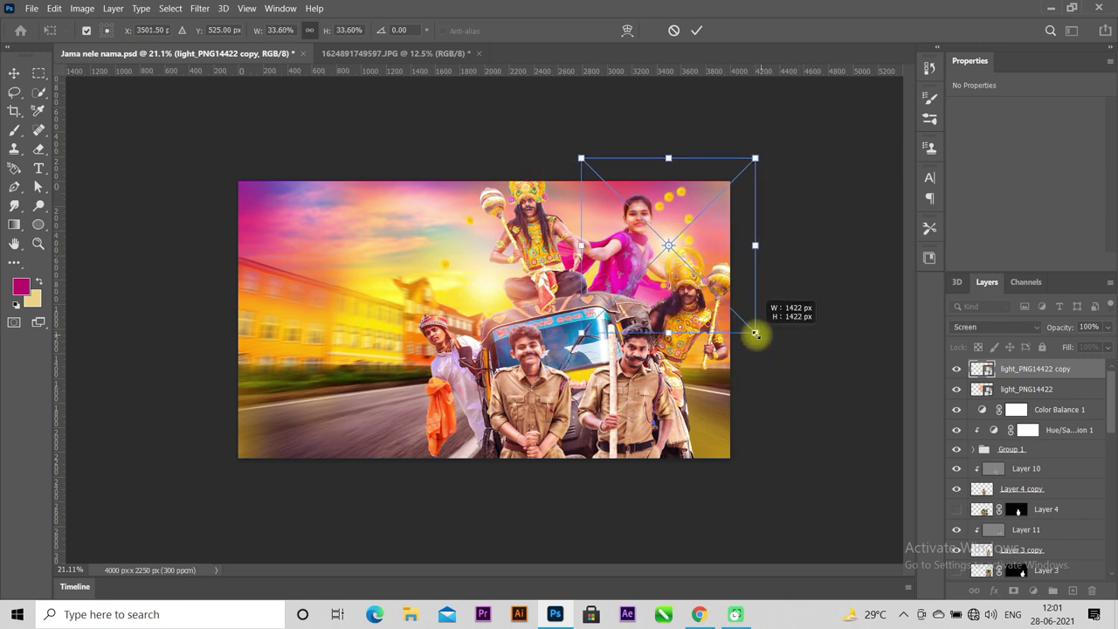
left_click(696, 30)
key("b")
scroll(661, 297, "down", 3)
scroll(612, 331, "down", 2)
scroll(589, 342, "up", 5)
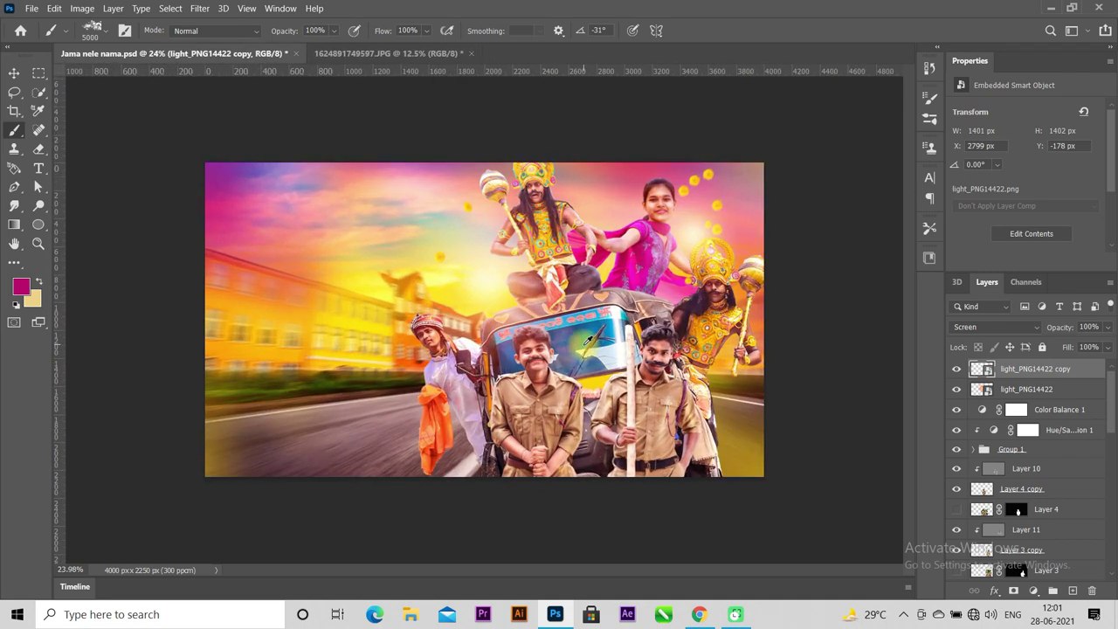
scroll(589, 342, "up", 1)
Reposition the flare copy lower on the right, over the crowned figure
key("ctrl+t")
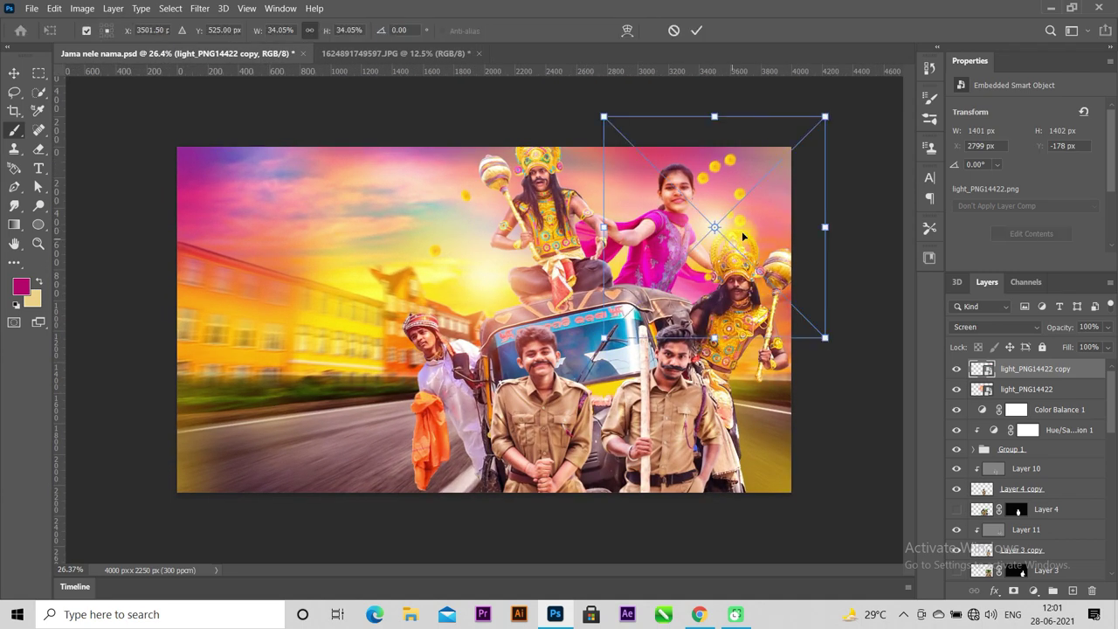
left_click_drag(750, 233, 784, 374)
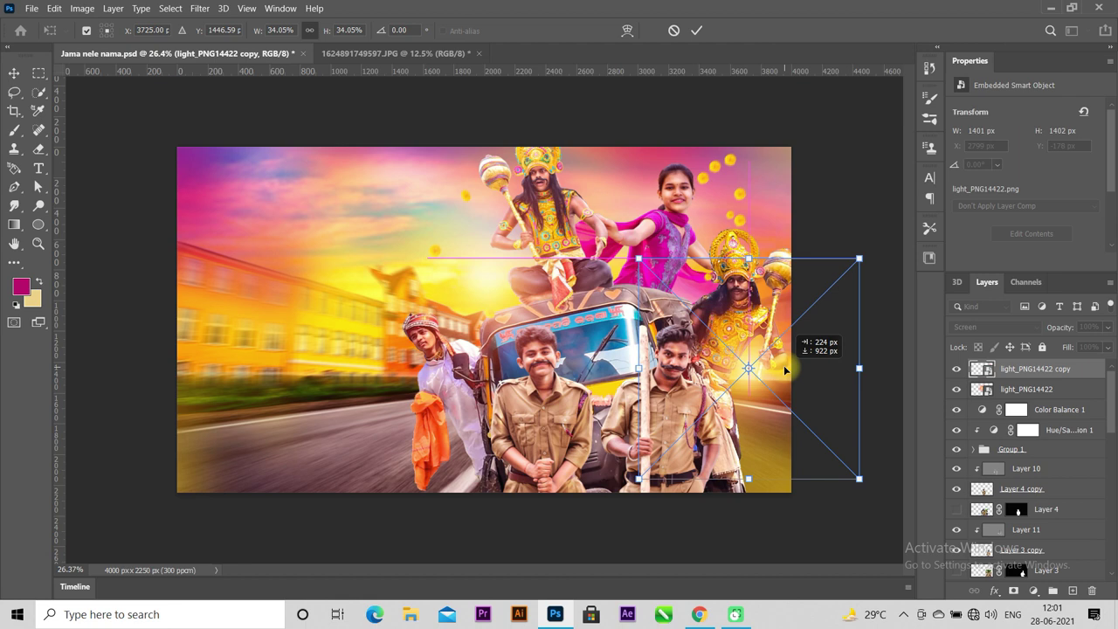
left_click_drag(784, 374, 782, 367)
left_click(697, 32)
key("b")
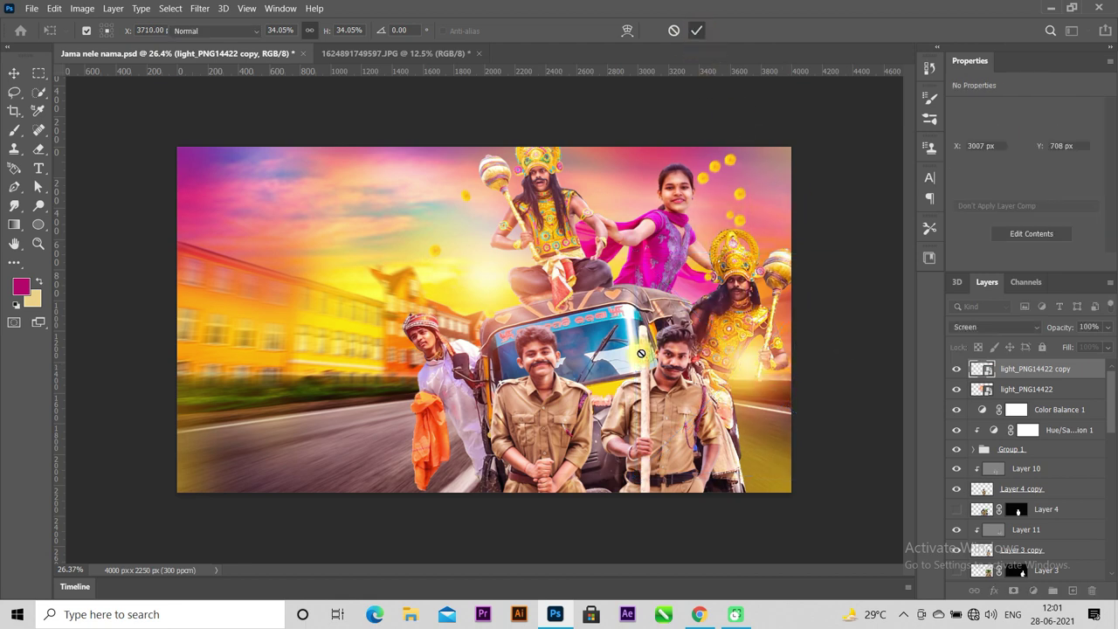
scroll(586, 425, "down", 5)
scroll(487, 407, "up", 2)
scroll(486, 407, "up", 3)
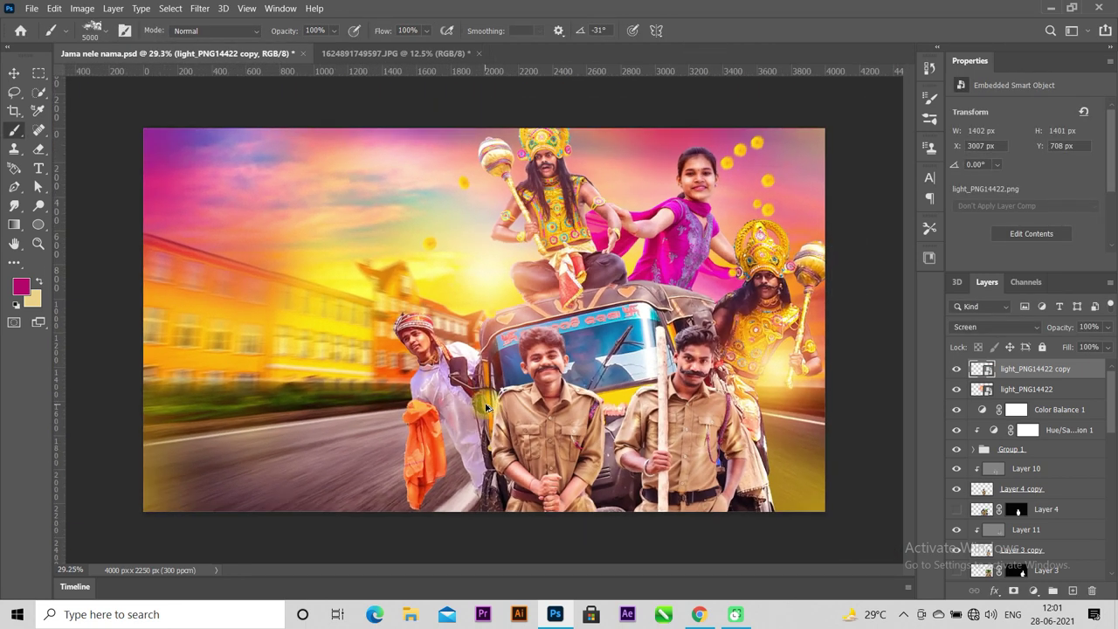
Add a #b1006a solid colour fill layer in Soft Light at 29% opacity
left_click(1032, 590)
left_click(1057, 330)
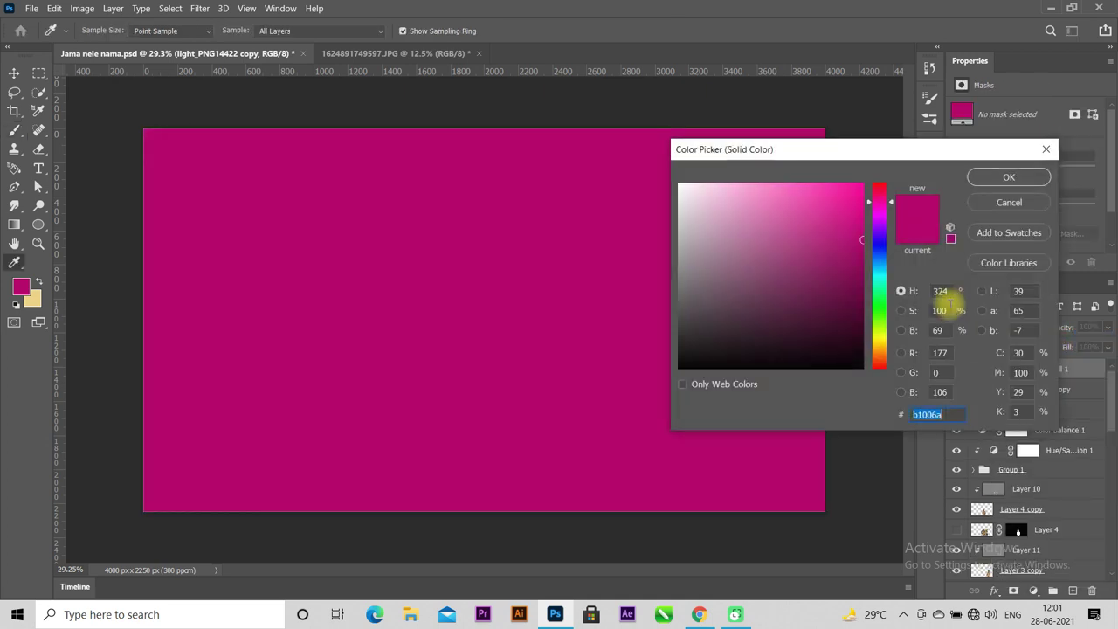
left_click(985, 178)
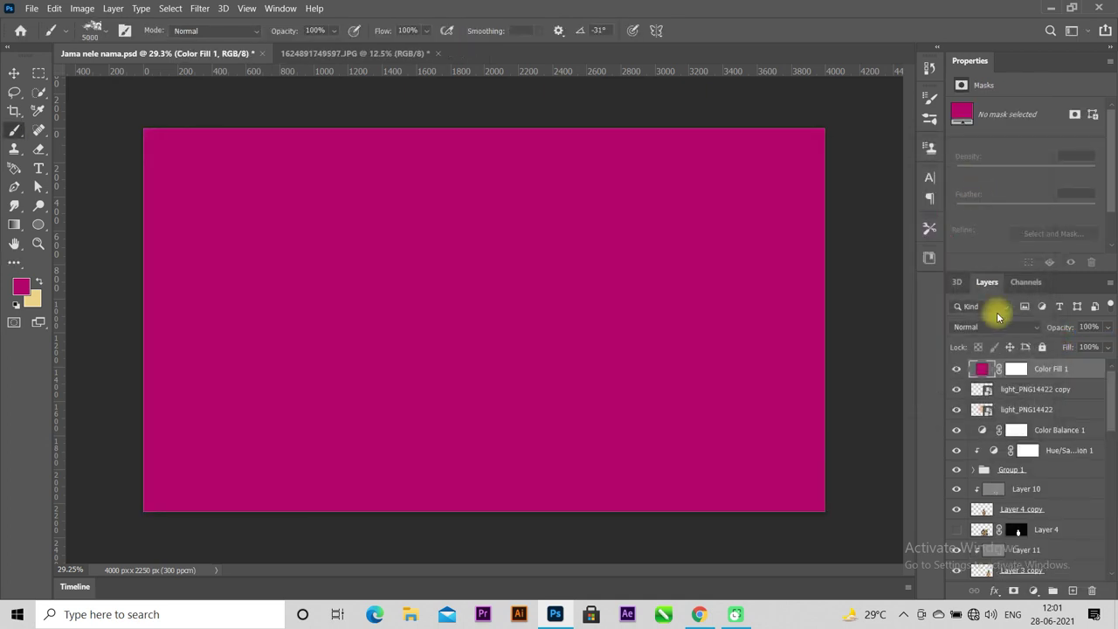
left_click(993, 321)
left_click(979, 422)
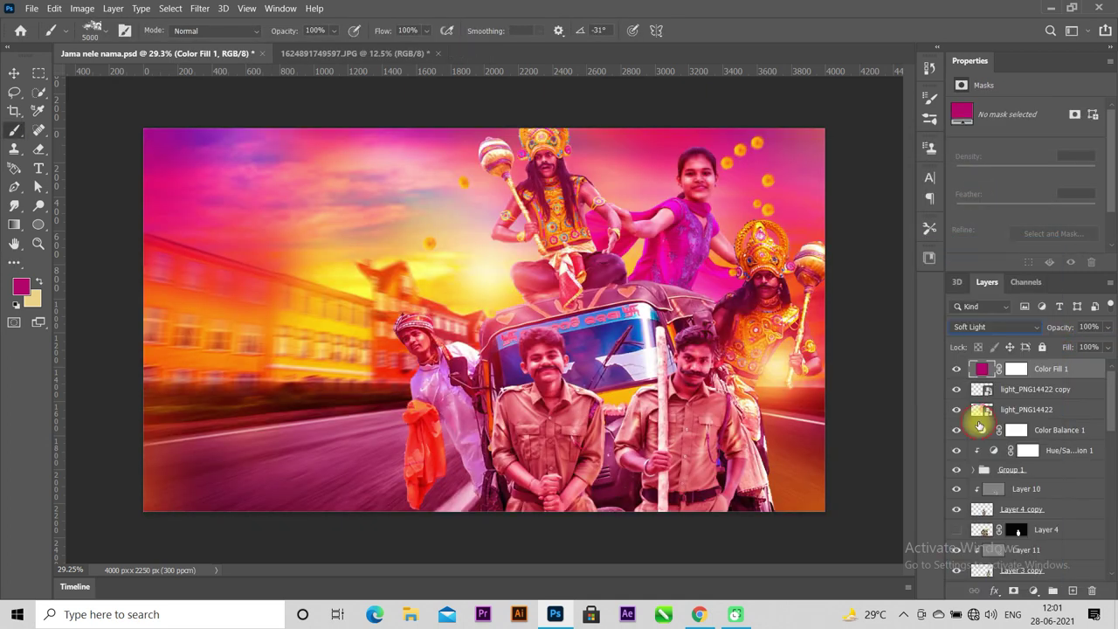
left_click_drag(1071, 345, 1060, 346)
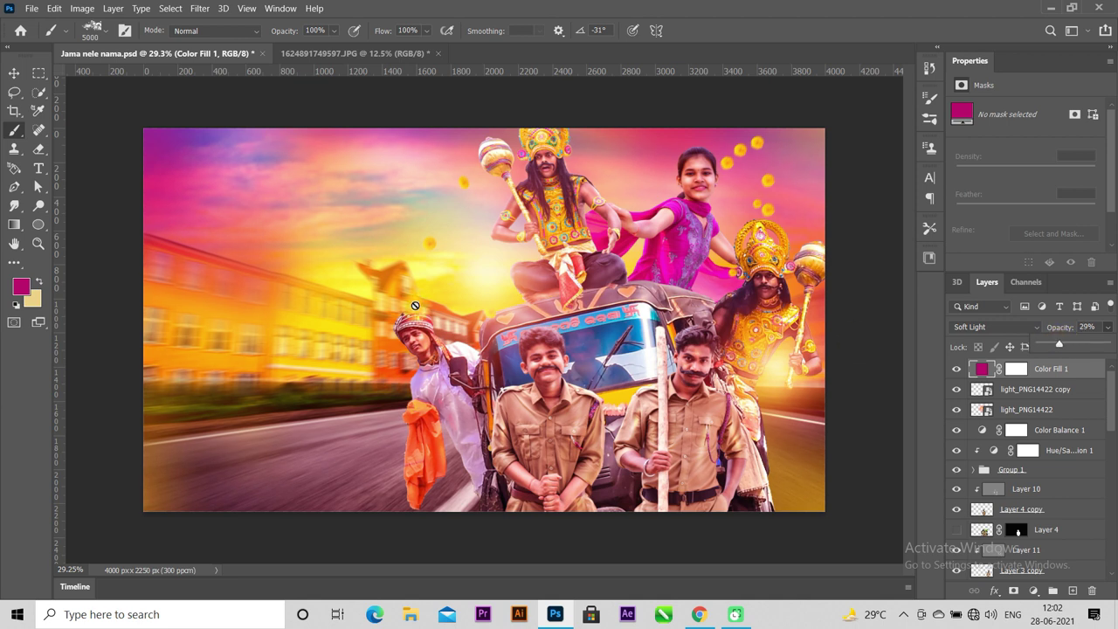
left_click(14, 74)
scroll(546, 370, "down", 3)
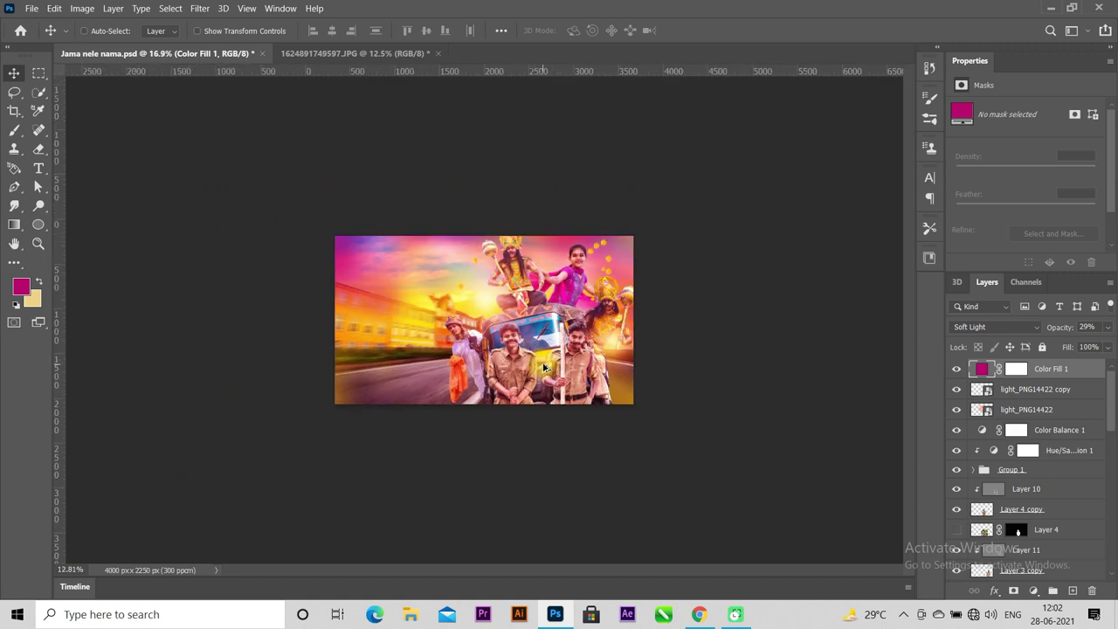
Zoom in to review the tinted poster and save the document
scroll(500, 363, "up", 3)
scroll(500, 363, "up", 1)
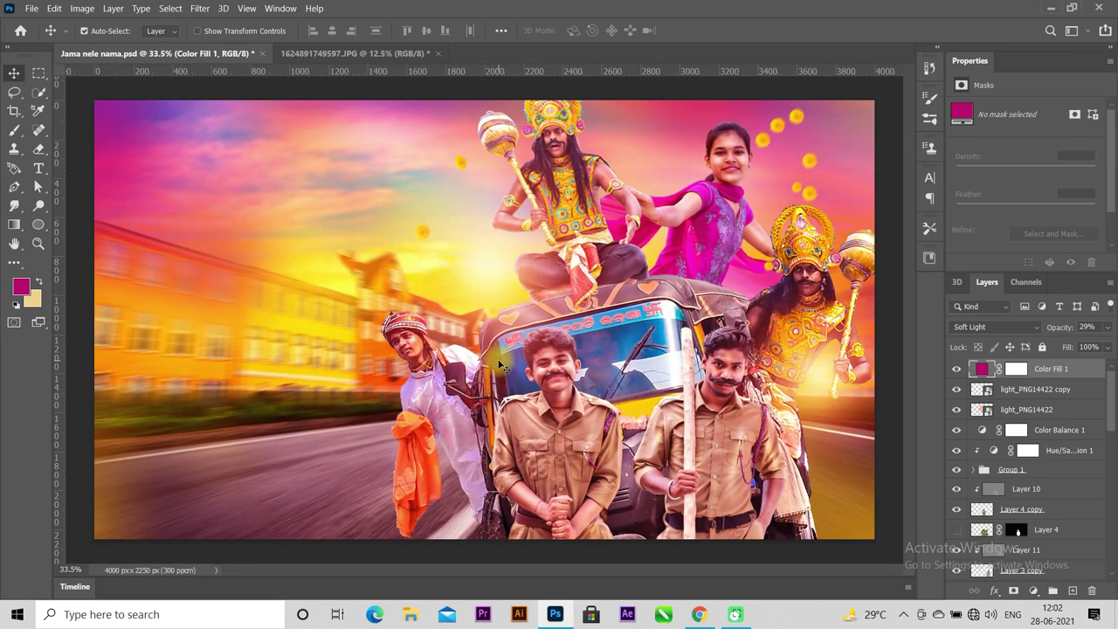
key("ctrl+s")
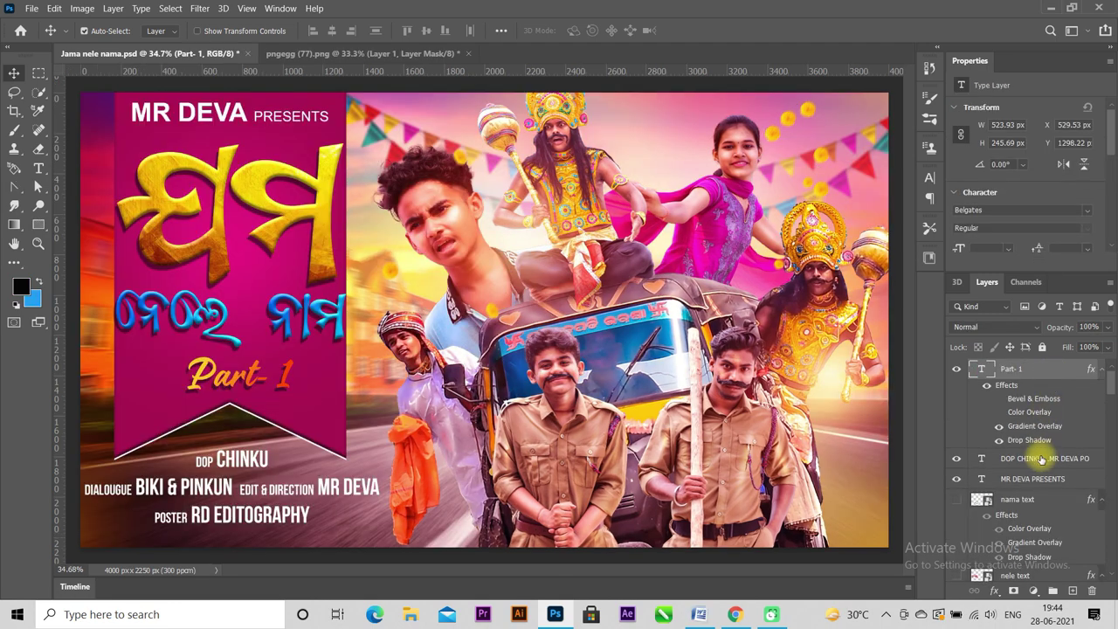
left_click(1041, 458)
Place RD OFFICIAL LOGO.png from G:\old into the poster
left_click(1051, 368)
left_click(31, 9)
left_click(83, 281)
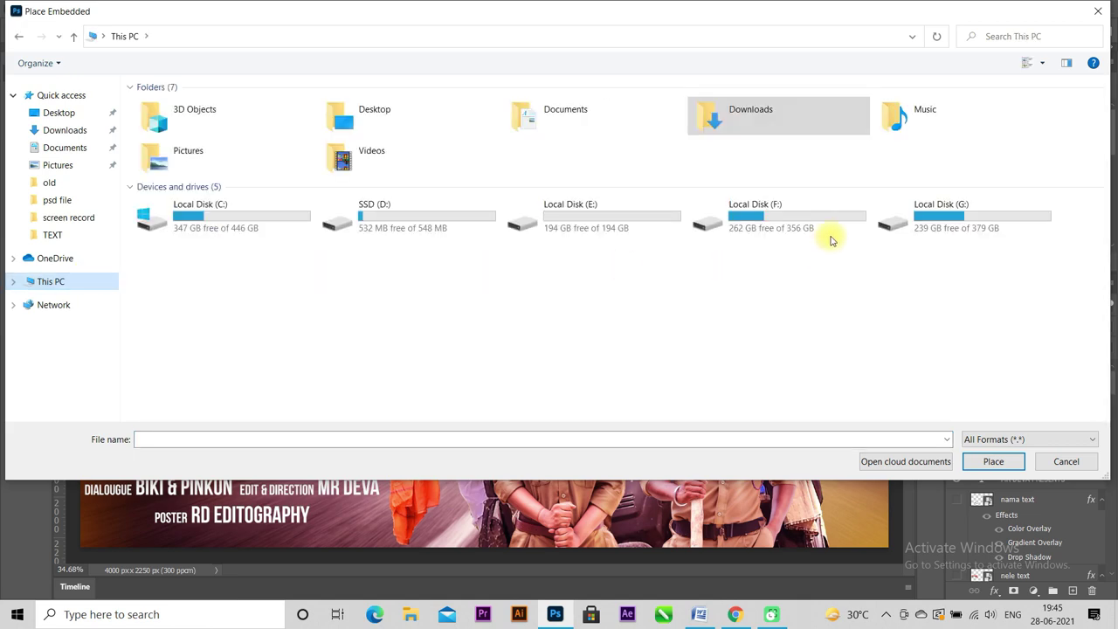
double_click(947, 218)
double_click(741, 122)
scroll(600, 279, "down", 3)
left_click(436, 328)
left_click(989, 461)
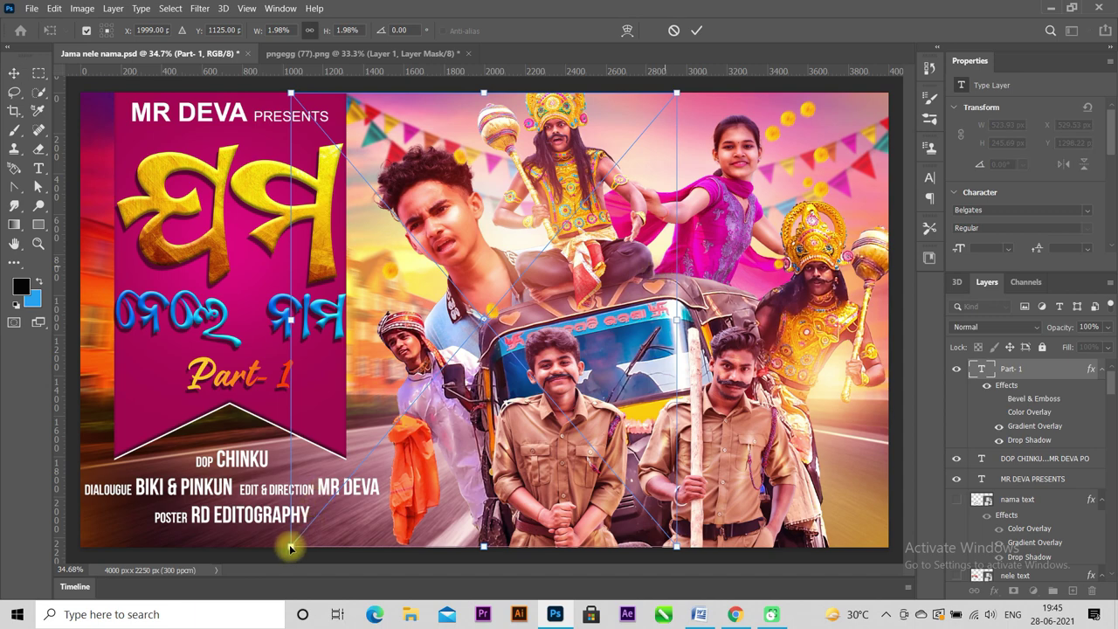
Shrink the RD logo, move it to the top-right corner, and save the file
left_click_drag(291, 547, 671, 177)
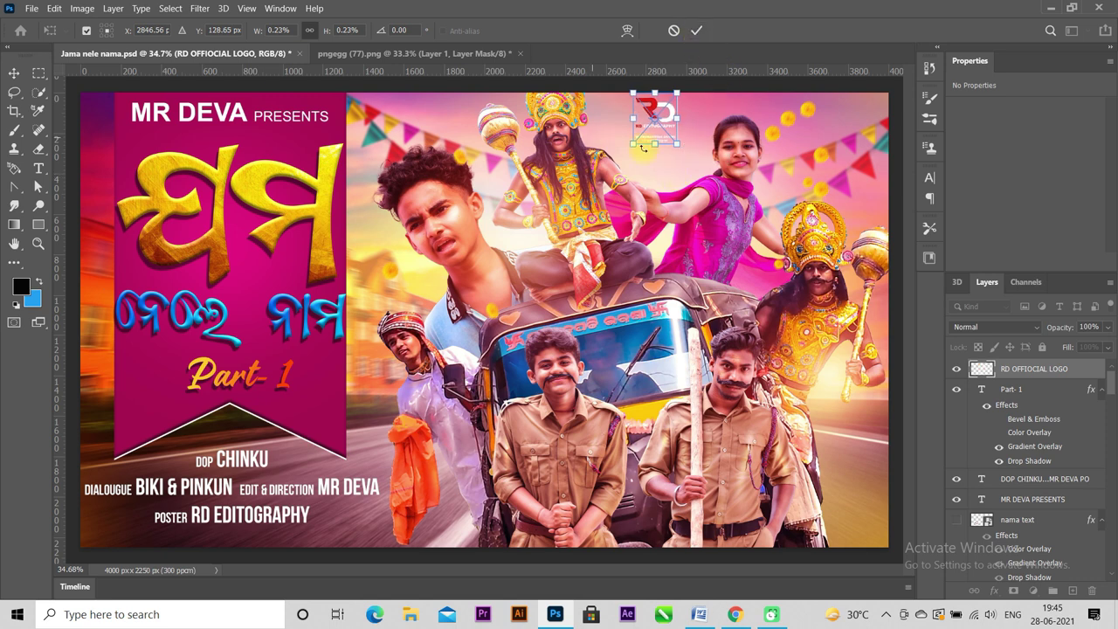
left_click_drag(635, 145, 629, 148)
left_click(698, 31)
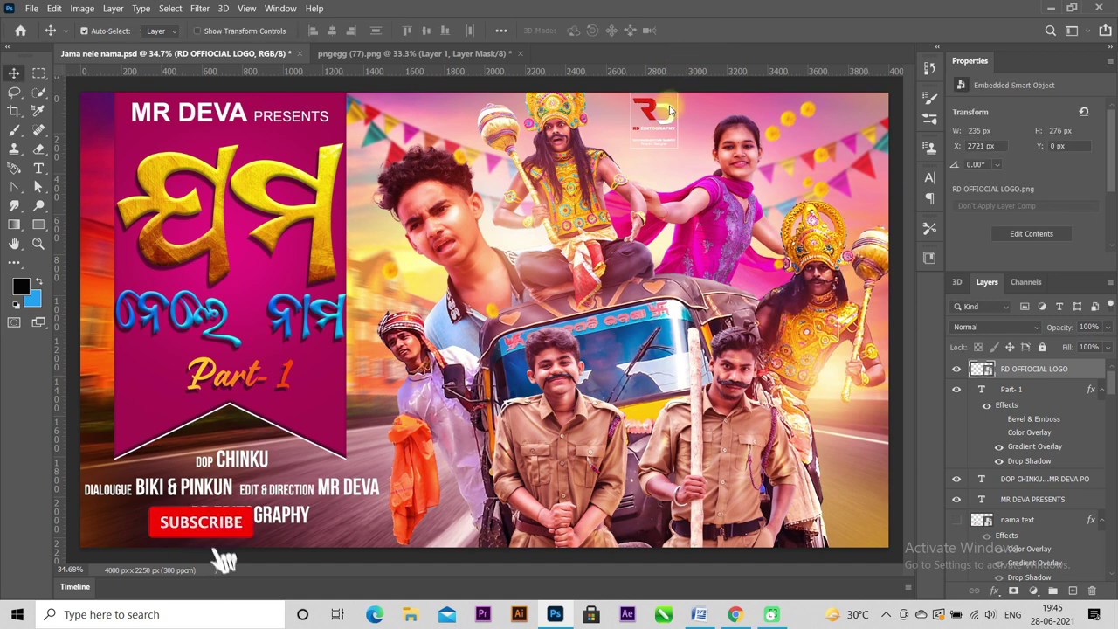
mouse_move(653, 111)
left_mouse_down()
mouse_move(772, 130)
mouse_move(867, 112)
left_mouse_up()
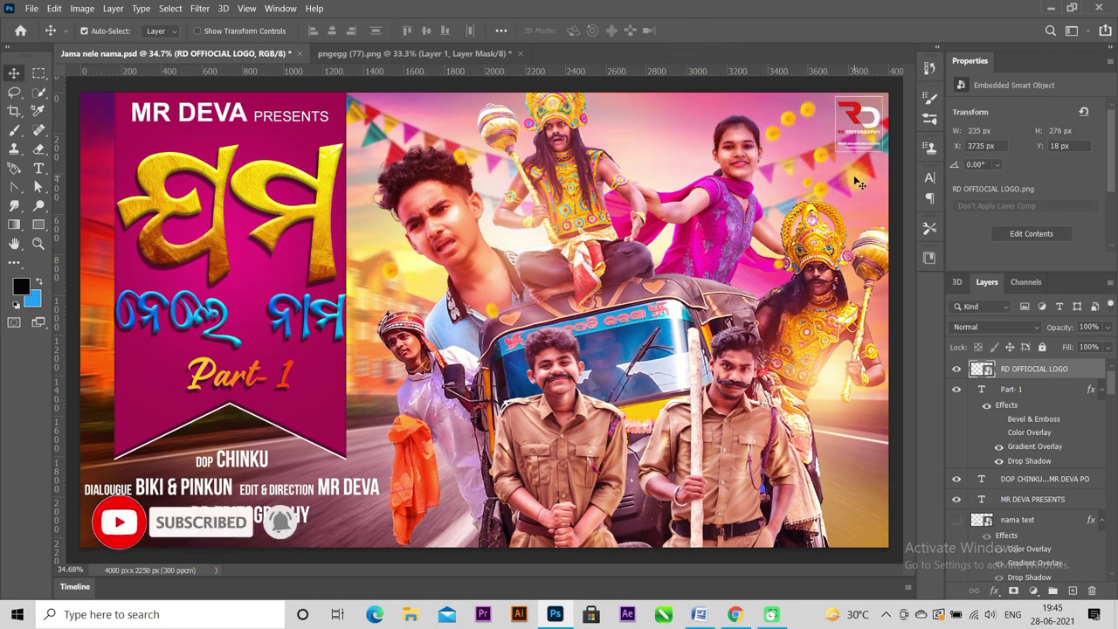
key("ctrl+s")
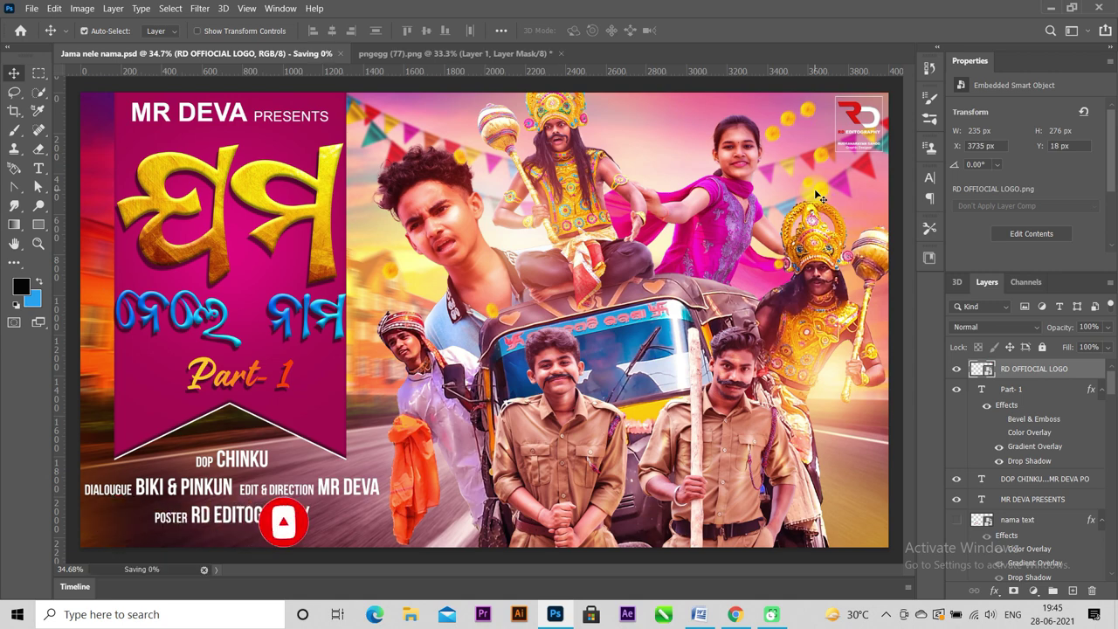